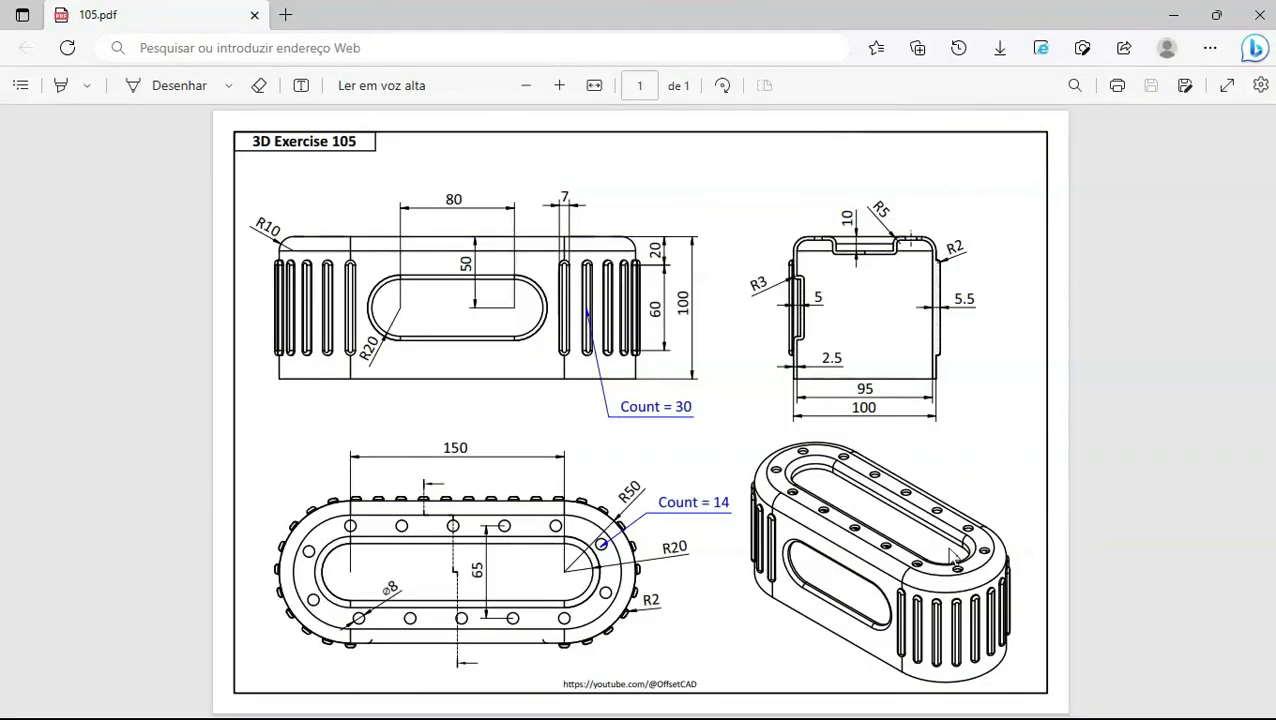
Switch to FreeCAD, create a new empty document and change to the Part Design workbench
key("alt+Tab")
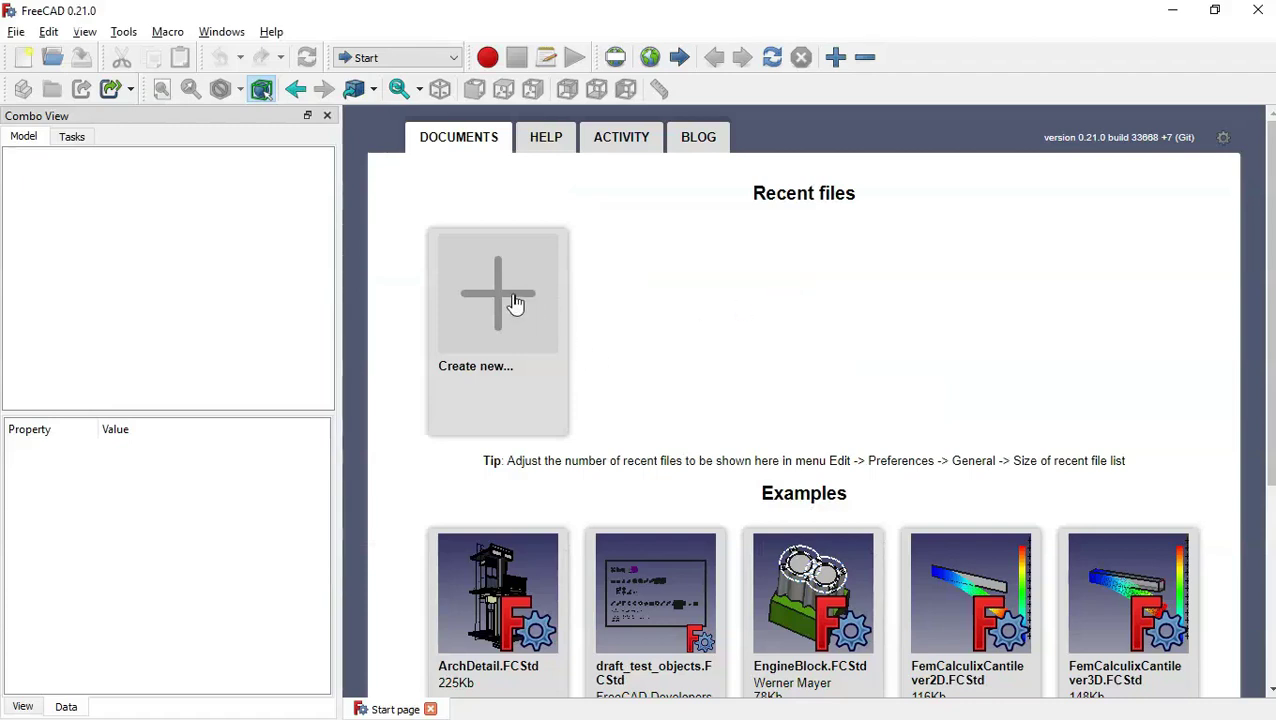
left_click(513, 300)
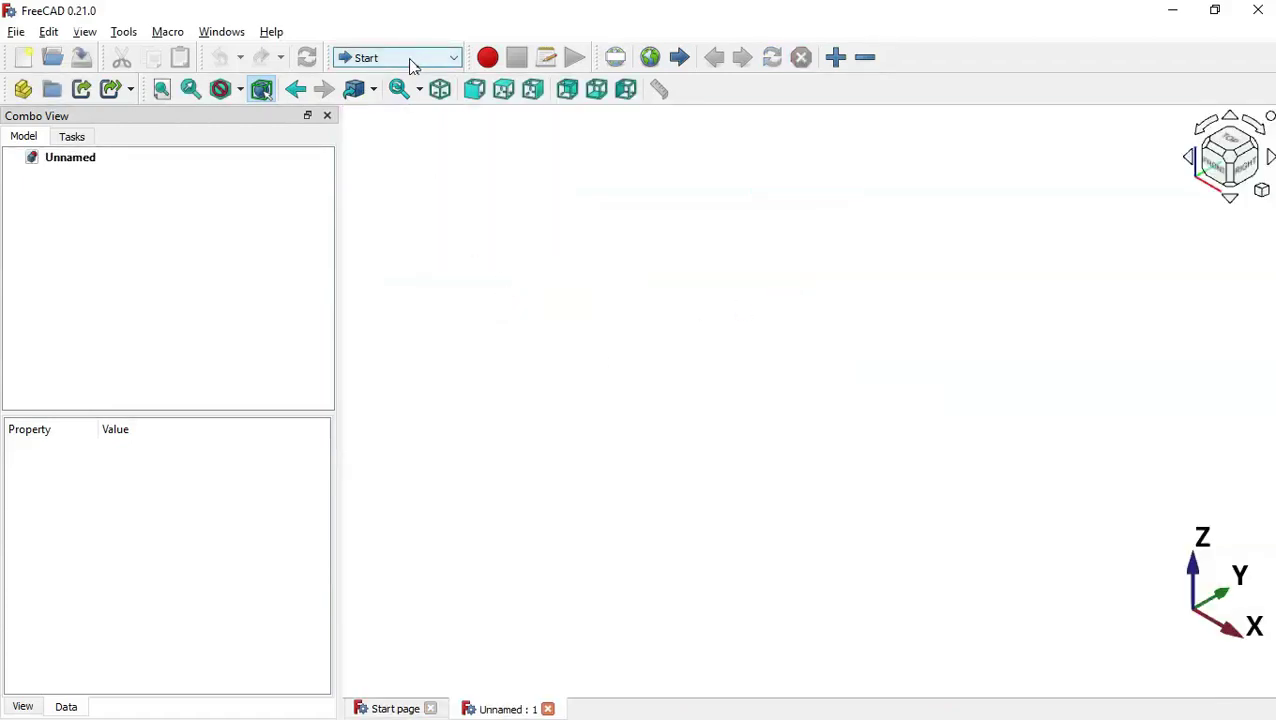
left_click(413, 63)
left_click(416, 153)
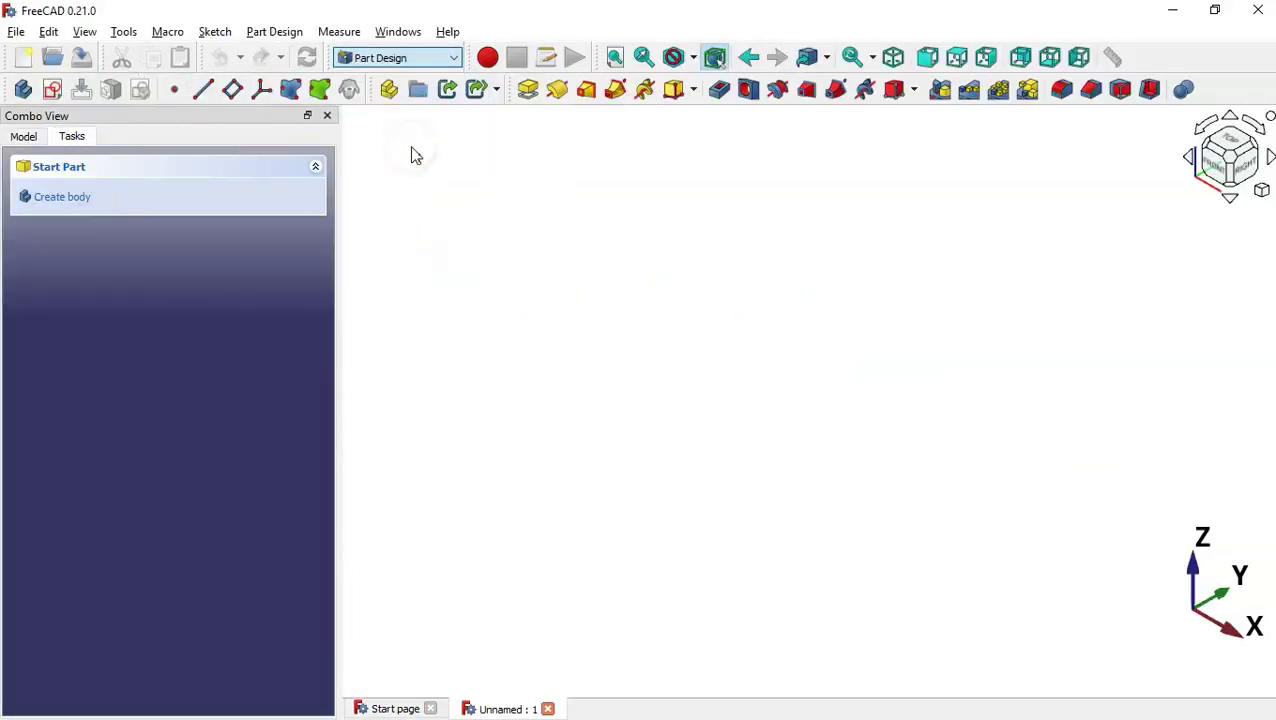
Start a new sketch on the XY-plane
left_click(456, 232)
left_click(52, 89)
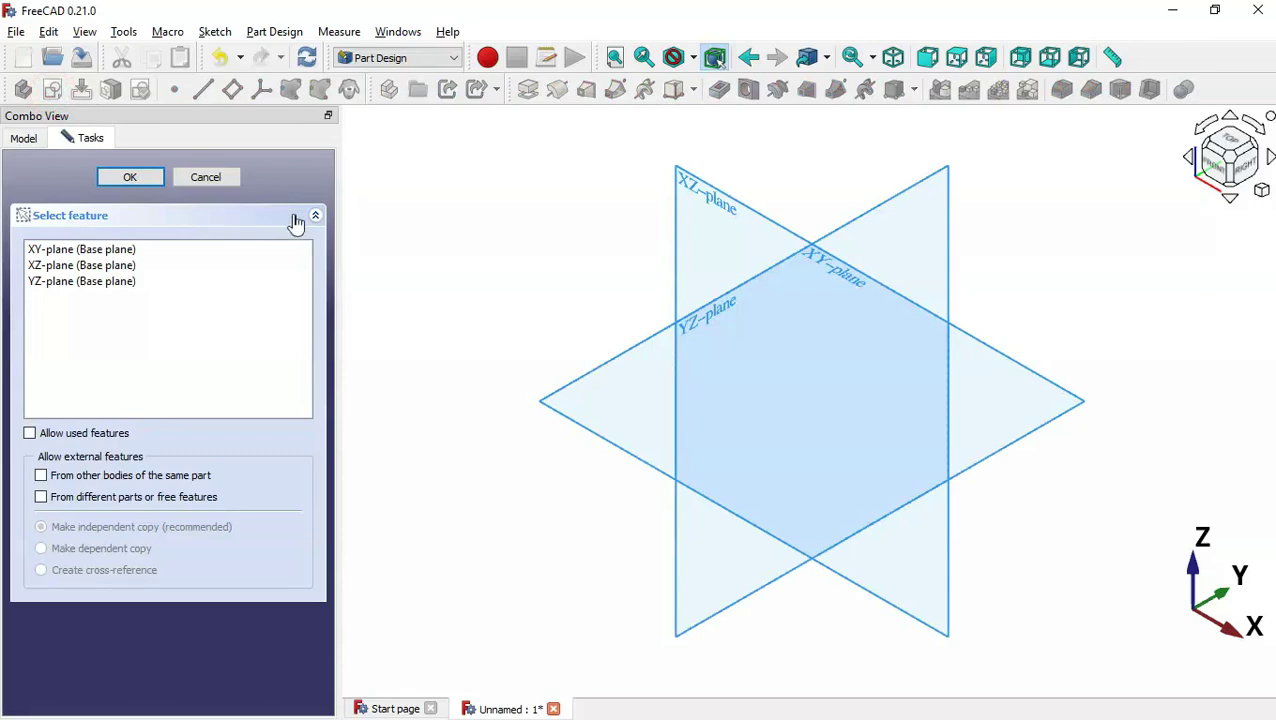
double_click(110, 250)
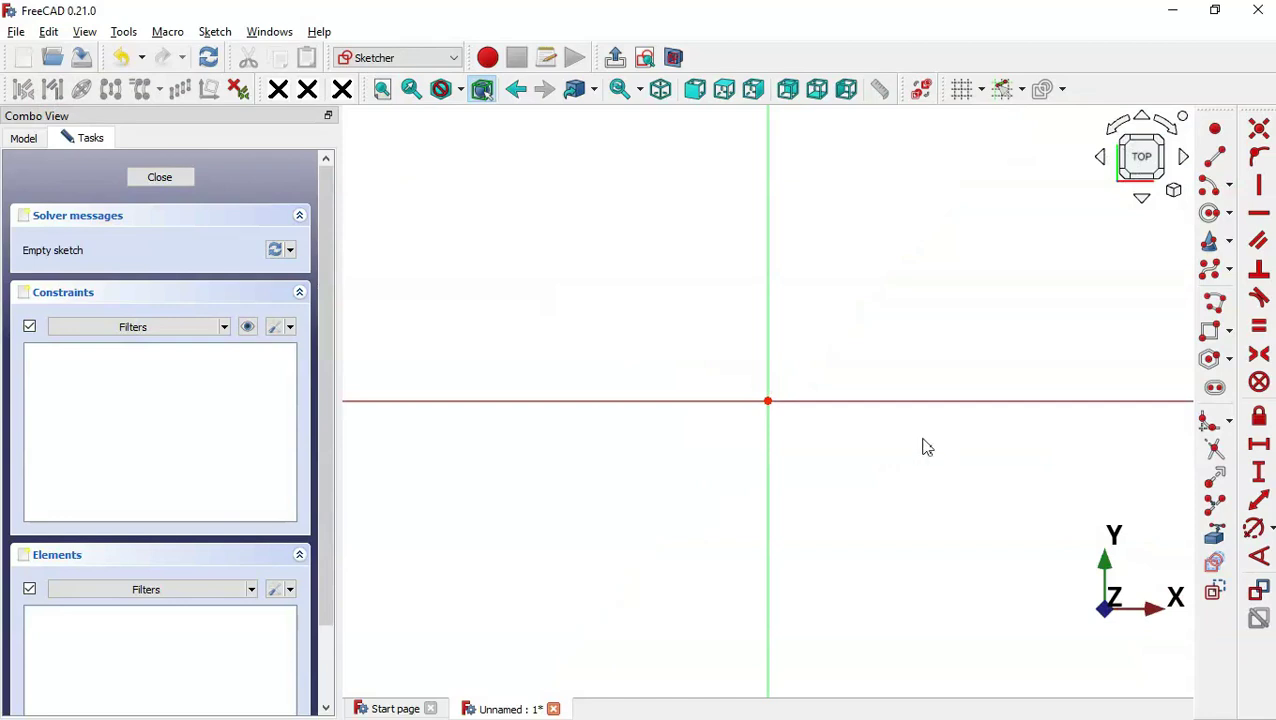
Sketch a horizontal slot with both arc centres on the X axis, about 116 mm between centres and 60 mm high, spanning the origin
scroll(948, 445, "down", 5)
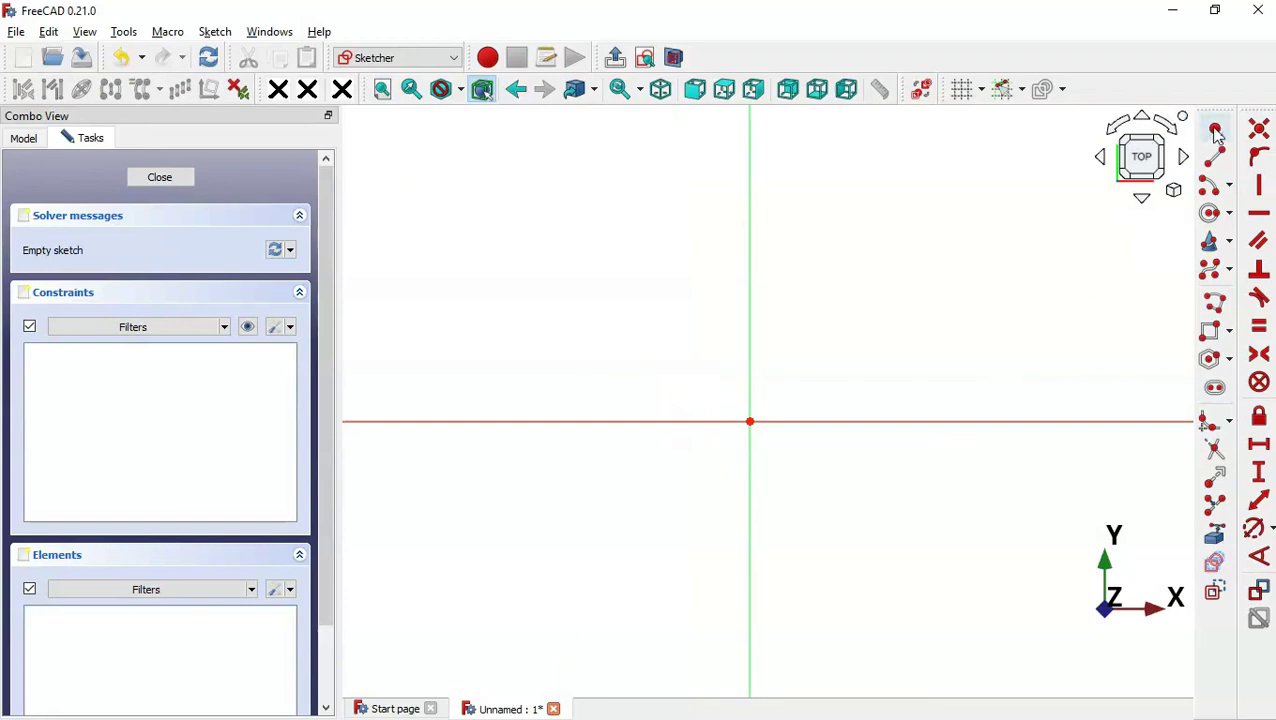
left_click(1215, 387)
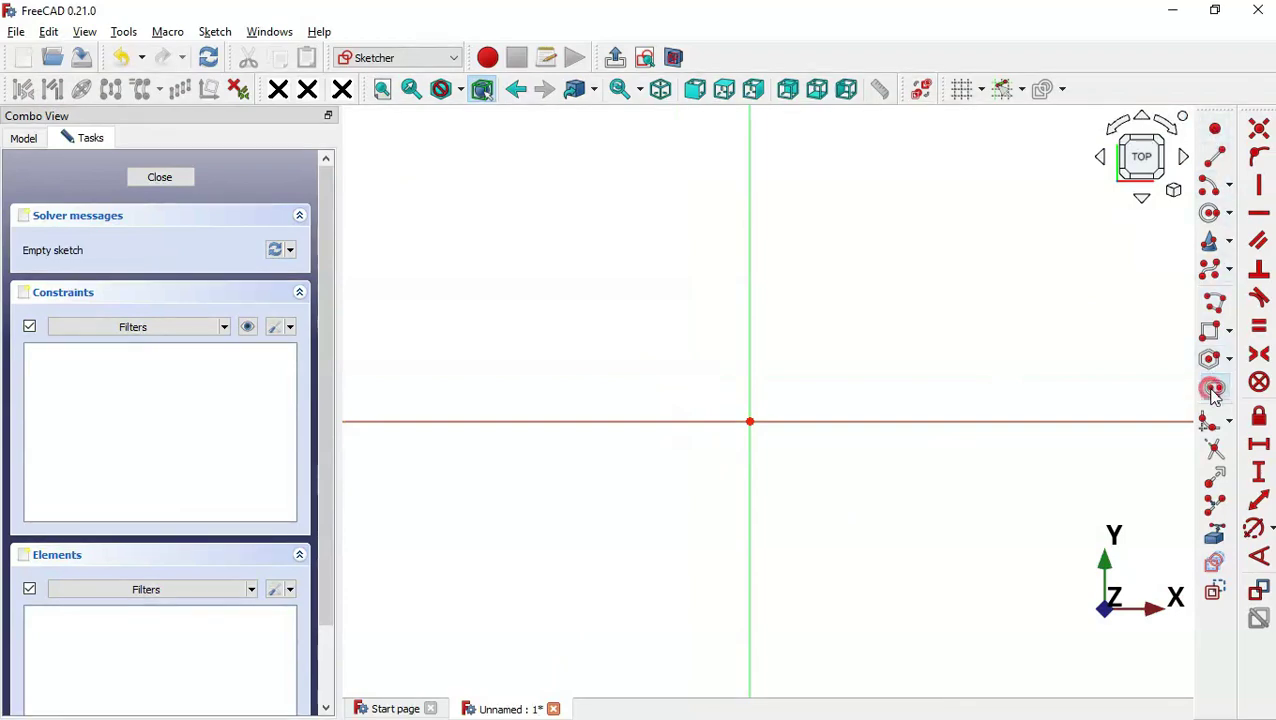
left_click(513, 421)
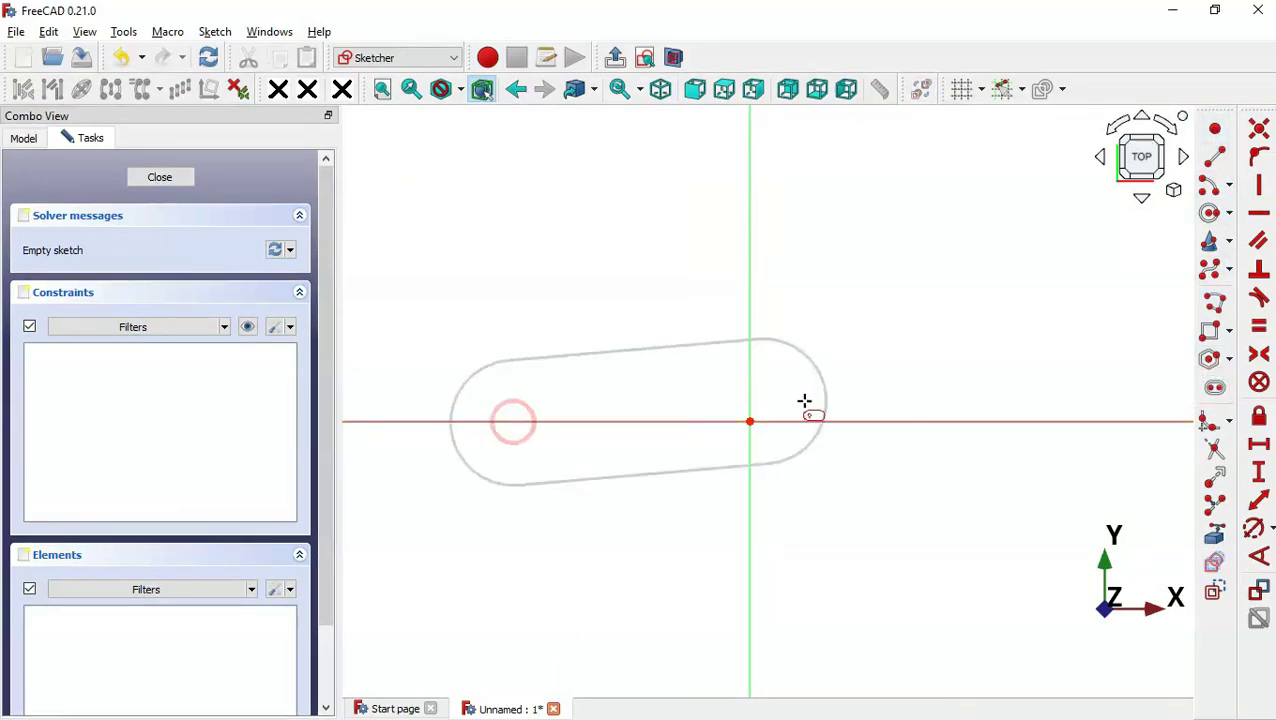
left_click(965, 421)
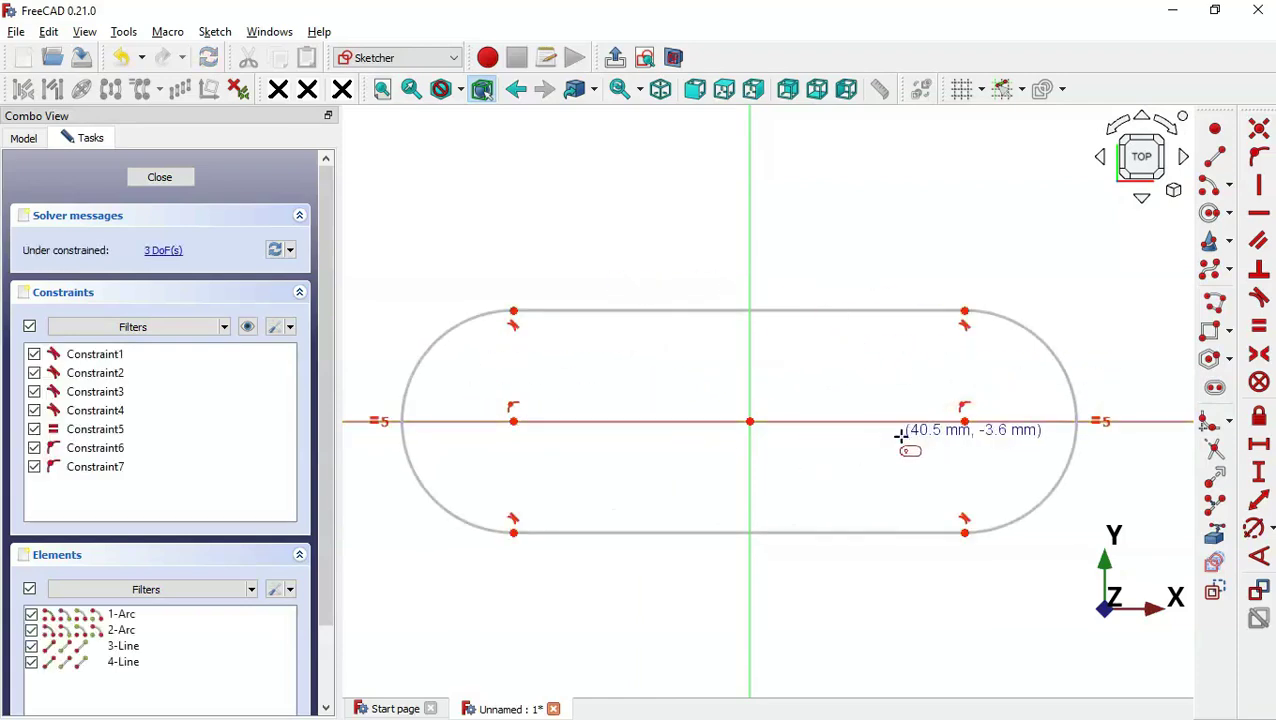
Constrain the slot's two arc centres symmetrically about the sketch origin
scroll(878, 428, "down", 2)
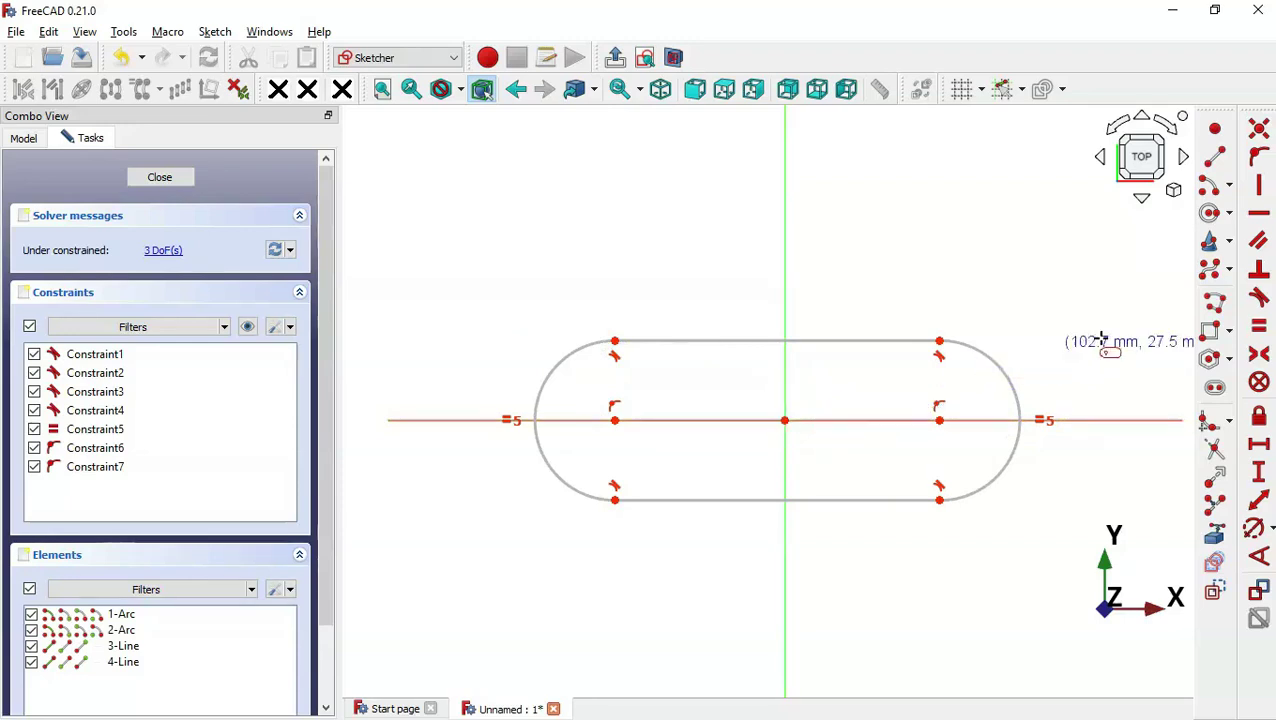
left_click(1260, 358)
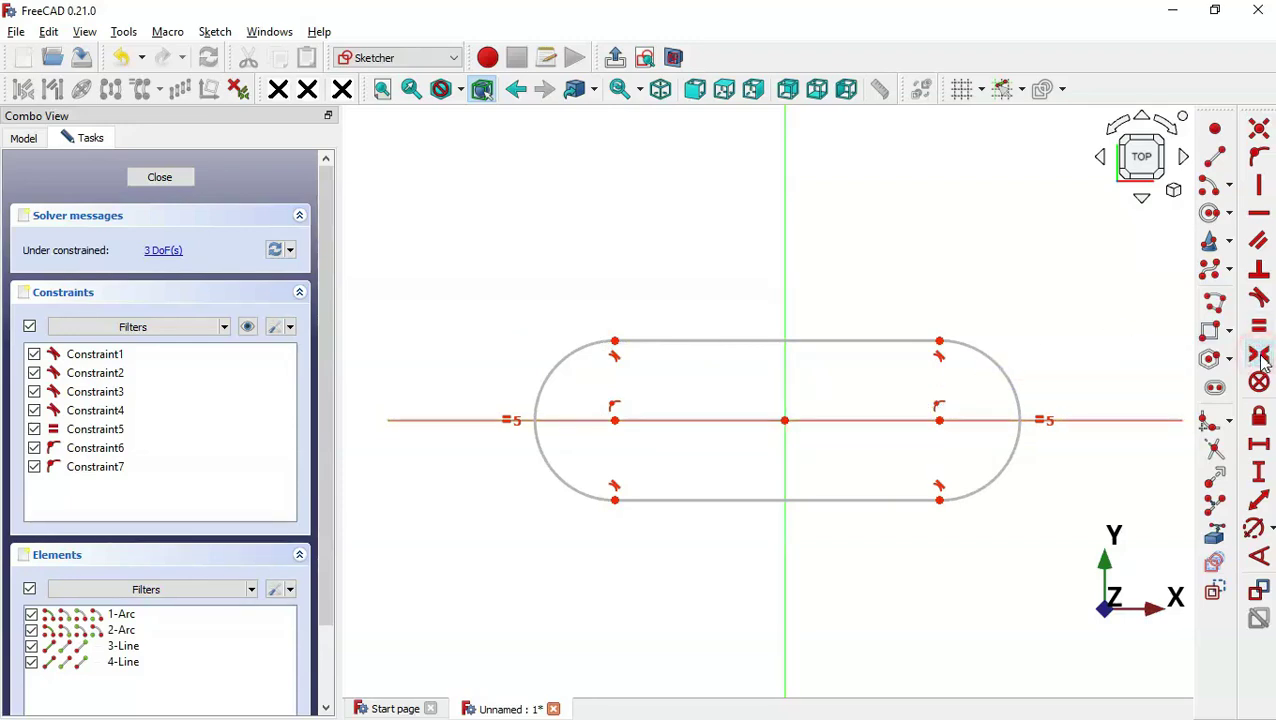
left_click(938, 421)
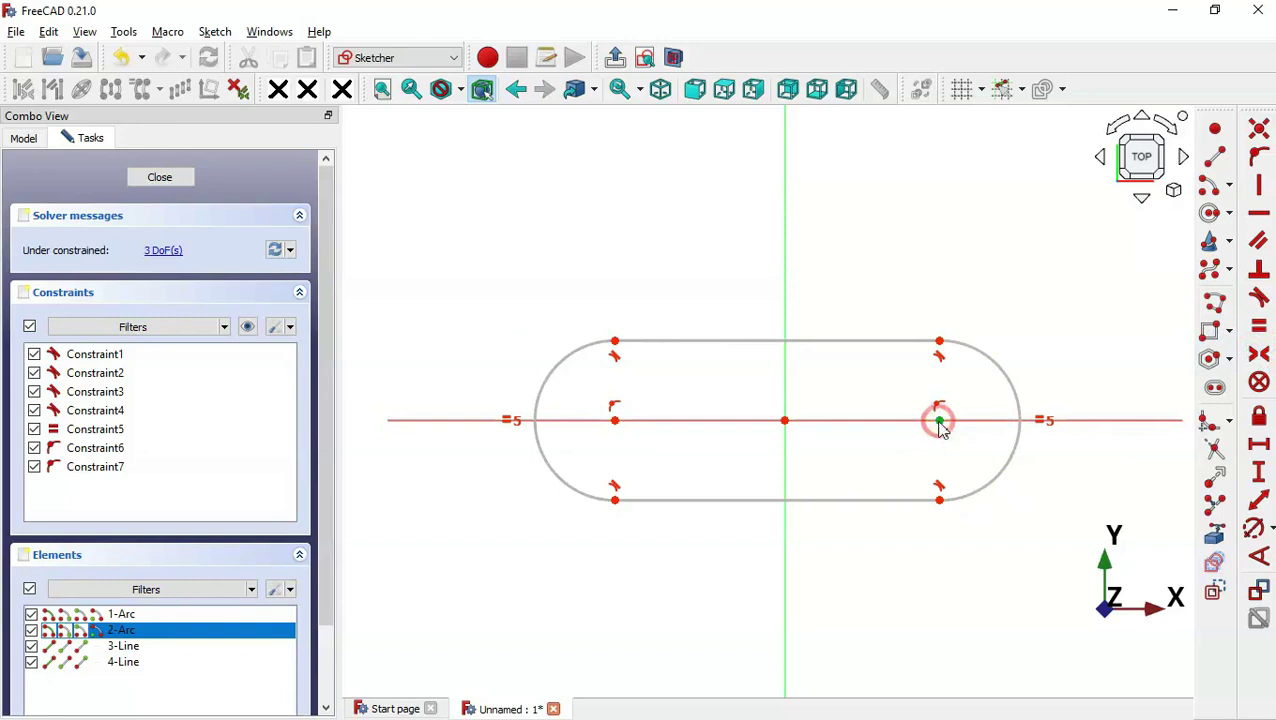
left_click(613, 421)
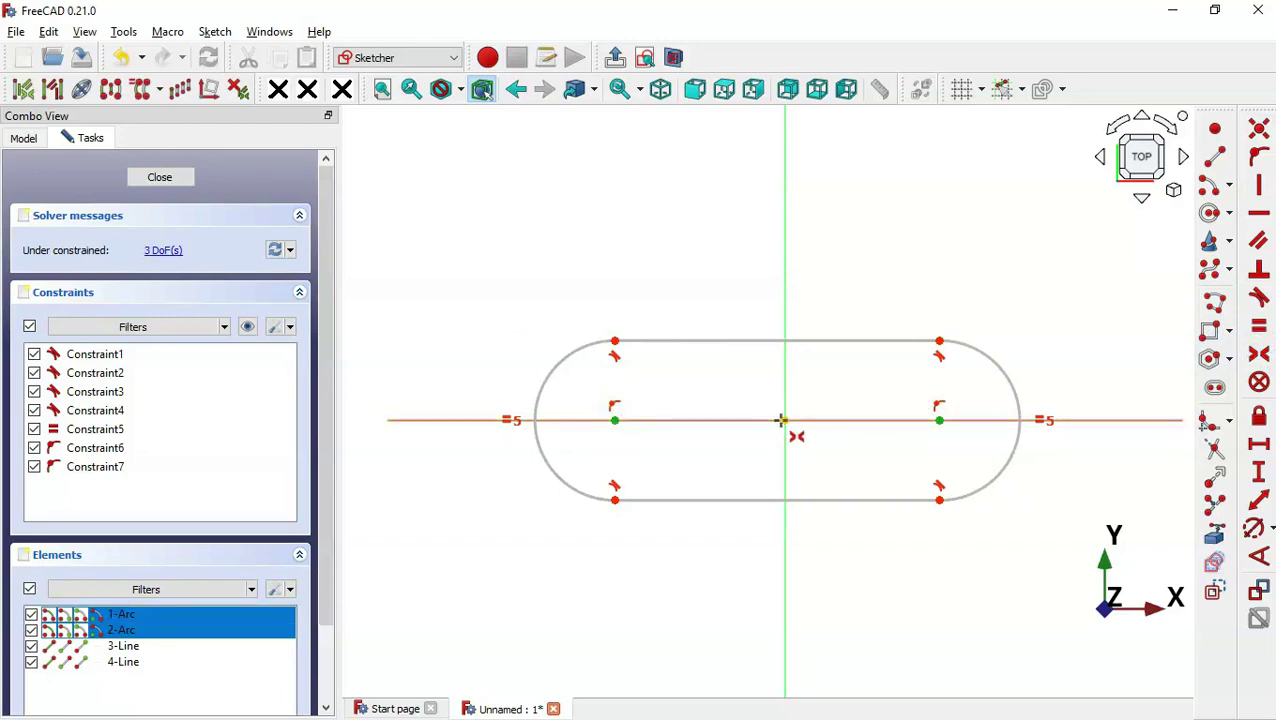
left_click(783, 421)
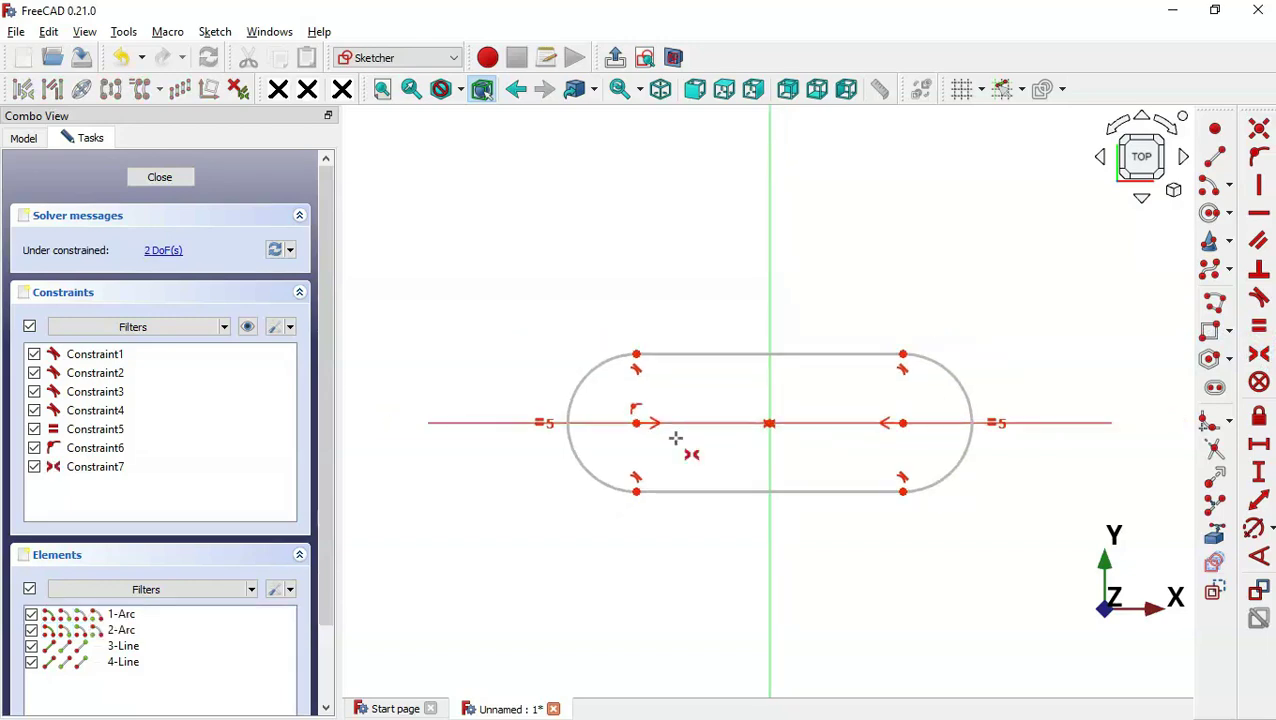
Dimension the slot's upper straight edge to 150 mm as given in the PDF drawing, naming the constraint Width
scroll(823, 357, "down", 1)
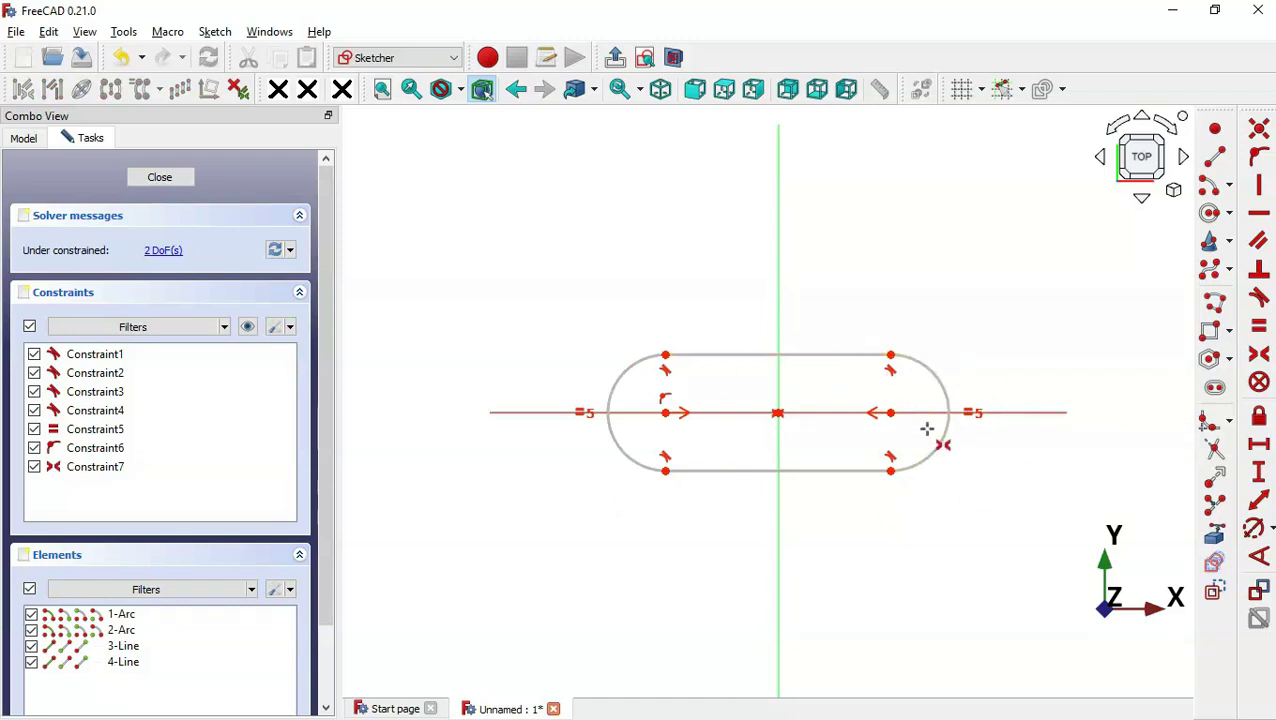
left_click(1260, 501)
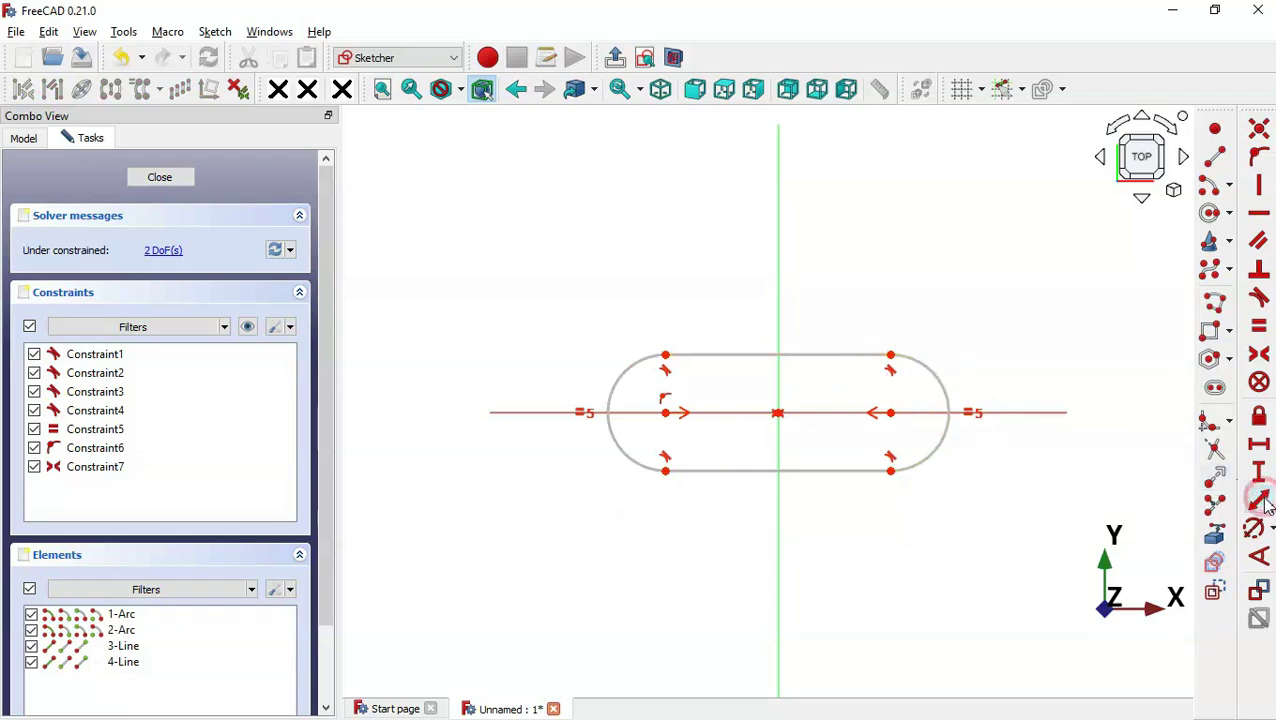
left_click(819, 355)
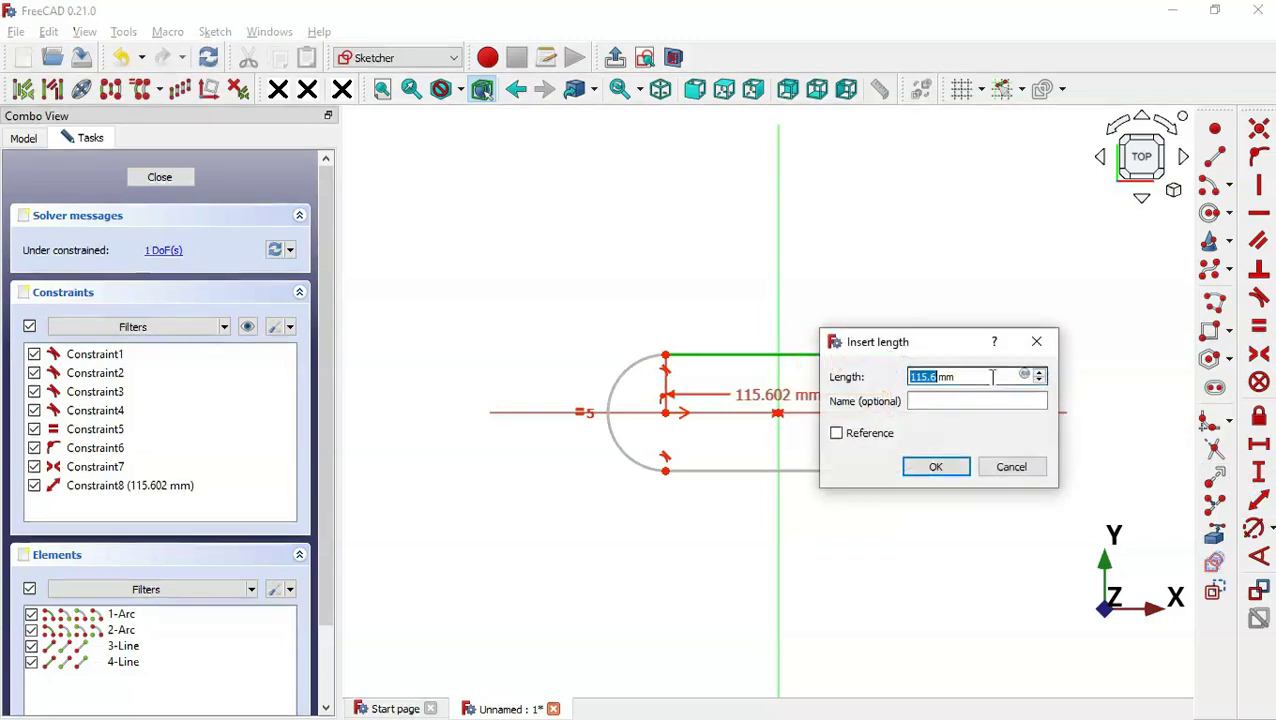
left_click_drag(920, 345, 843, 172)
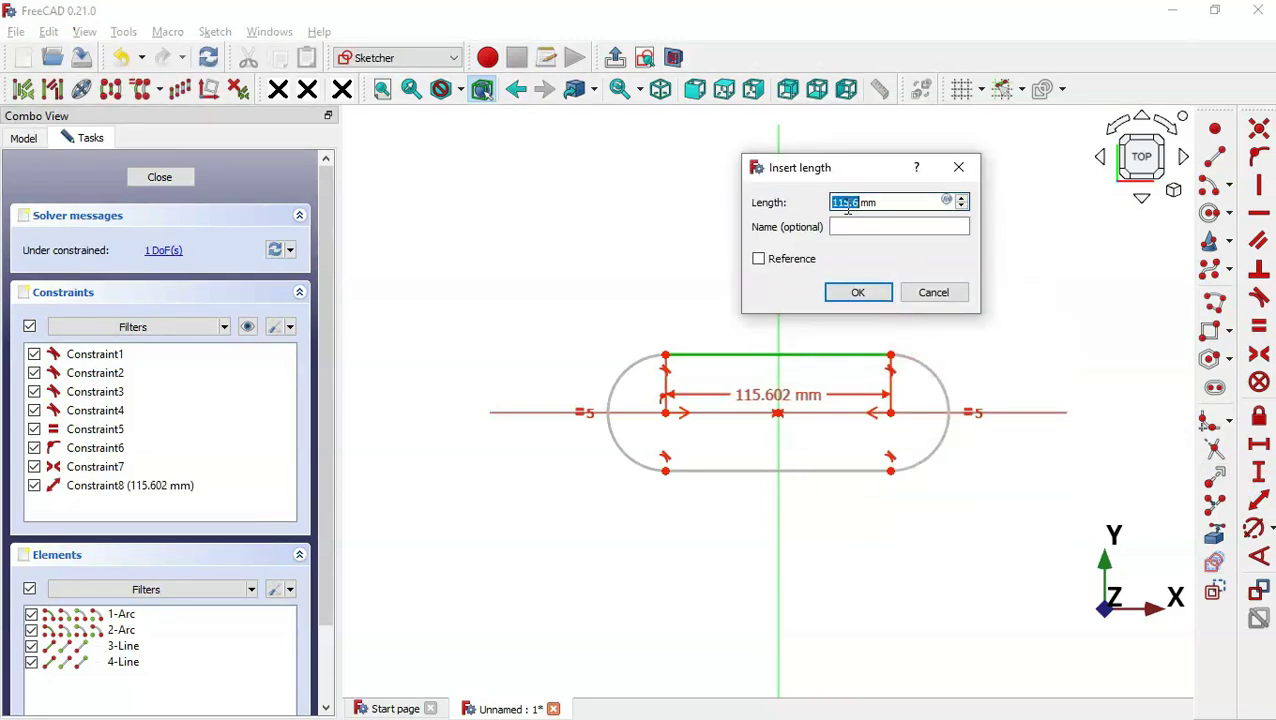
key("alt+Tab")
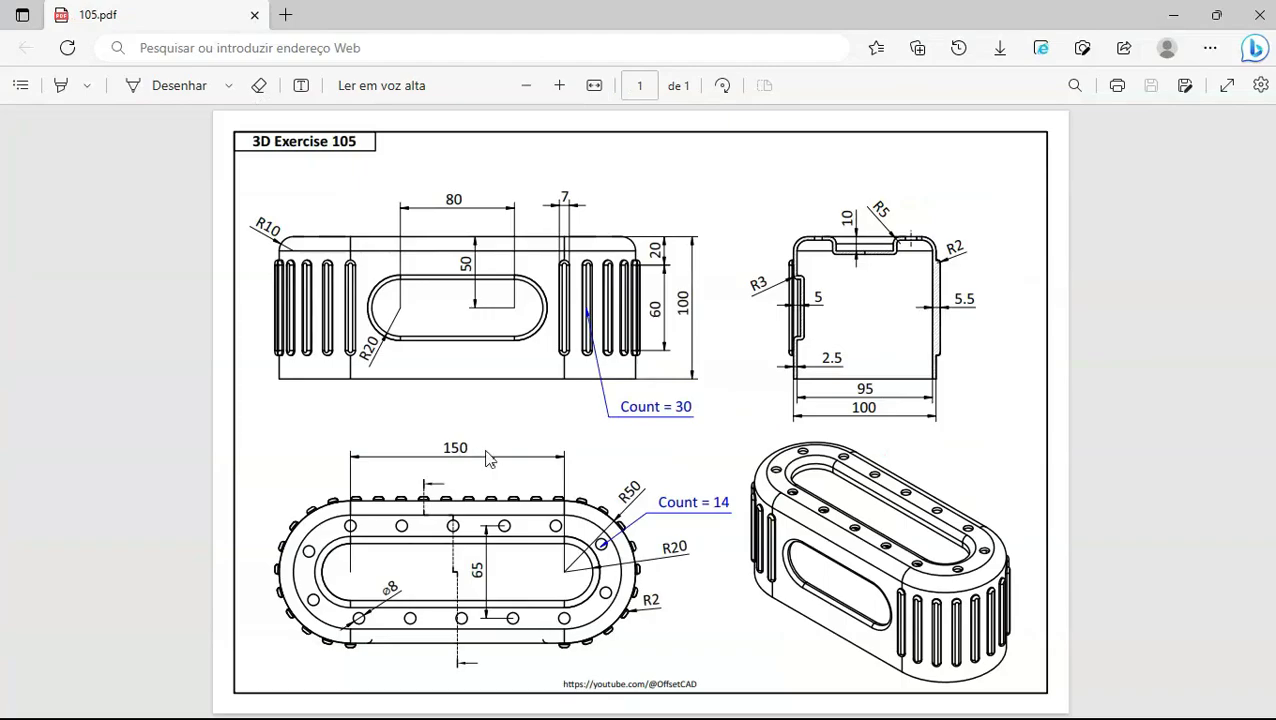
key("alt+Tab")
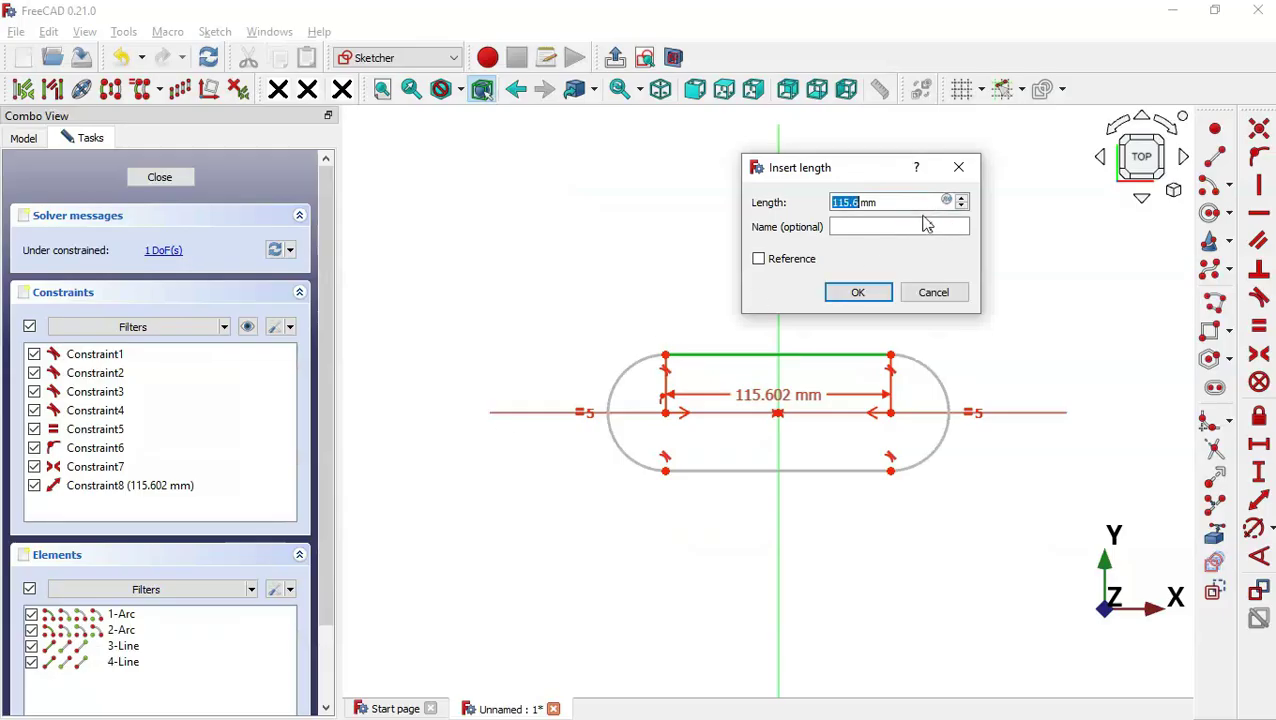
type("15")
left_click(858, 225)
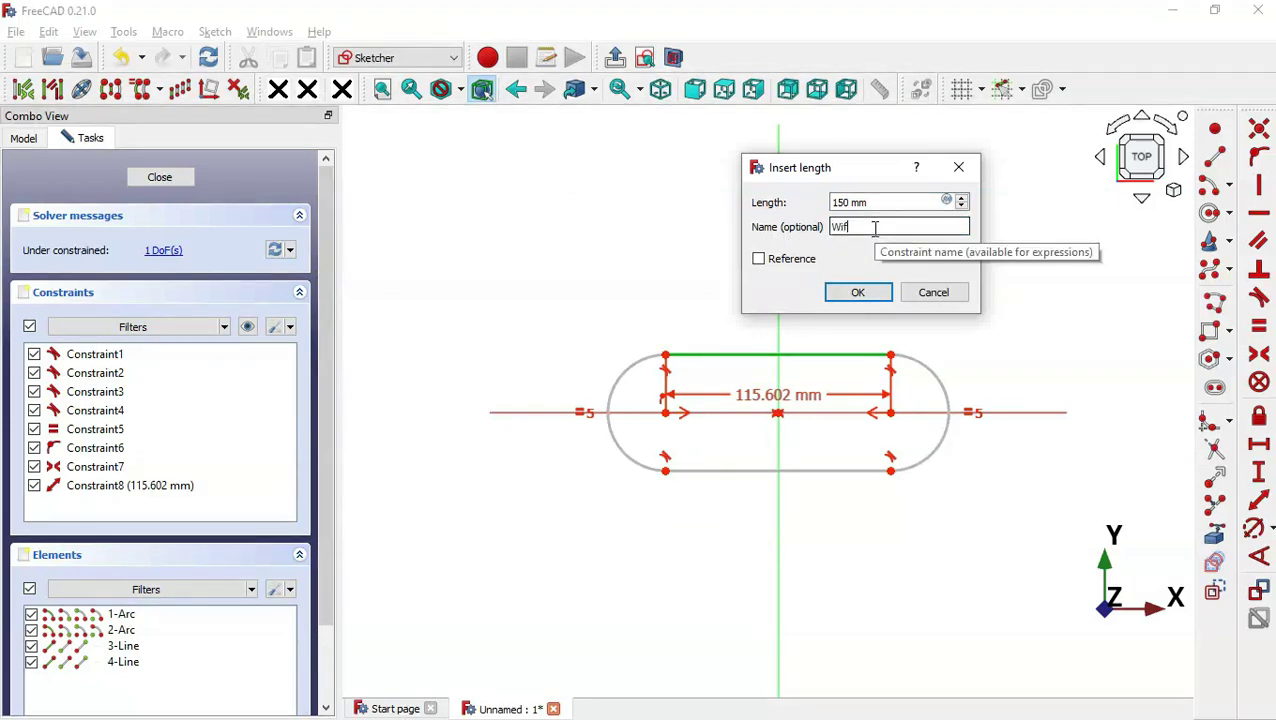
type("Width")
left_click(862, 298)
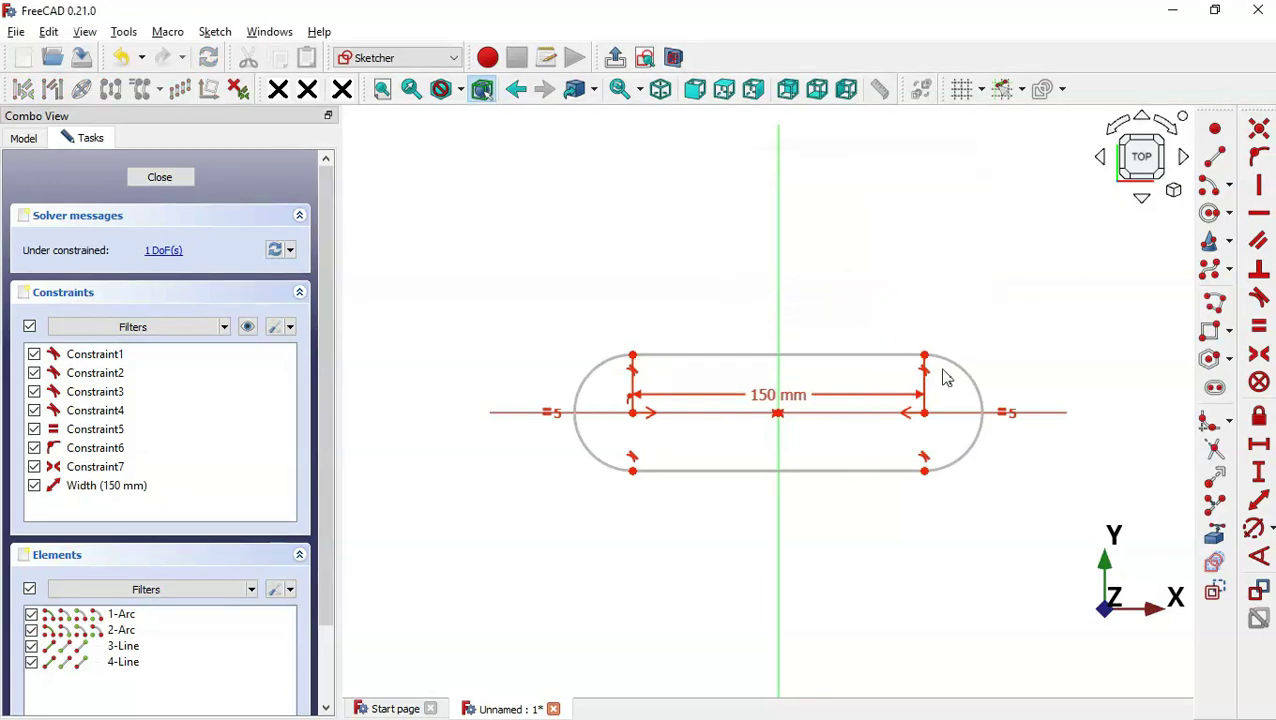
Dimension the slot's overall height to 100 mm per the PDF drawing, name the constraint Heigth, and leave the sketch
left_click(925, 355)
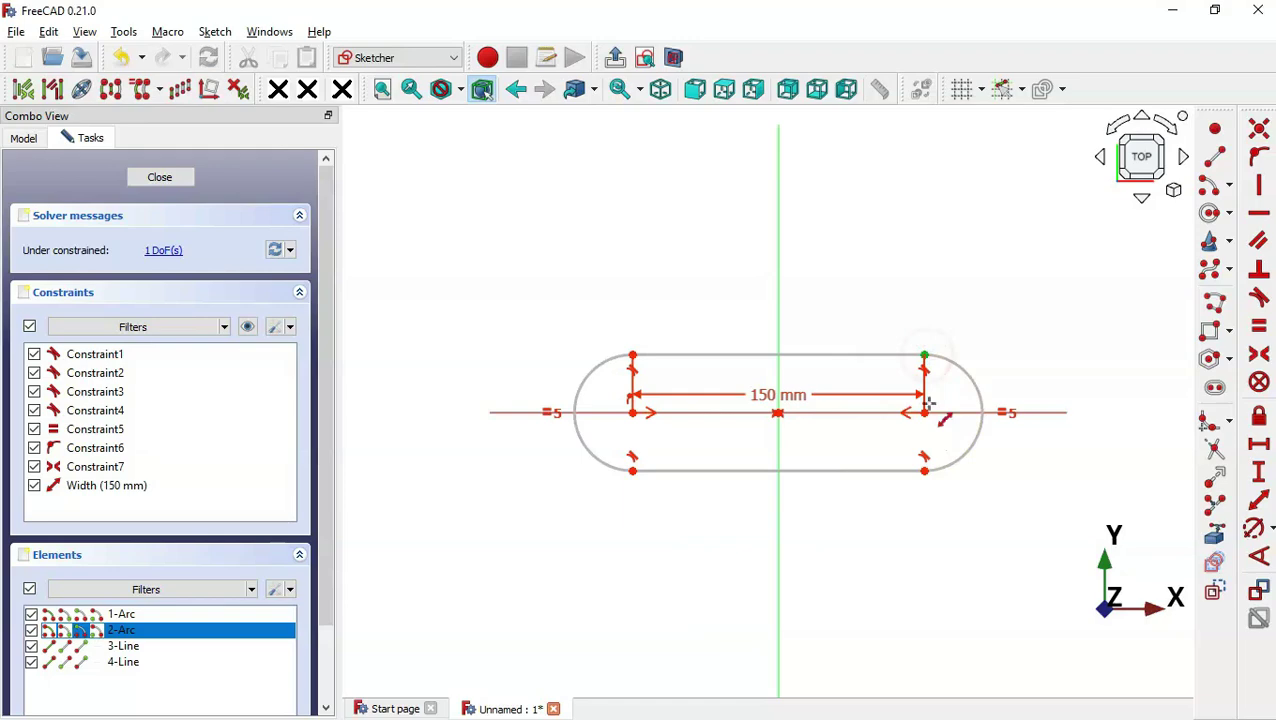
left_click(923, 468)
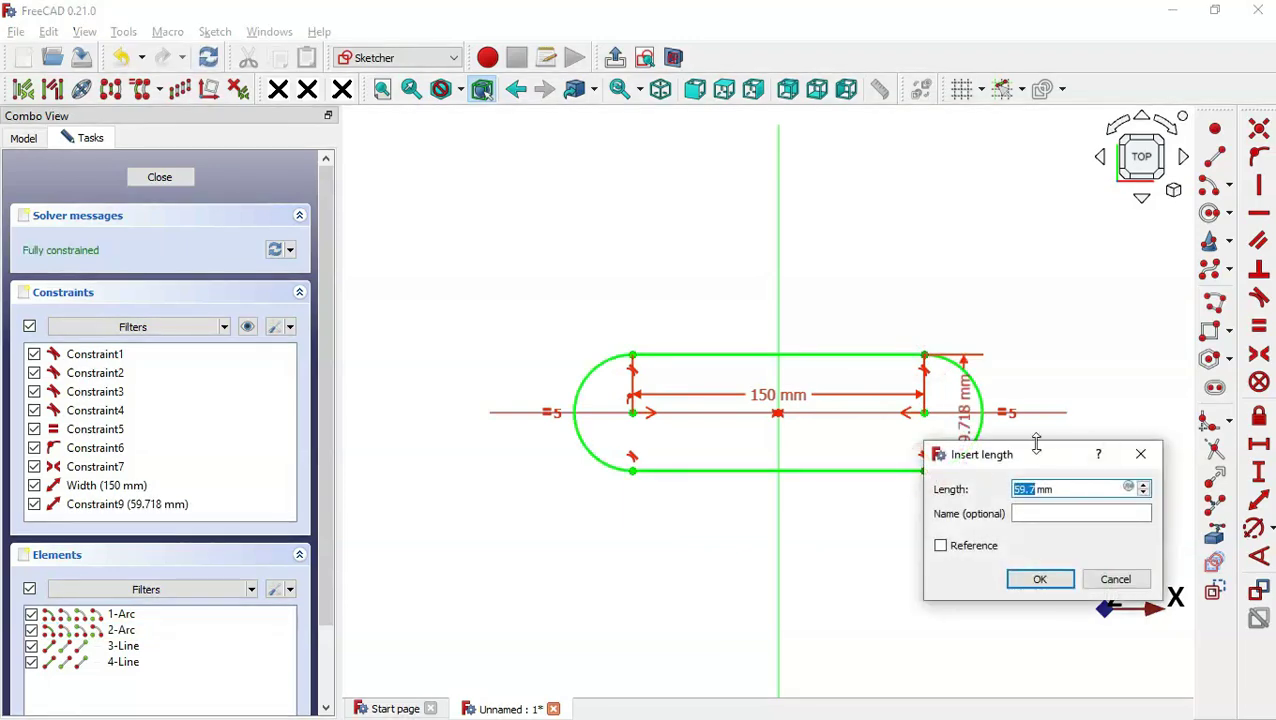
key("alt+Tab")
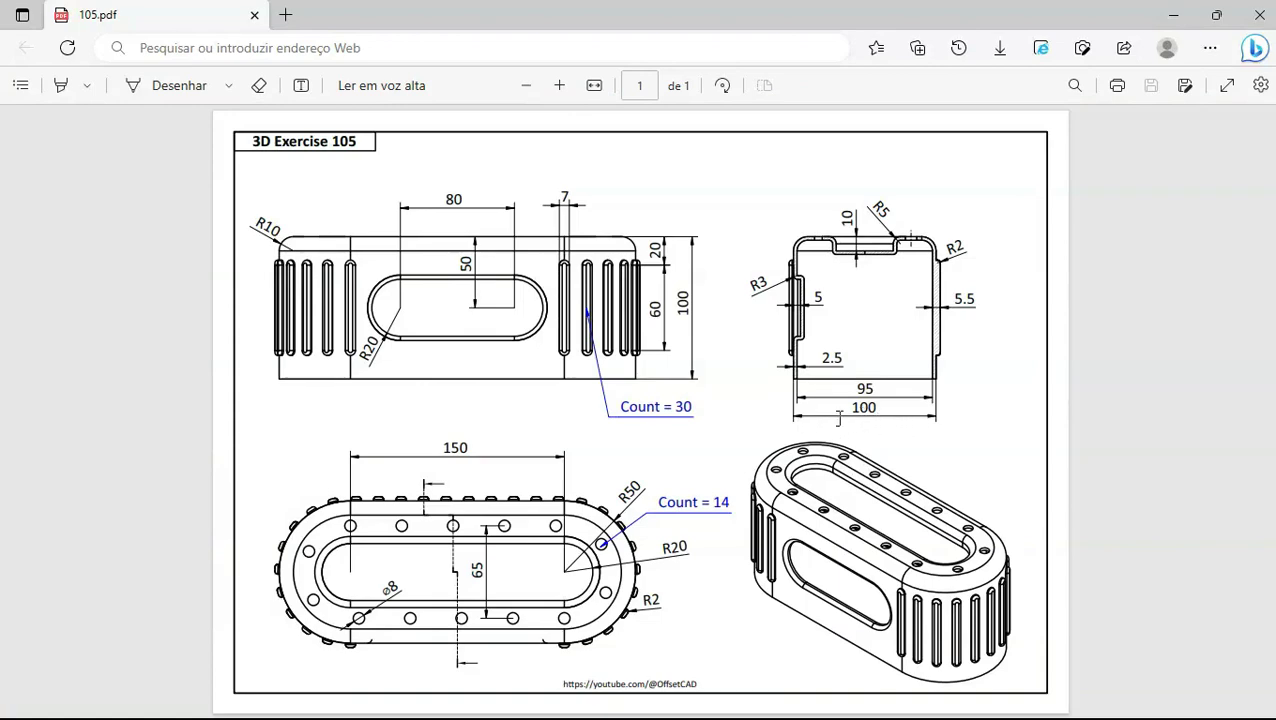
key("alt+Tab")
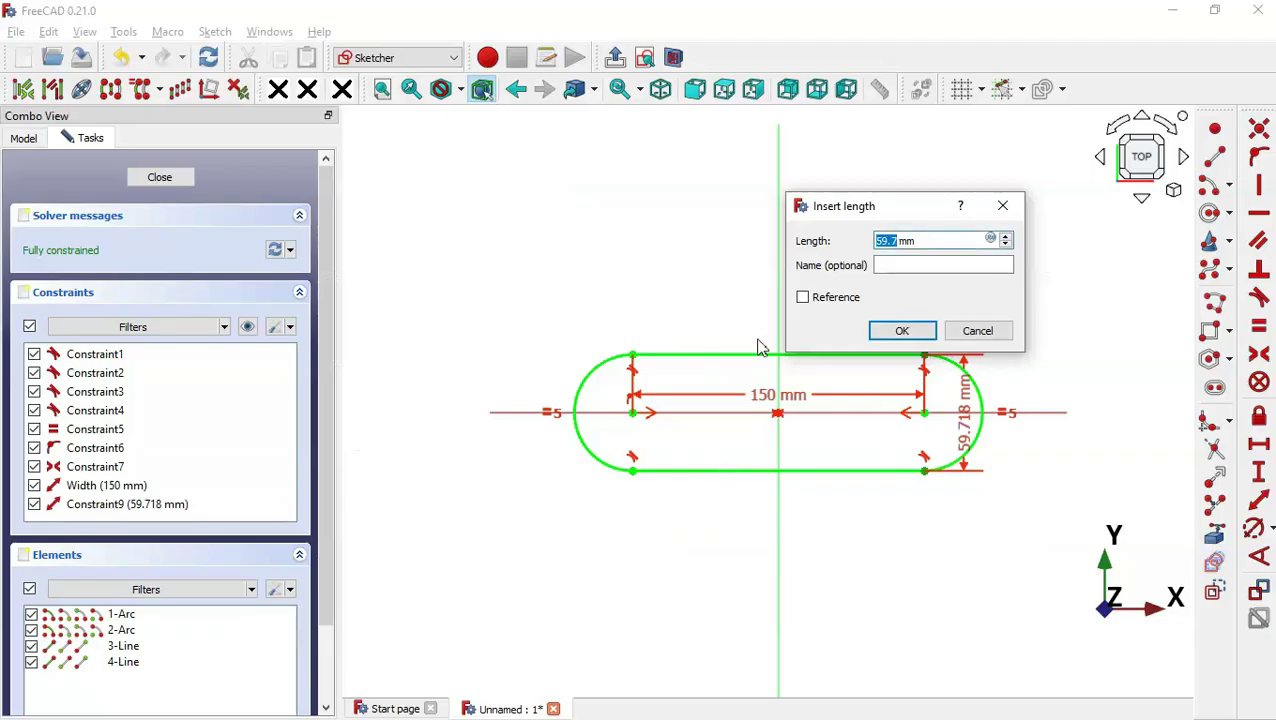
type("100")
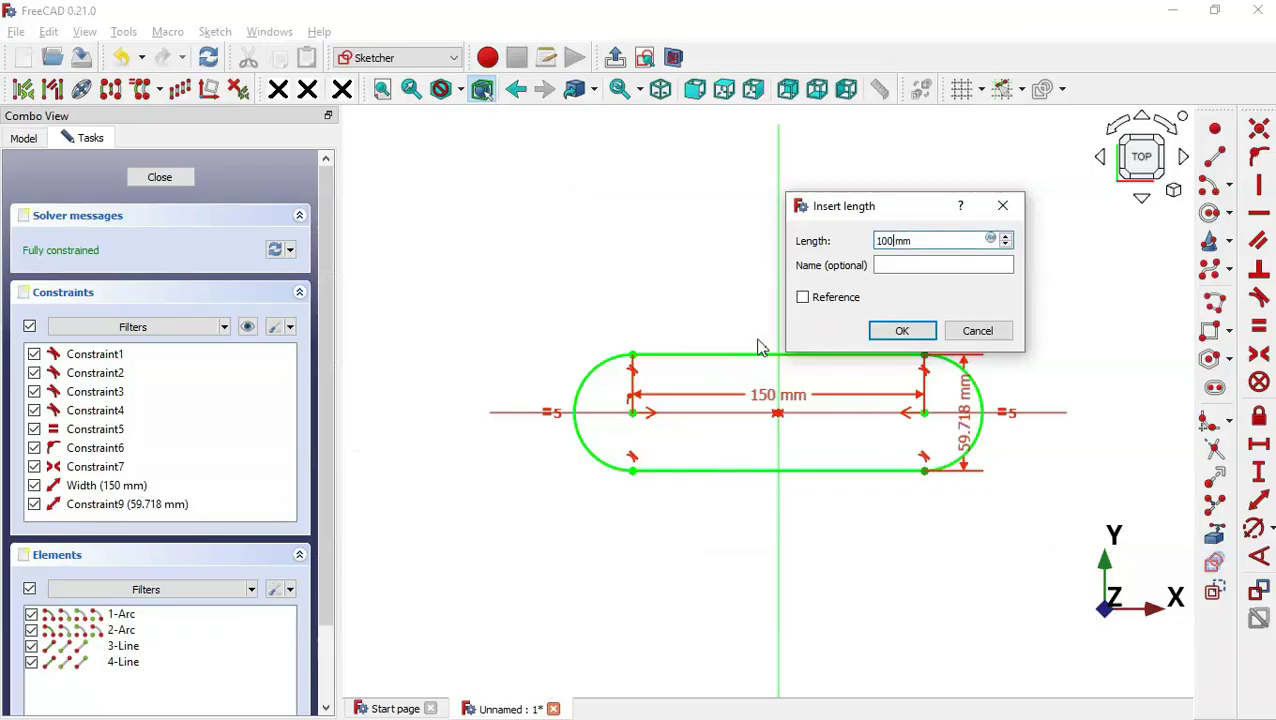
left_click(917, 266)
key("Return")
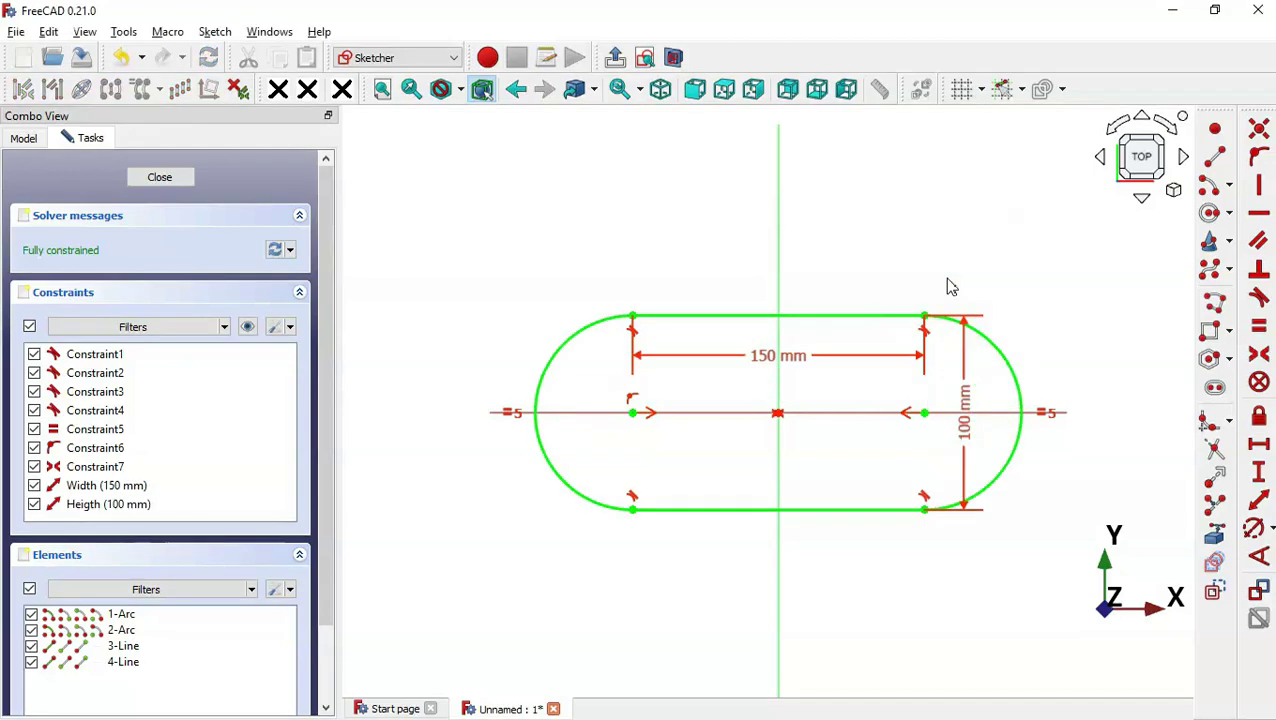
left_click(615, 60)
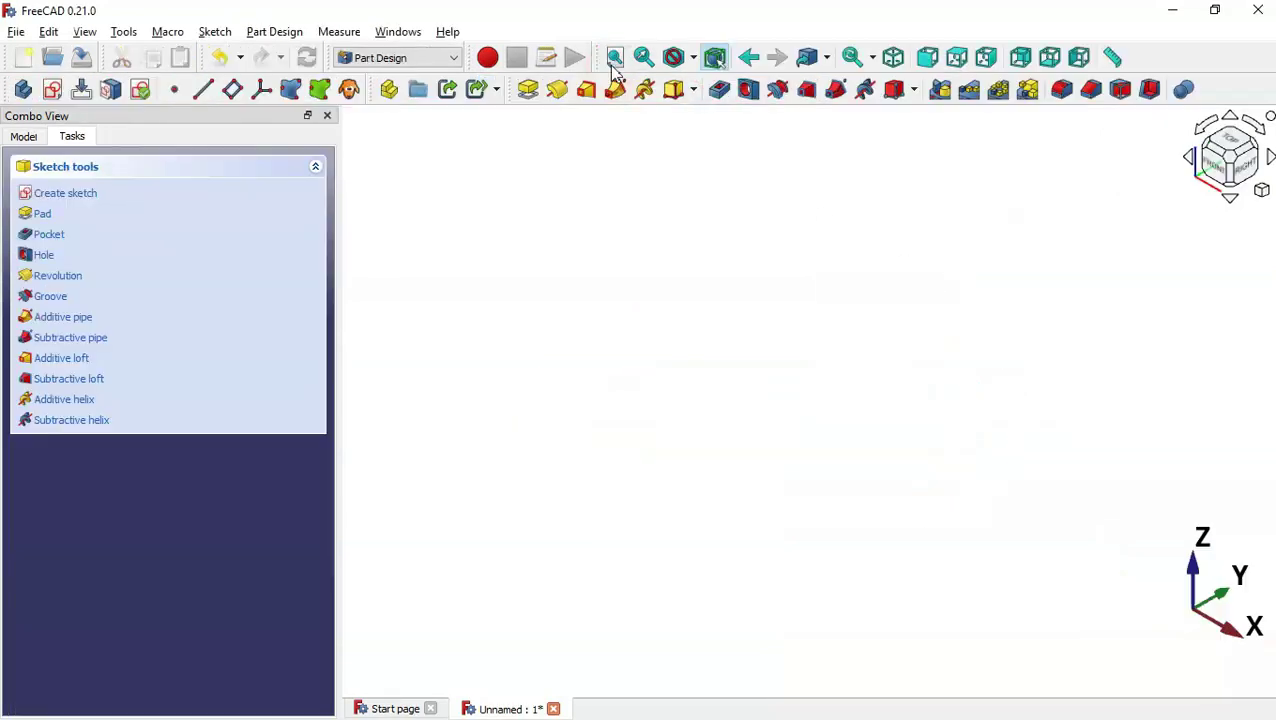
Pad the slot sketch 100 mm in the reversed direction, taking the height from the PDF drawing
left_click(685, 274)
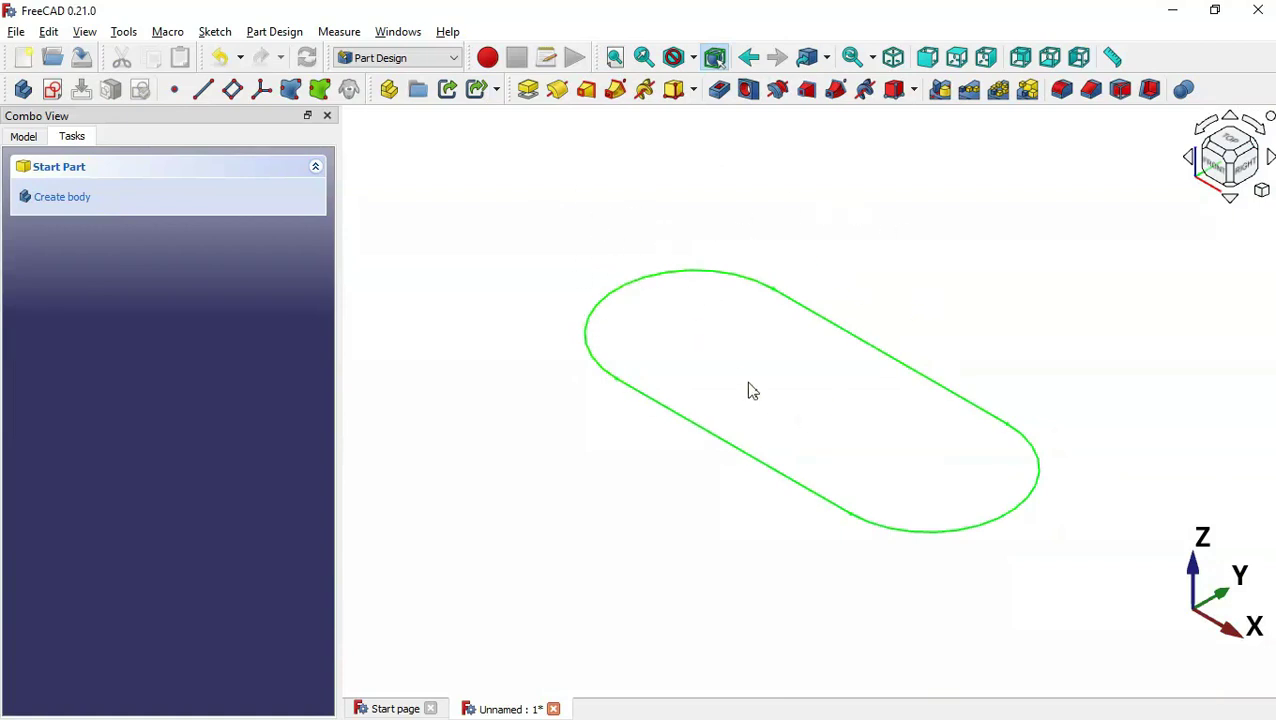
left_click(528, 90)
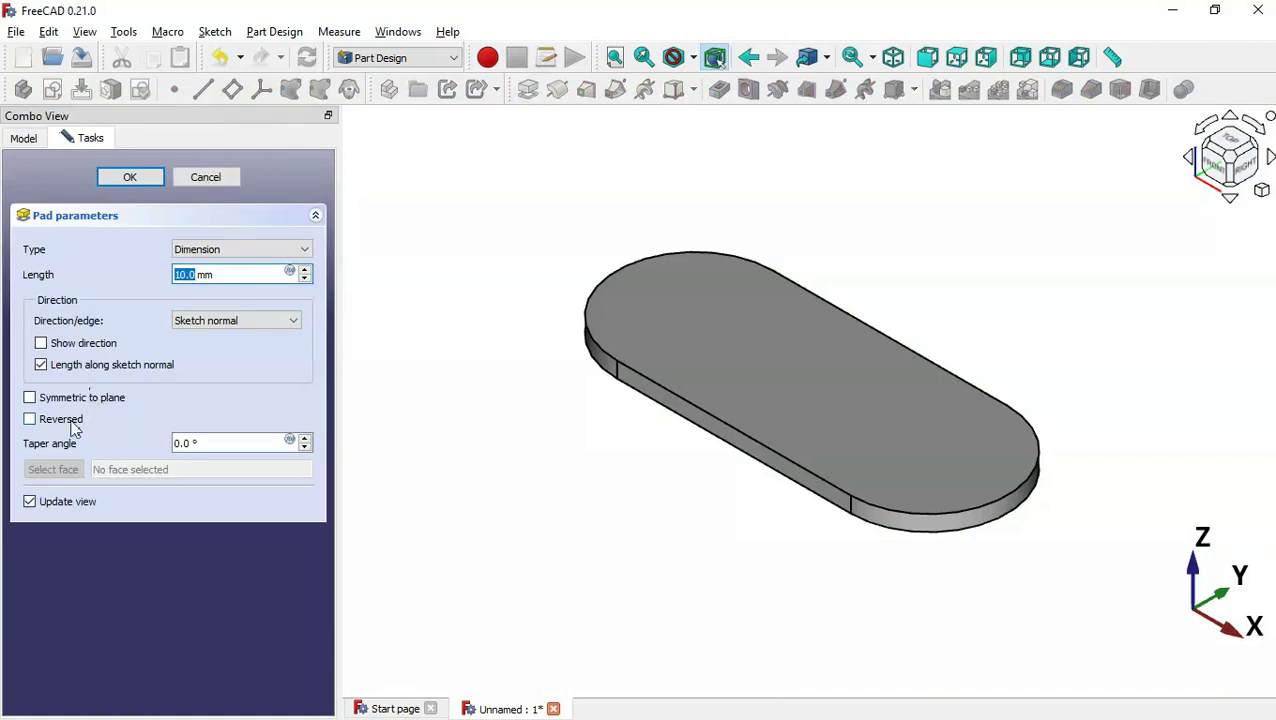
left_click(72, 421)
left_click(233, 274)
left_click_drag(233, 274, 128, 276)
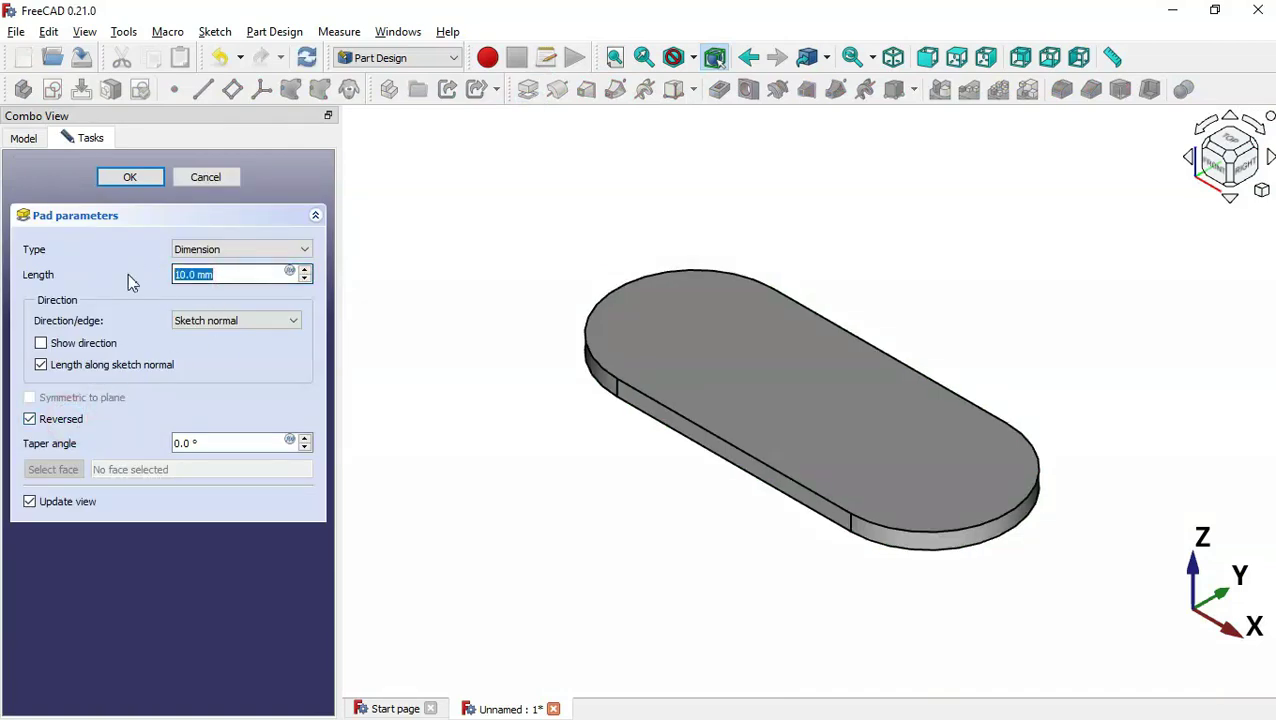
key("alt+Tab")
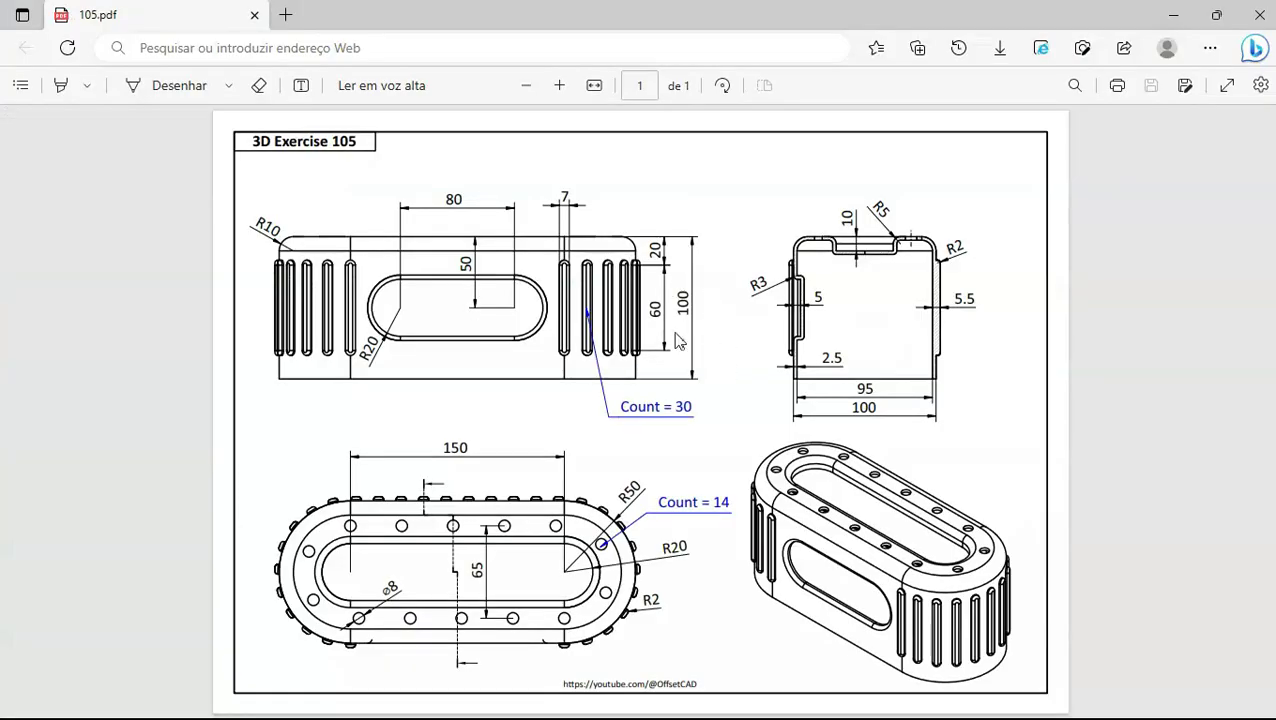
key("alt+Tab")
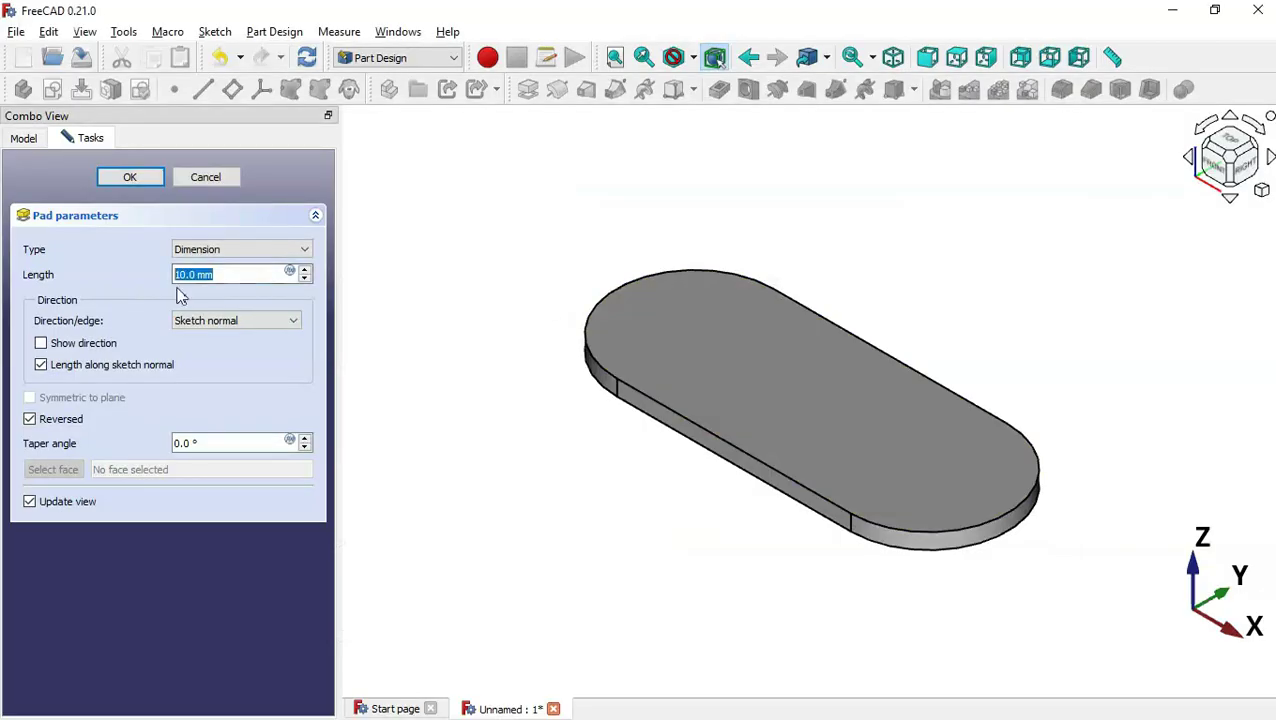
type("100")
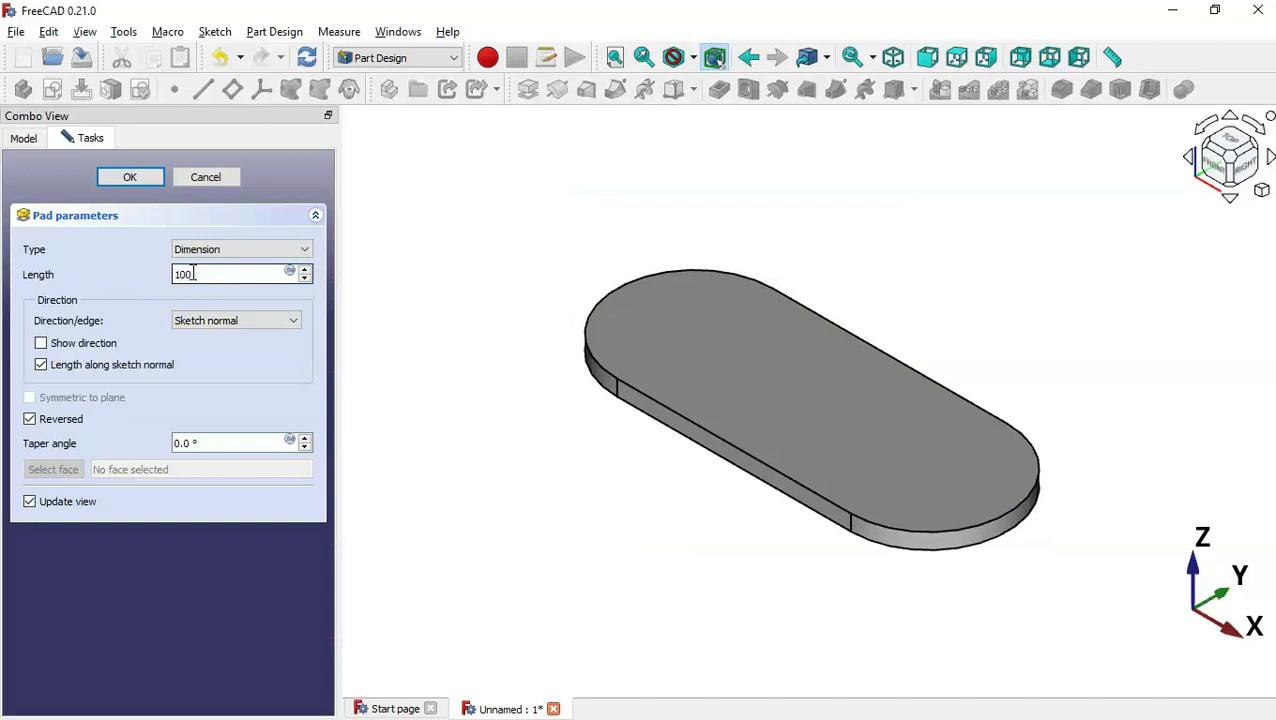
key("Return")
scroll(686, 235, "down", 2)
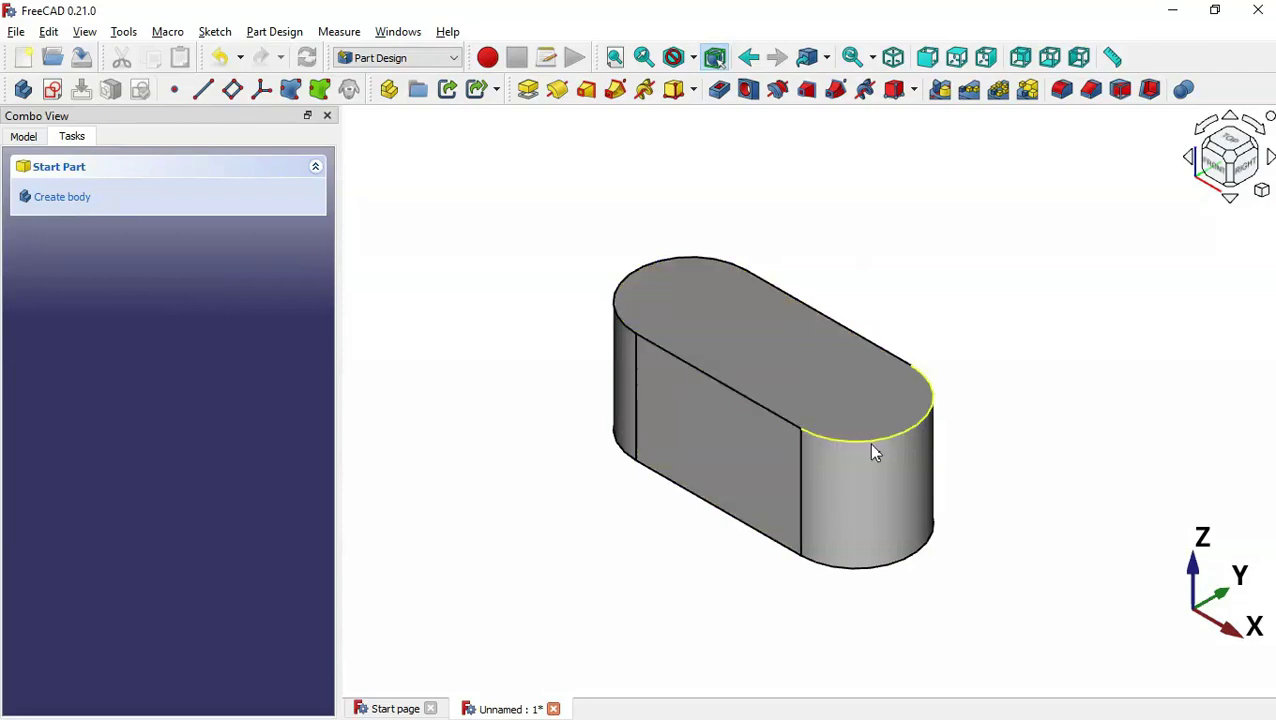
Fillet the pad's upper outer edge with a 10 mm radius as given in the PDF drawing
key("alt+Tab")
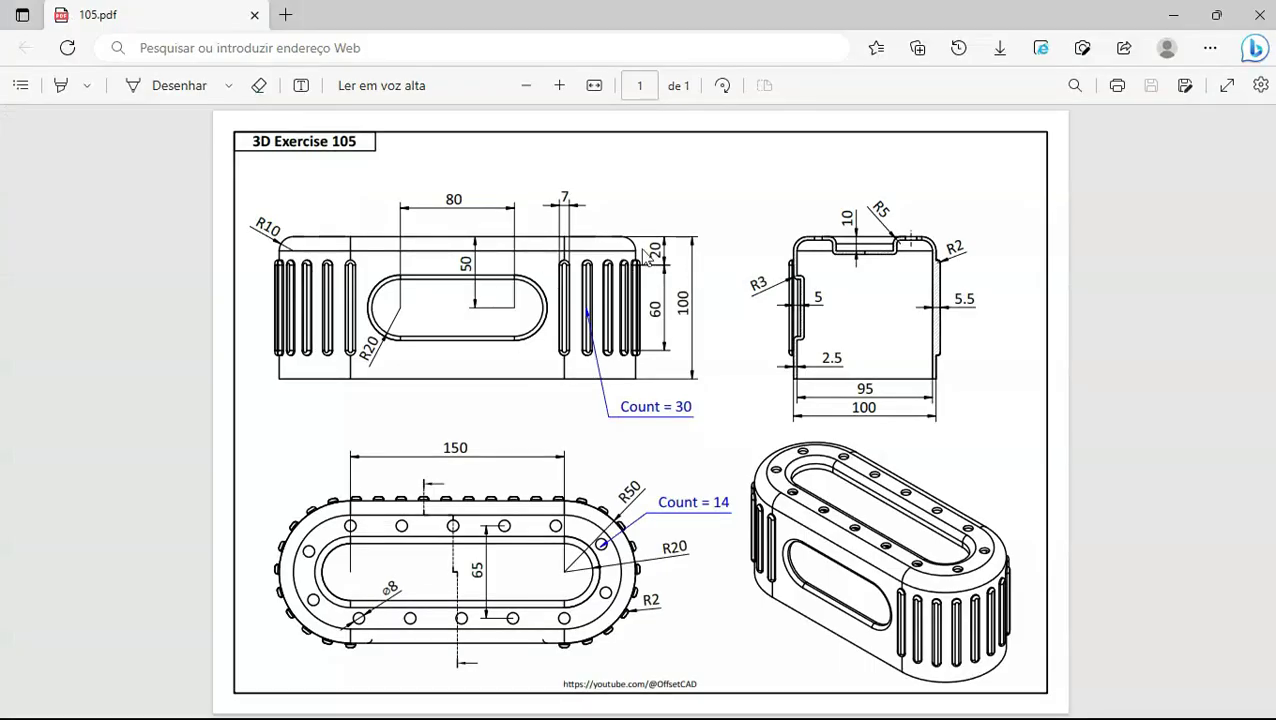
key("alt+Tab")
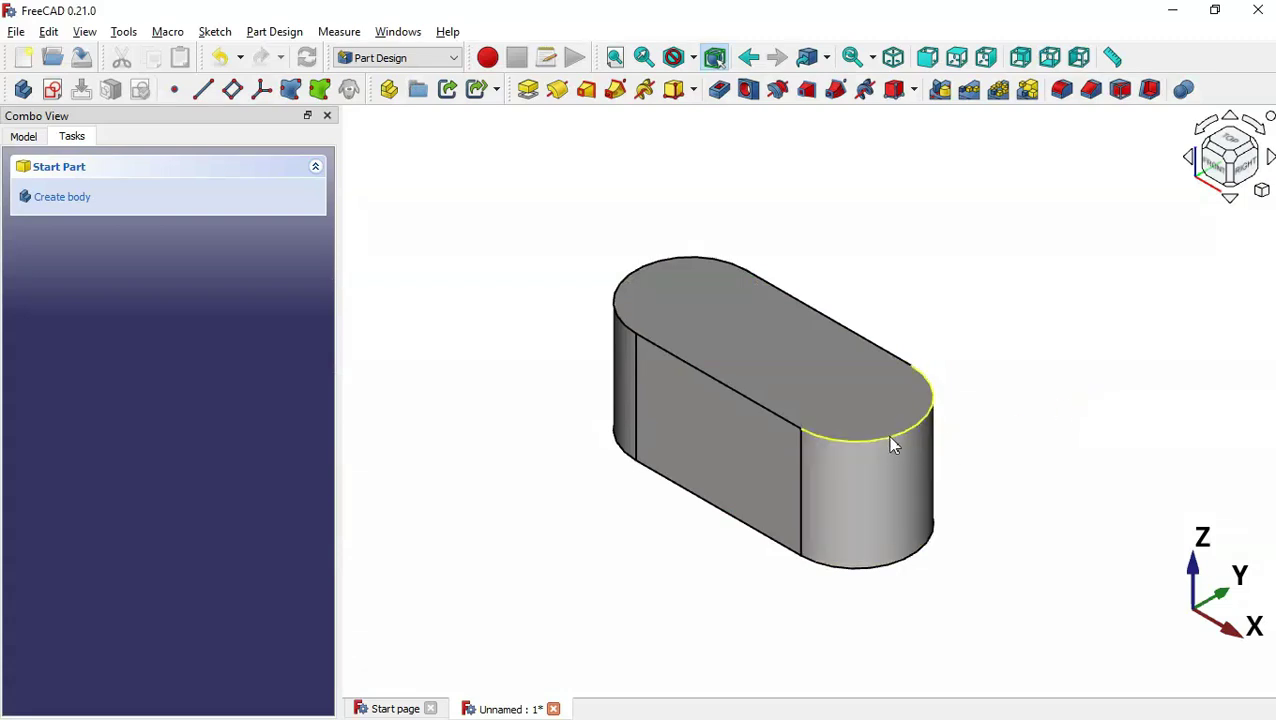
left_click(893, 445)
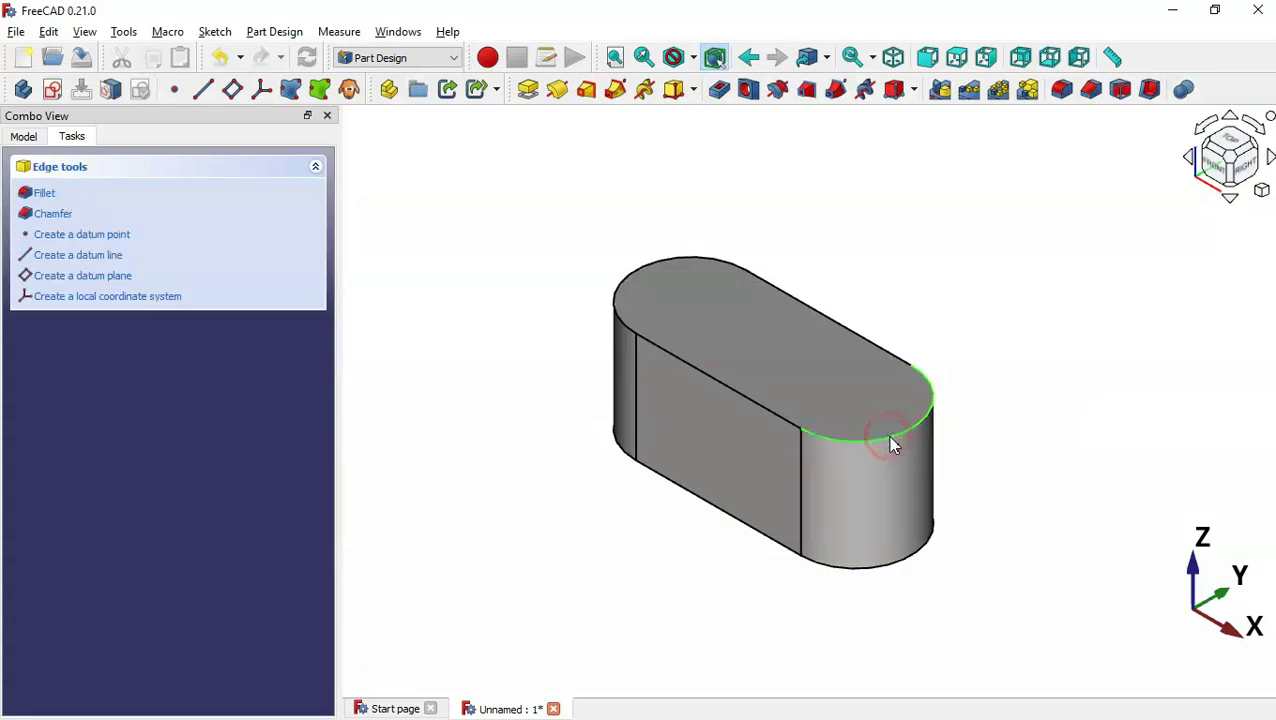
left_click(1060, 90)
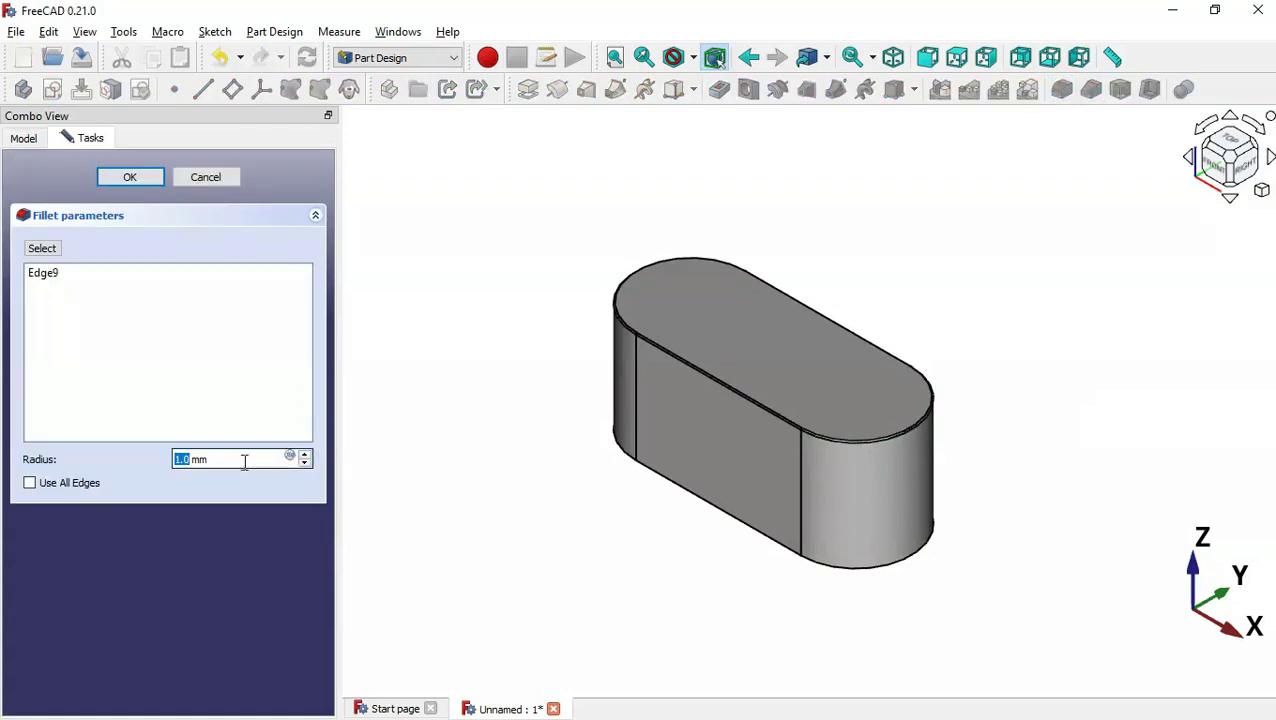
left_click_drag(230, 460, 160, 464)
key("alt+Tab")
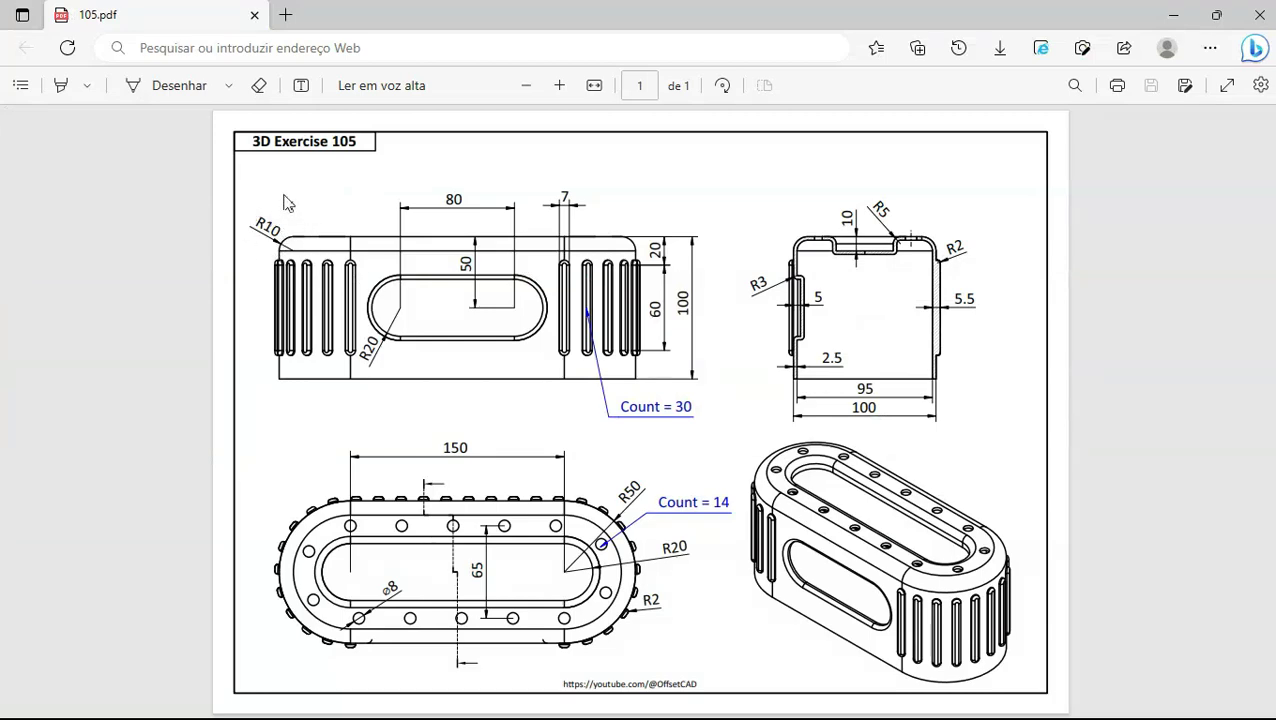
key("alt+Tab")
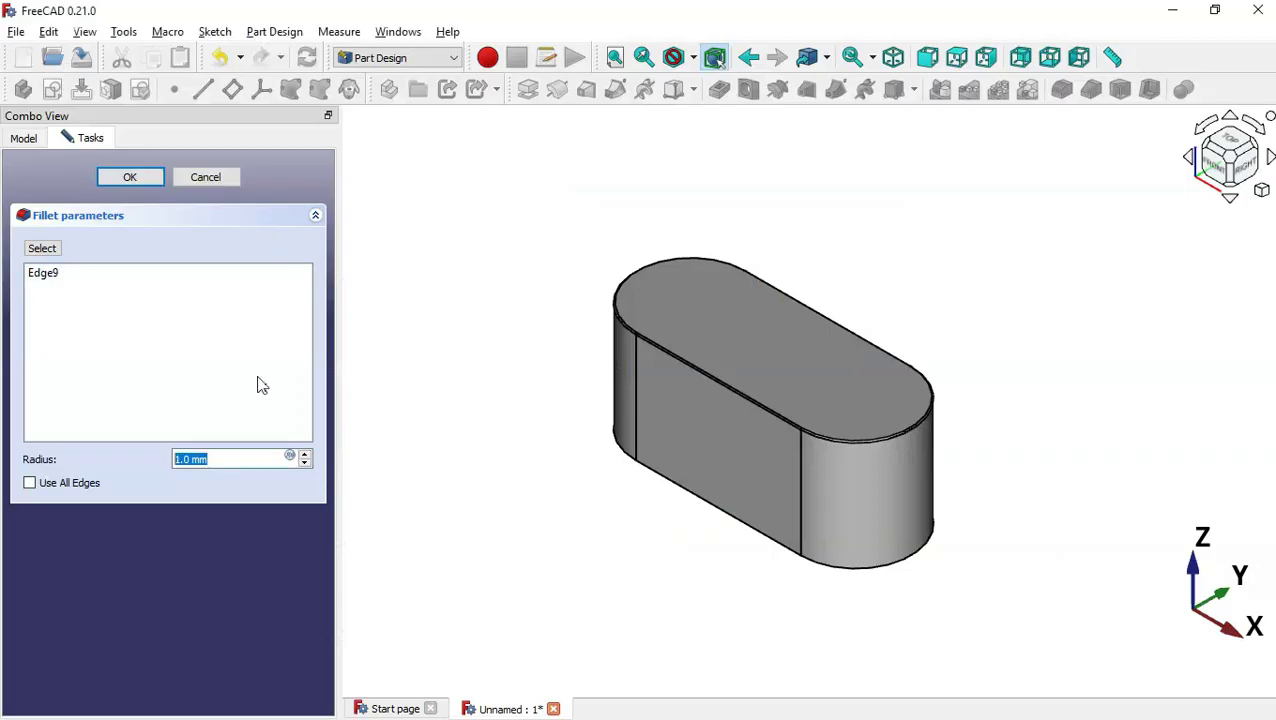
type("10")
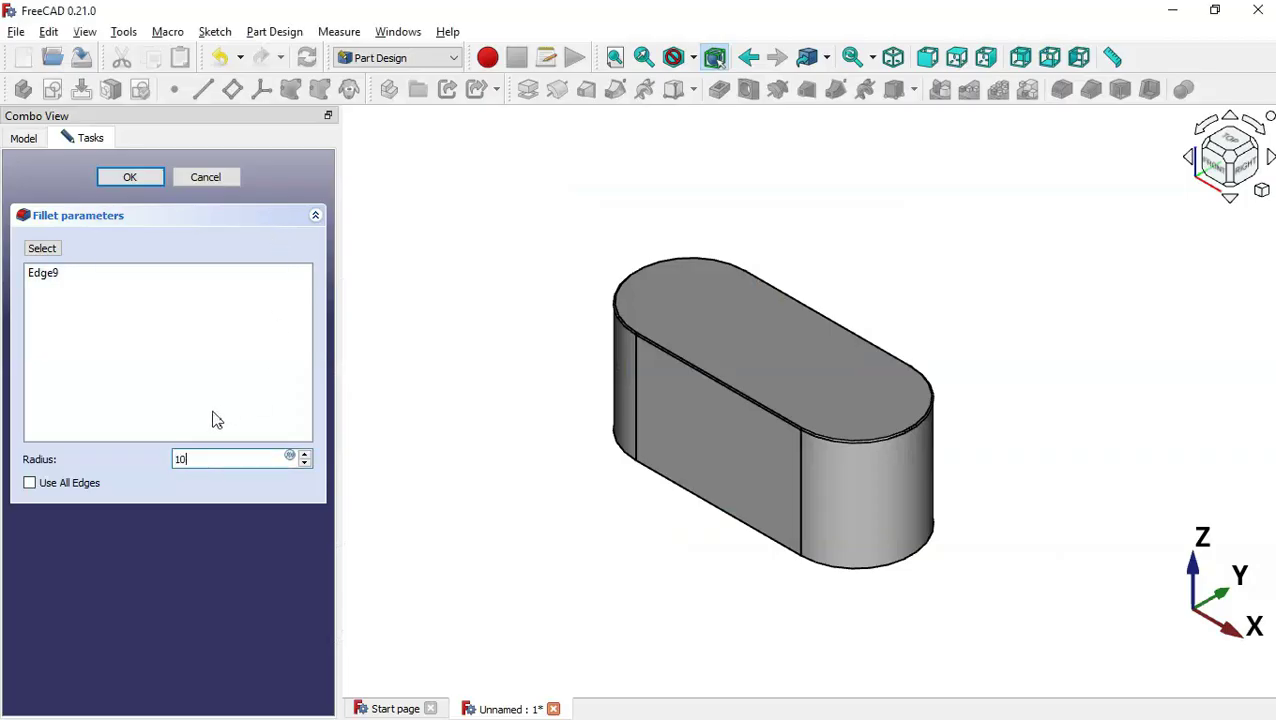
left_click(132, 177)
left_click(558, 514)
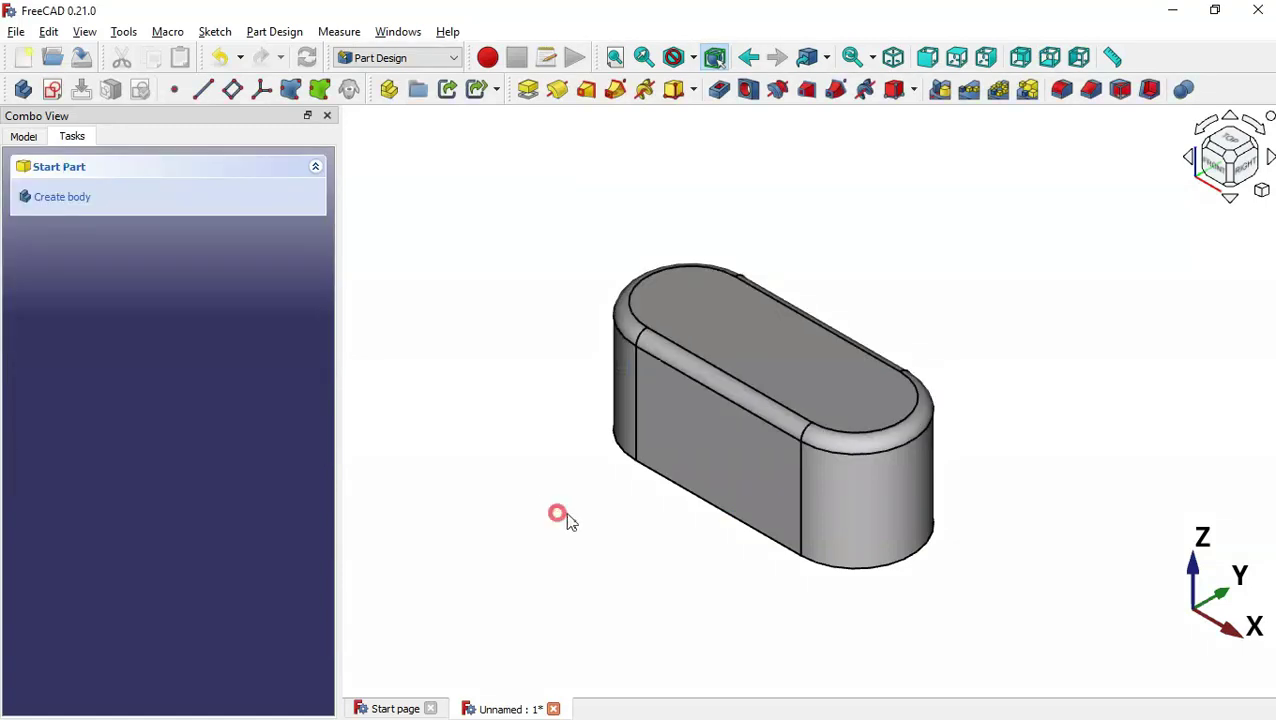
Duplicate the pad's slot sketch by copying and pasting only the Sketch object, without its XY-plane dependency
scroll(607, 547, "up", 2)
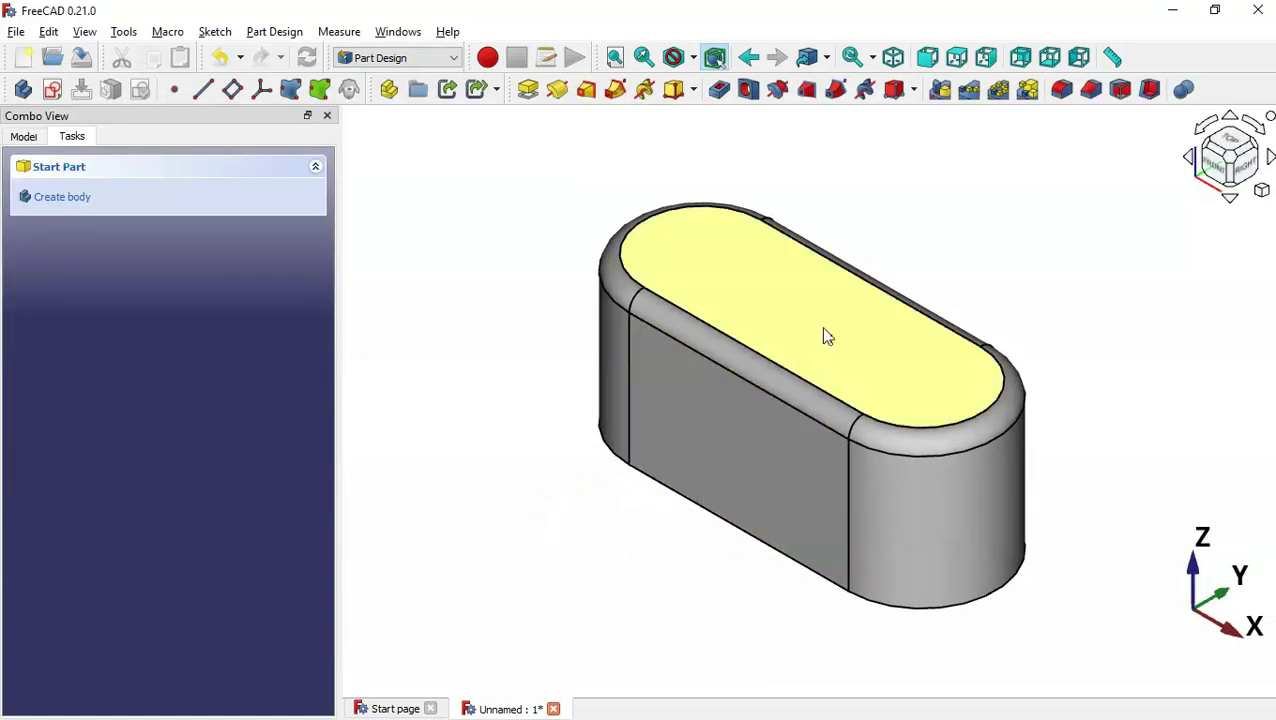
key("alt+Tab")
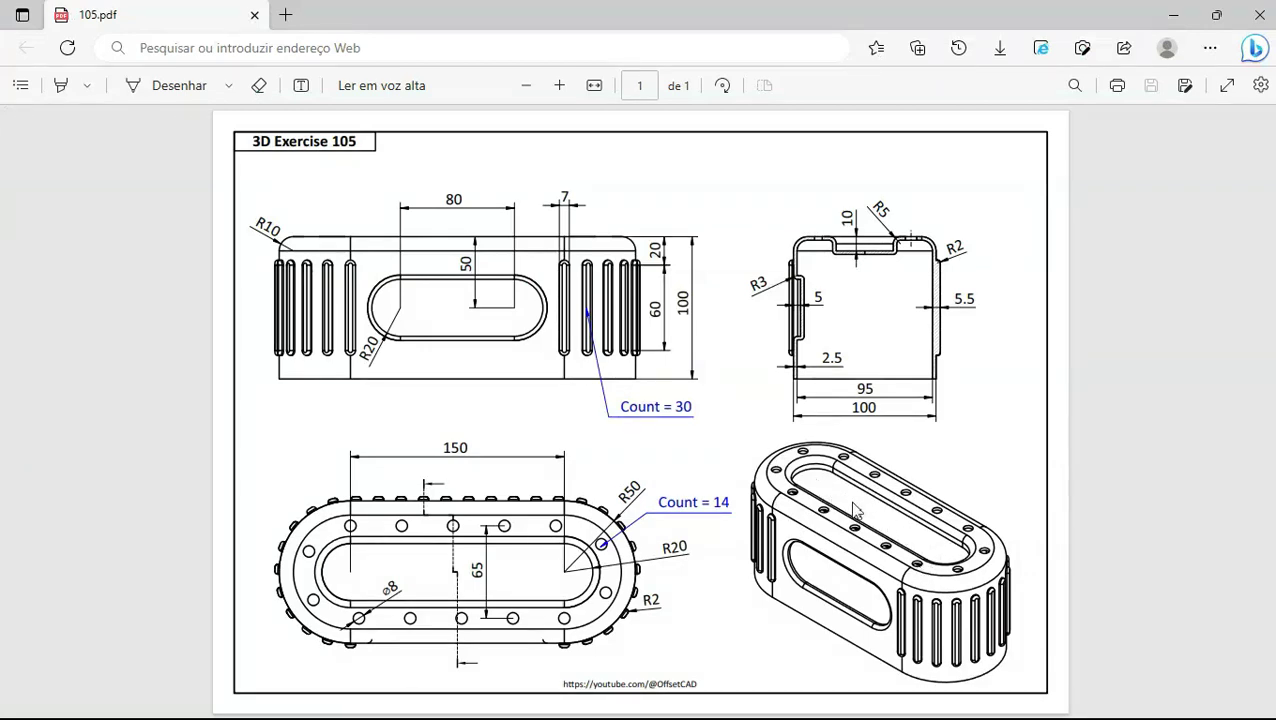
key("alt+Tab")
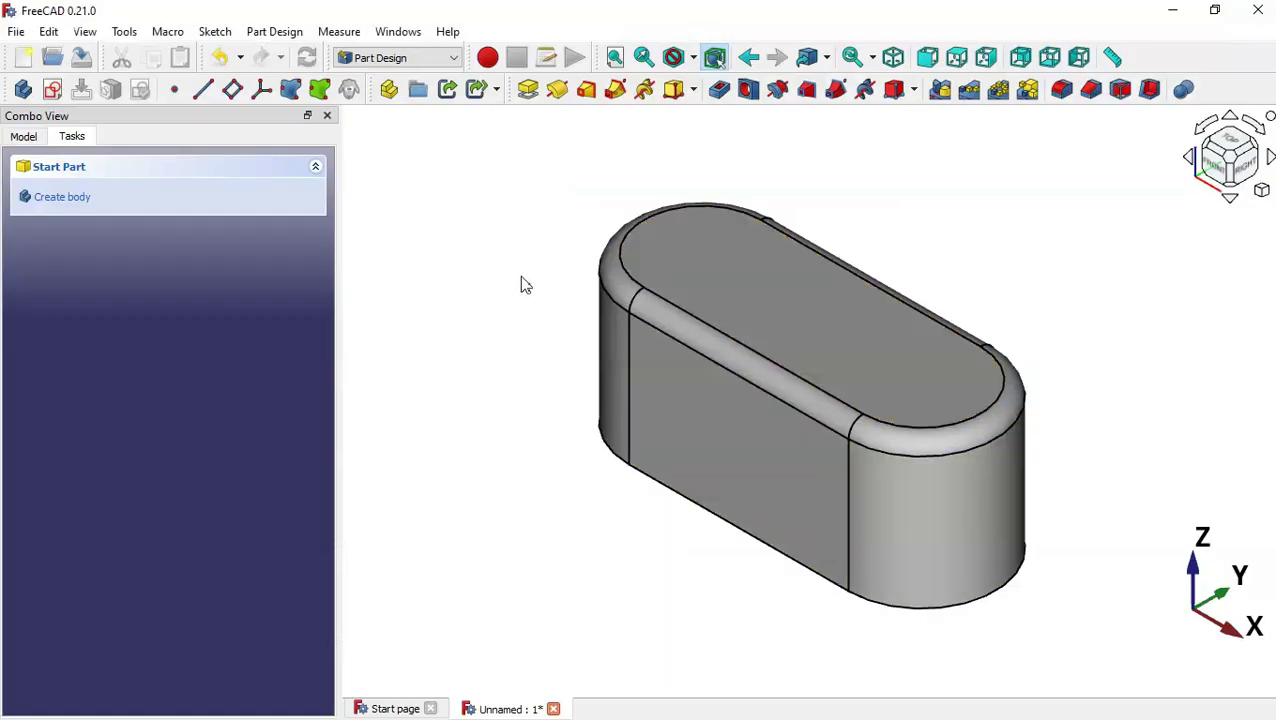
left_click(520, 278)
left_click(24, 137)
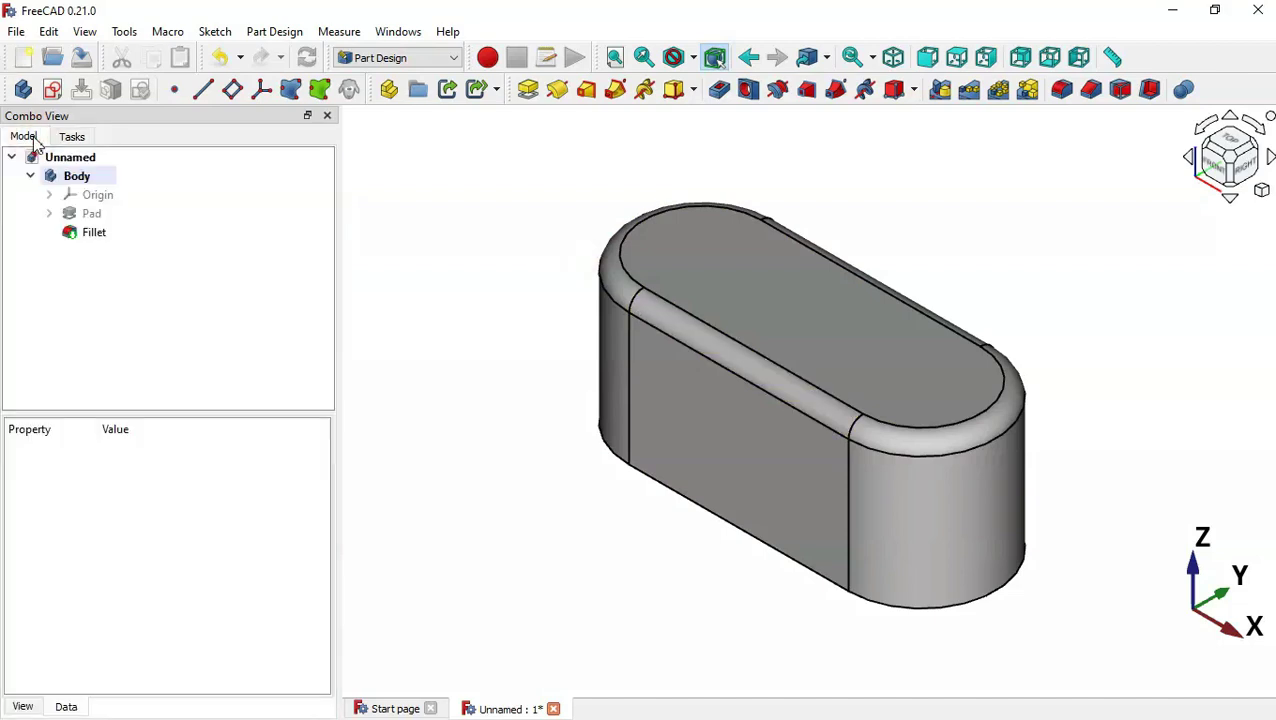
left_click(49, 213)
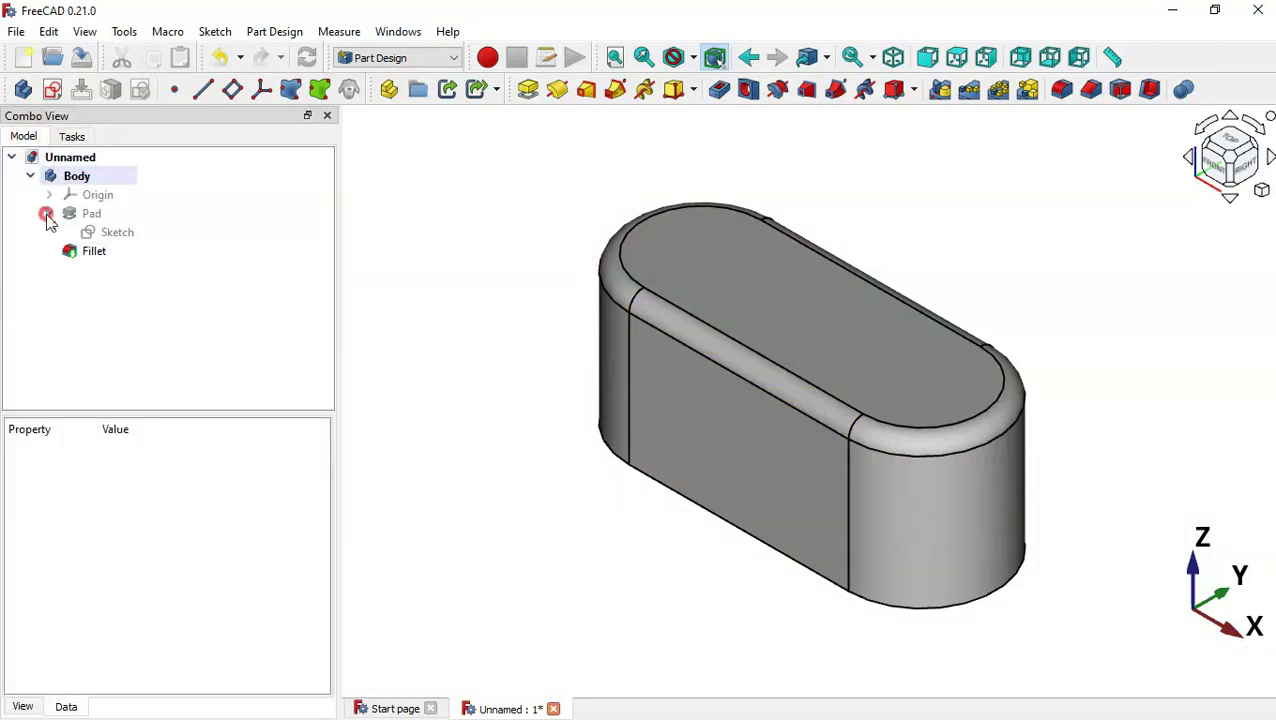
left_click(117, 238)
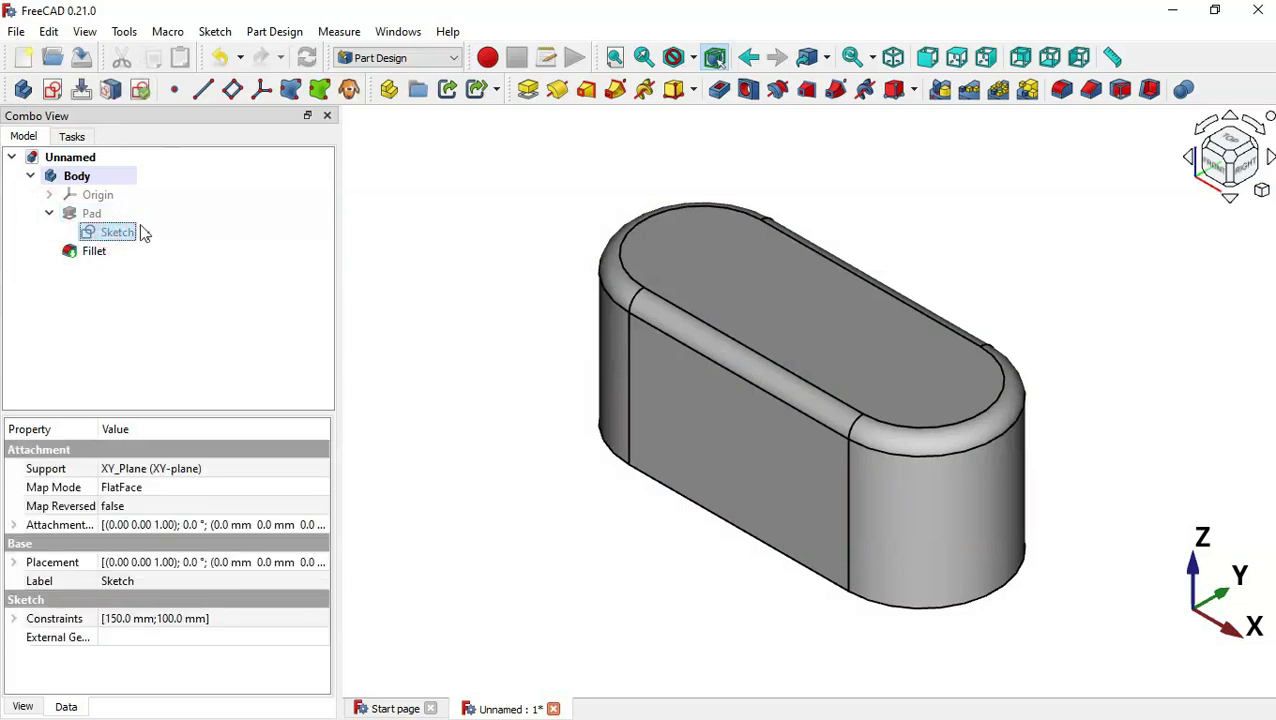
left_click(155, 60)
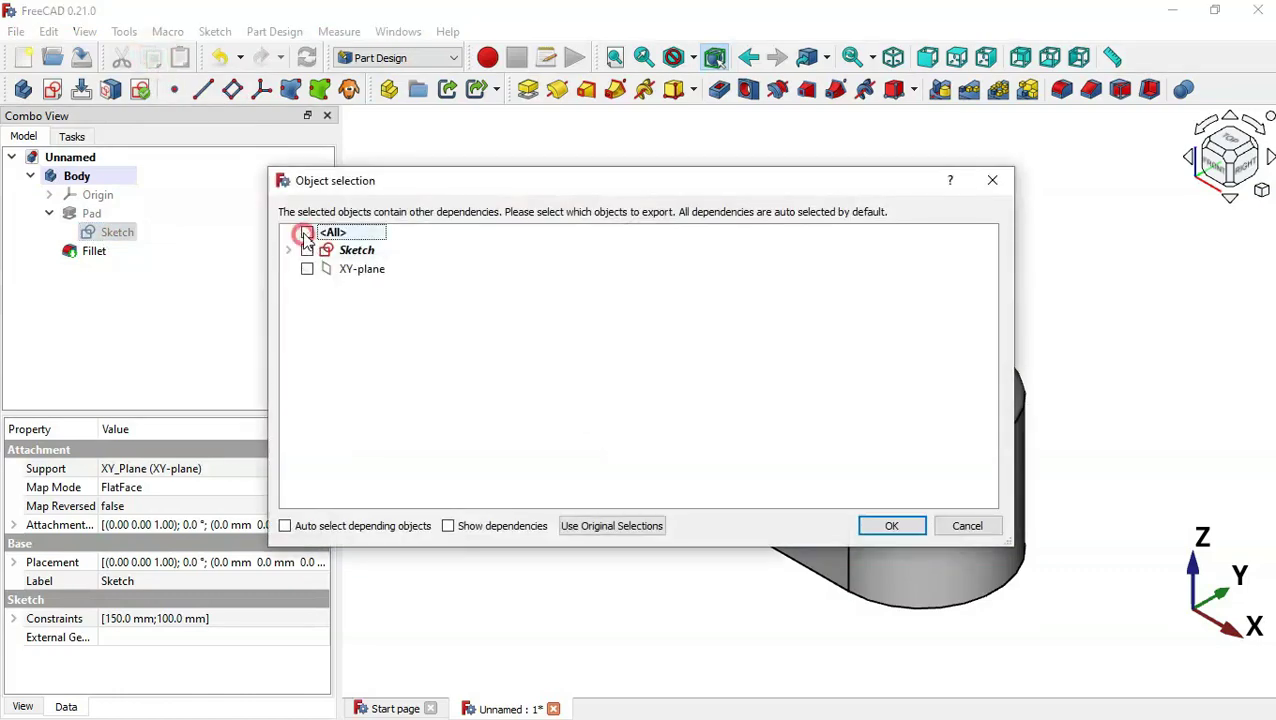
left_click(305, 233)
left_click(307, 250)
key("Return")
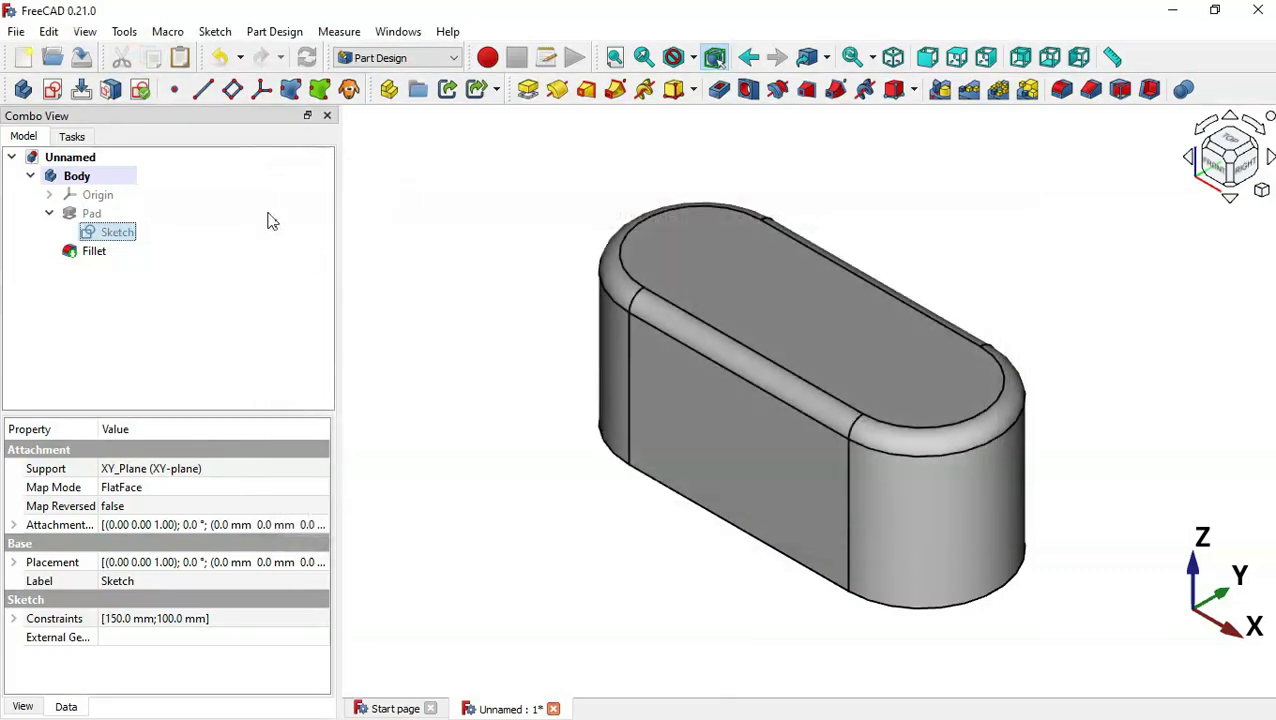
left_click(180, 57)
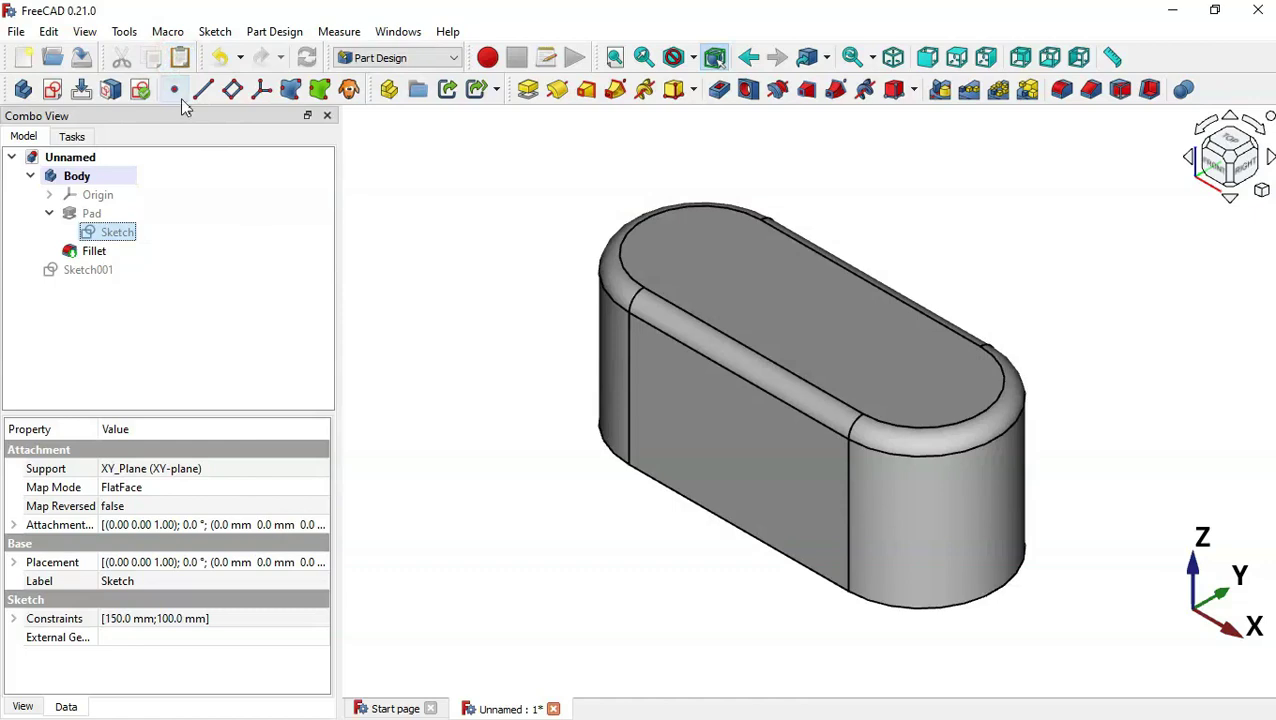
Move the copied slot sketch into the Body and make it visible
left_click(110, 268)
left_click_drag(80, 275, 118, 178)
left_click(105, 272)
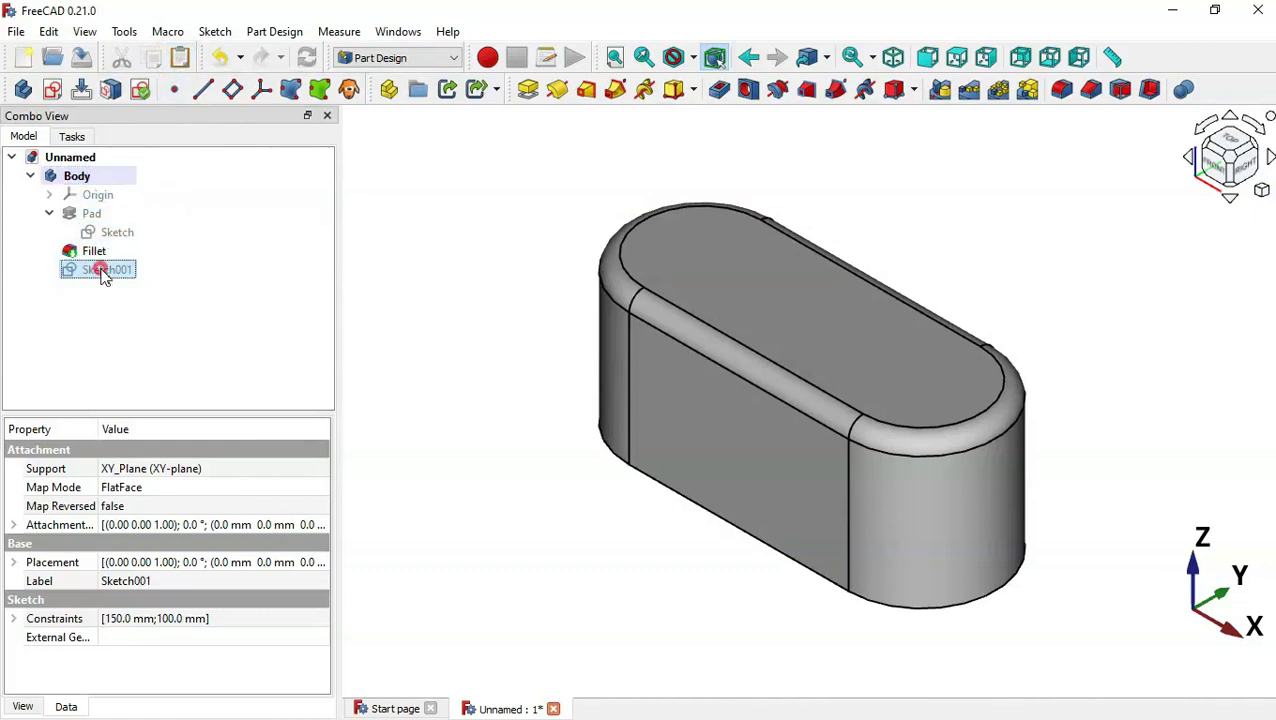
key("space")
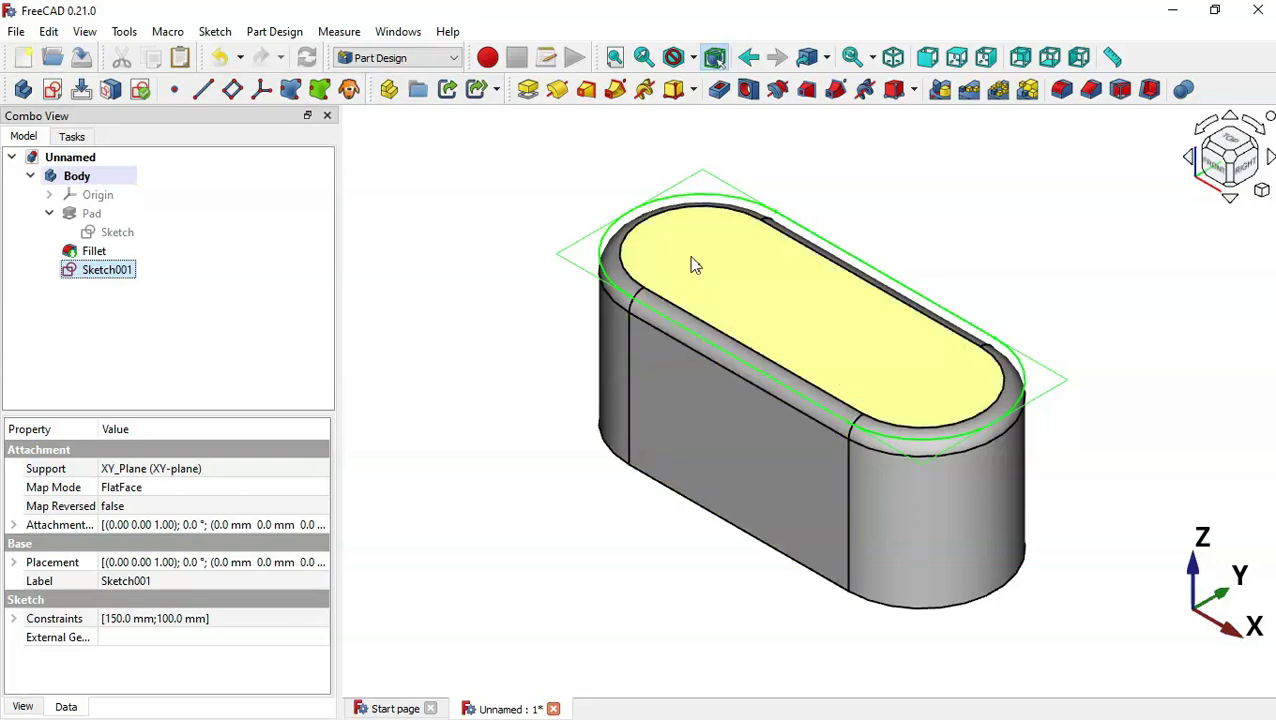
Set the copied slot sketch's Heigth constraint to 40 mm, based on the R20 recess radius in the PDF drawing
key("alt+Tab")
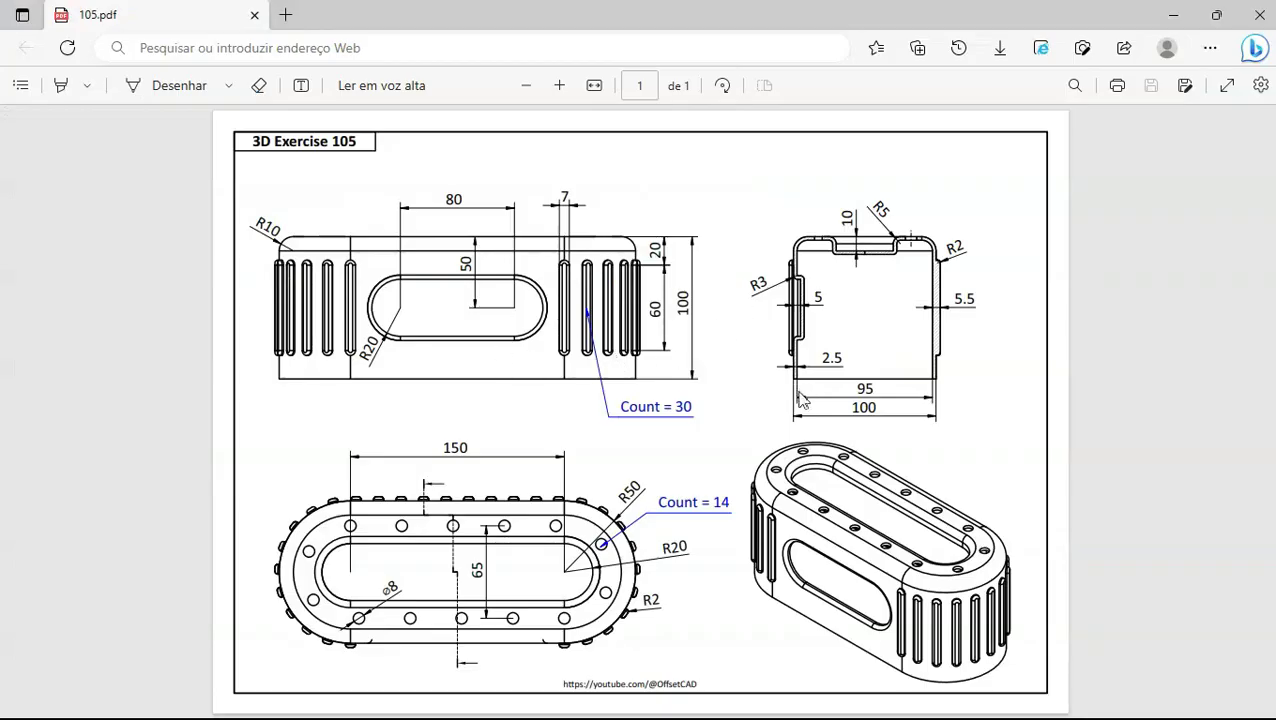
key("alt+Tab")
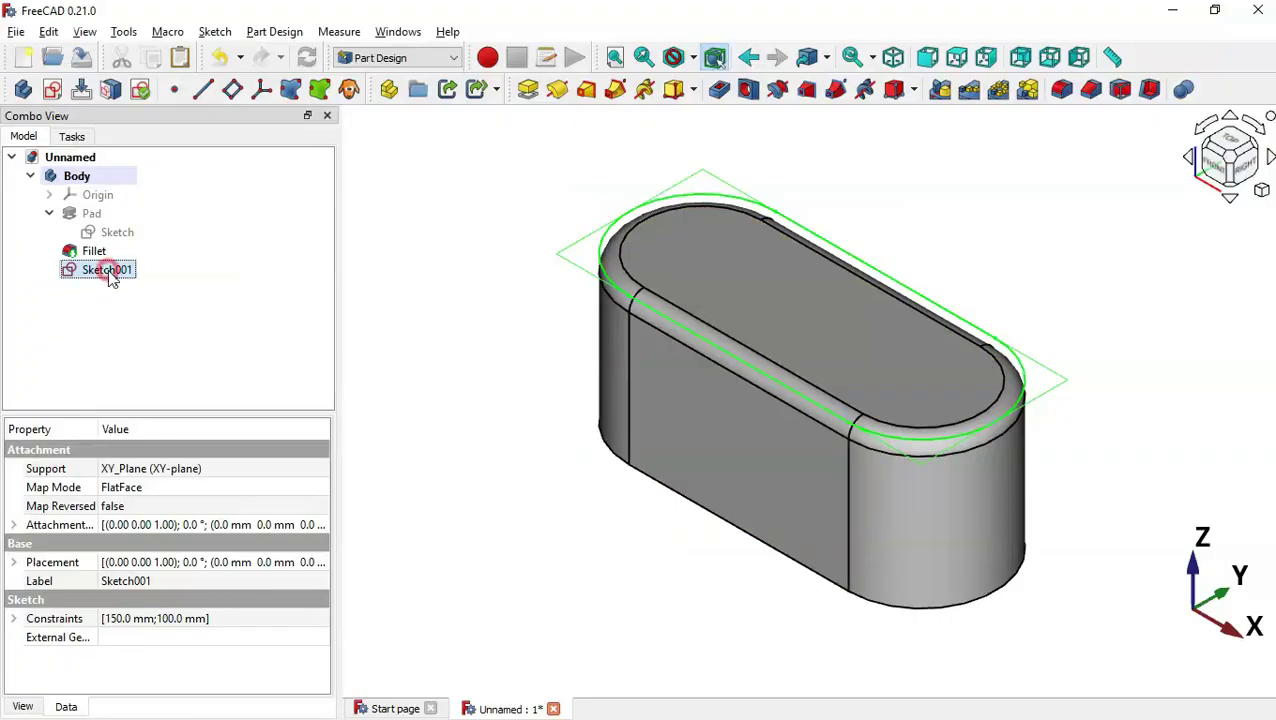
left_click_drag(116, 413, 115, 322)
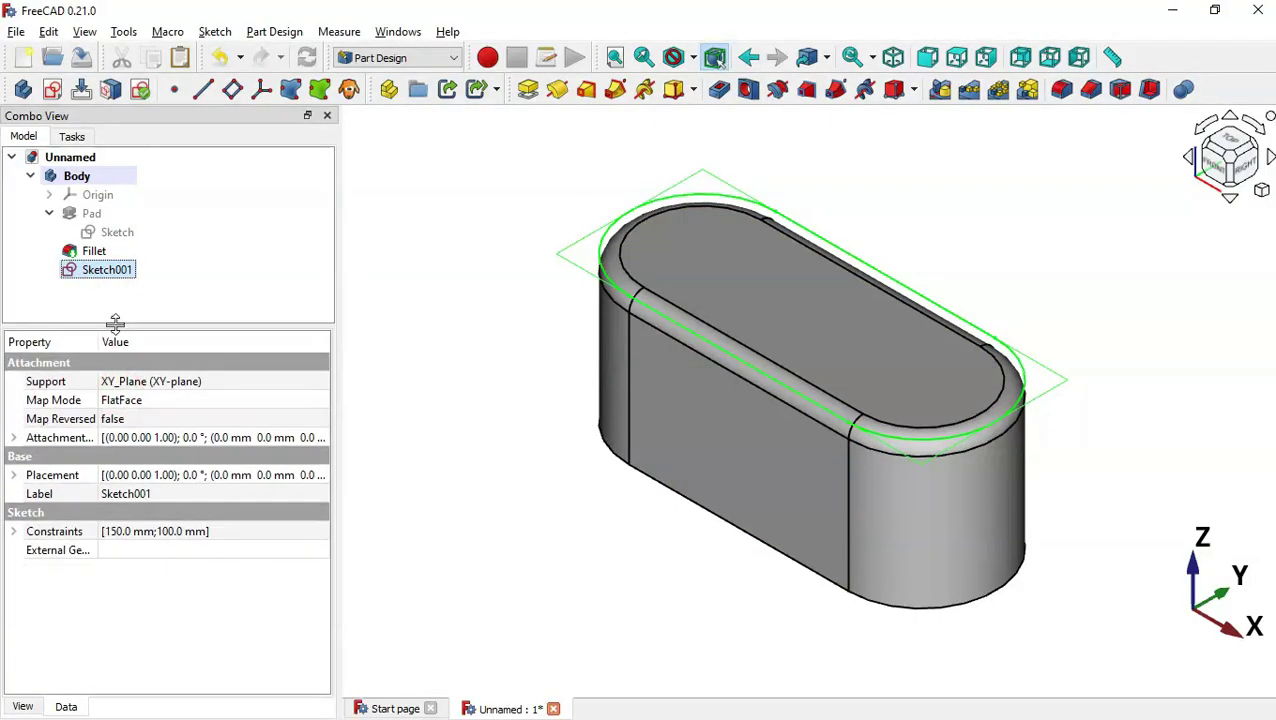
left_click(14, 532)
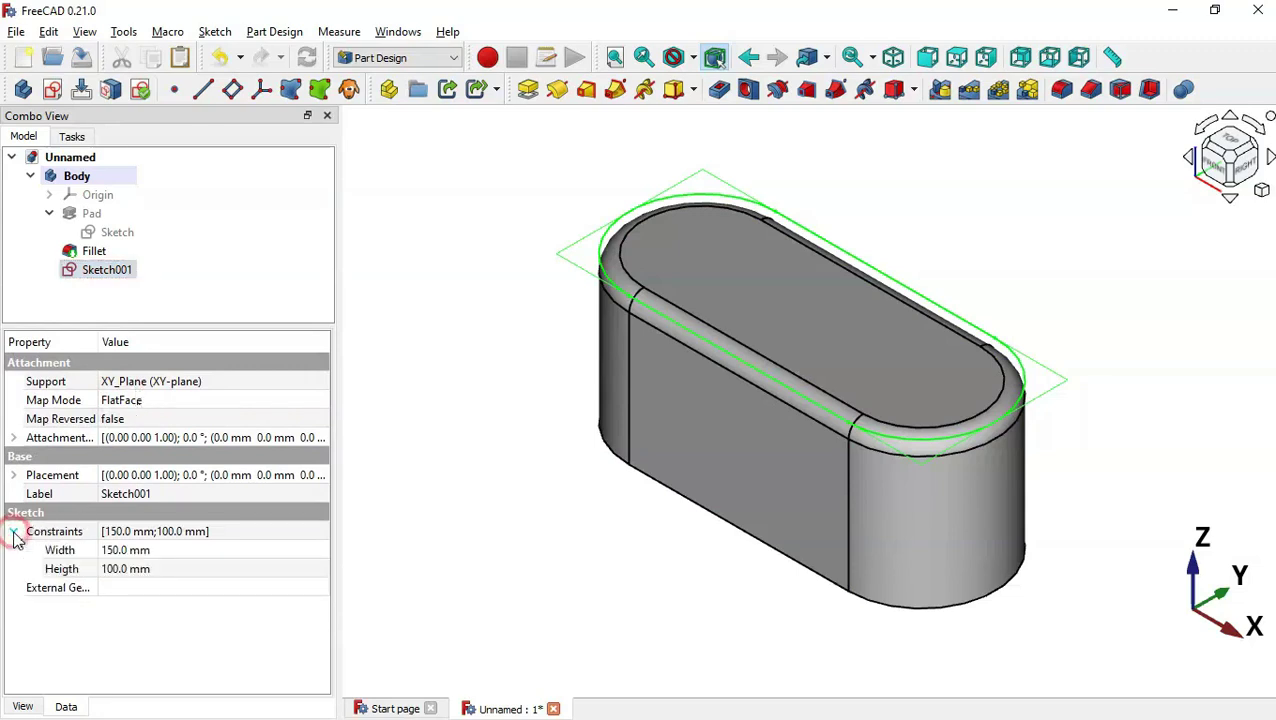
left_click(196, 570)
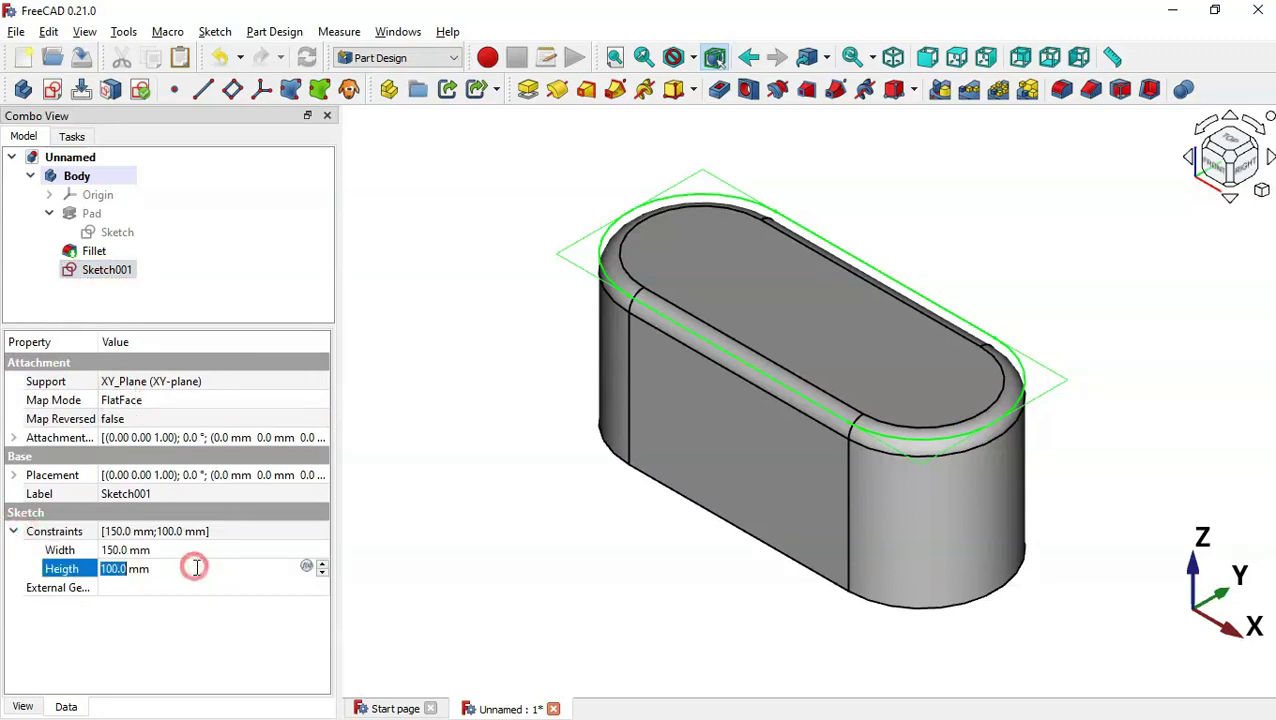
key("alt+Tab")
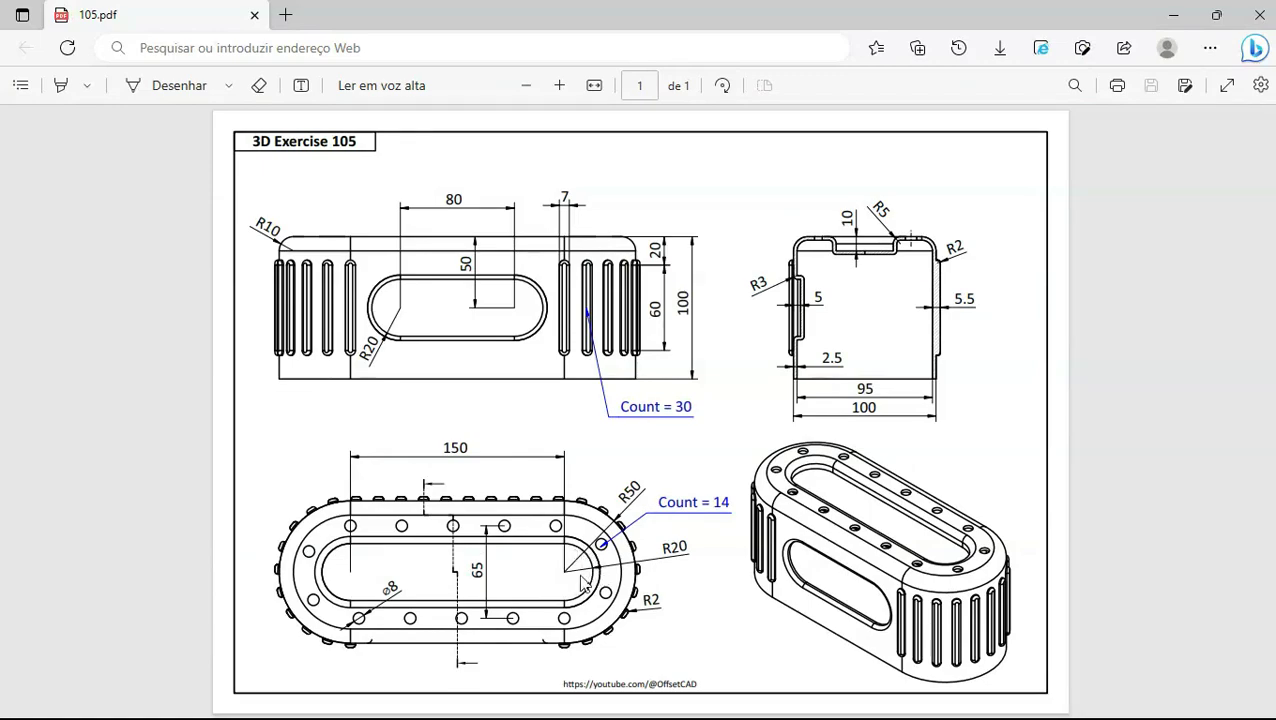
key("alt+Tab")
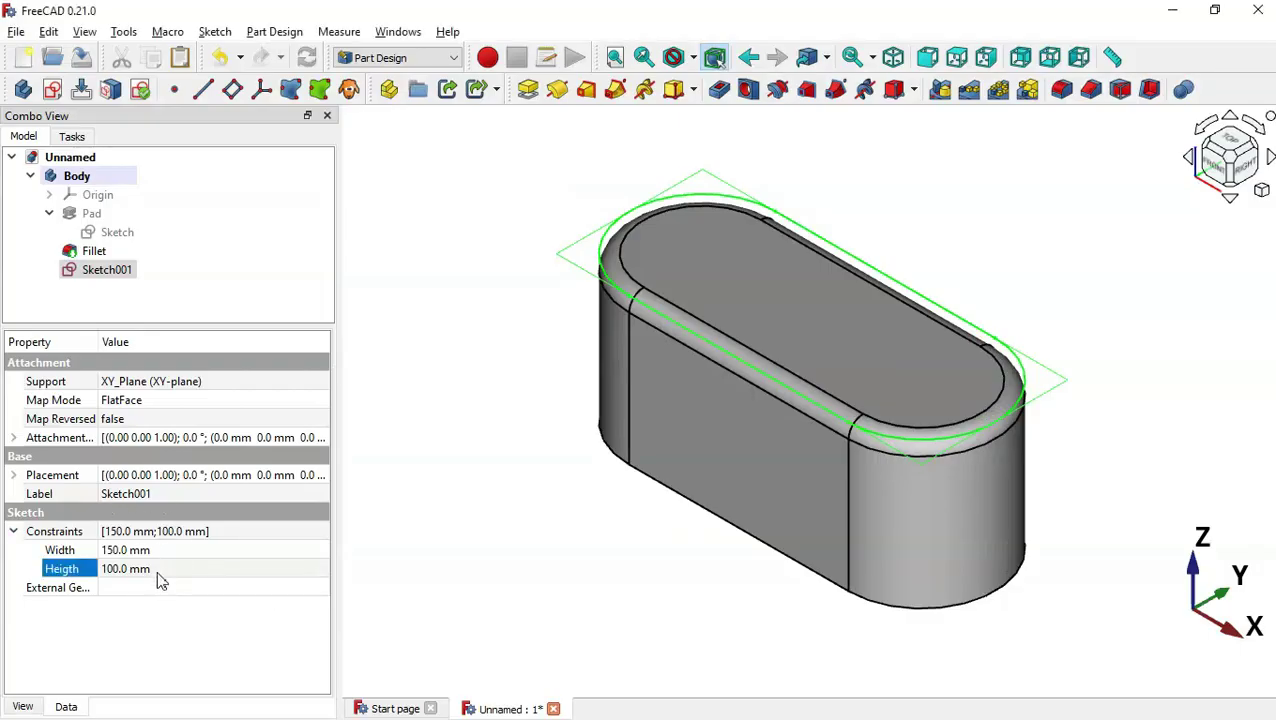
key("alt+Tab")
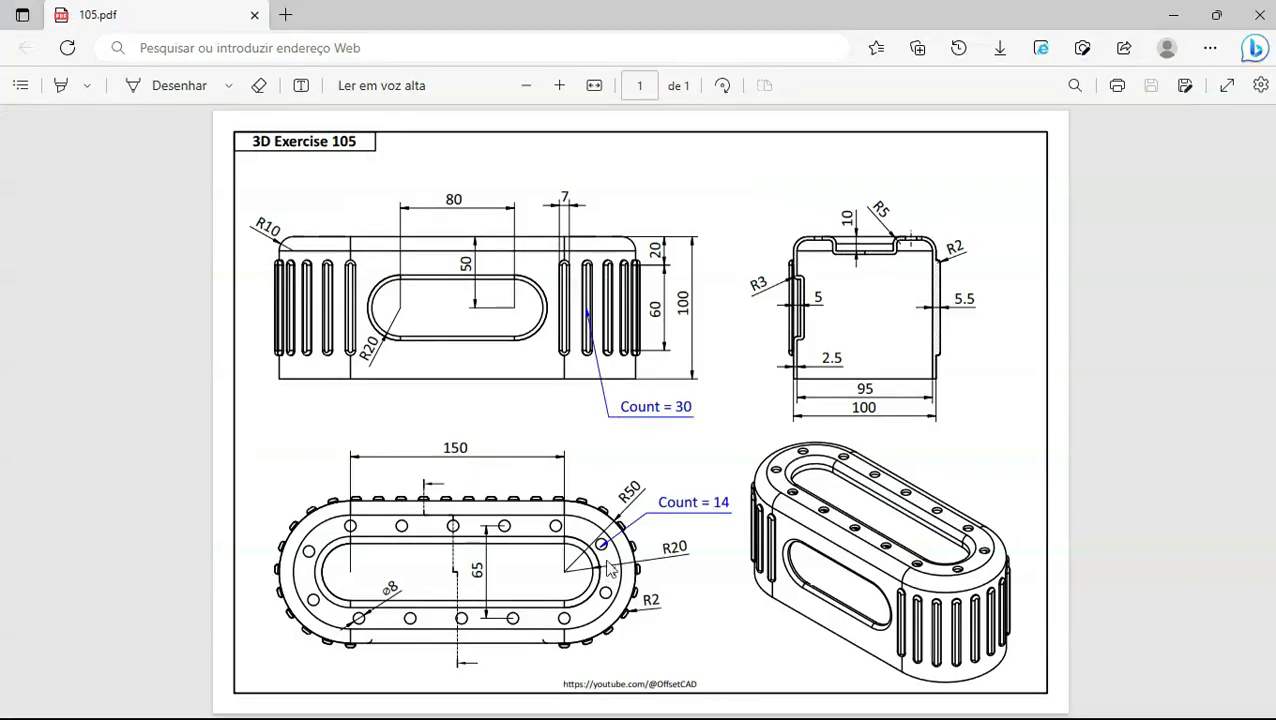
key("alt+Tab")
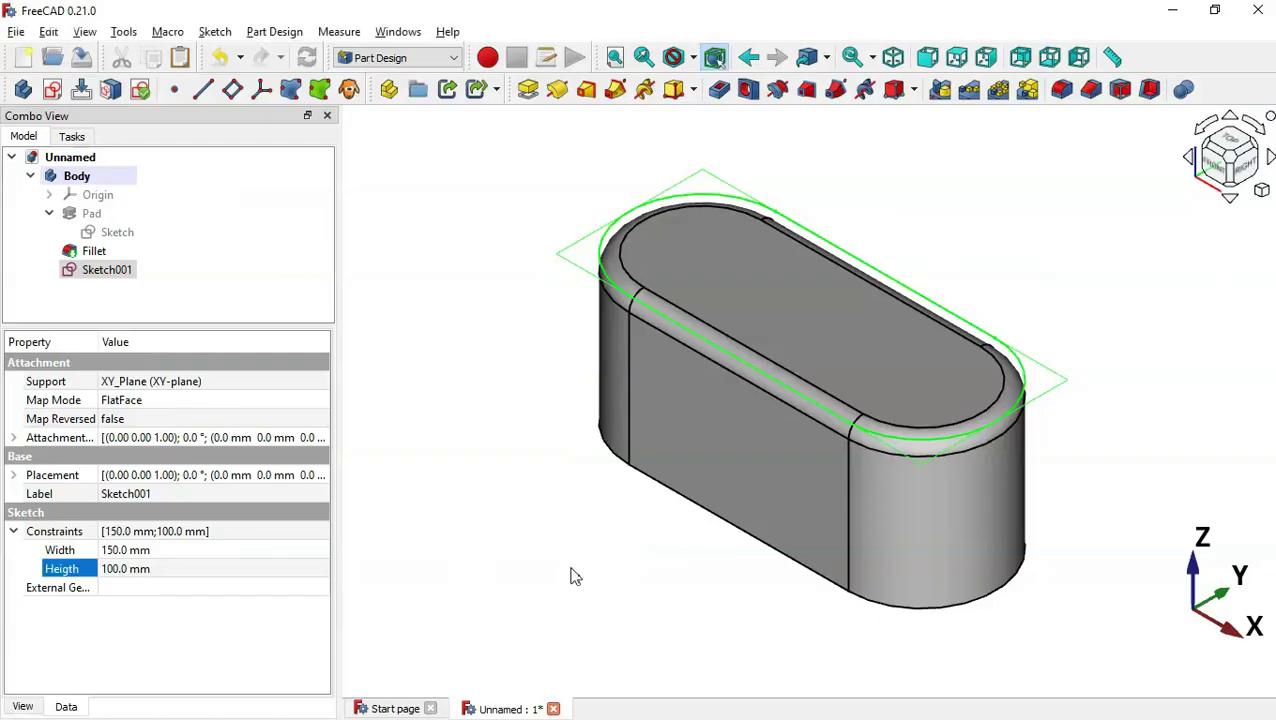
left_click(237, 572)
type("40")
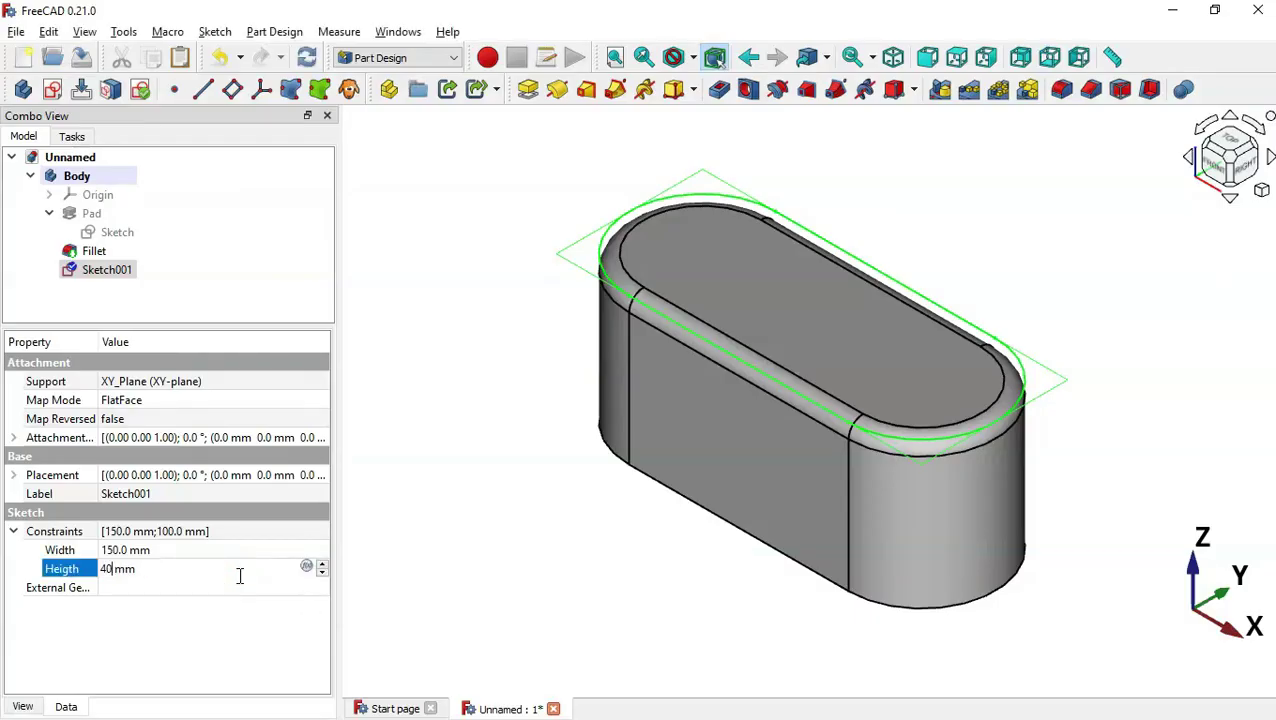
key("Return")
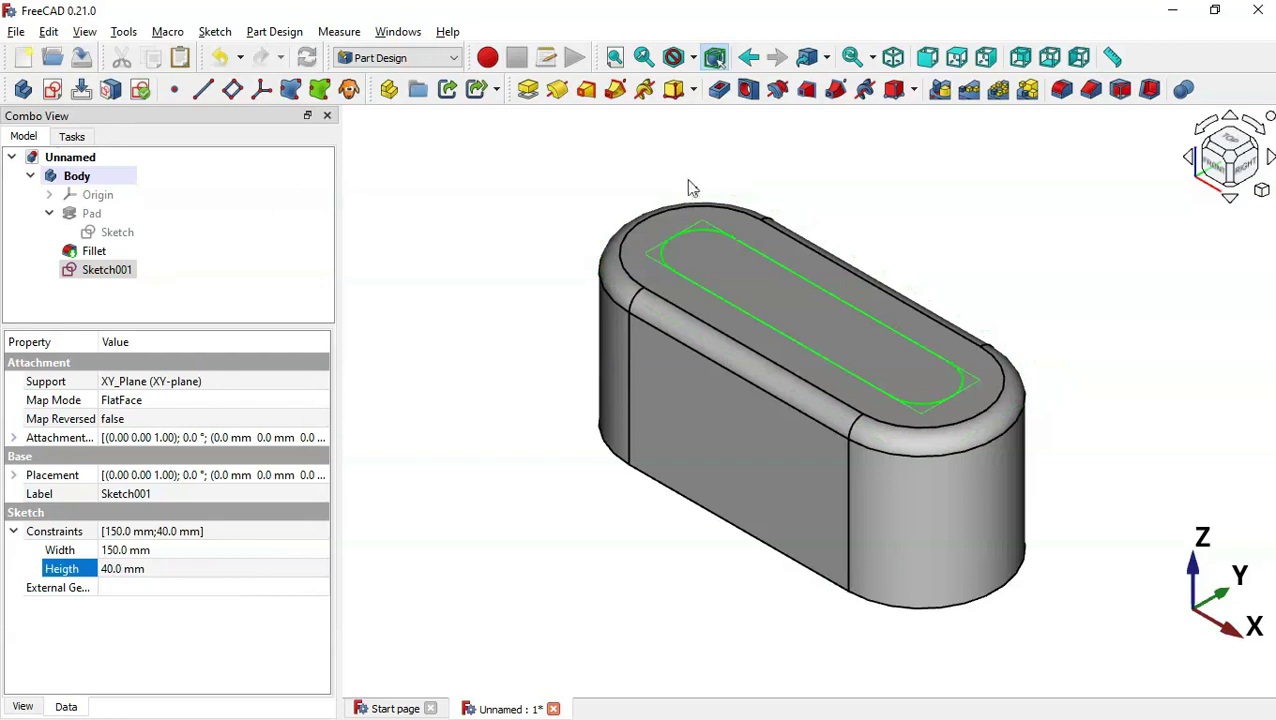
Pocket the resized slot sketch 10 mm deep into the top face, taking the depth from the PDF drawing
left_click(720, 89)
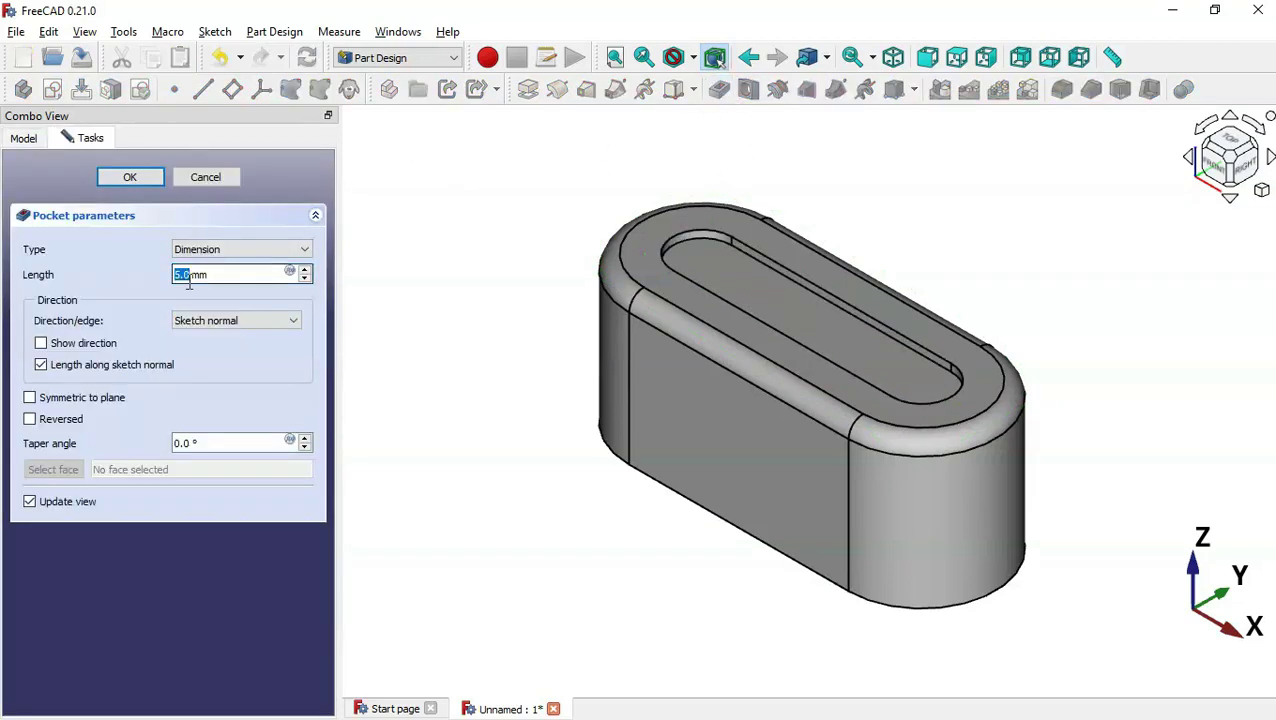
key("alt+Tab")
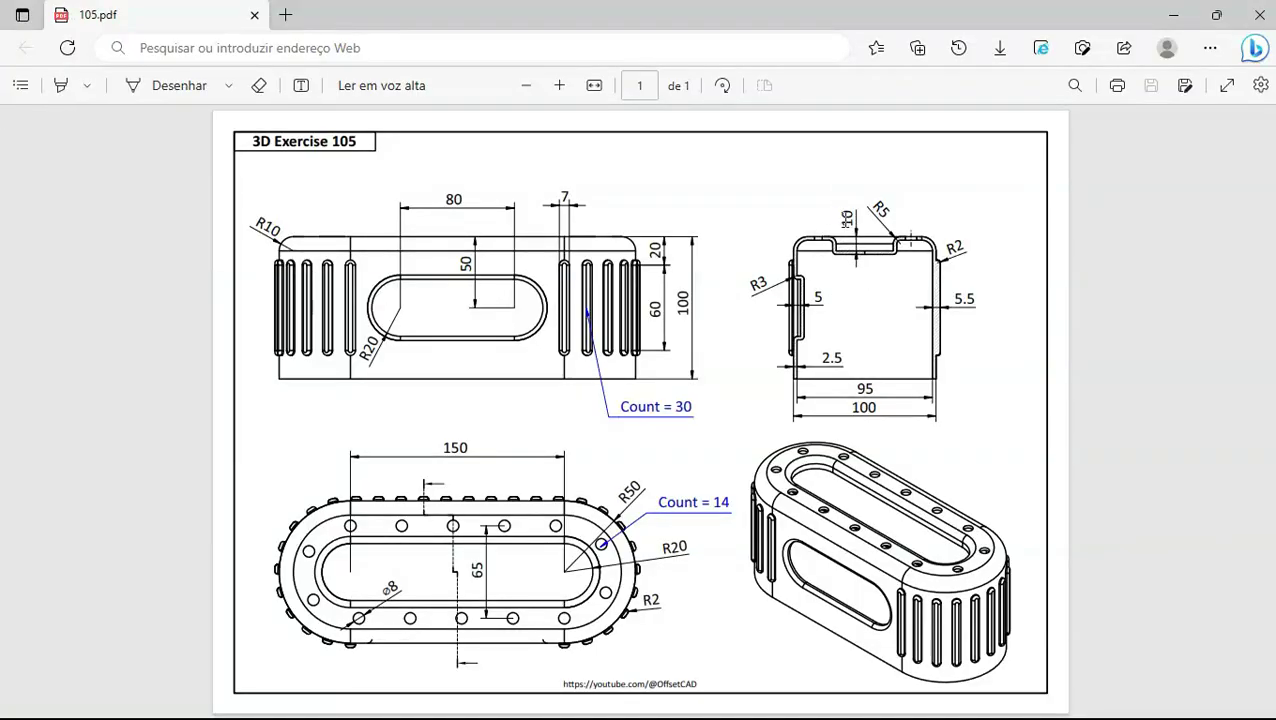
scroll(878, 230, "up", 3, "ctrl")
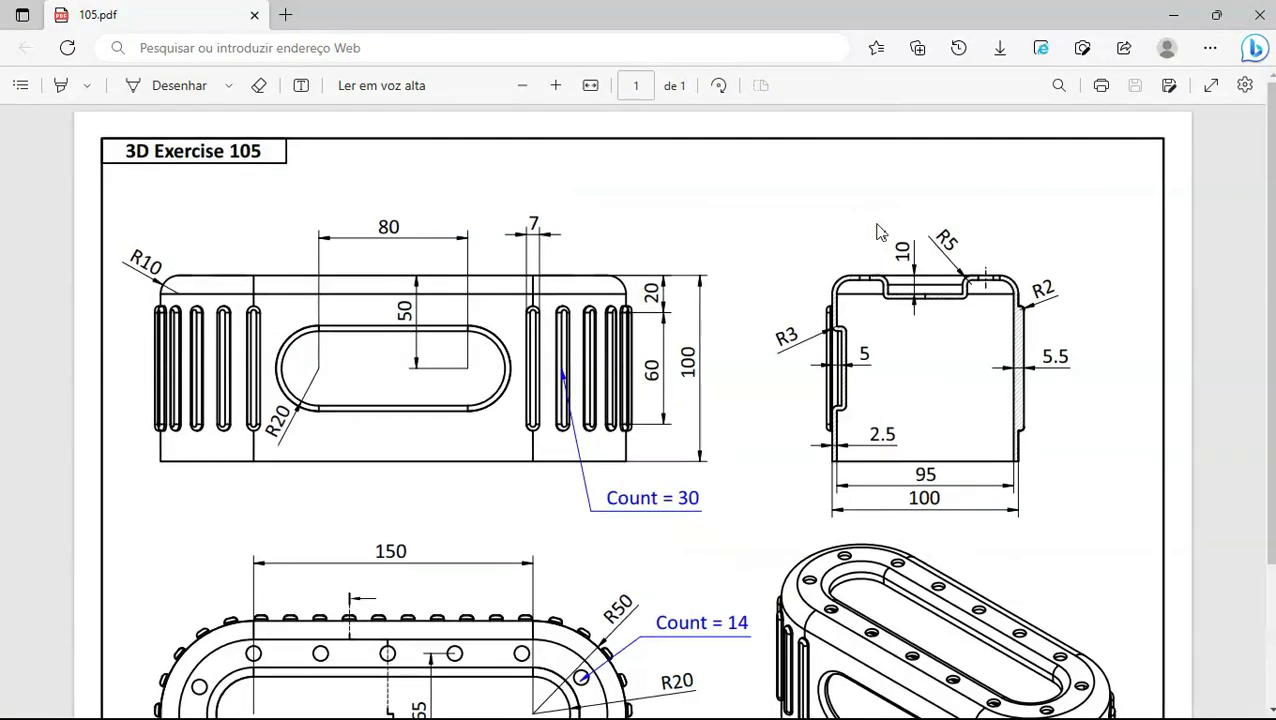
key("alt+Tab")
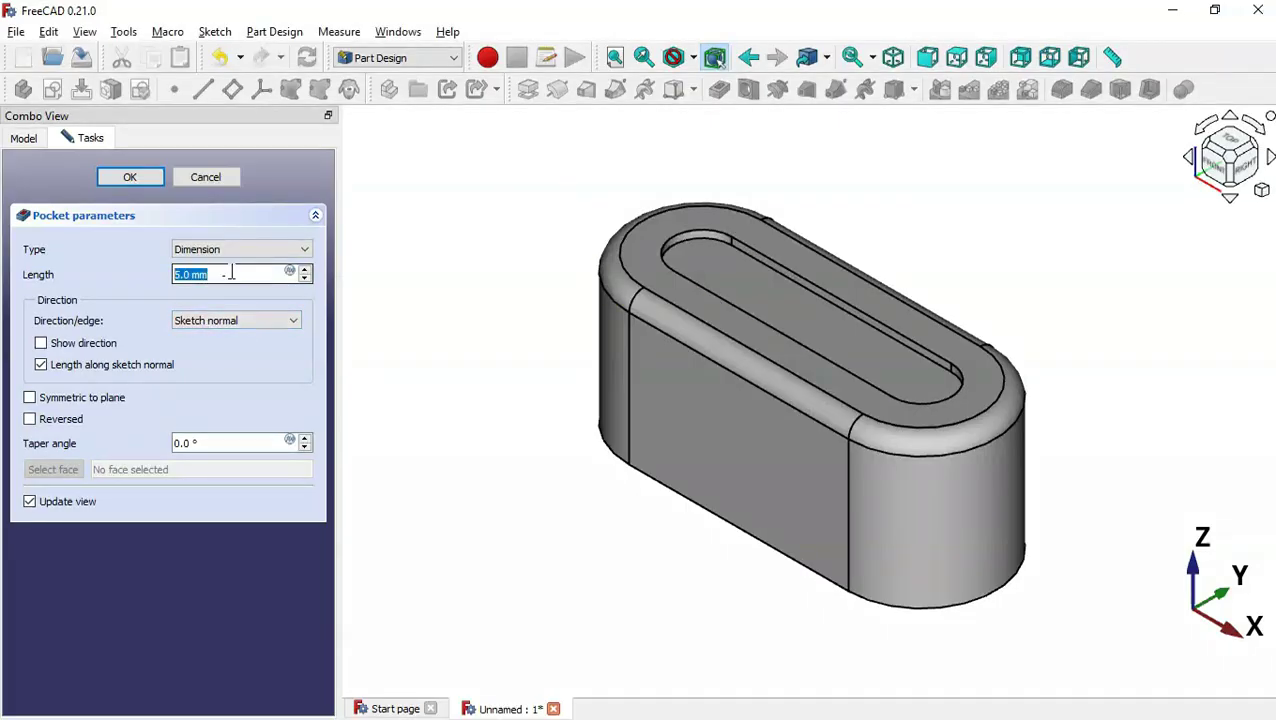
type("10")
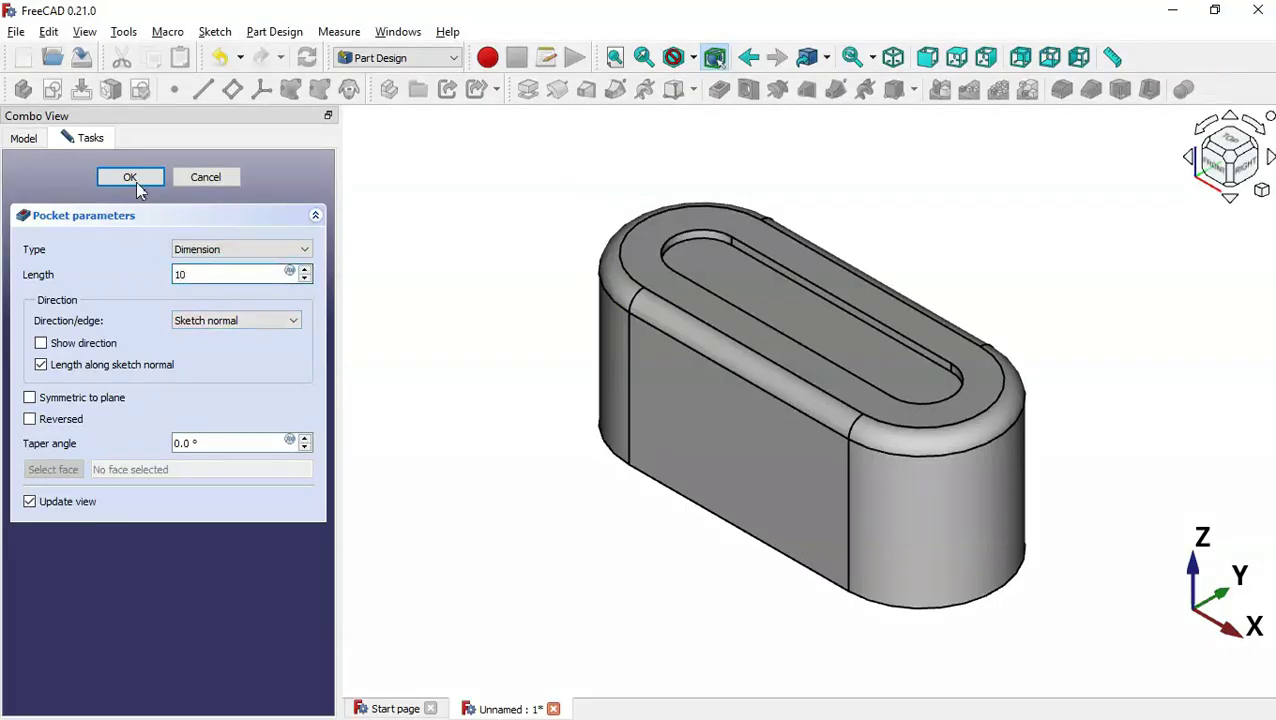
left_click(130, 177)
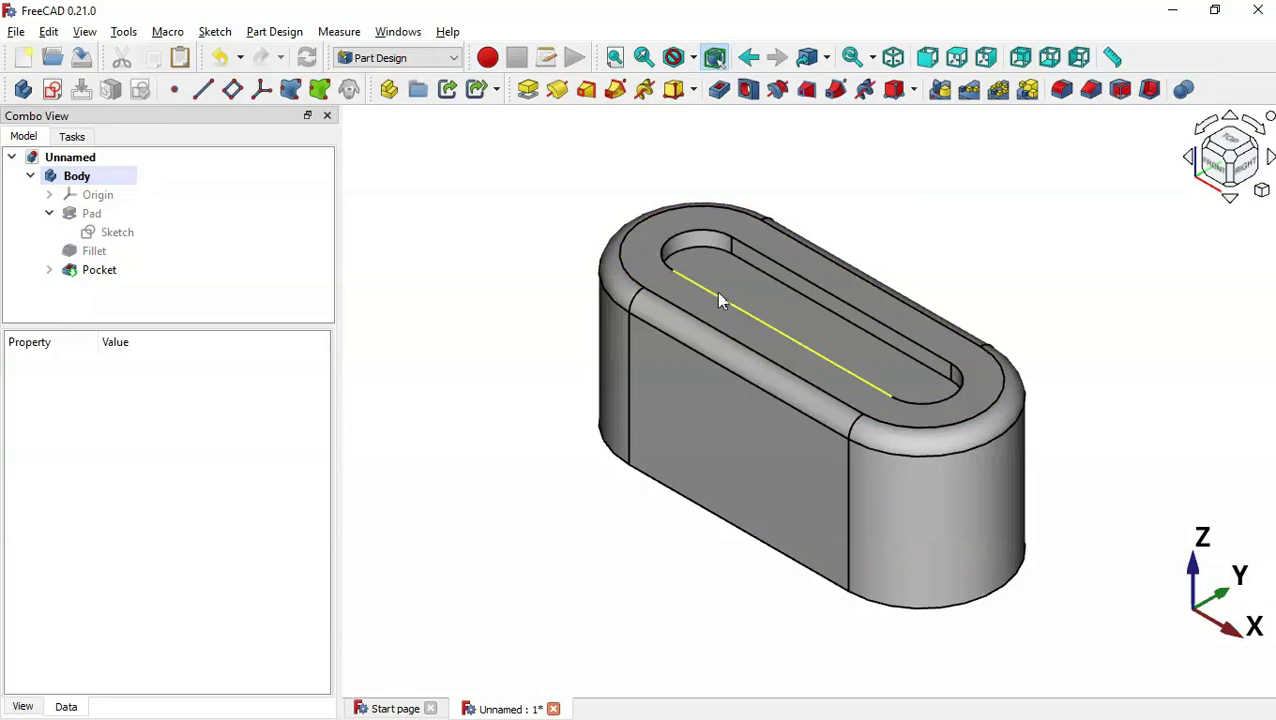
Fillet the upper edge of the slot recess with a 5 mm radius as given in the PDF drawing
key("alt+Tab")
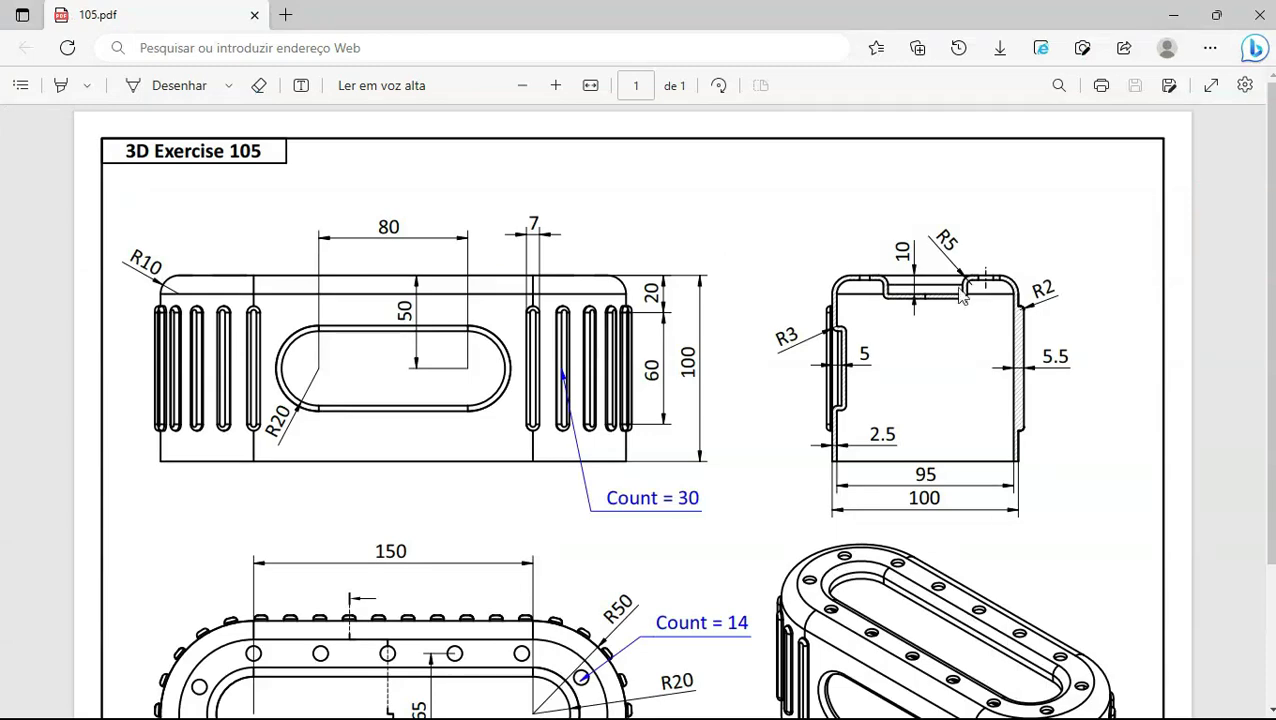
key("alt+Tab")
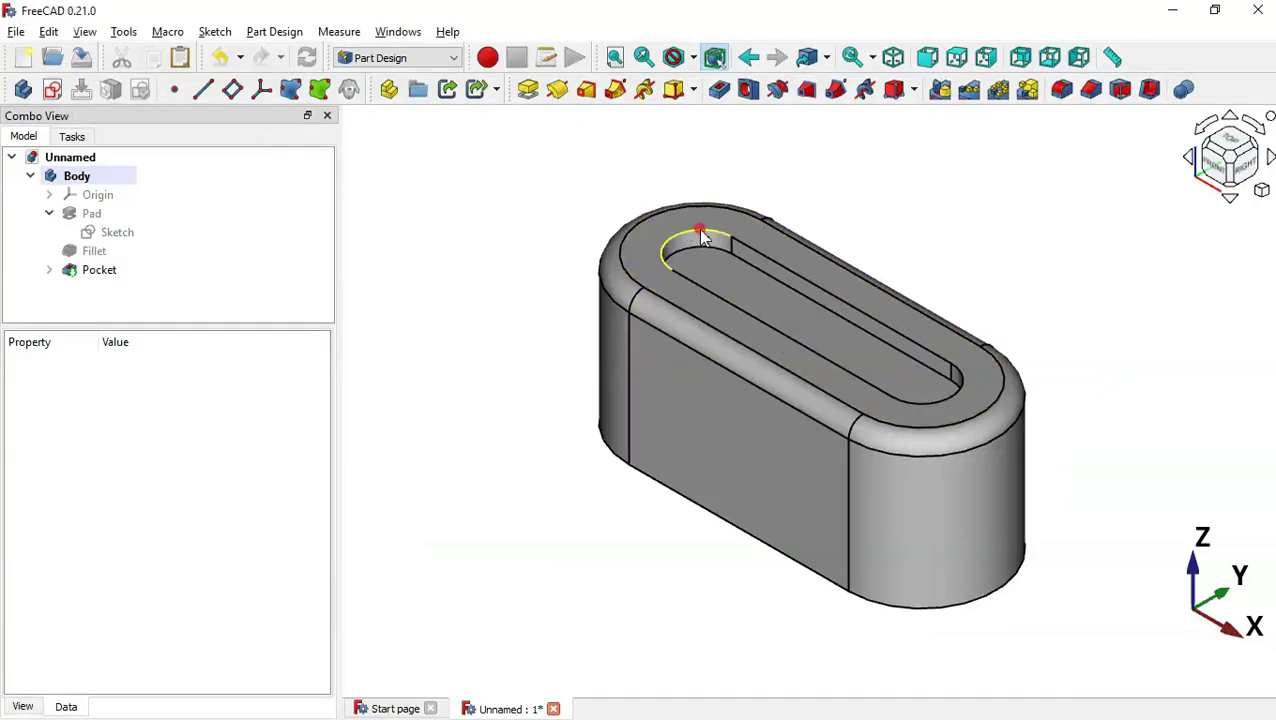
left_click(702, 236)
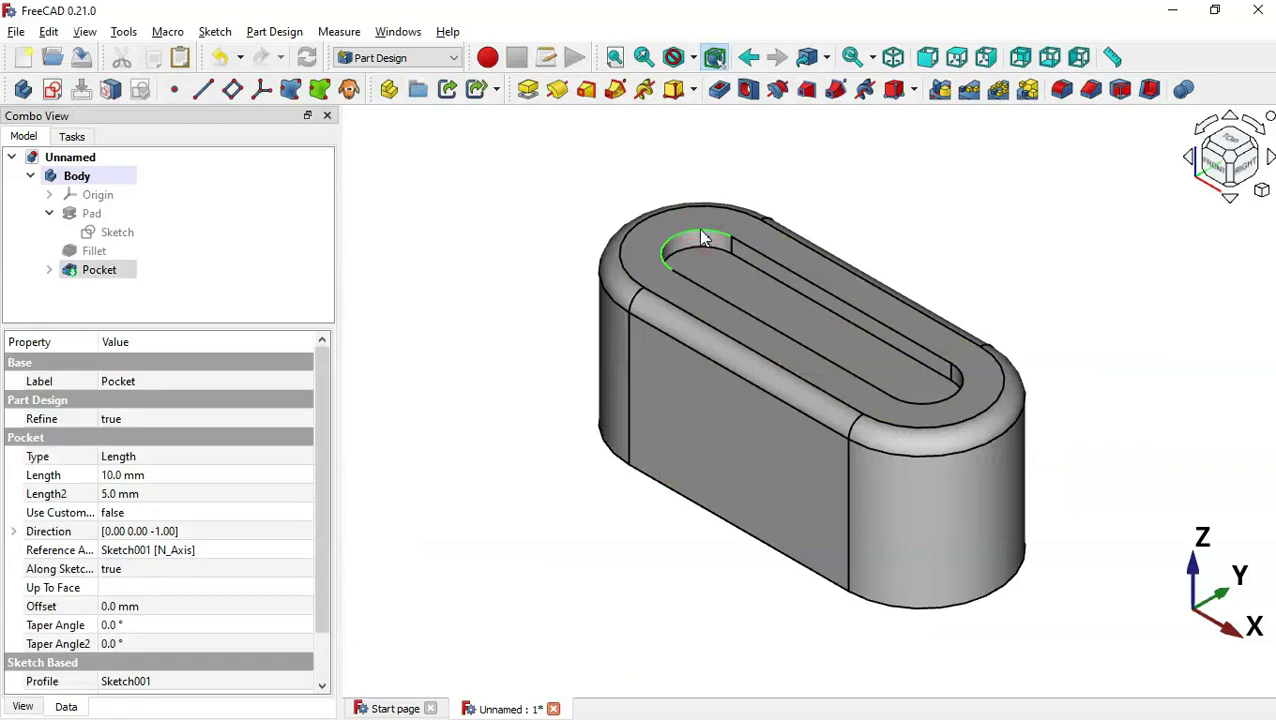
left_click(1068, 96)
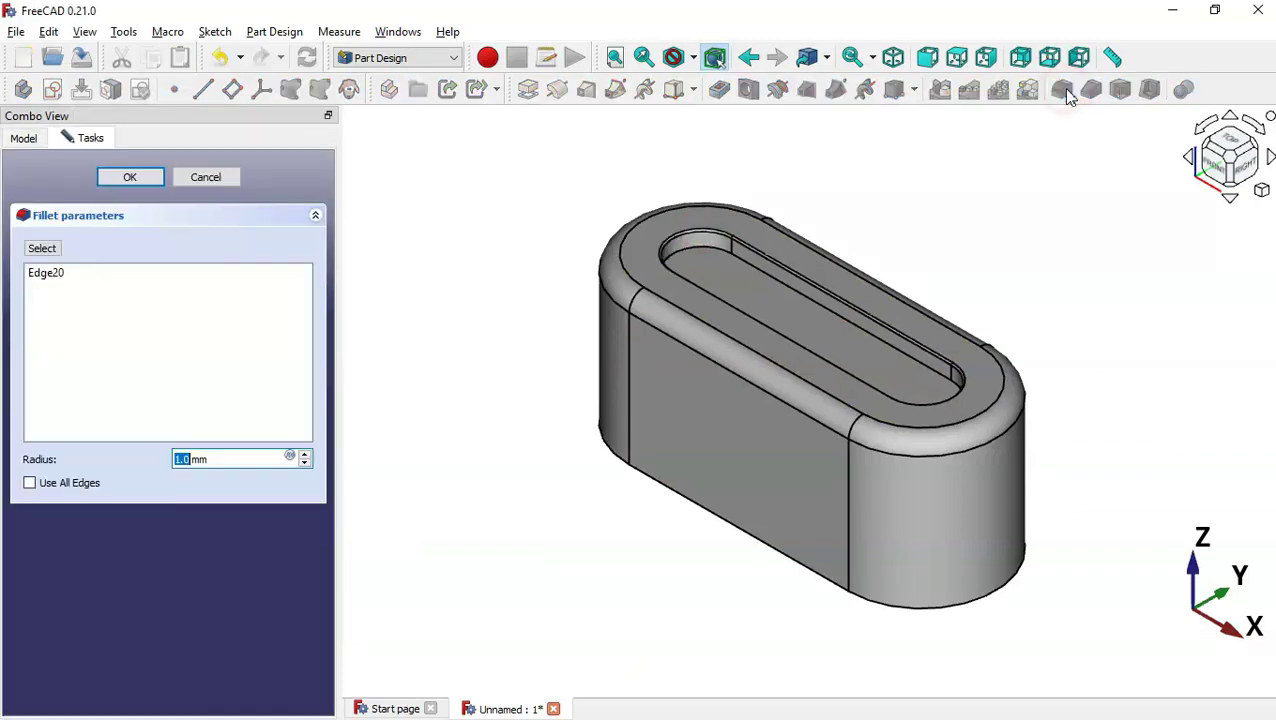
left_click(241, 456)
triple_click(237, 456)
type("5")
left_click(130, 178)
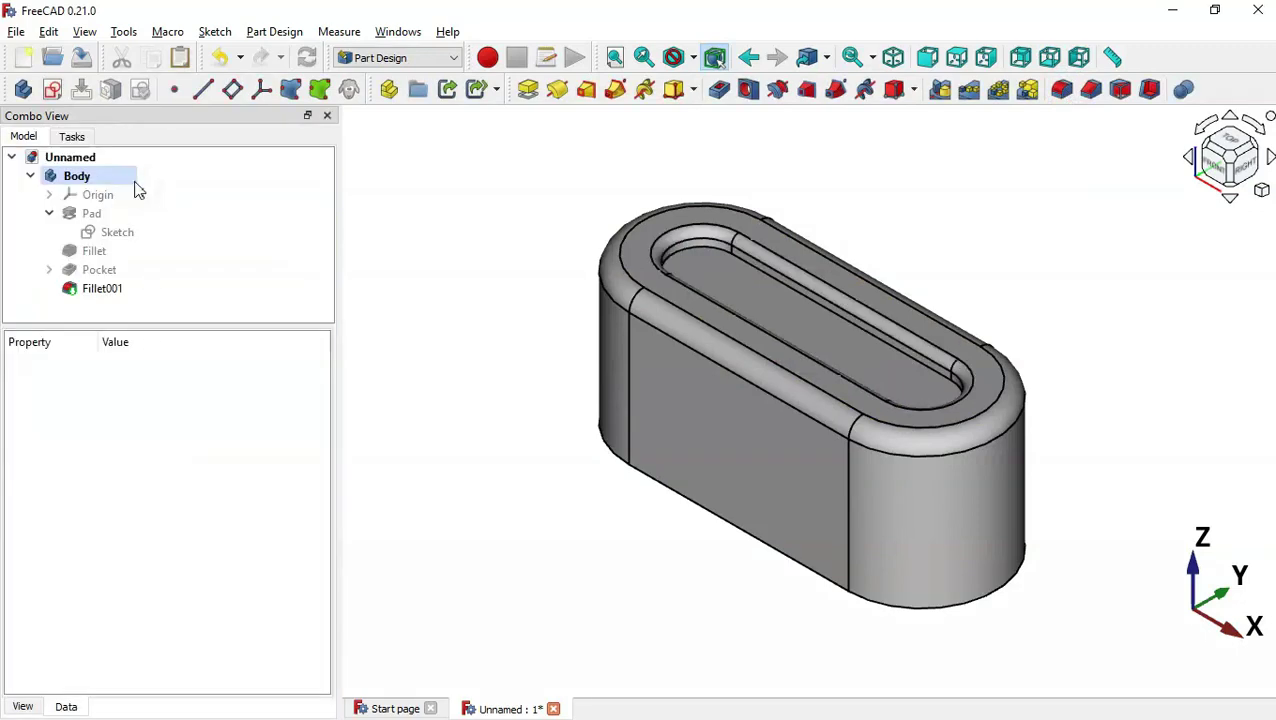
Paste another copy of the original slot sketch, place it in the Body and make it visible for the side recess
mouse_move(880, 255)
middle_mouse_down()
mouse_move(667, 327)
mouse_move(874, 305)
mouse_move(889, 277)
middle_mouse_up()
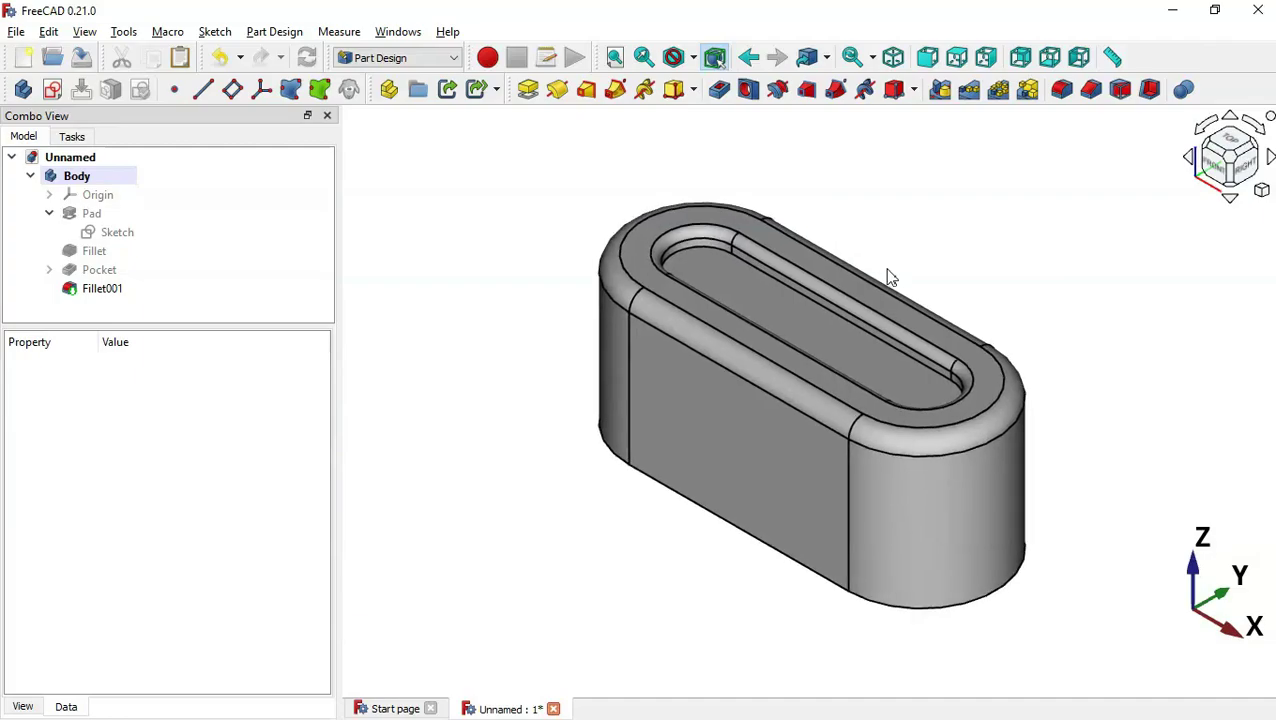
key("alt+Tab")
scroll(1007, 250, "down", 2)
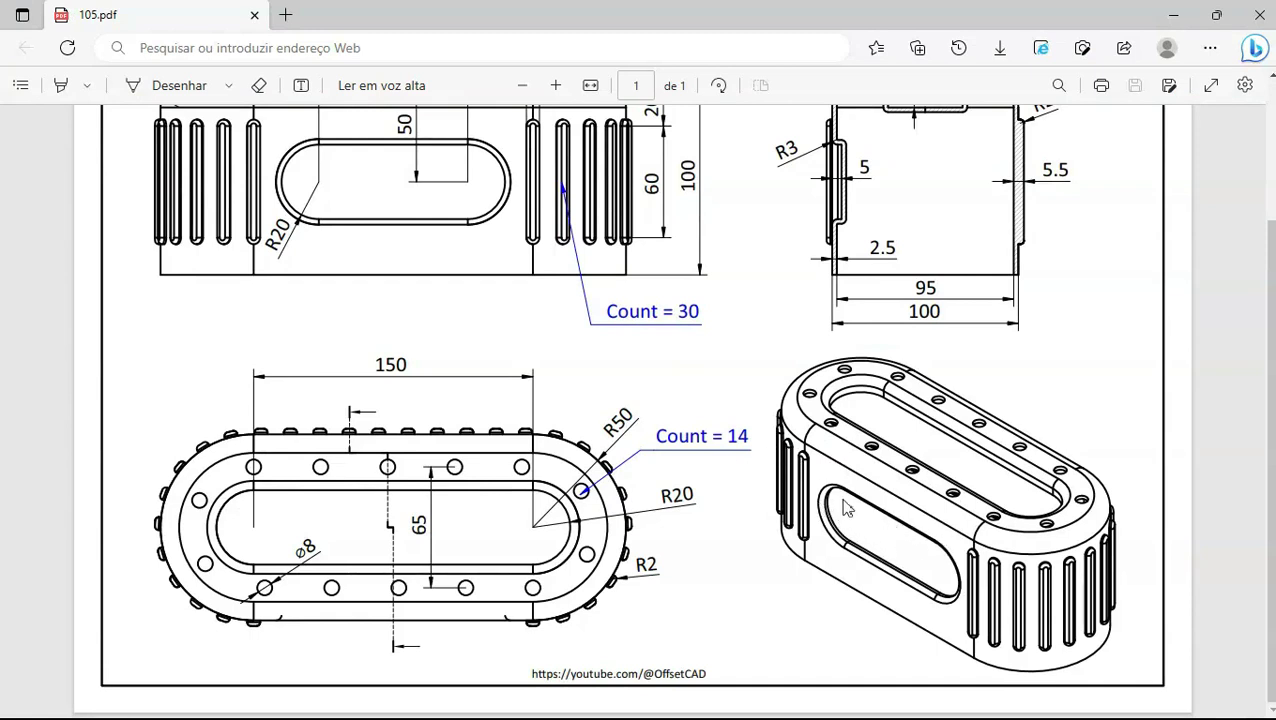
key("alt+Tab")
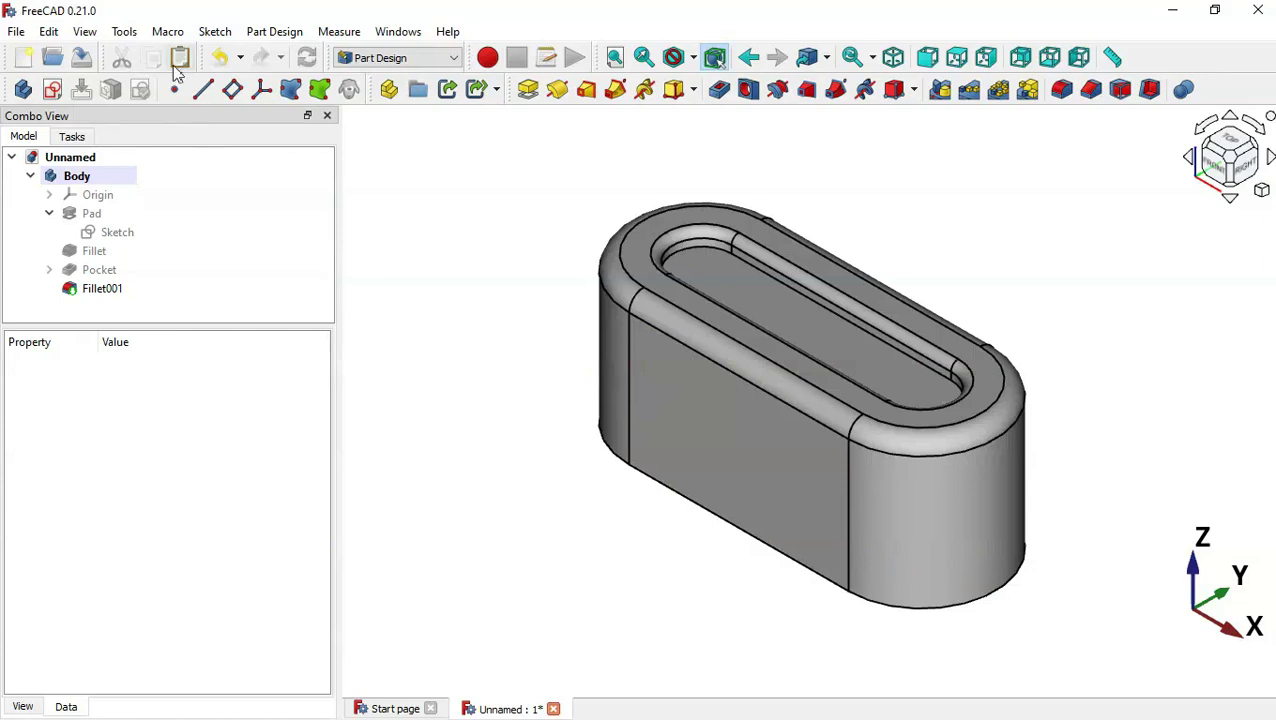
left_click(181, 57)
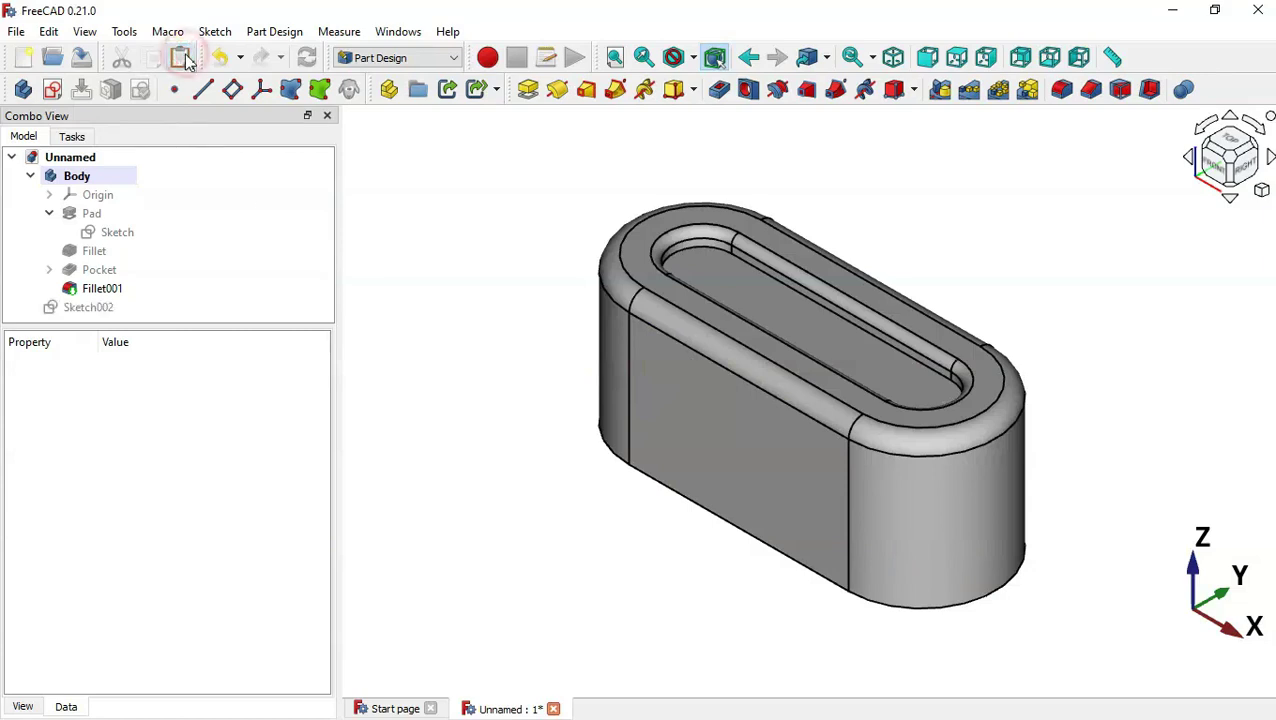
left_click(78, 309)
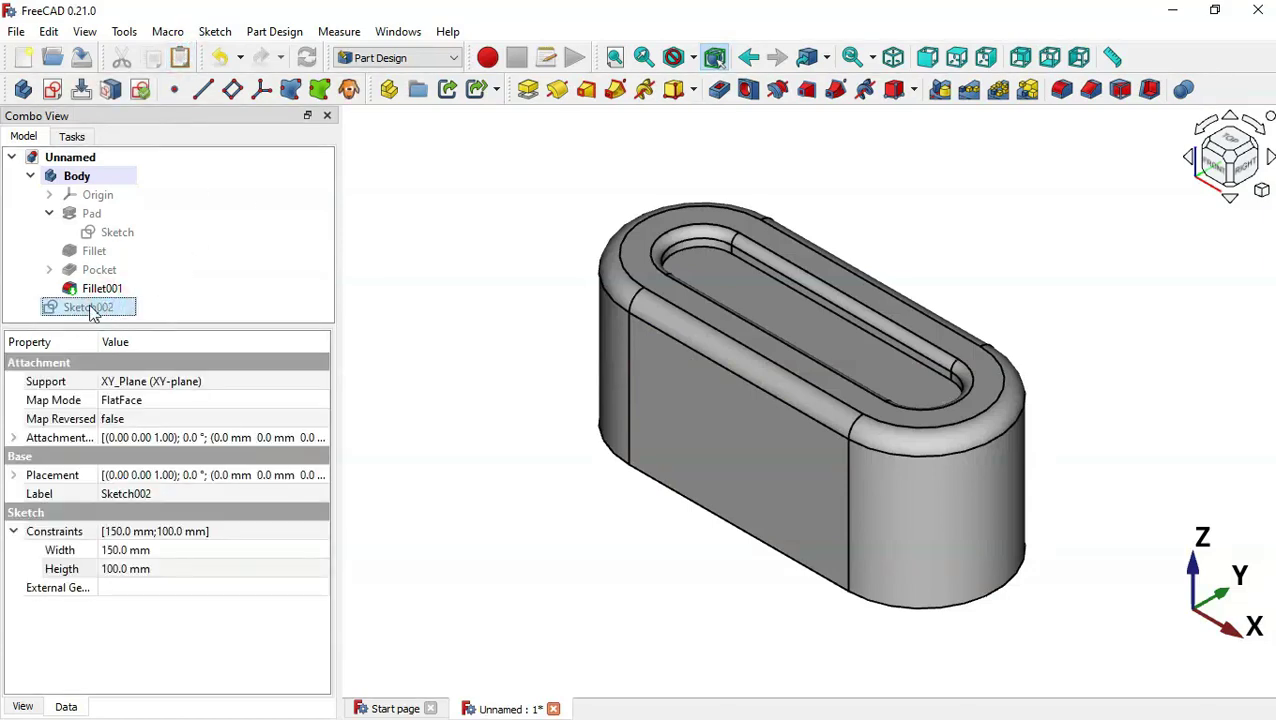
mouse_move(90, 311)
left_mouse_down()
mouse_move(202, 222)
mouse_move(122, 177)
left_mouse_up()
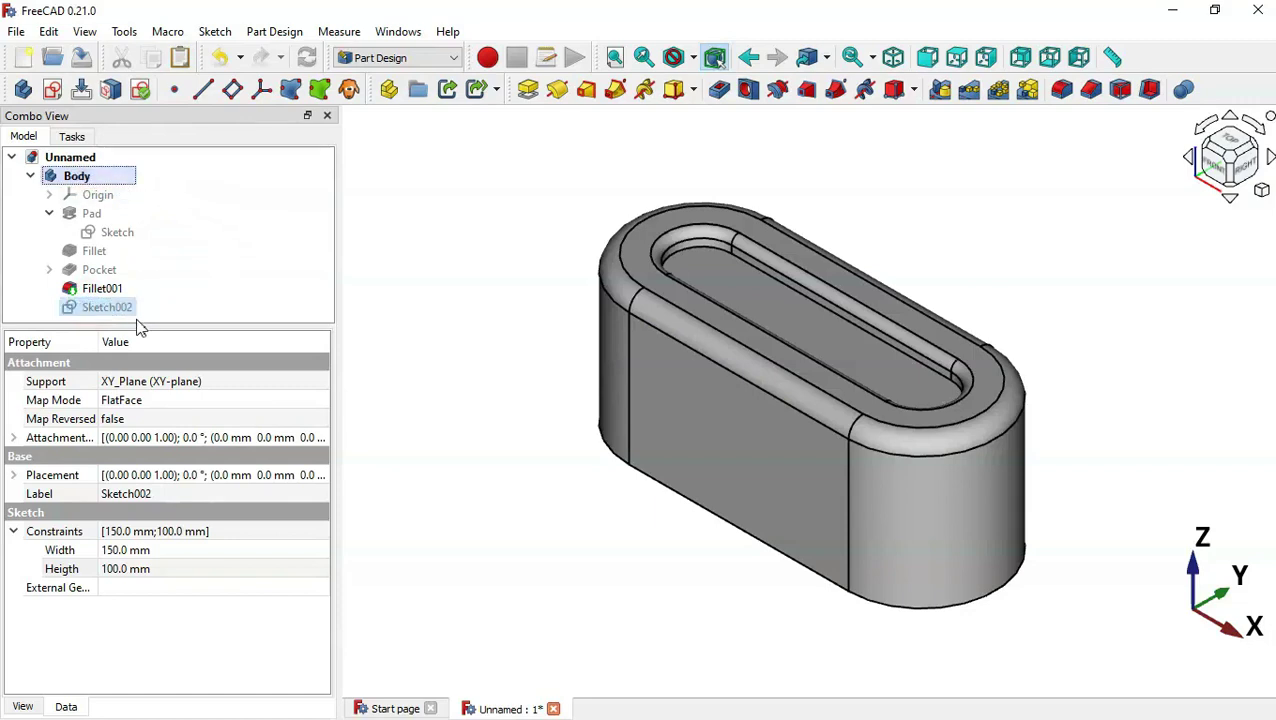
key("space")
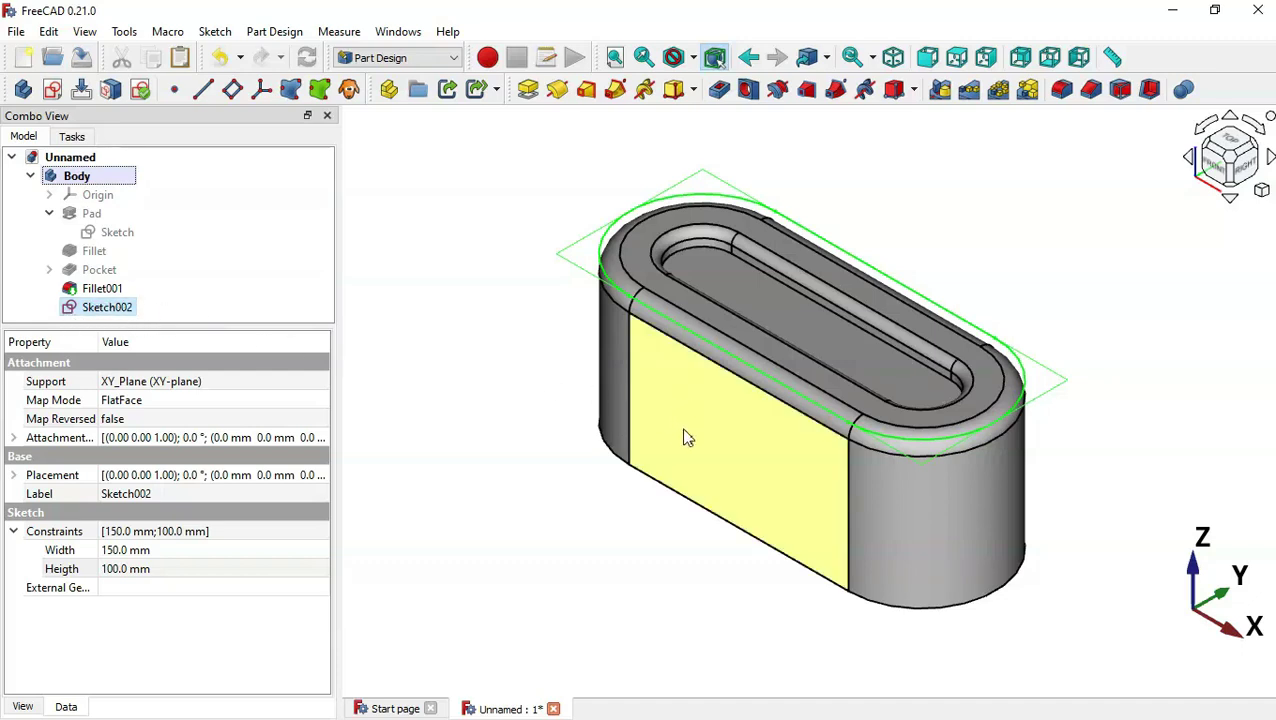
Reattach the newly copied slot sketch from the XY plane to the body's flat front face using the Plane face mode
left_click(118, 309)
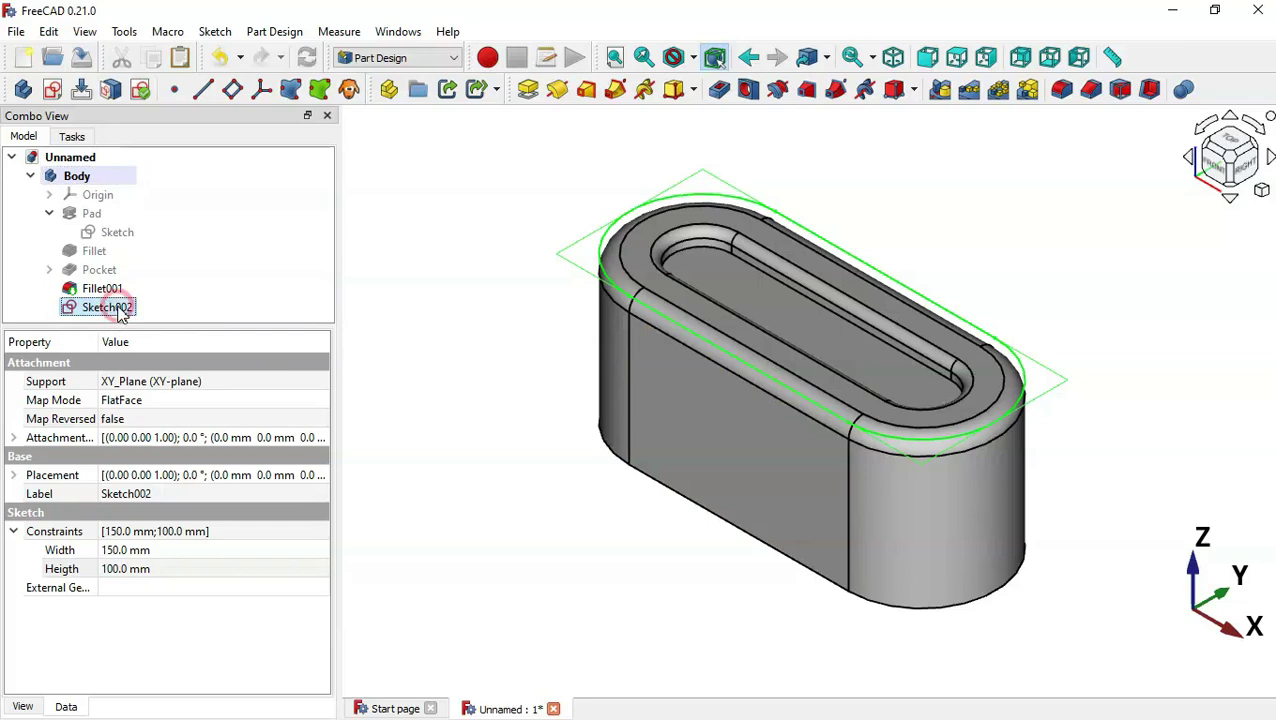
right_click(118, 311)
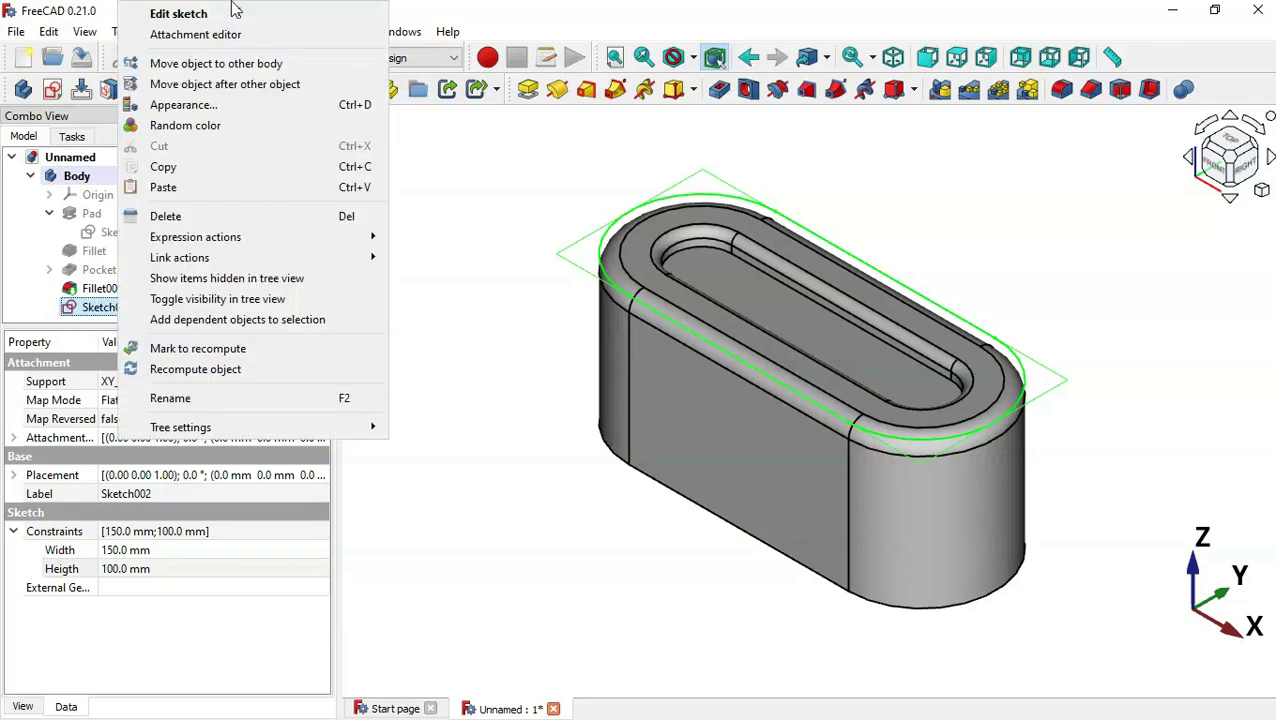
left_click(248, 35)
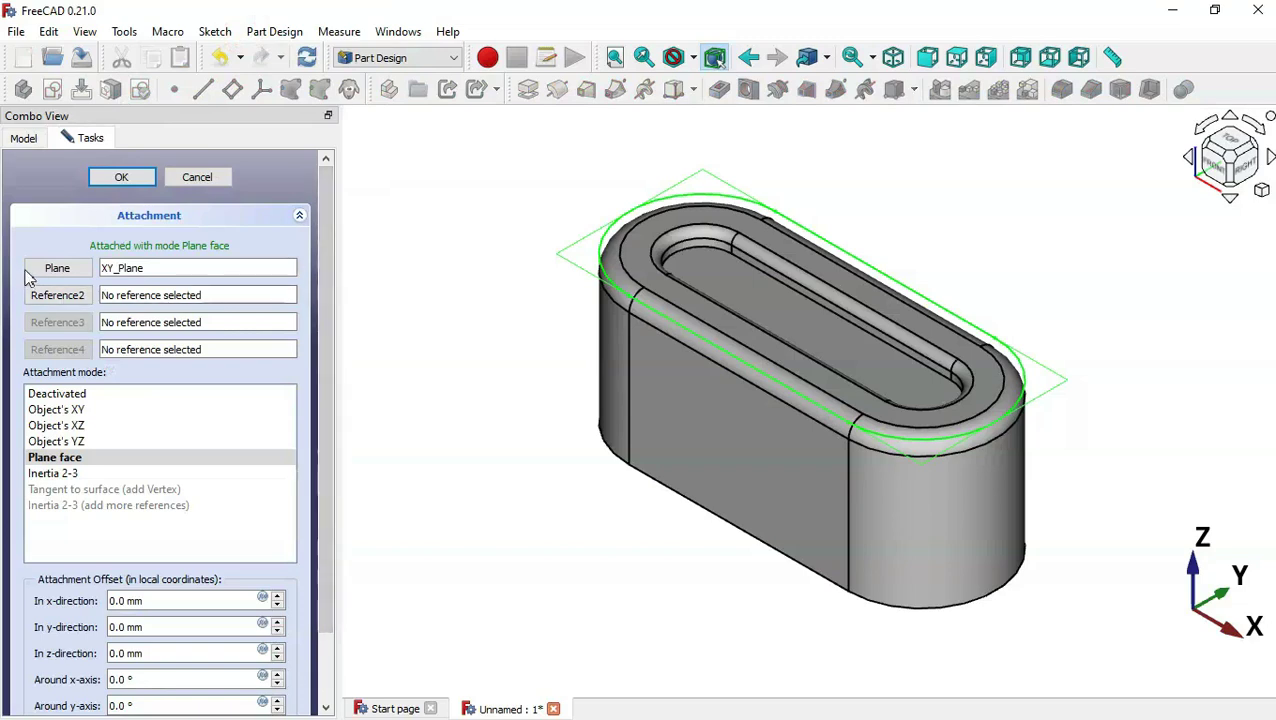
left_click(73, 277)
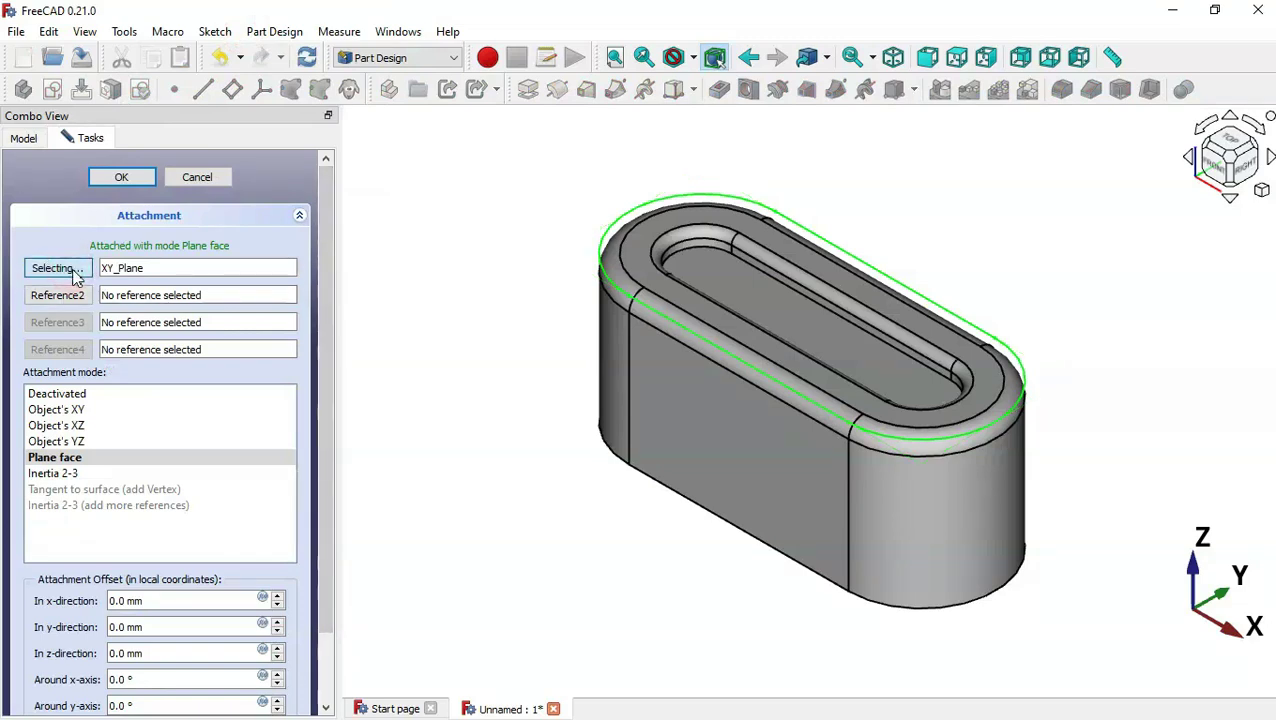
left_click(760, 470)
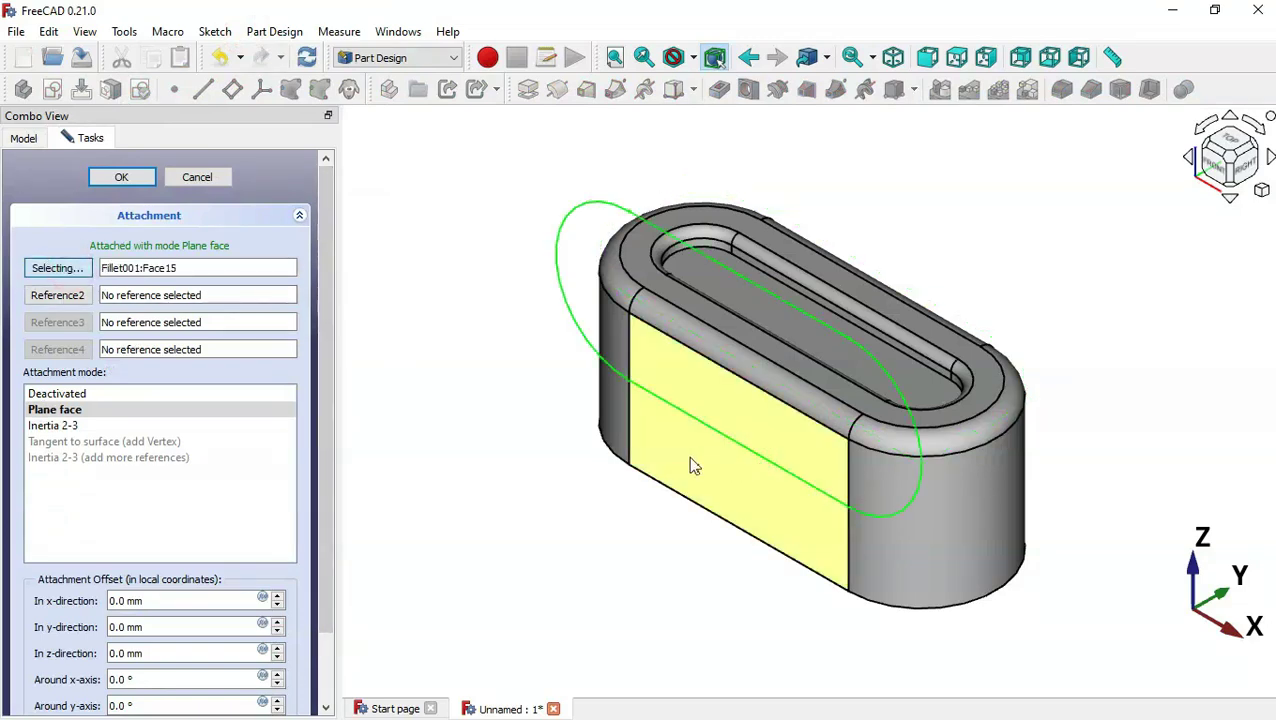
Offset the slot sketch's attachment by -50 mm in the y-direction, following the 50 mm height dimension in the PDF drawing
left_click(927, 60)
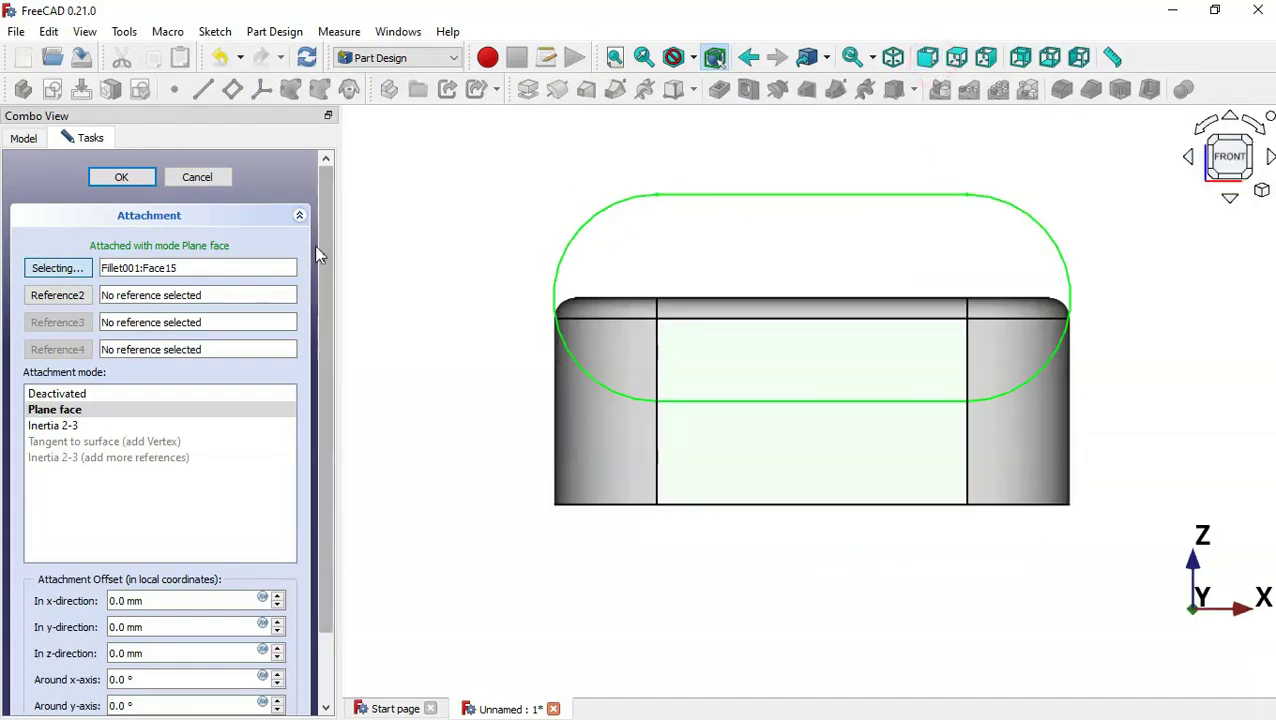
left_click_drag(327, 252, 327, 316)
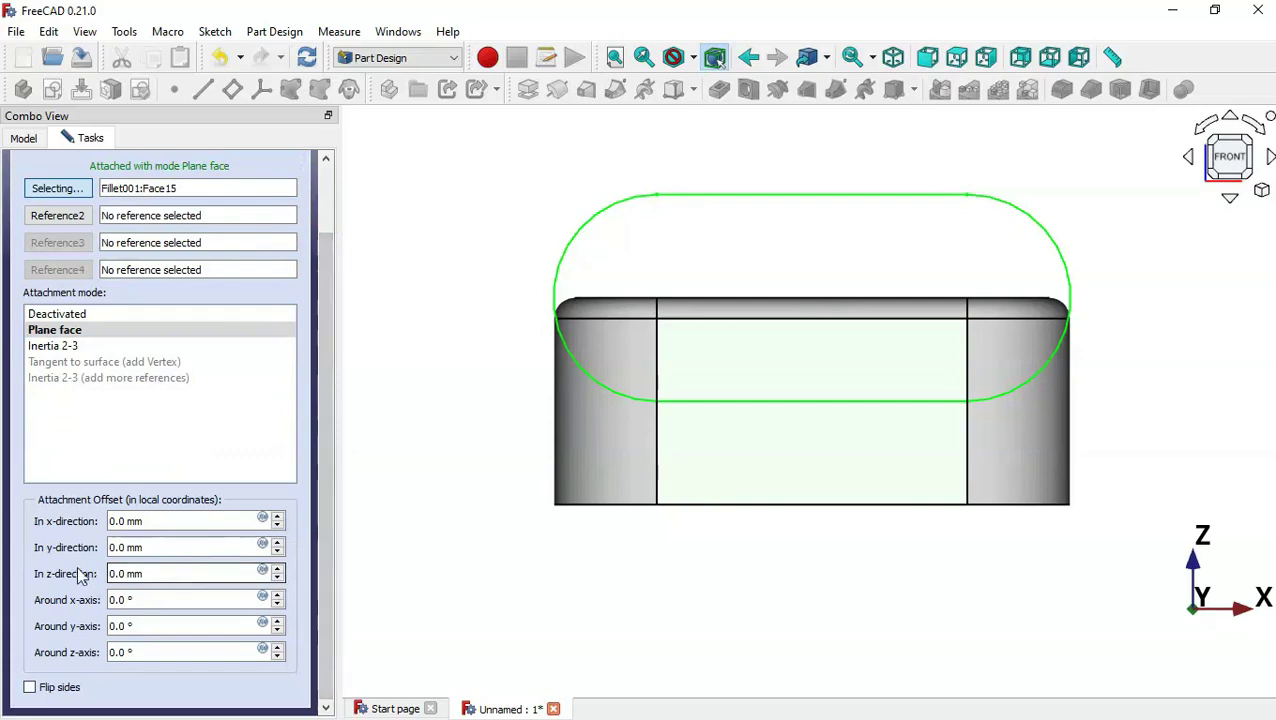
key("alt+Tab")
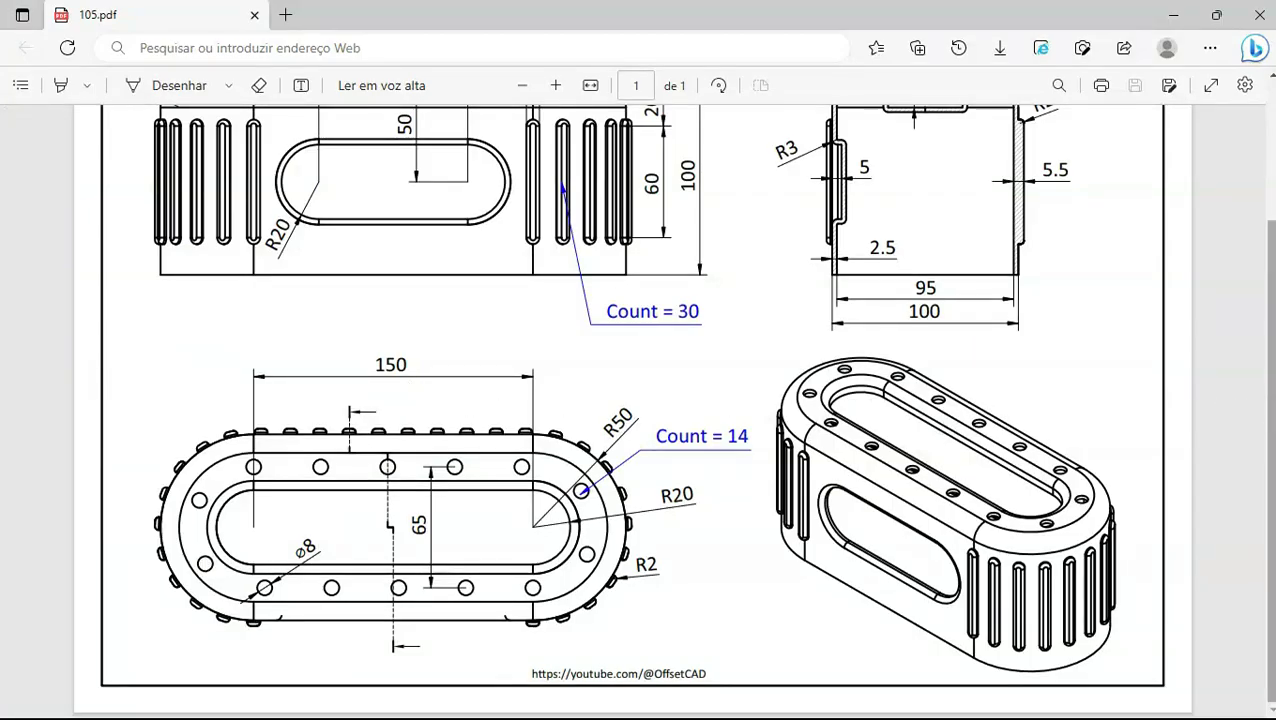
left_click_drag(1266, 405, 1270, 315)
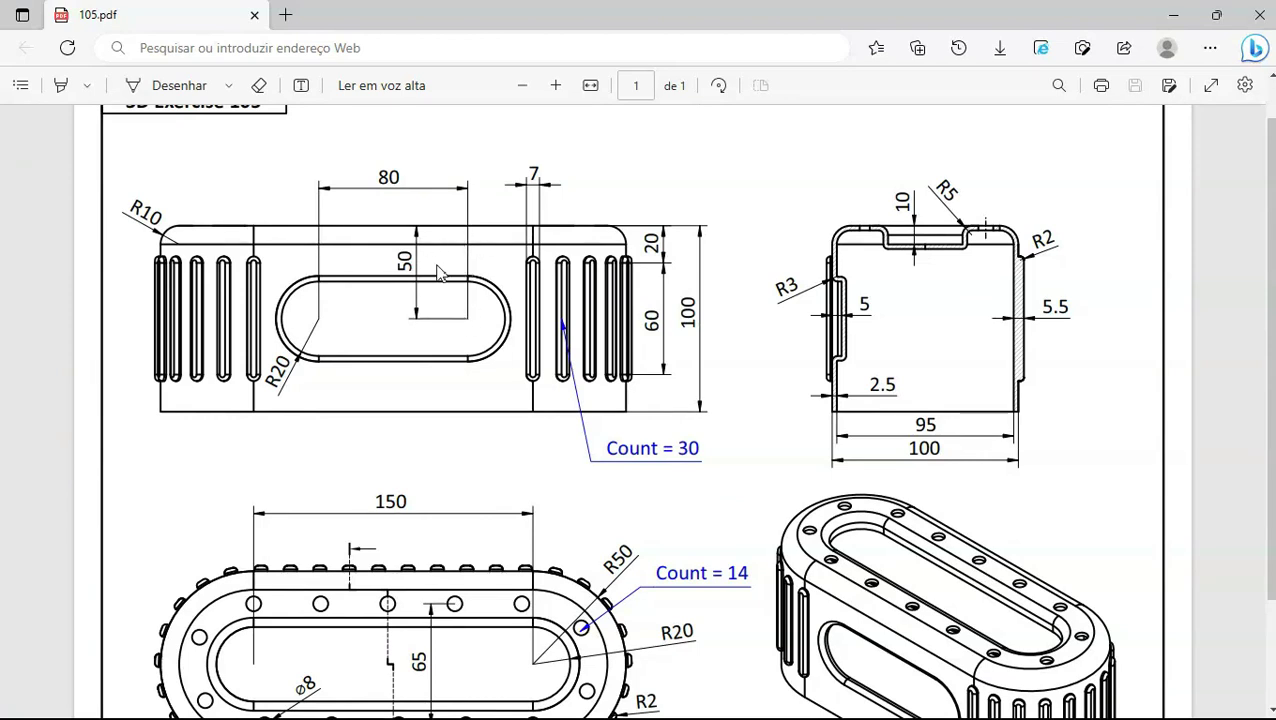
key("alt+Tab")
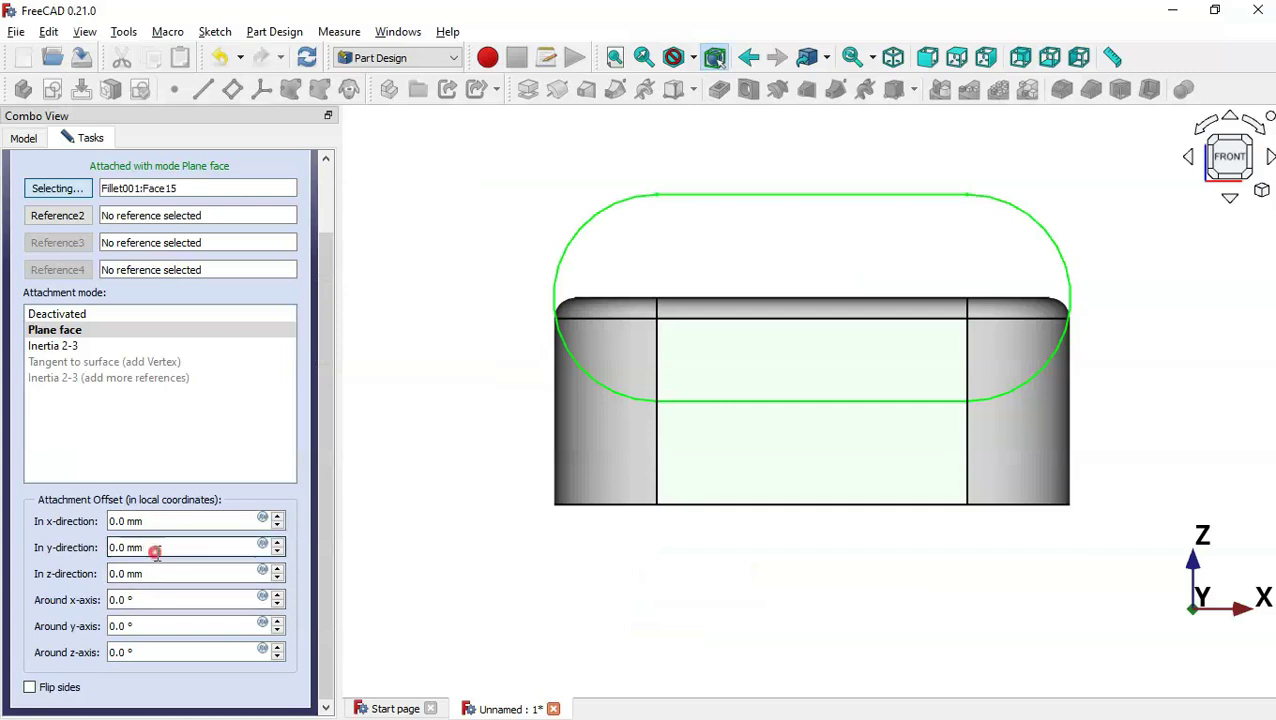
left_click_drag(155, 551, 50, 556)
type("-5")
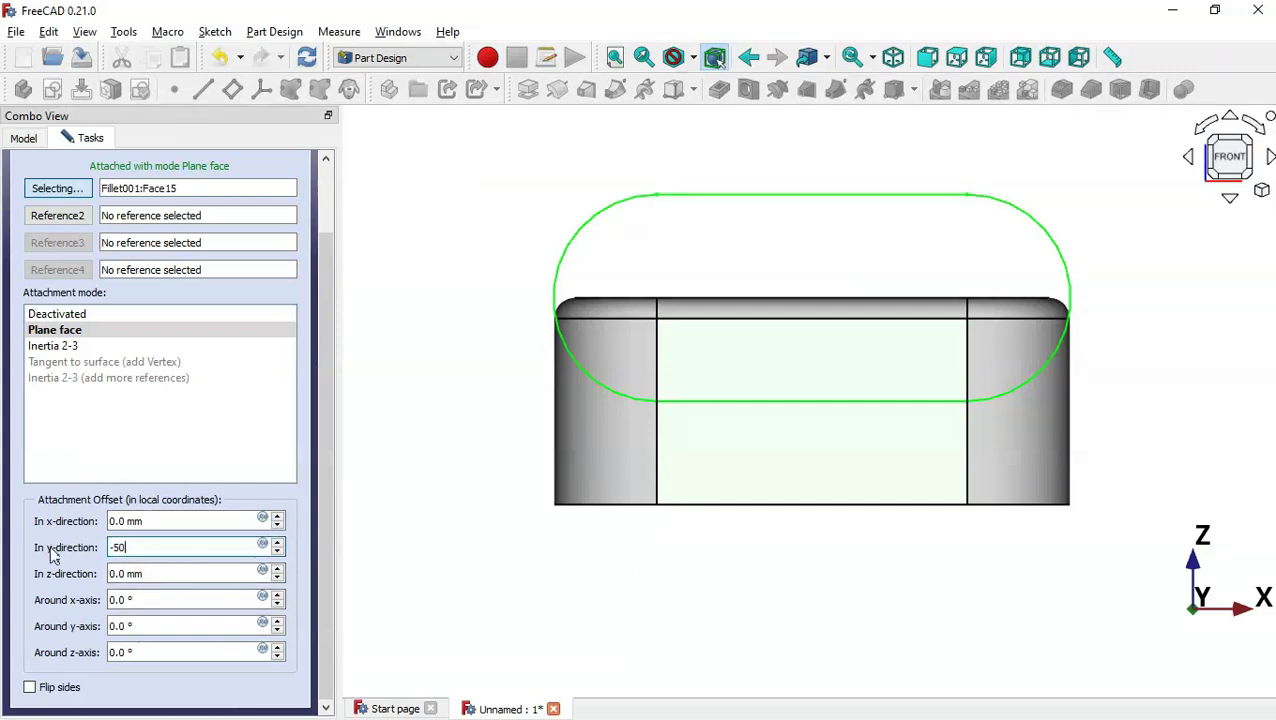
type("0")
left_click_drag(327, 555, 297, 295)
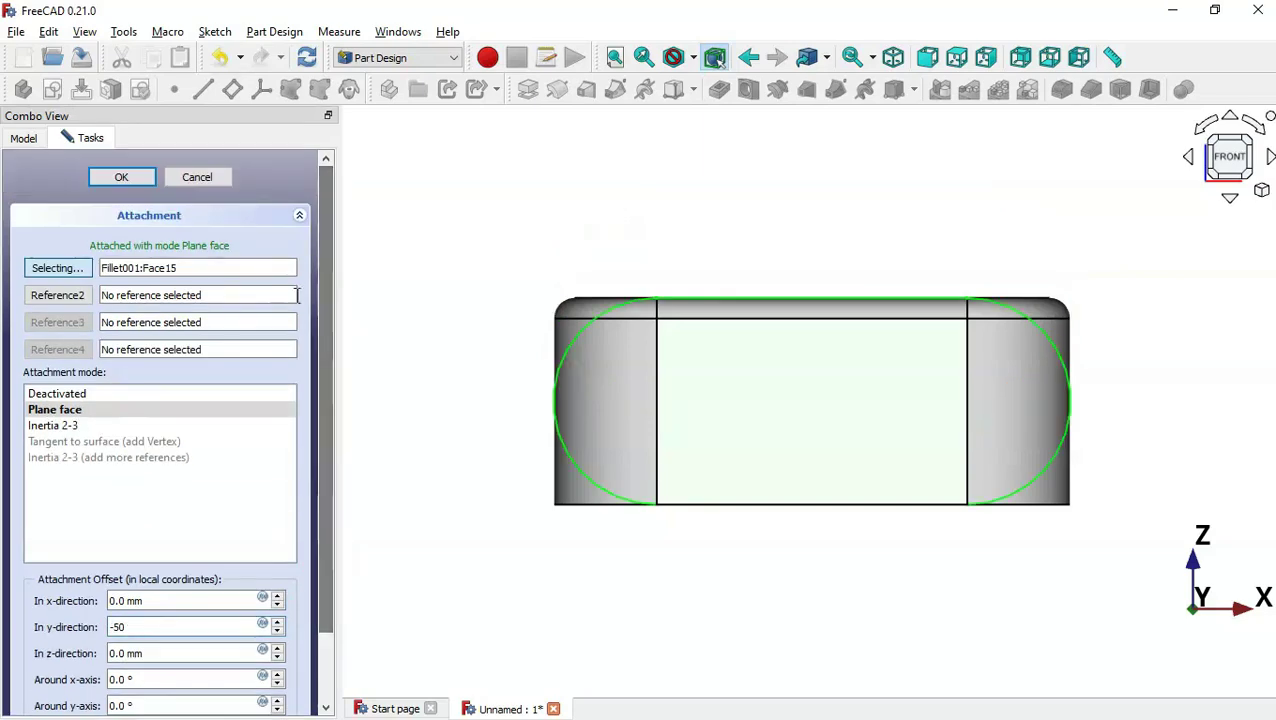
left_click(120, 177)
left_click(564, 240)
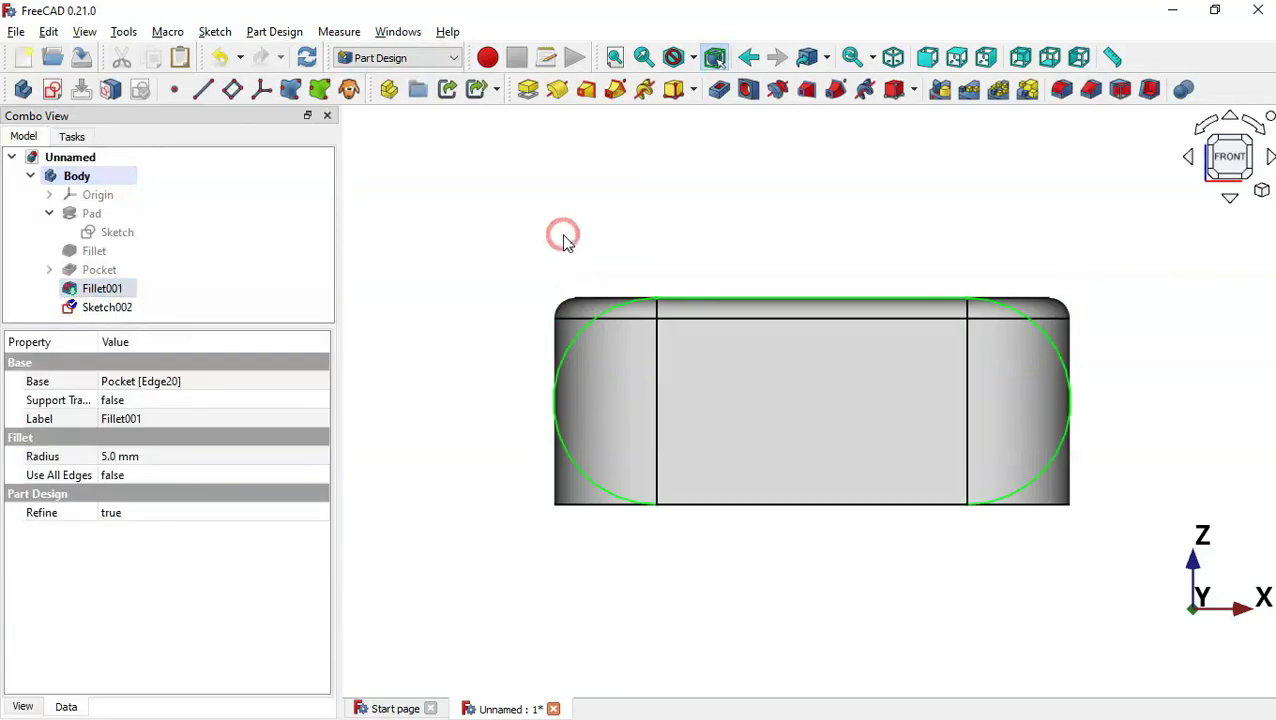
key("0")
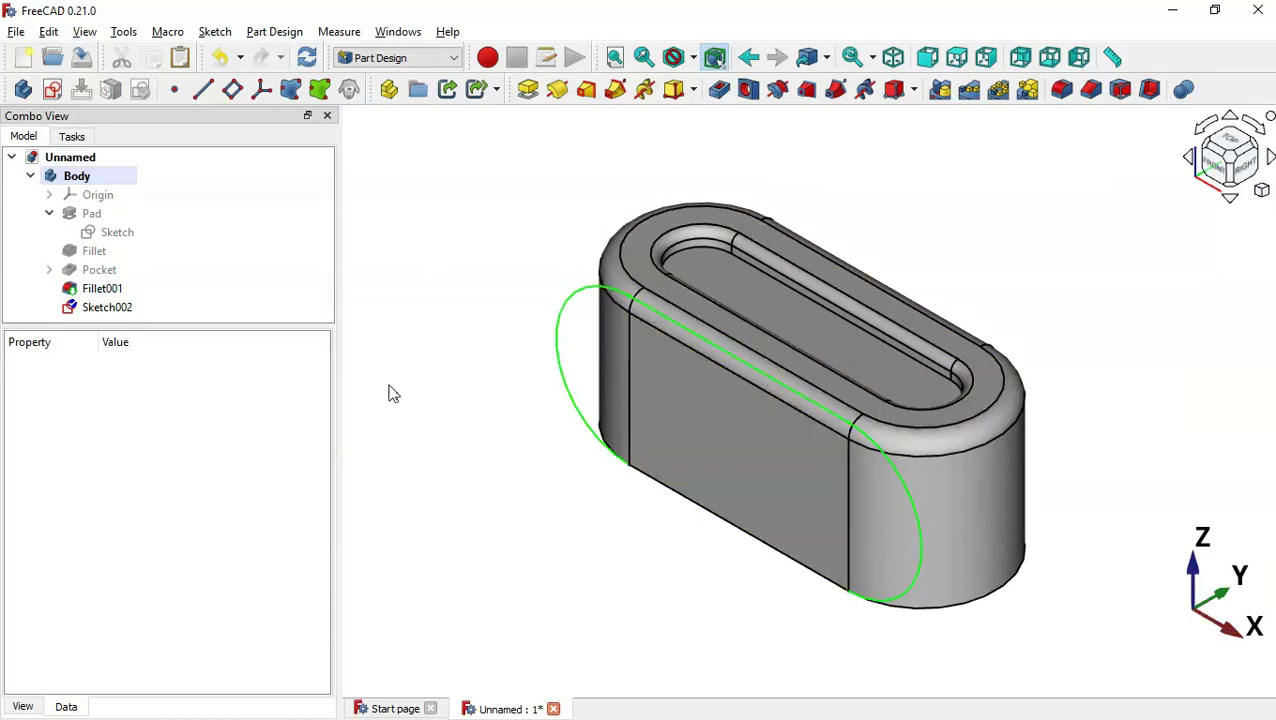
Set the front slot sketch's Width constraint to 80 mm, taking the value from the PDF drawing
left_click(100, 309)
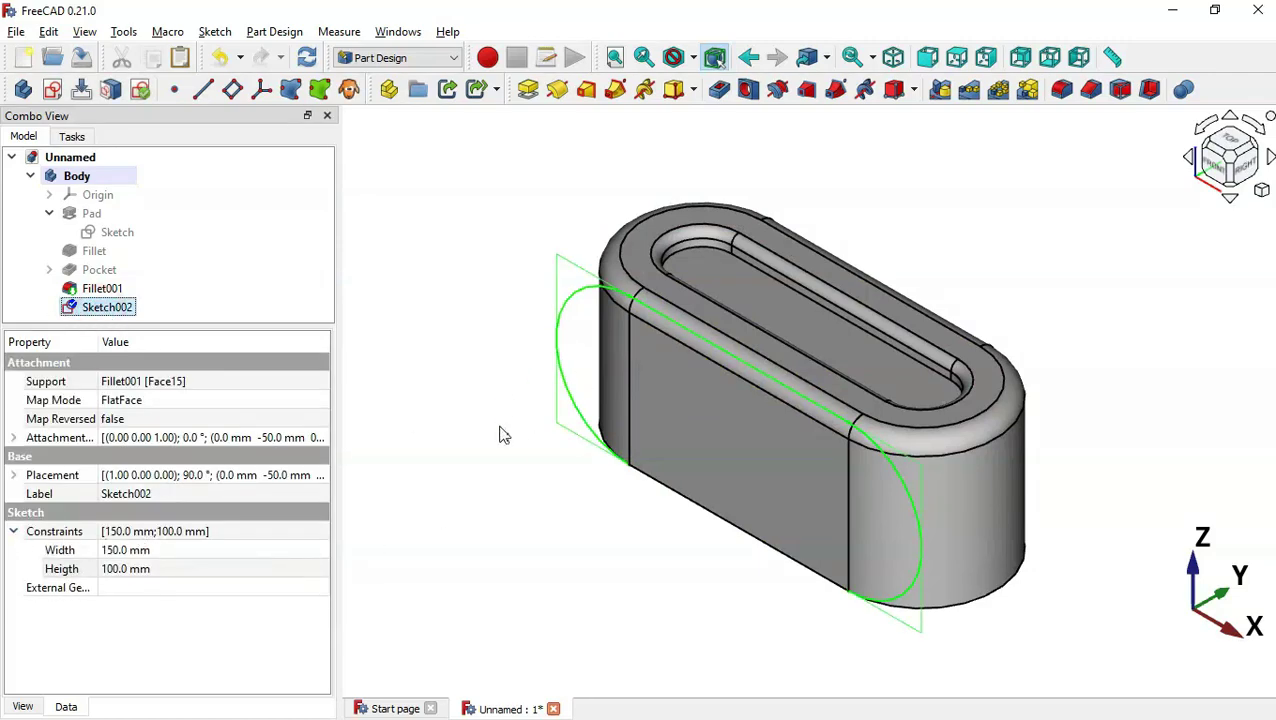
left_click(197, 553)
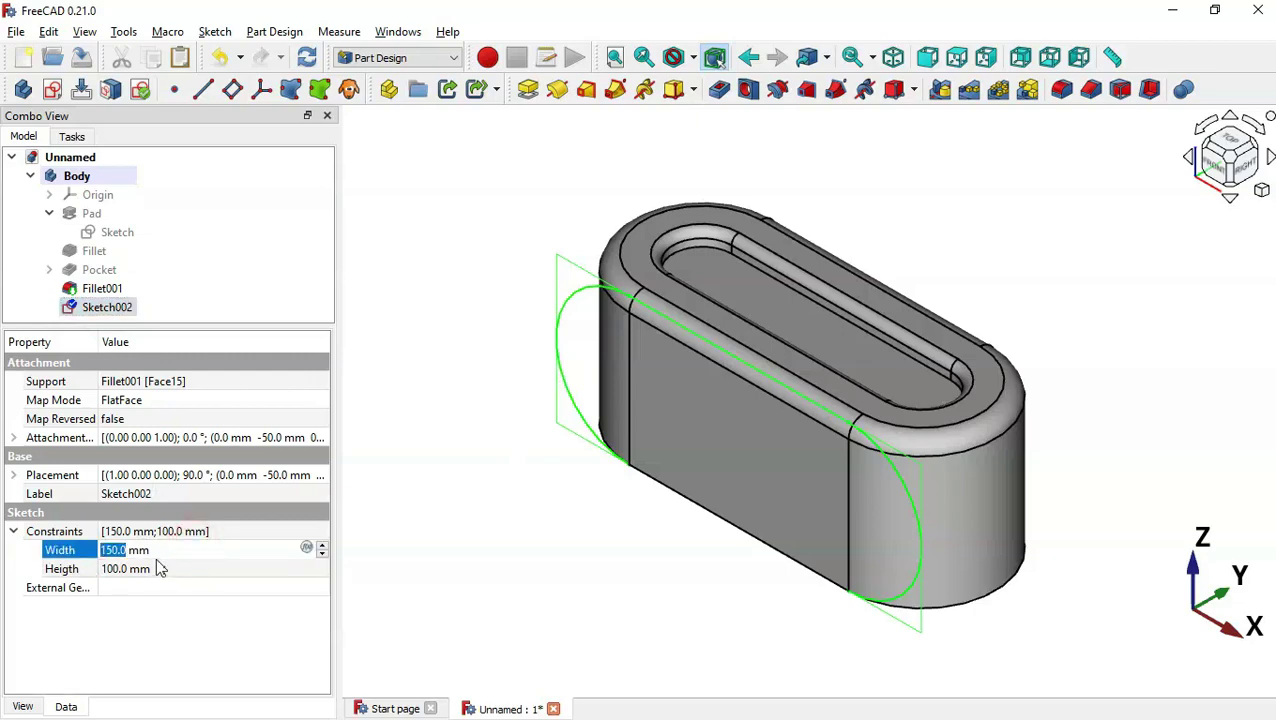
key("alt+Tab")
key("alt+Tab")
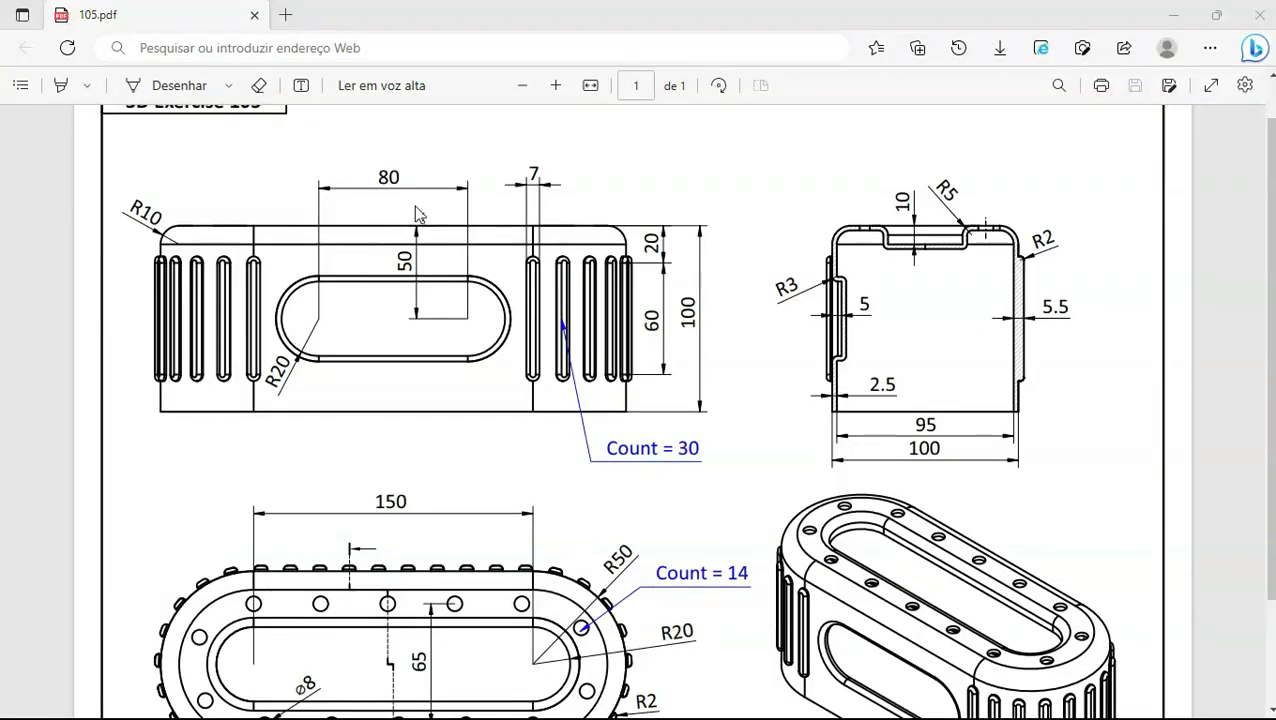
left_click(195, 553)
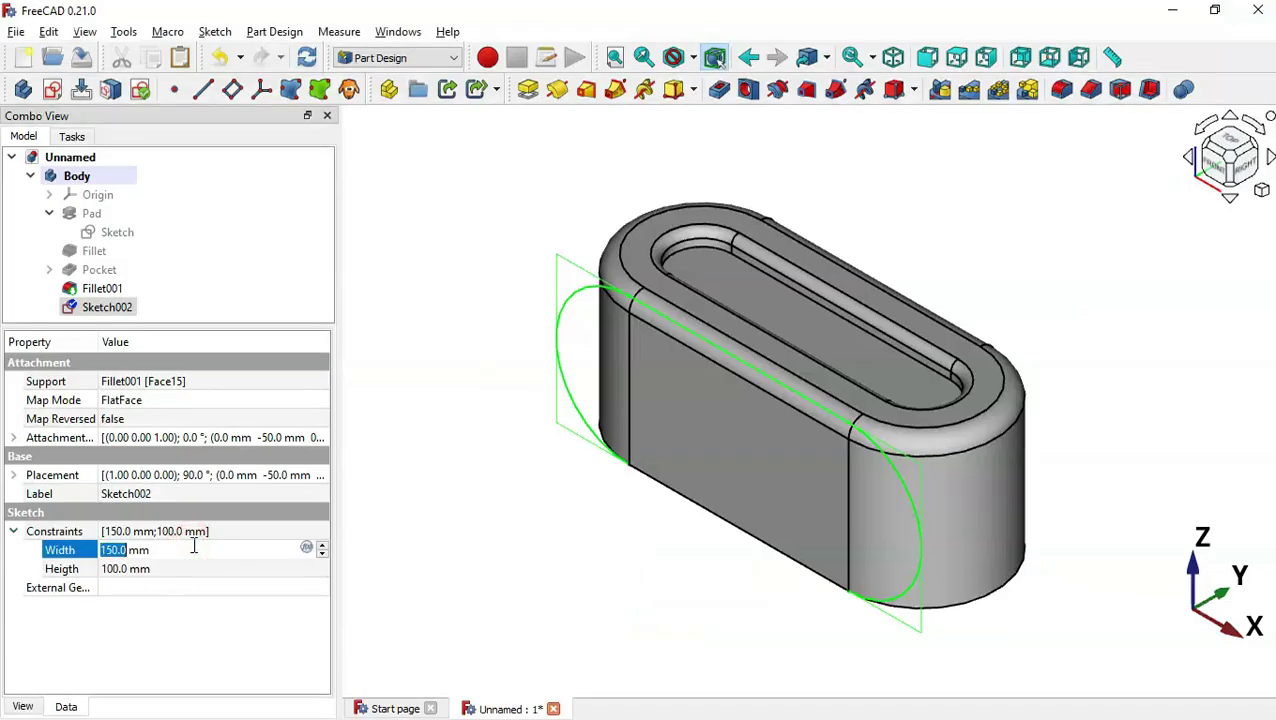
type("80")
key("Return")
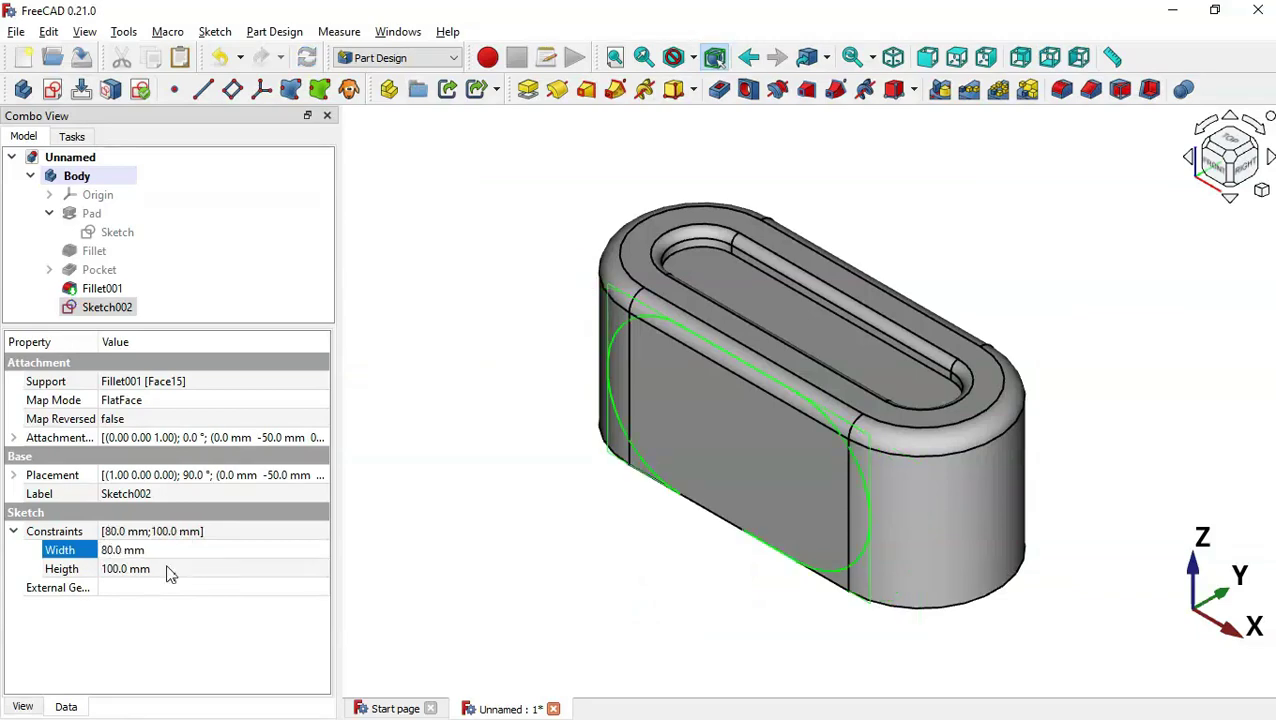
Set the front slot sketch's Heigth constraint to 40 mm, based on the R20 end radius in the PDF drawing
left_click(168, 568)
key("alt+Tab")
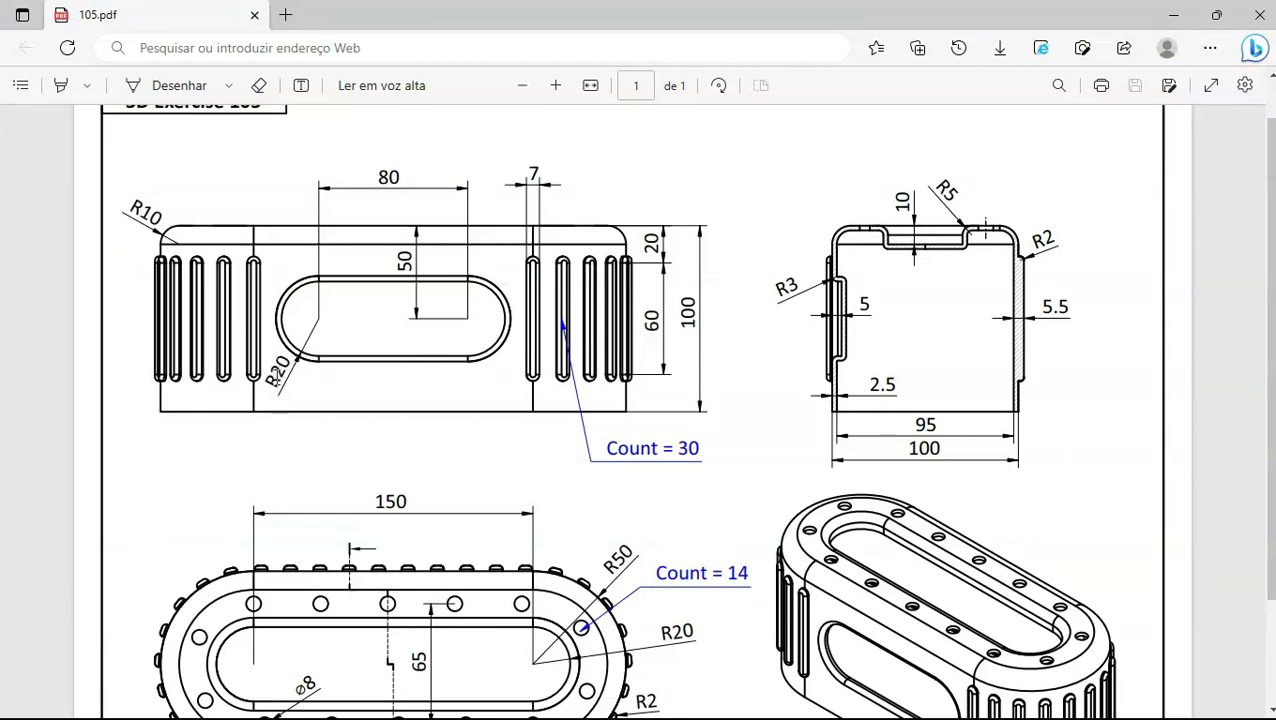
key("alt+Tab")
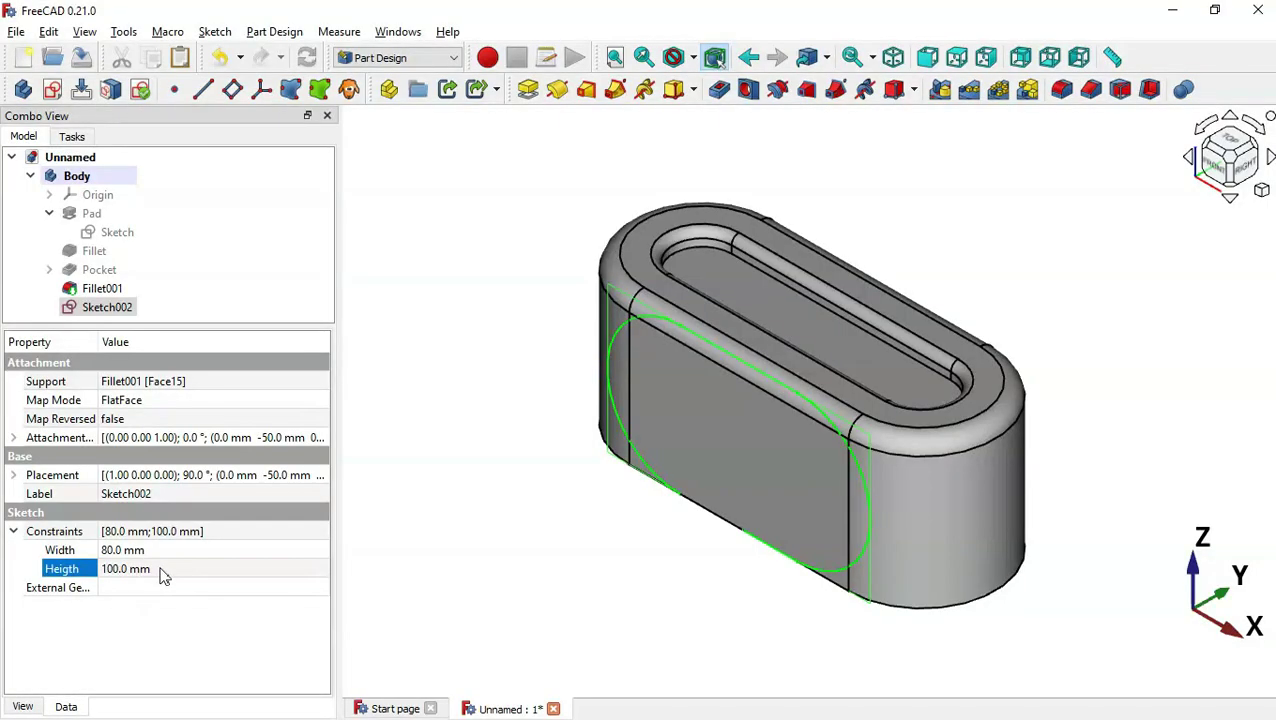
left_click(161, 567)
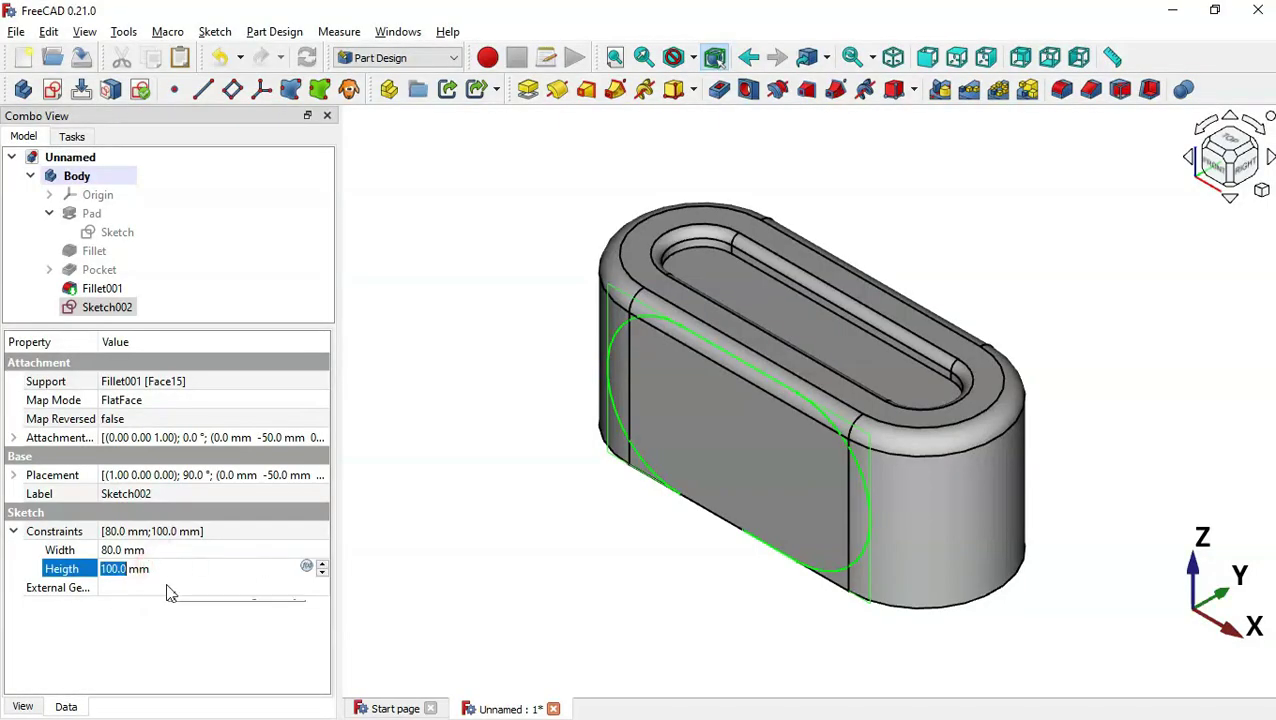
type("40")
key("Return")
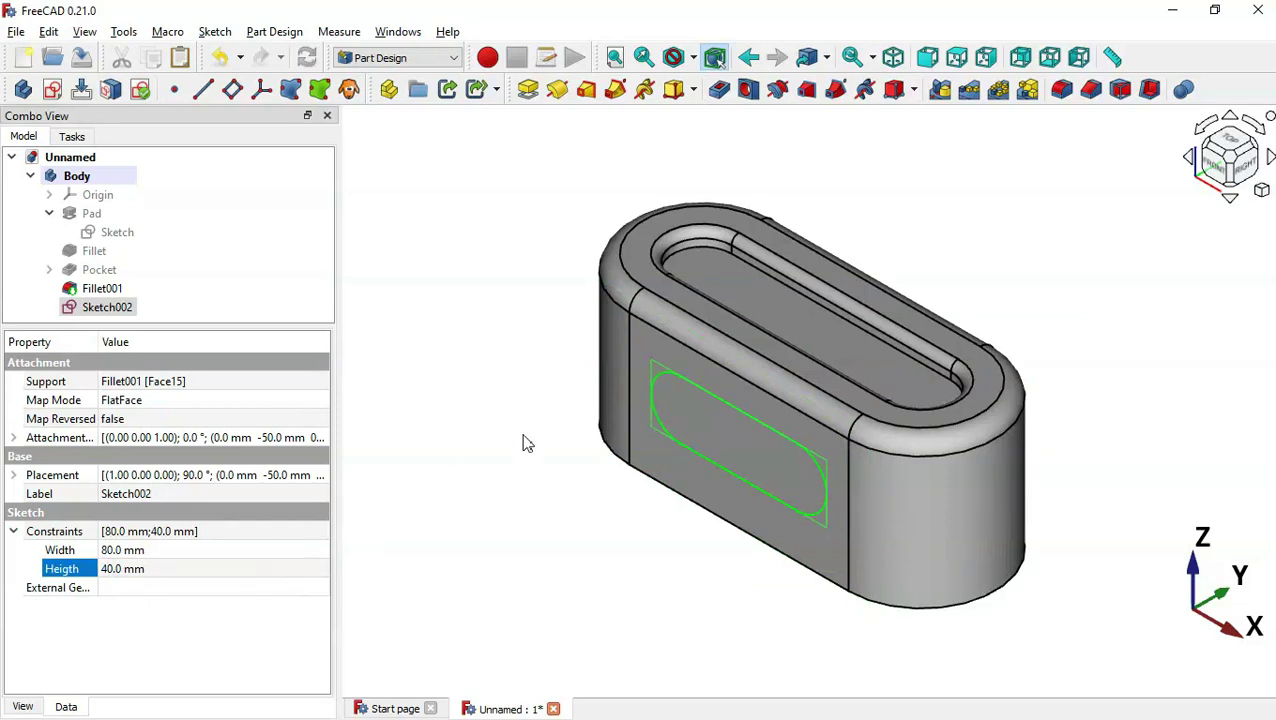
Pocket the front slot sketch 5 mm deep into the body, checking the depth against the PDF drawing
left_click(115, 307)
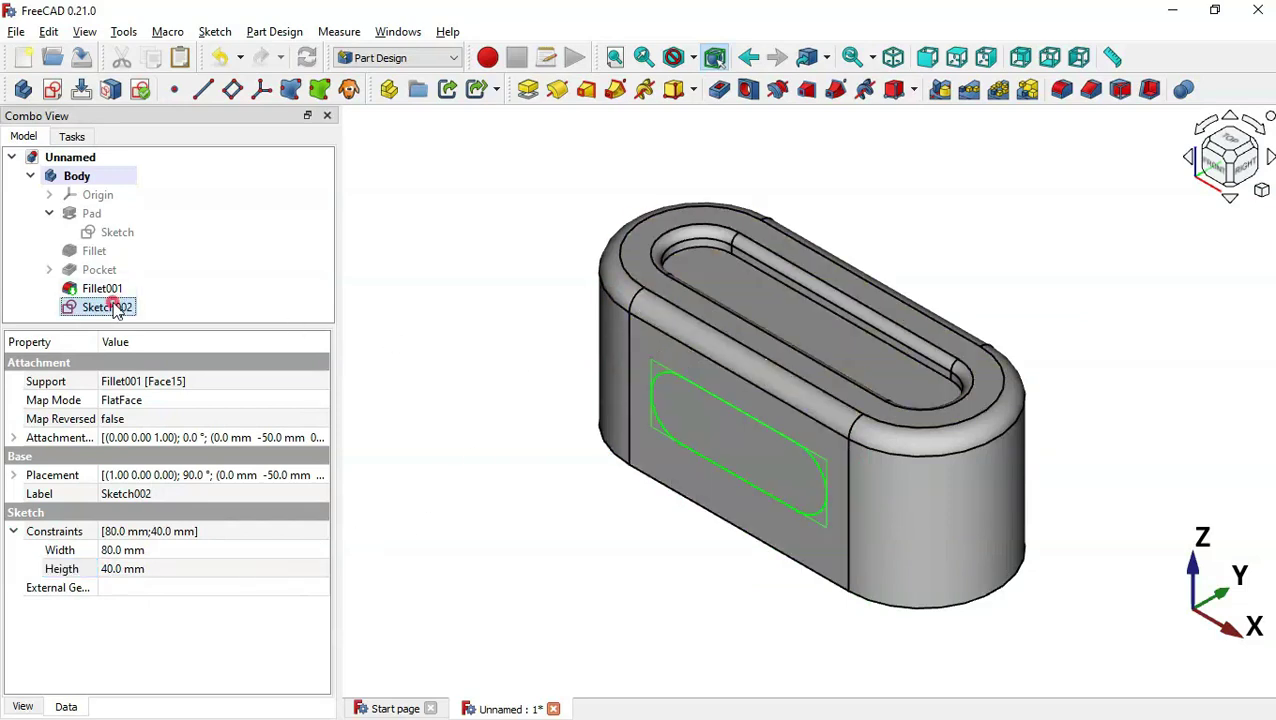
left_click(718, 89)
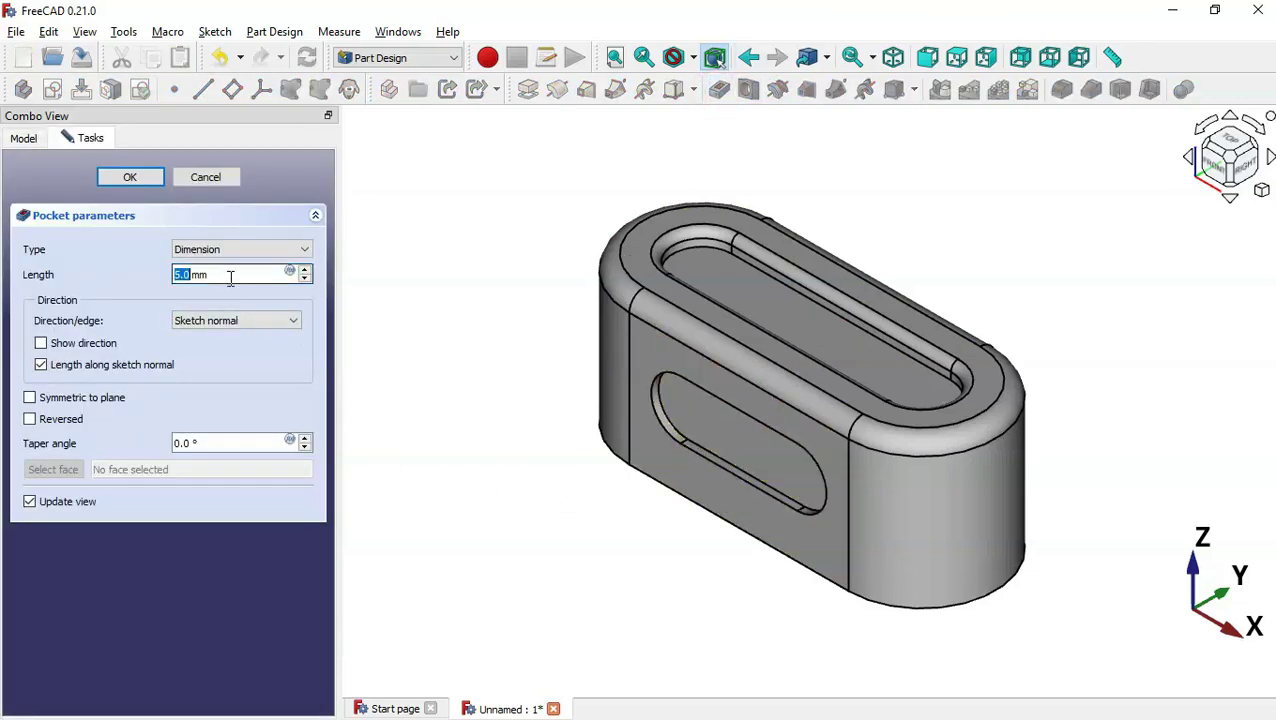
left_click_drag(228, 276, 122, 278)
key("alt+Tab")
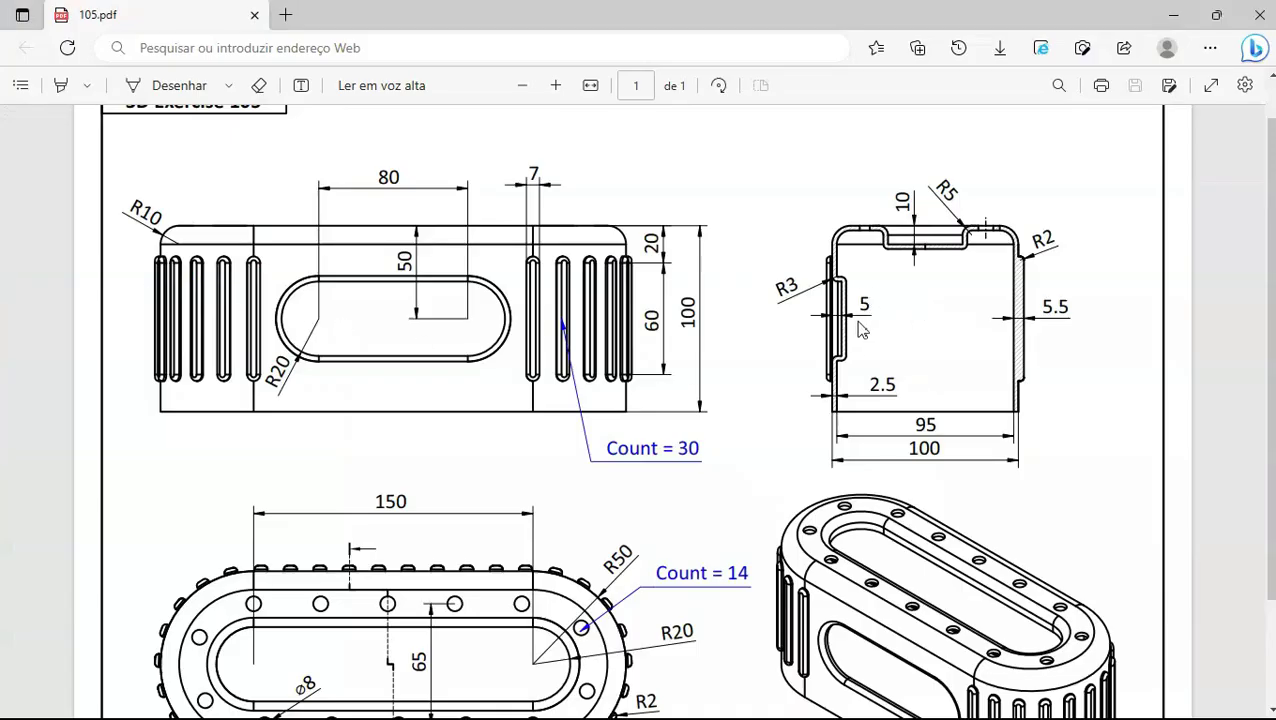
key("alt+Tab")
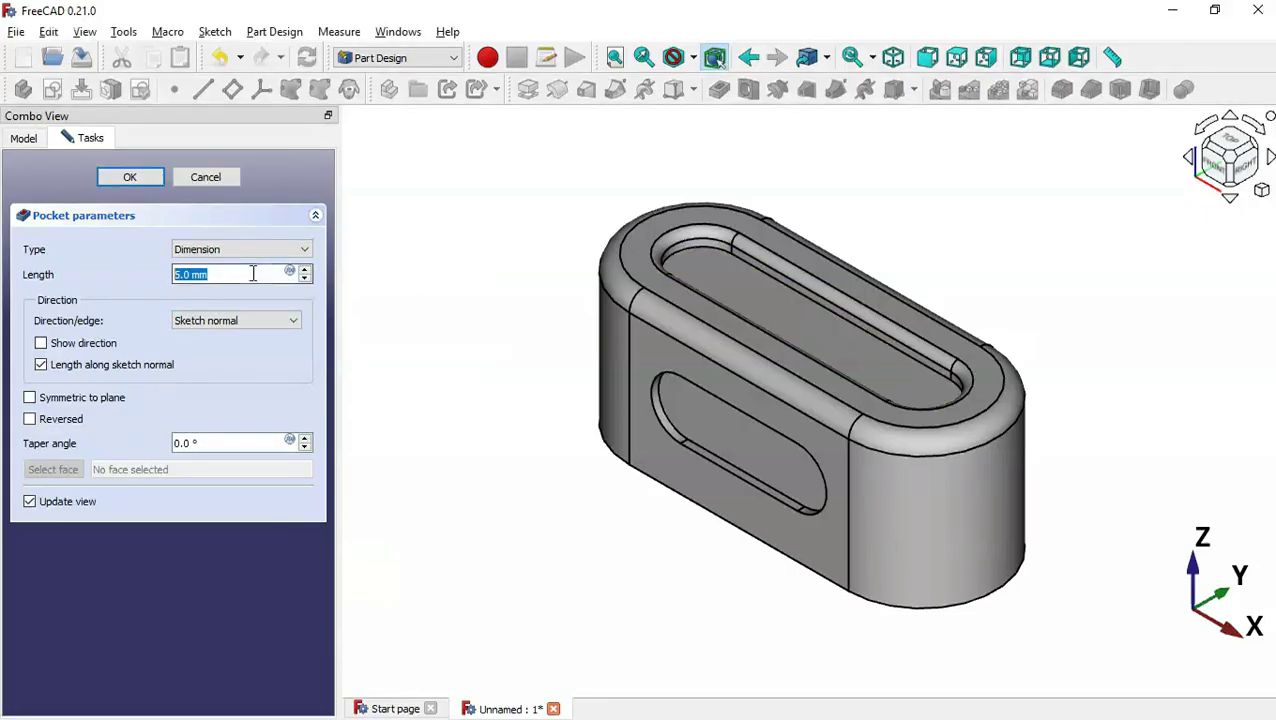
left_click(145, 176)
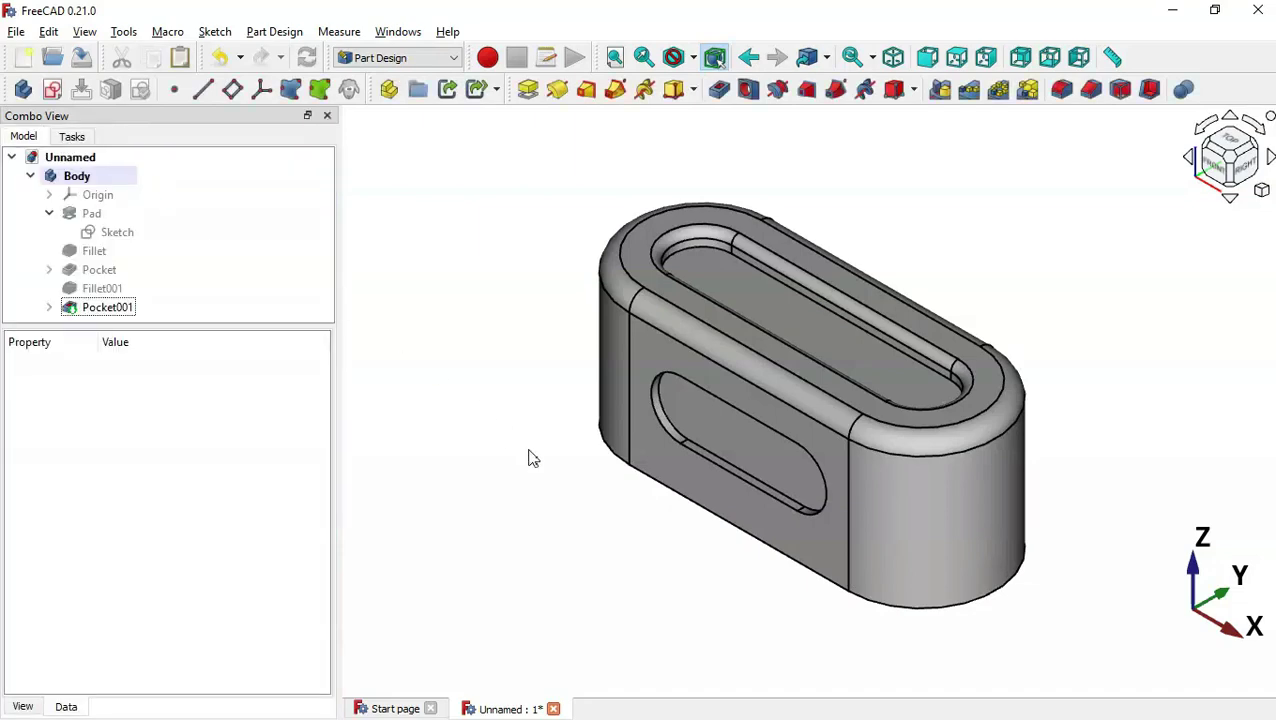
Fillet the outer edge of the front slot recess with a 3 mm radius, following R3 in the PDF drawing
key("alt+Tab")
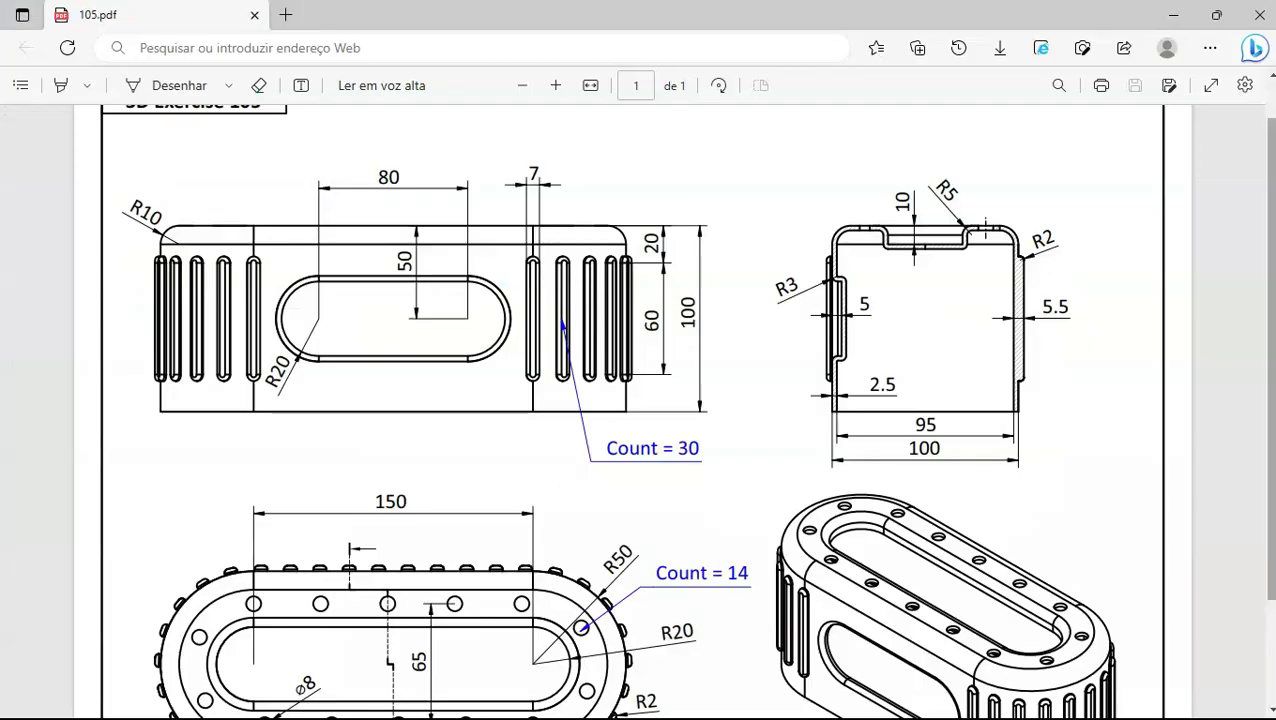
scroll(638, 410, "down", 1)
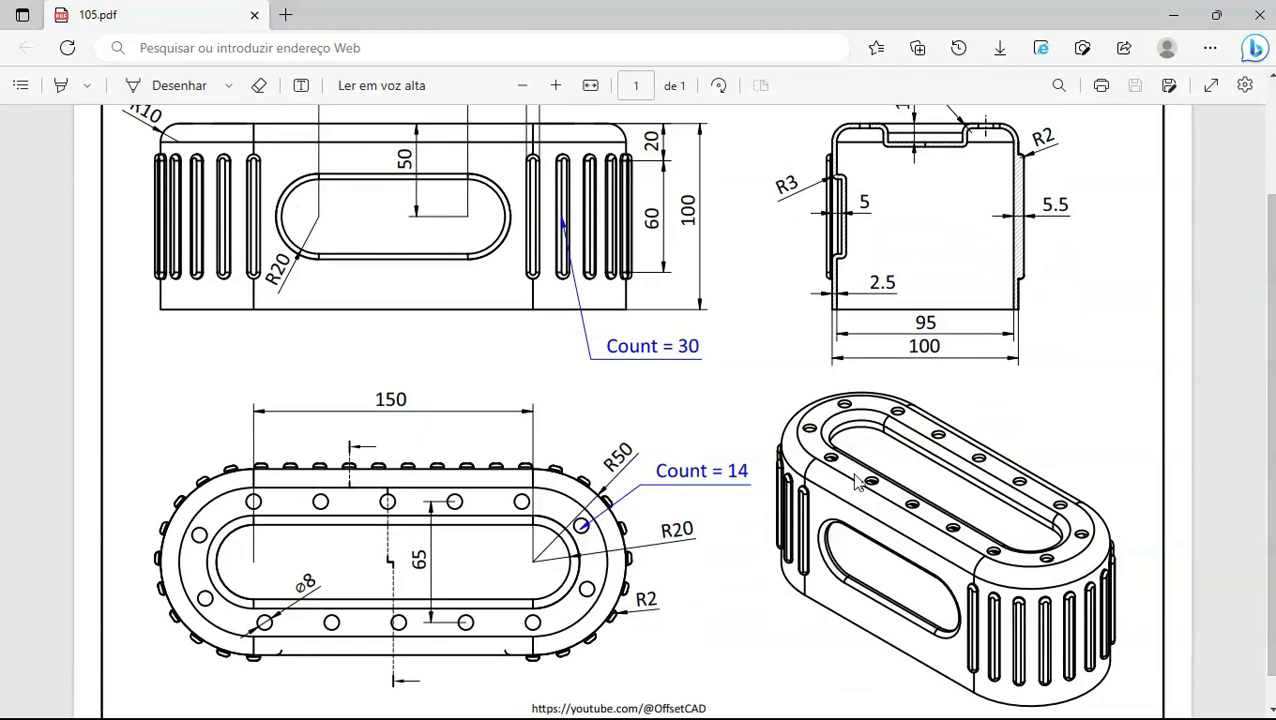
scroll(903, 303, "up", 2)
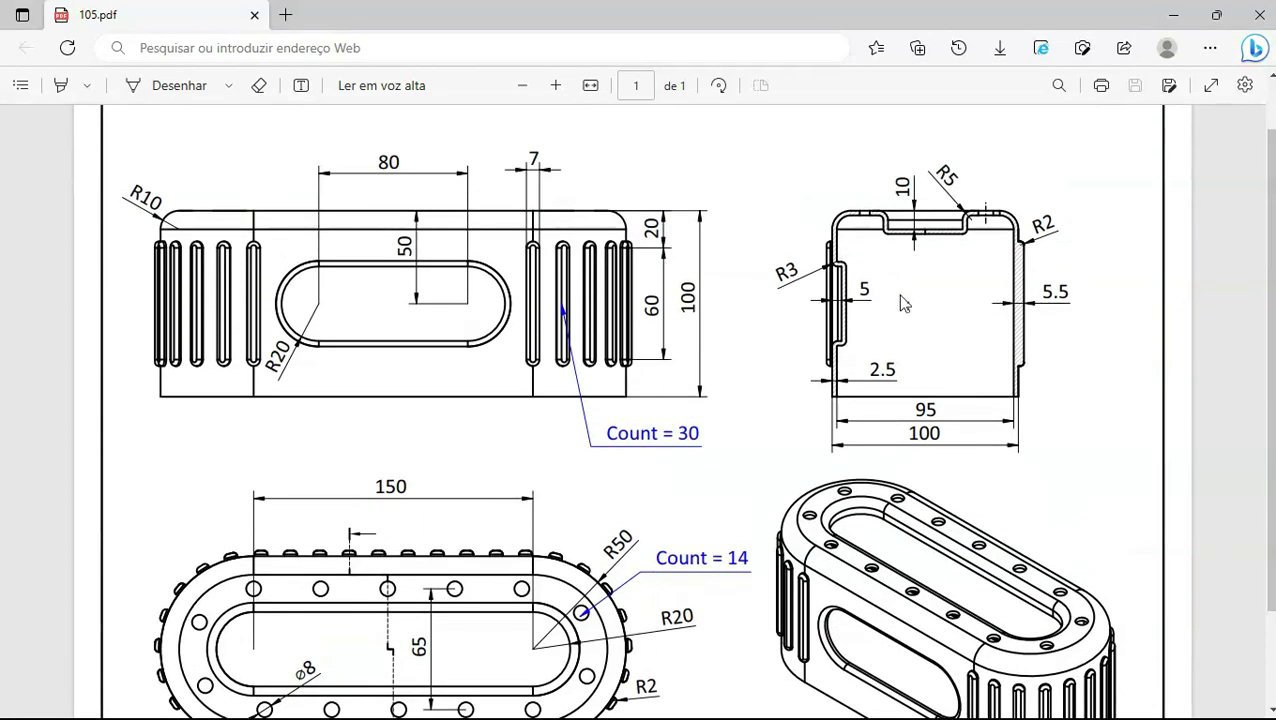
key("alt+Tab")
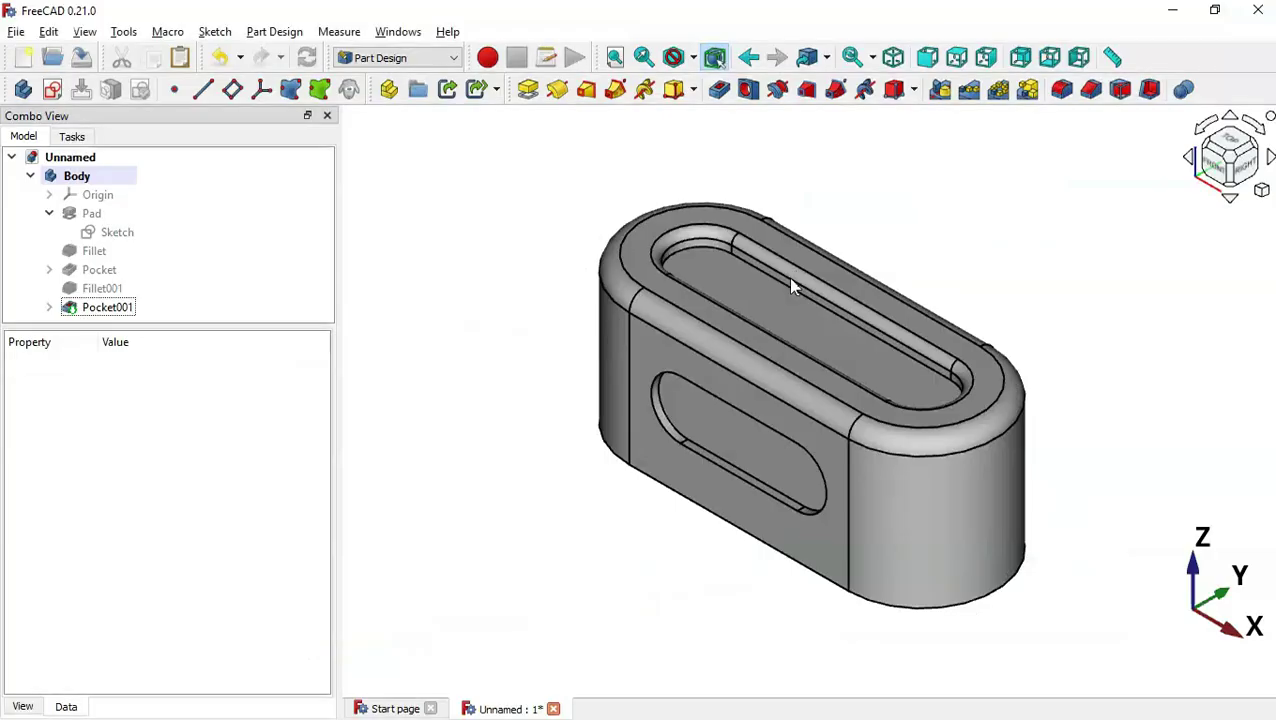
left_click(664, 431)
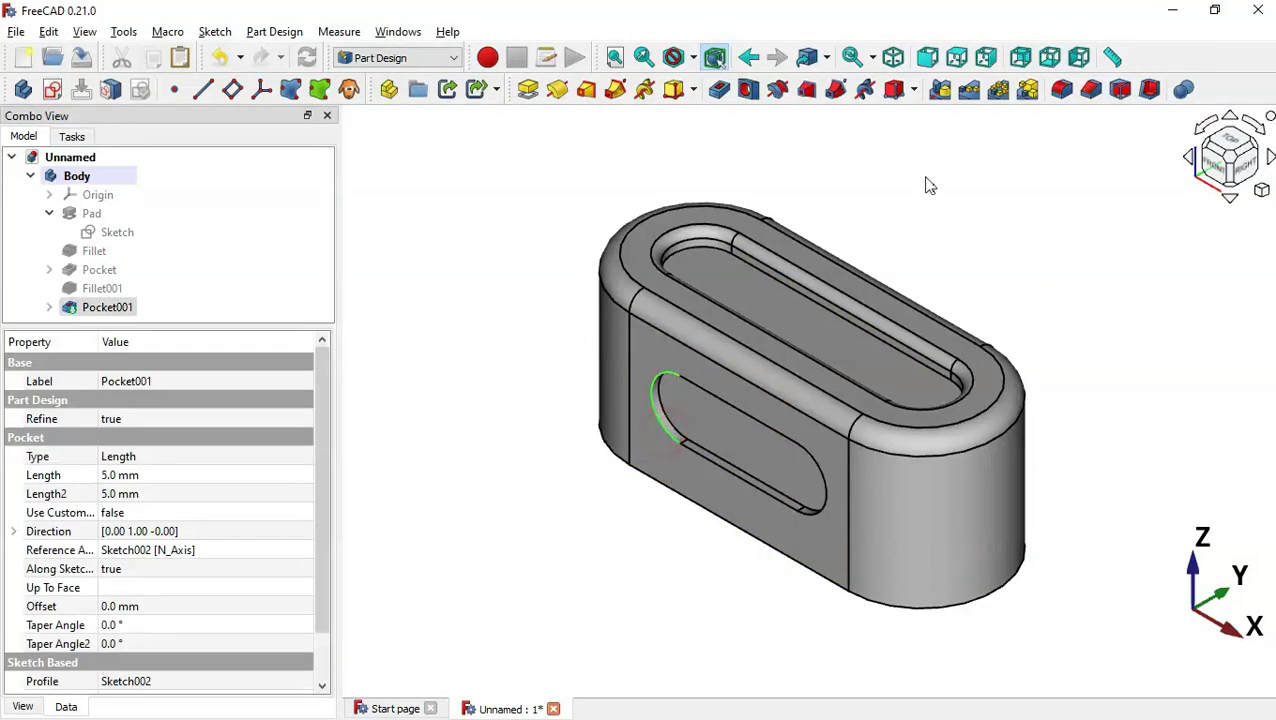
left_click(1064, 90)
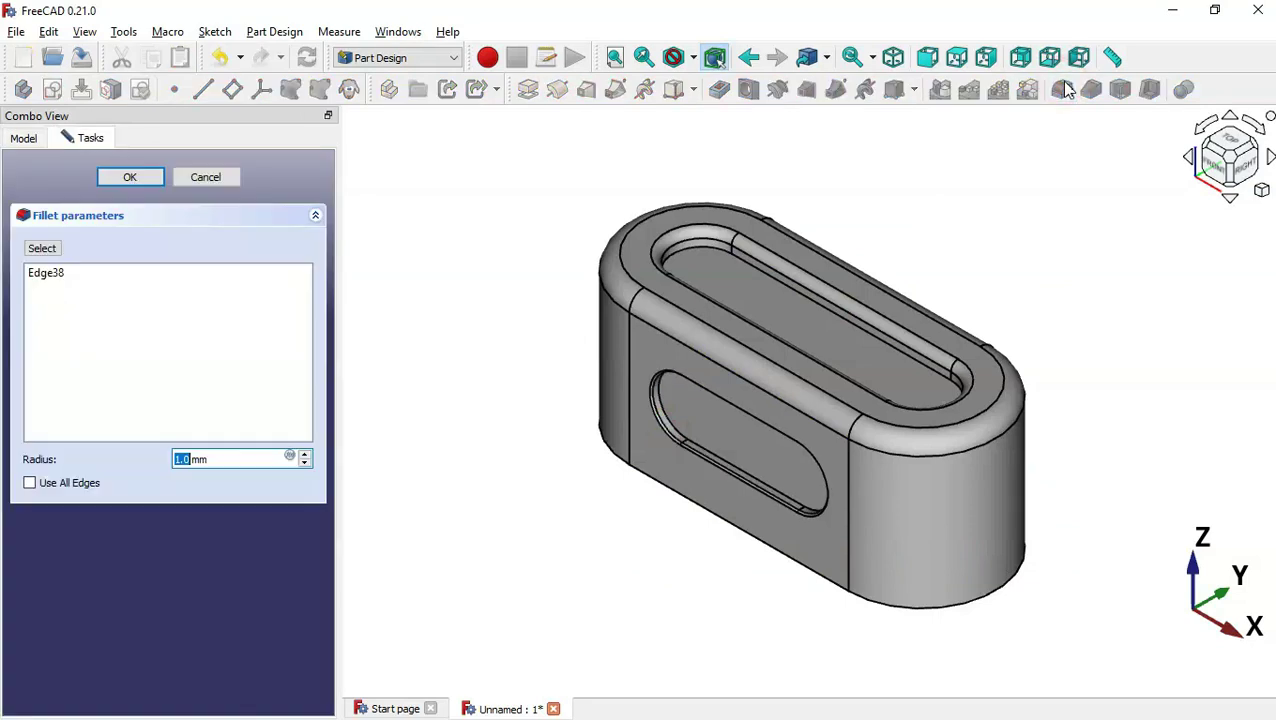
triple_click(246, 458)
type("3")
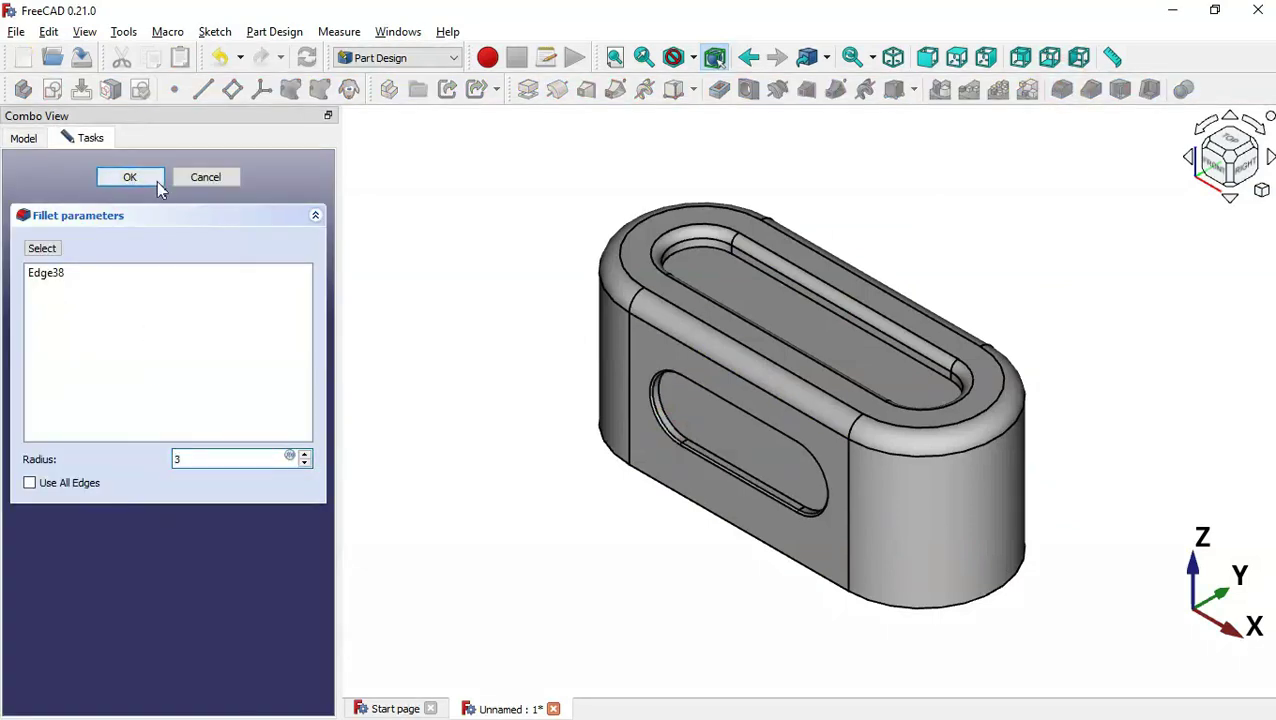
left_click(130, 177)
middle_click_drag(538, 448, 683, 440)
key("0")
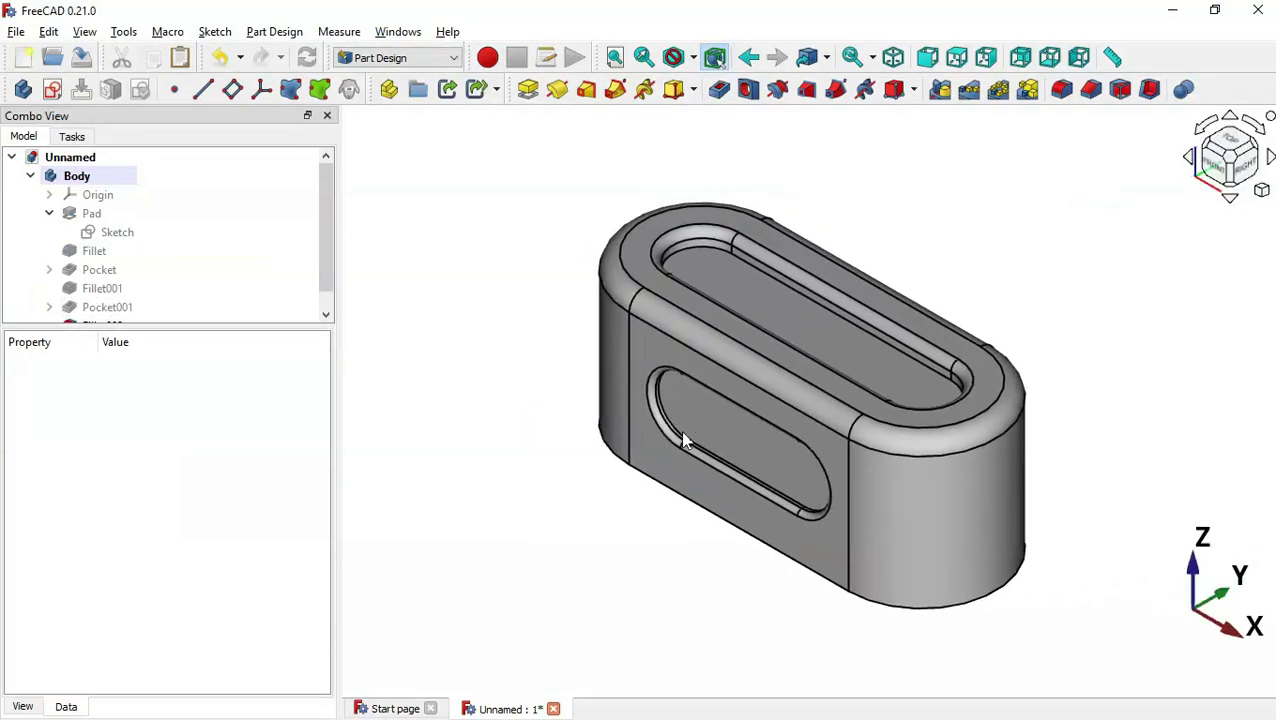
Review the views in the PDF drawing and collapse the Pad feature in FreeCAD's model tree
key("alt+Tab")
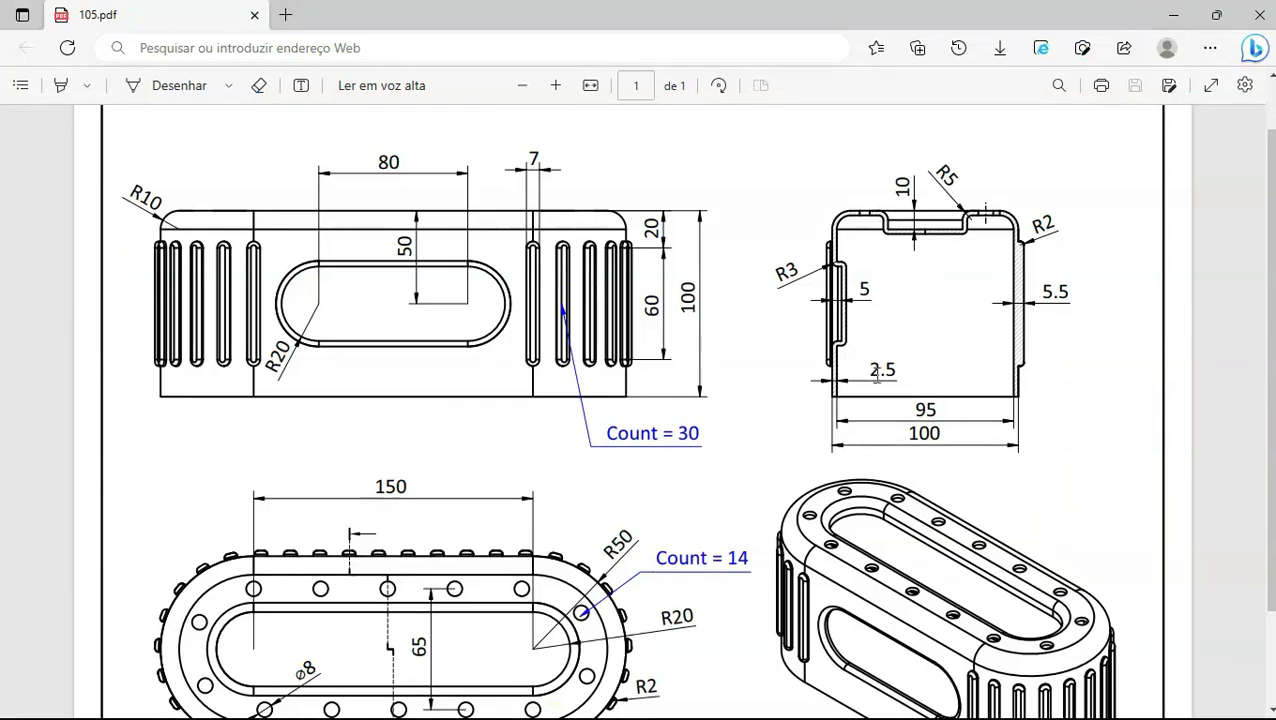
scroll(1266, 381, "down", 3)
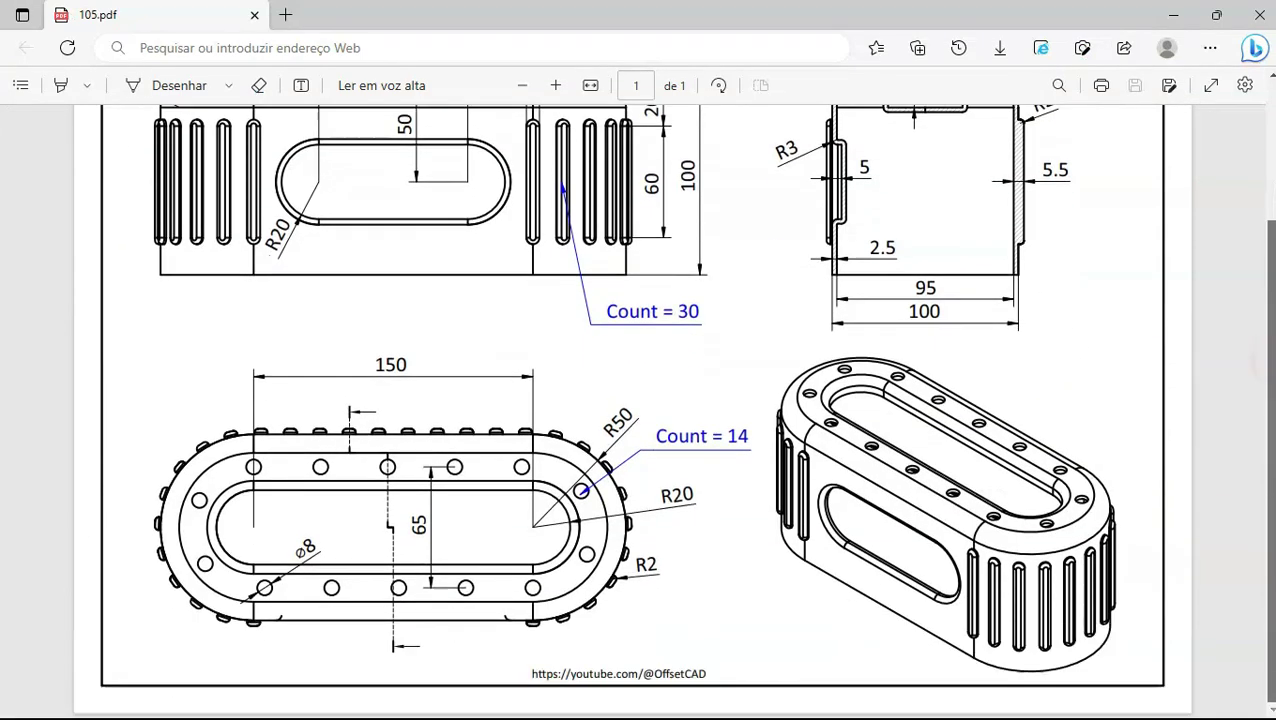
scroll(1233, 347, "up", 3)
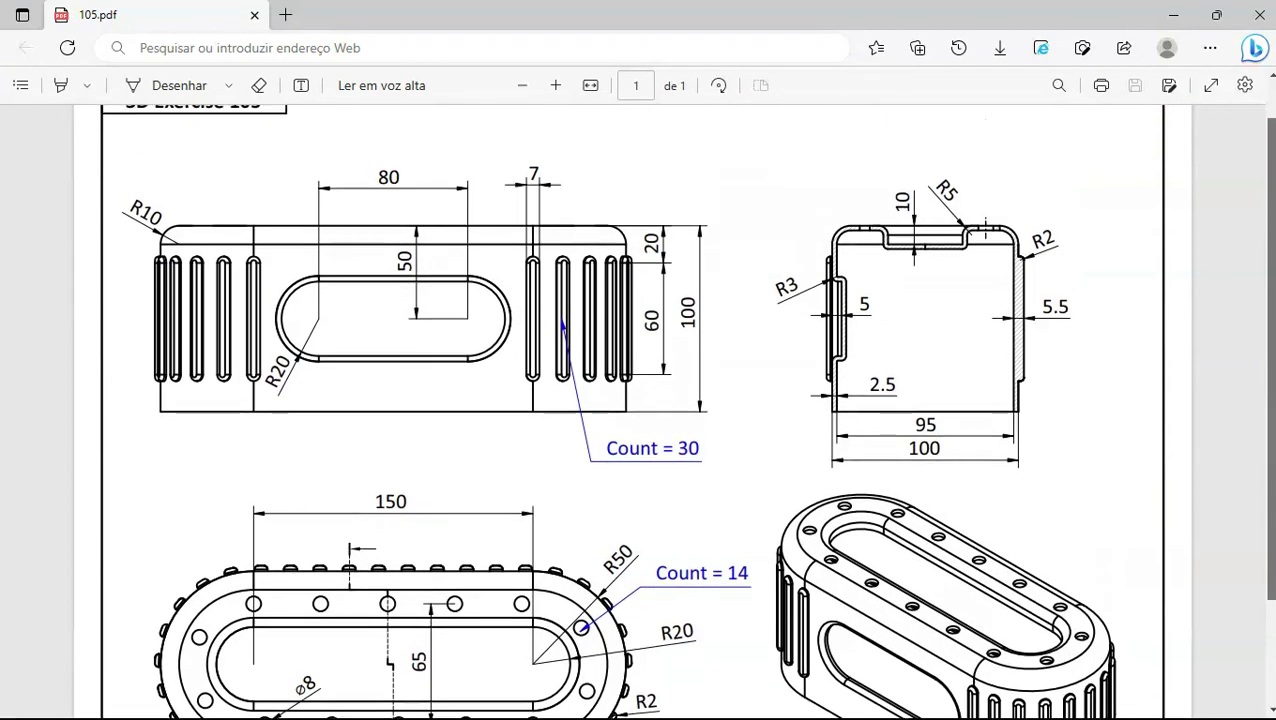
key("alt+Tab")
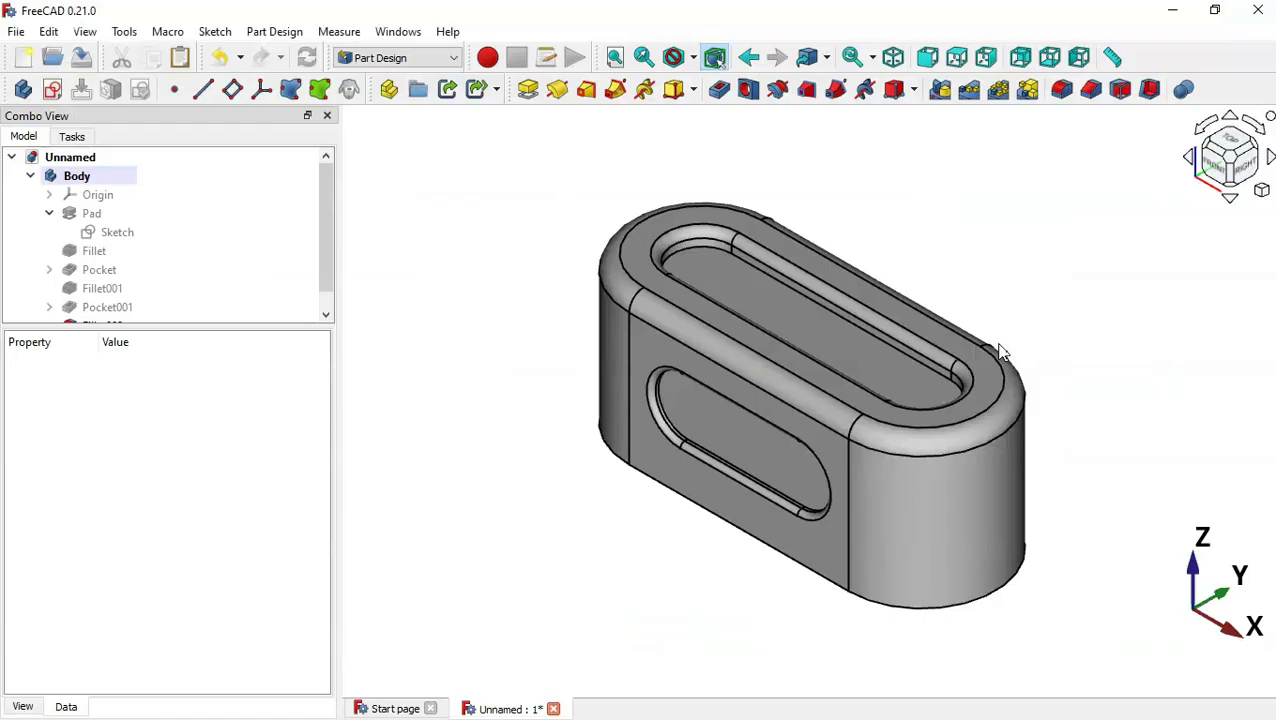
left_click(534, 543)
left_click(46, 213)
left_click(465, 338)
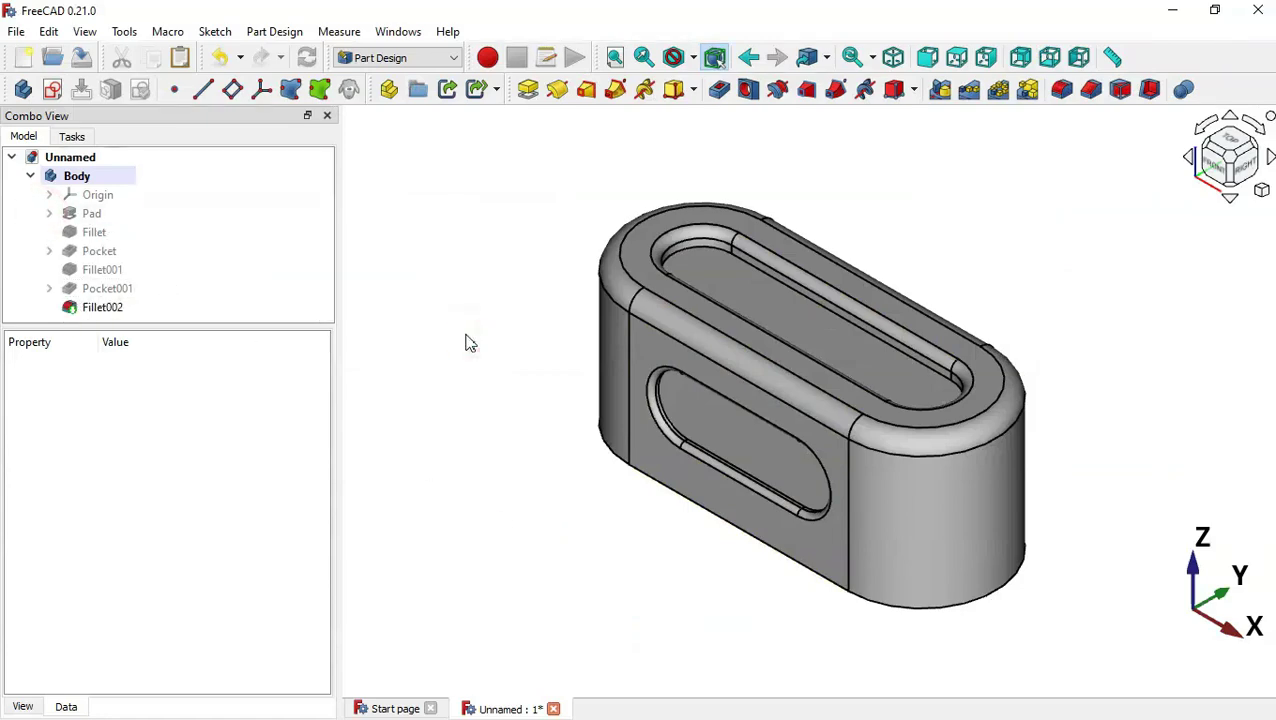
Start a Thickness operation on the body's flat bottom face, with the thickness made inwards
middle_click_drag(581, 580, 703, 393)
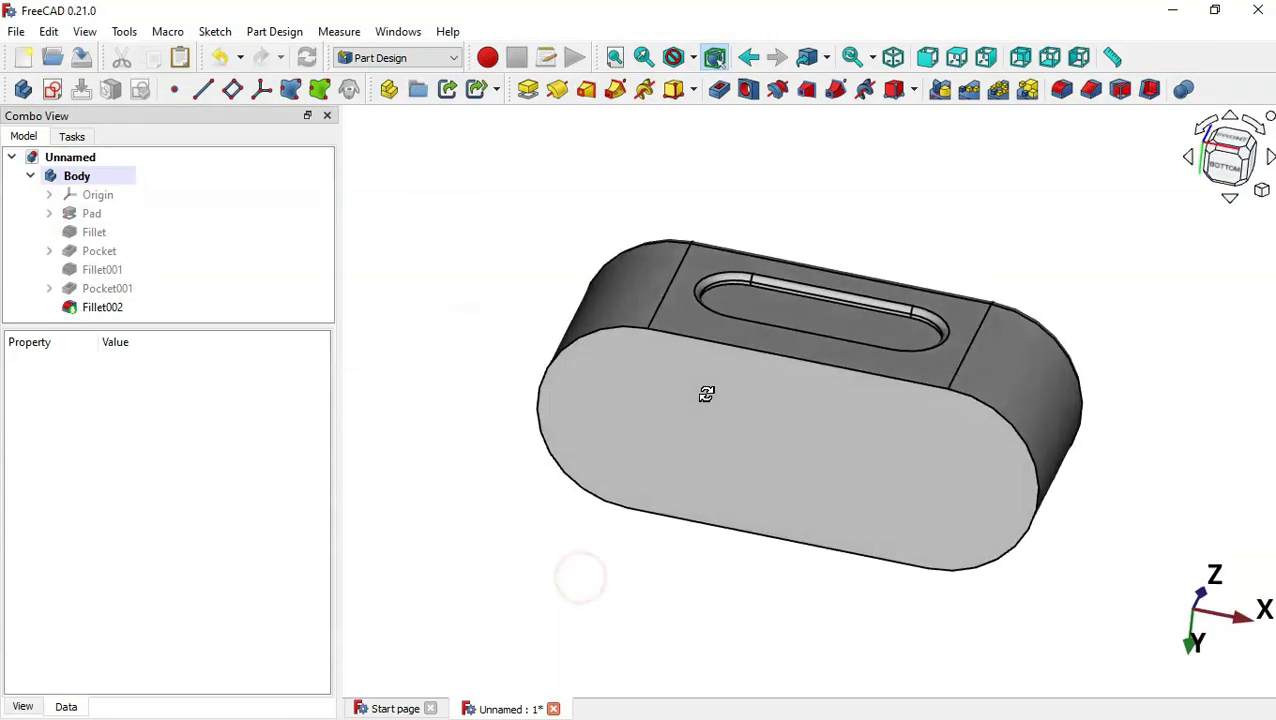
left_click(844, 447)
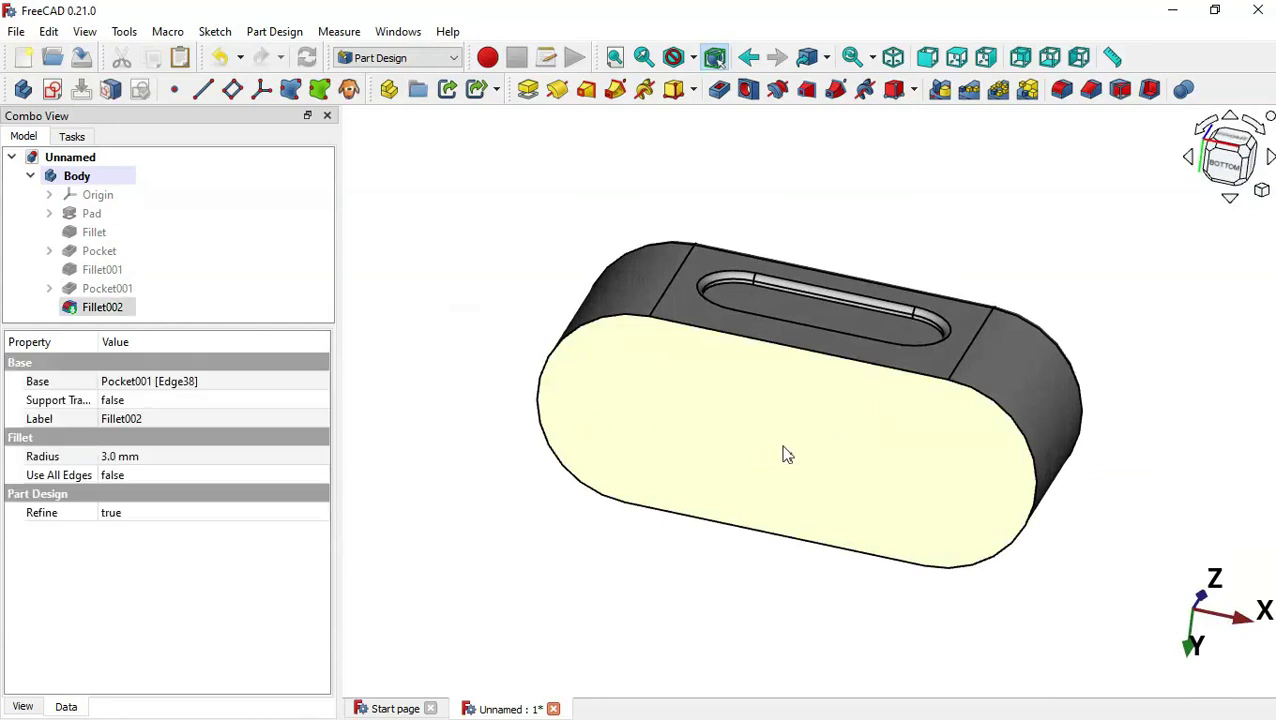
left_click(1150, 89)
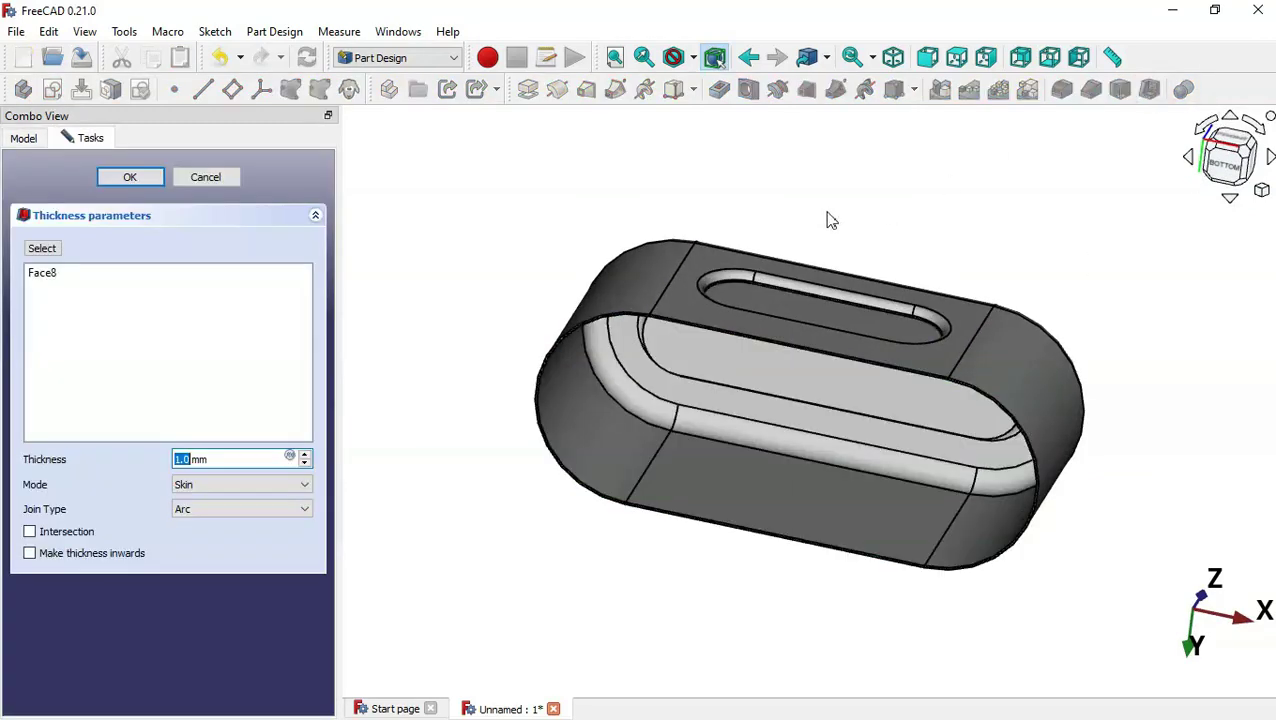
left_click(114, 556)
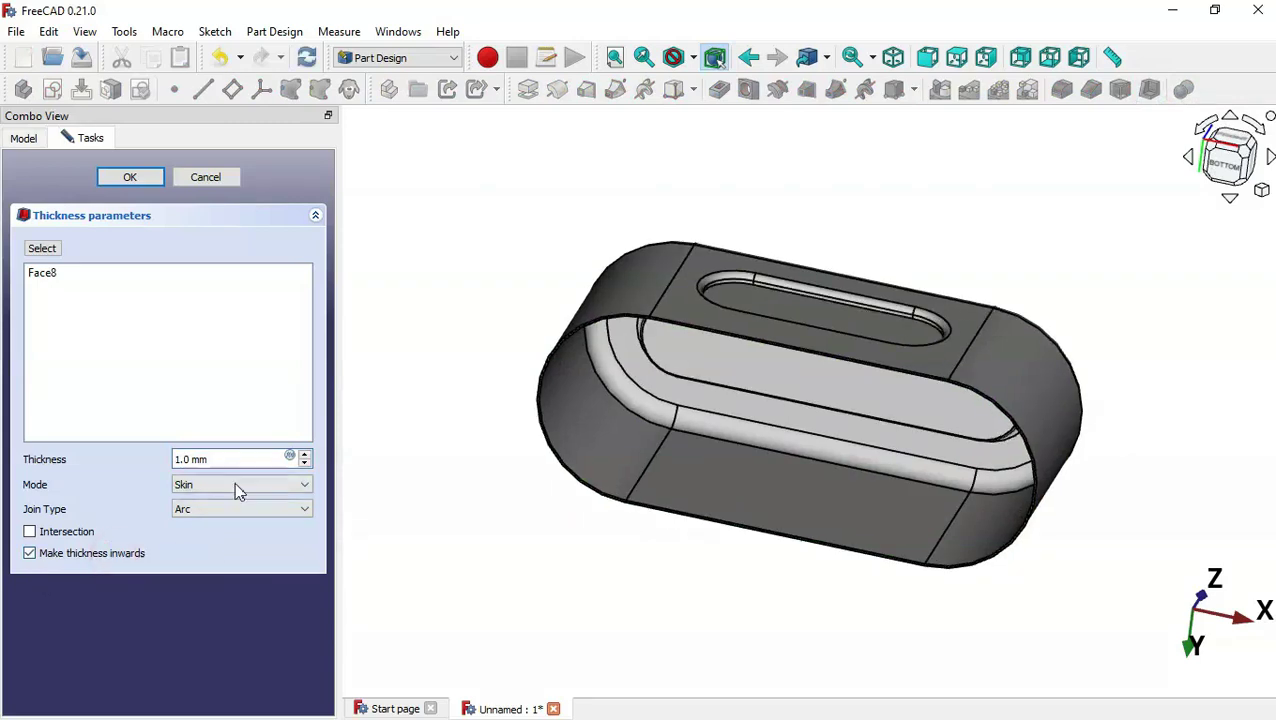
Set the shell's wall thickness to 2.5 mm, taking the value from the PDF drawing, and inspect the hollowed body
left_click_drag(233, 457, 137, 472)
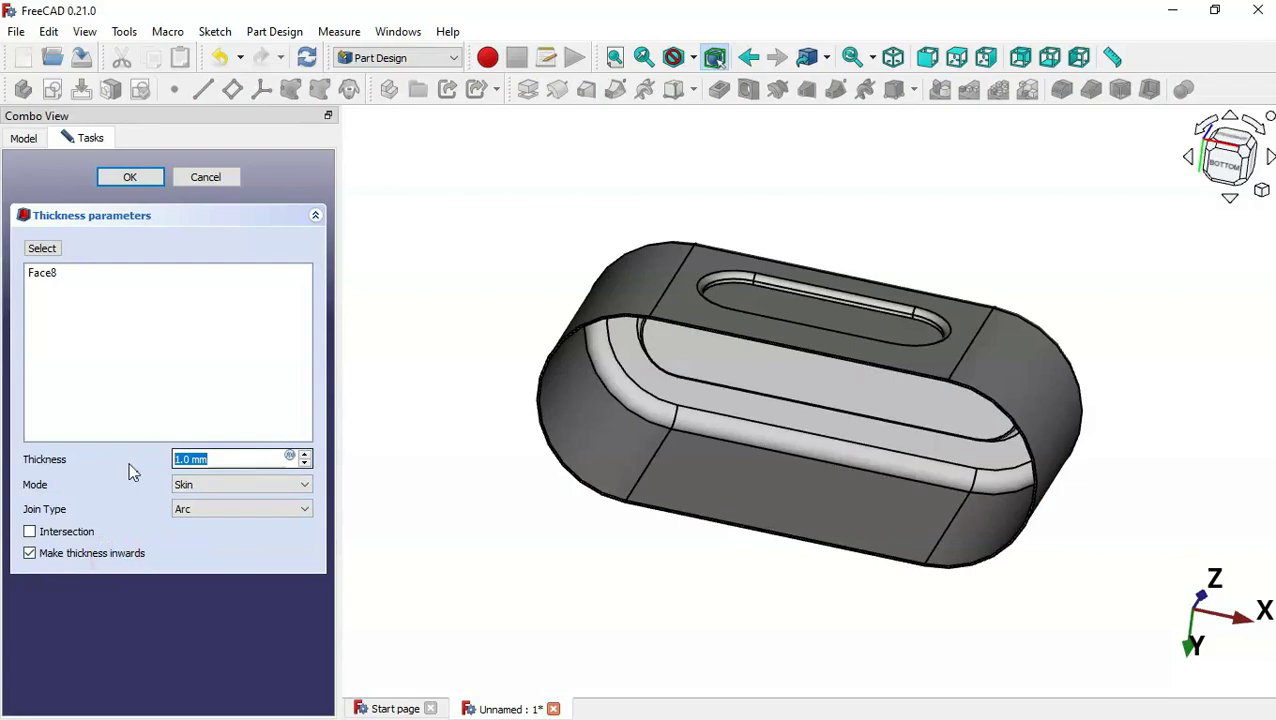
key("alt+Tab")
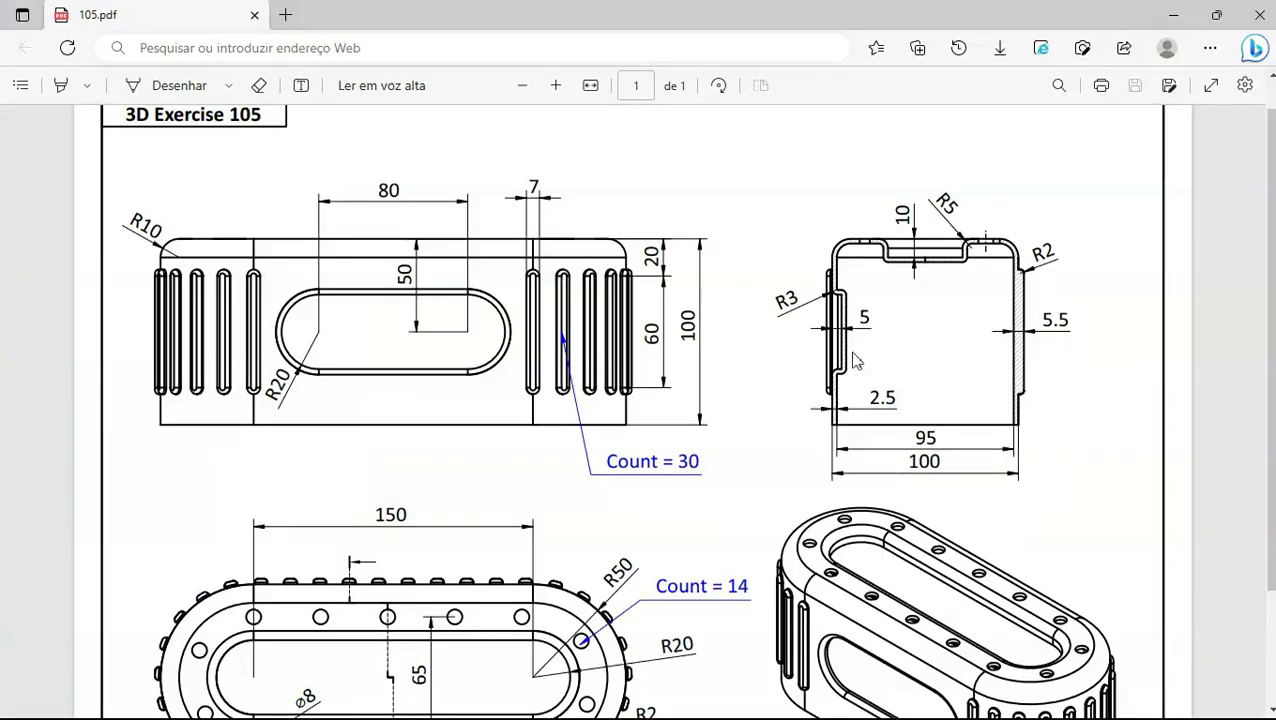
key("alt+Tab")
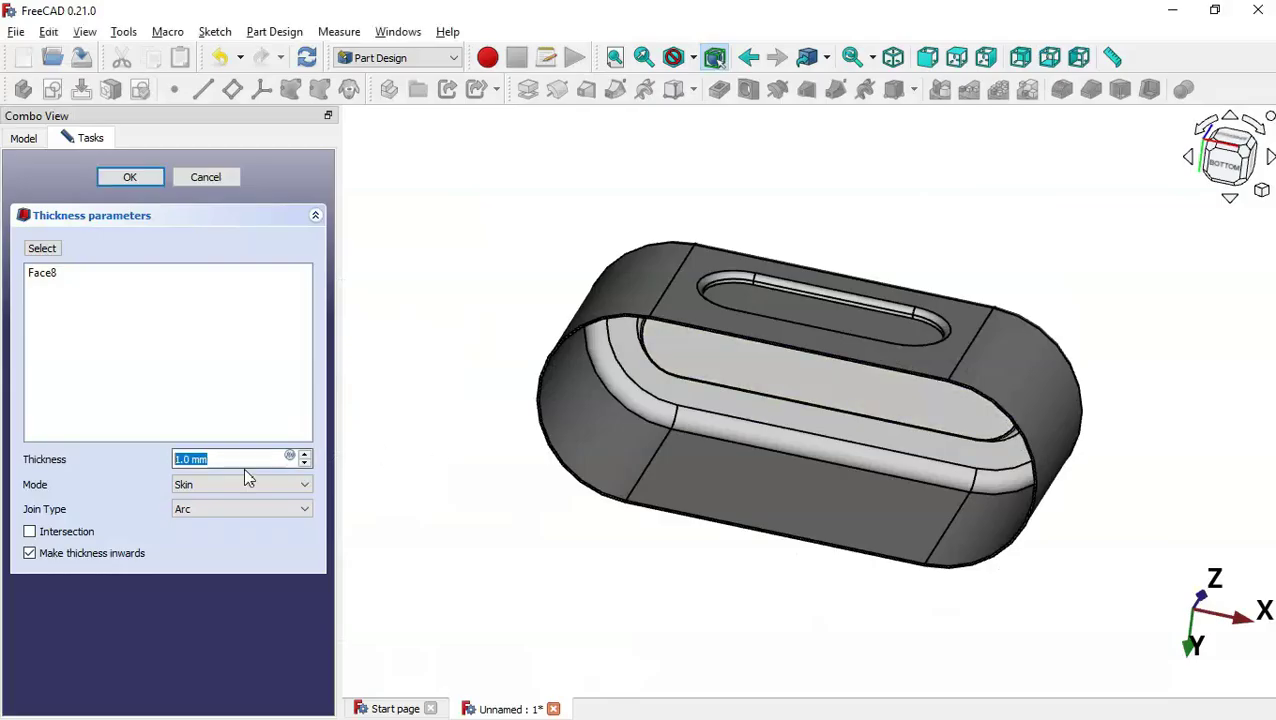
type("2.5")
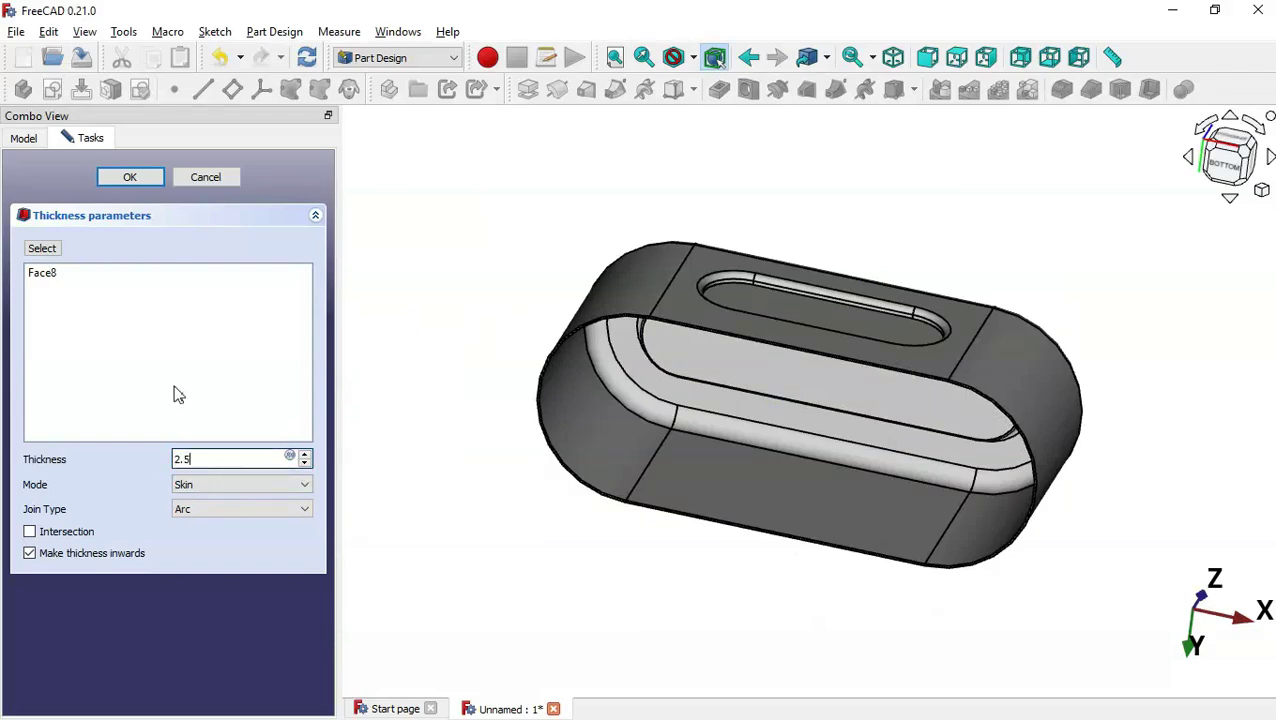
left_click(132, 178)
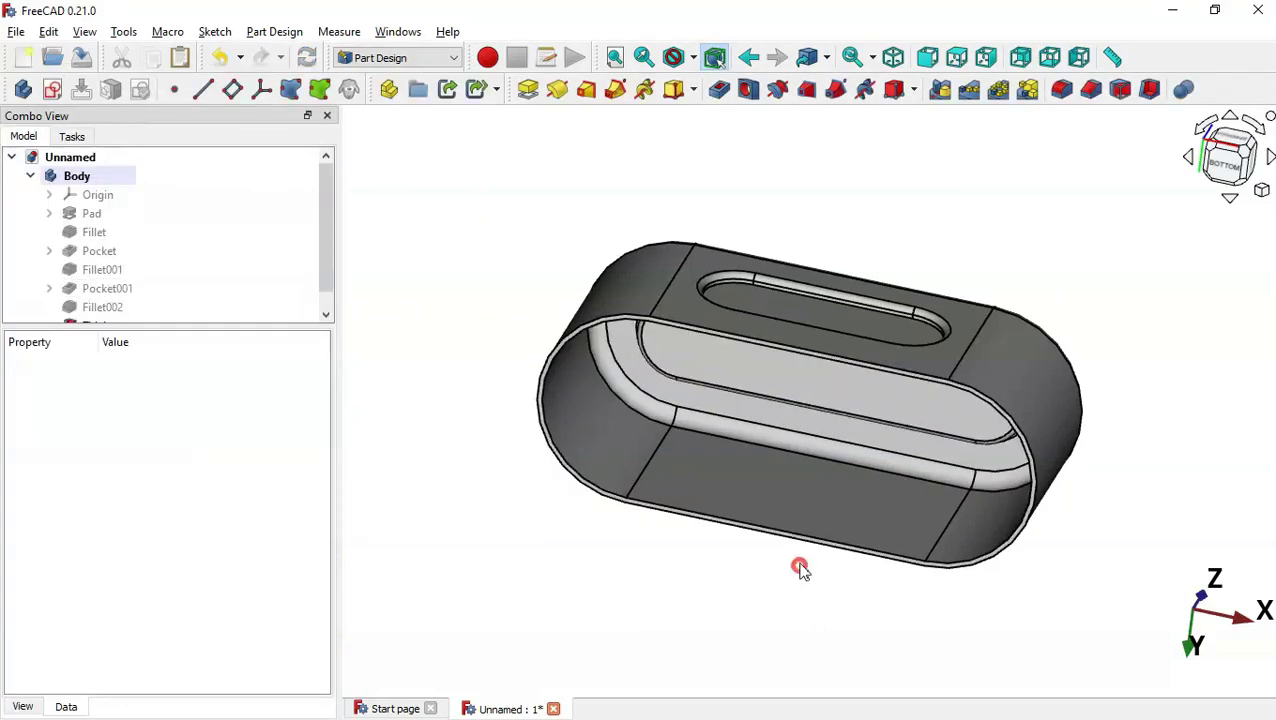
middle_click_drag(800, 567, 897, 533)
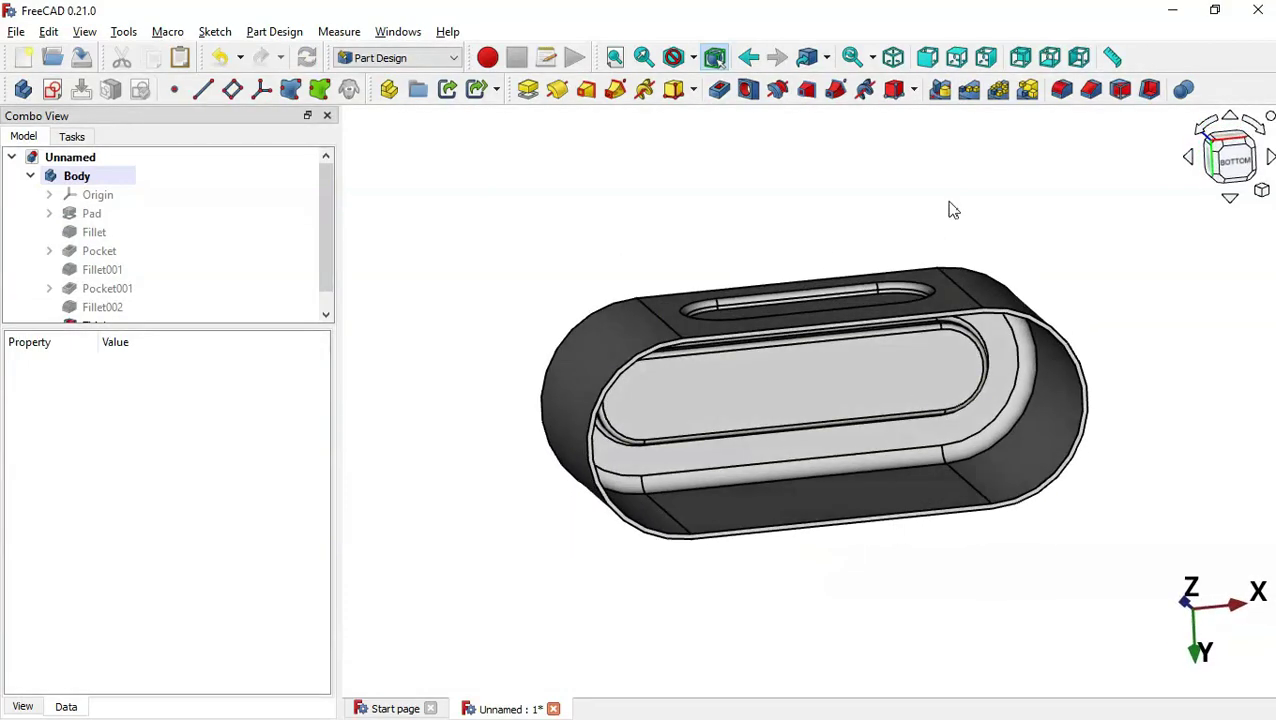
mouse_move(951, 208)
middle_mouse_down()
mouse_move(723, 524)
mouse_move(823, 455)
mouse_move(817, 476)
mouse_move(700, 400)
middle_mouse_up()
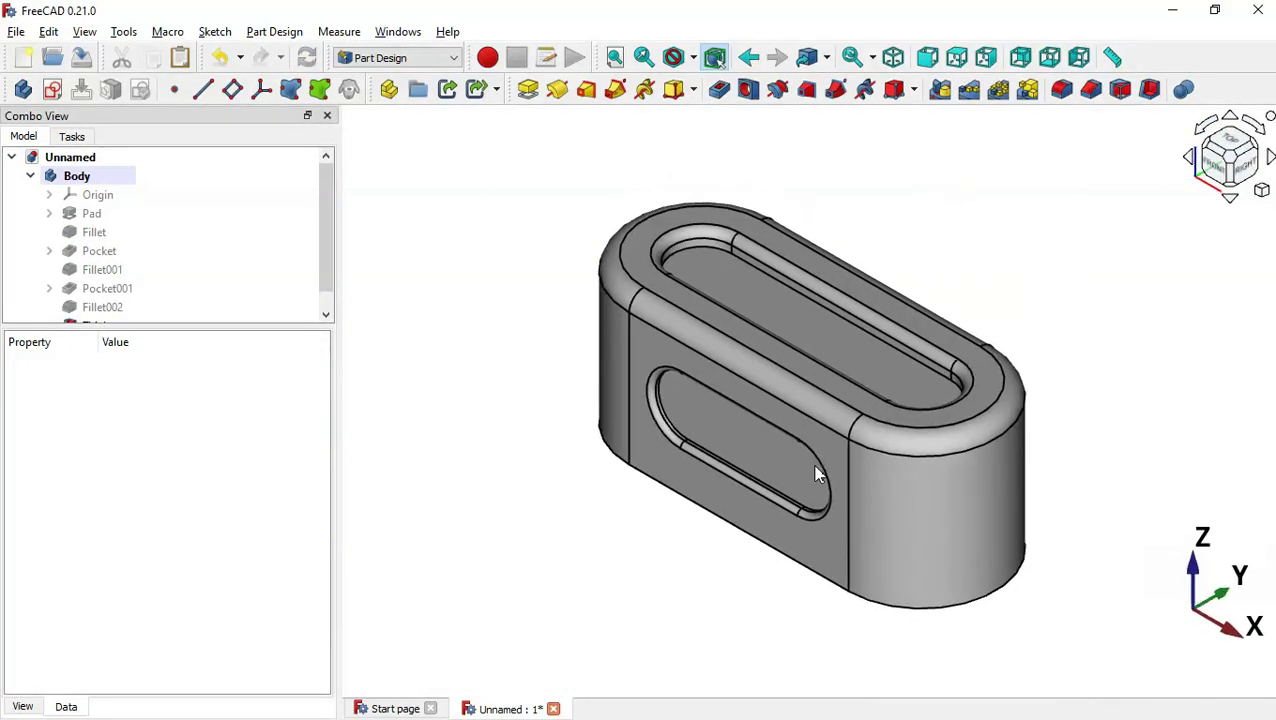
Check the top-face holes in the PDF drawing, and create a cylinder primitive in FreeCAD's Part workbench
key("alt+Tab")
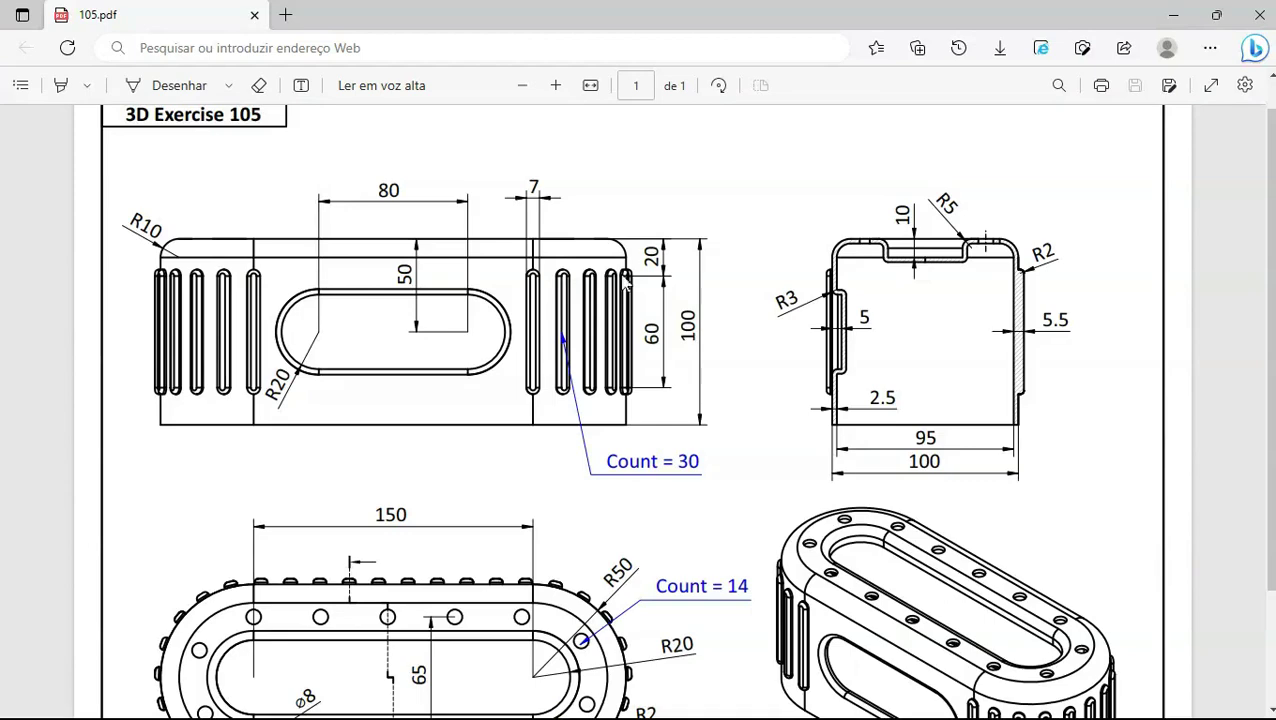
scroll(1262, 256, "down", 2)
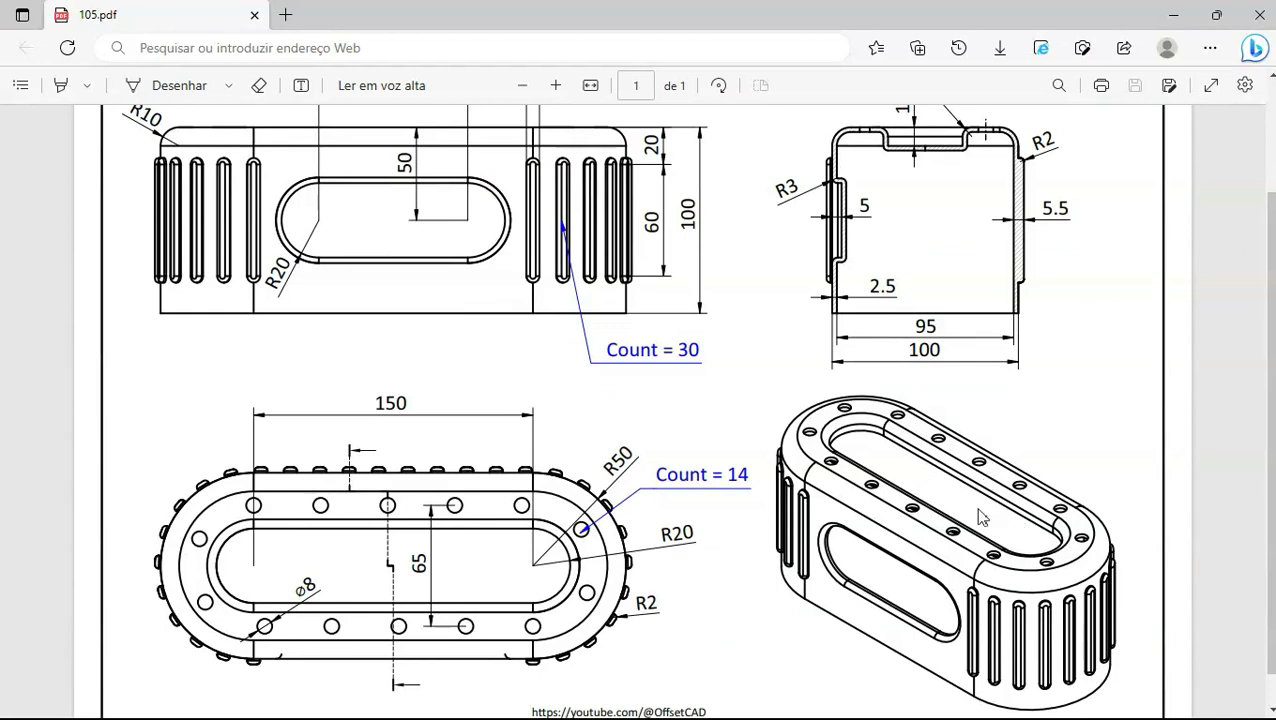
key("alt+Tab")
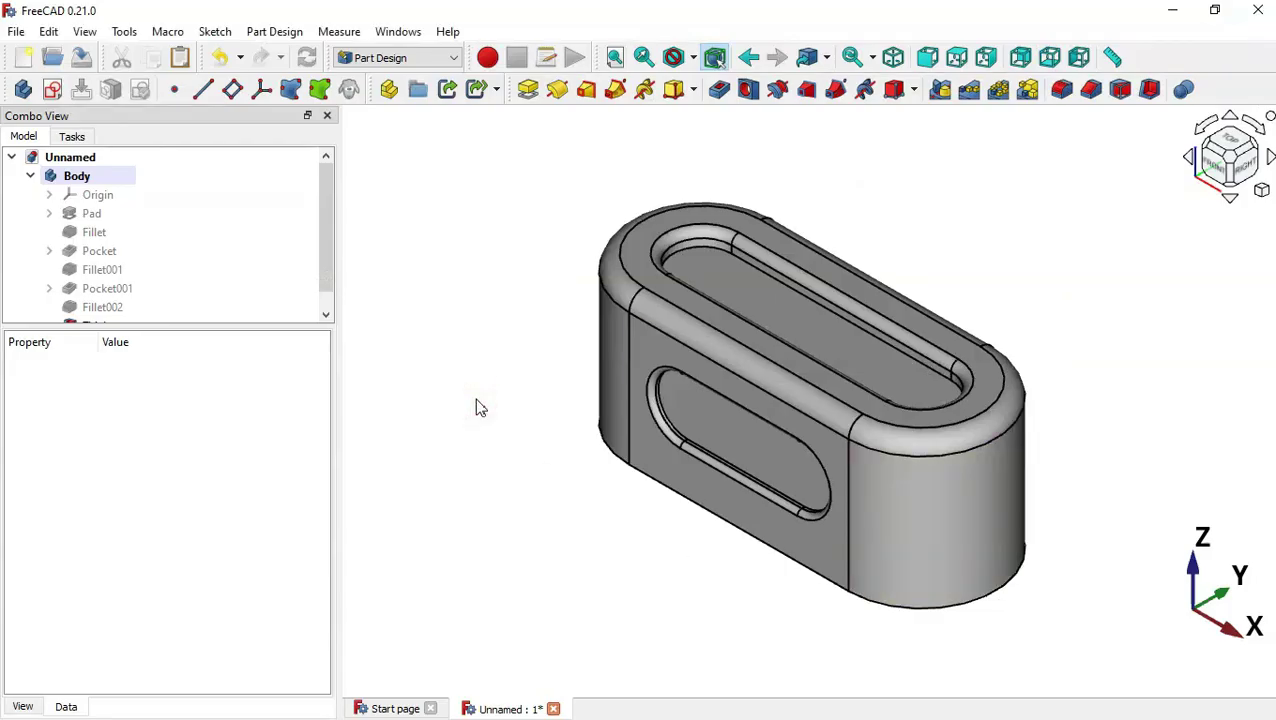
key("alt+Tab")
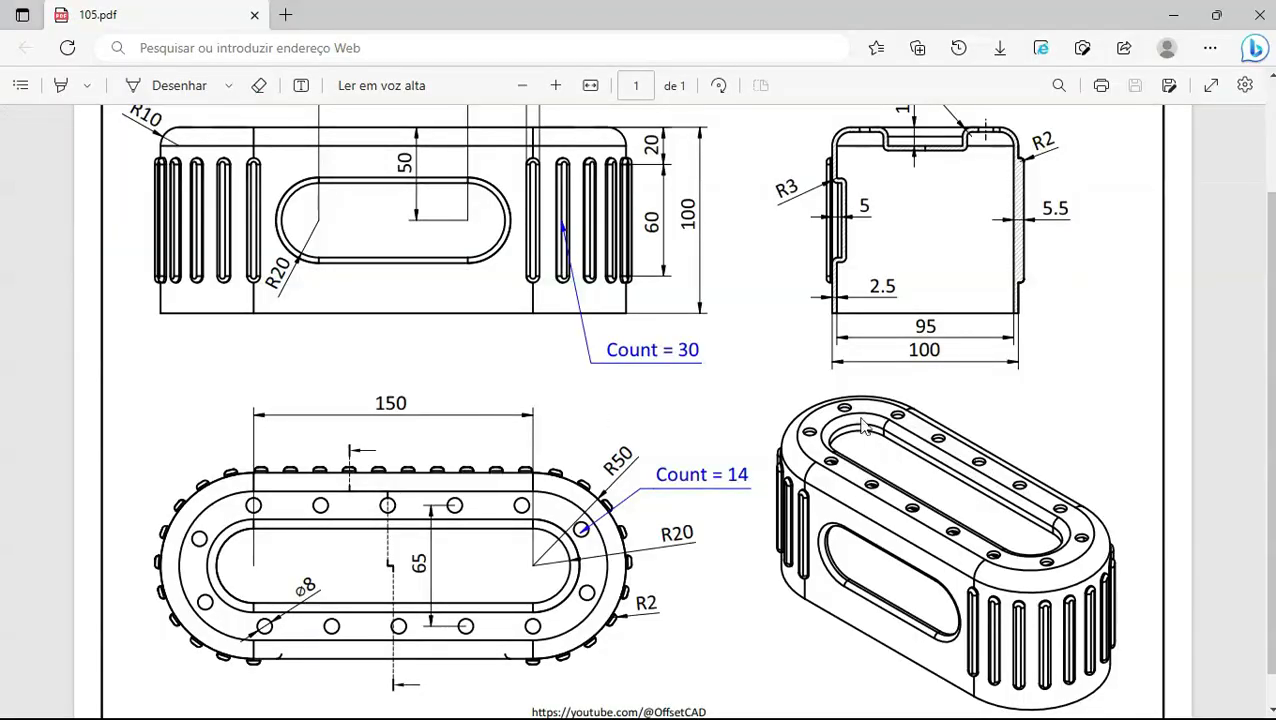
key("alt+Tab")
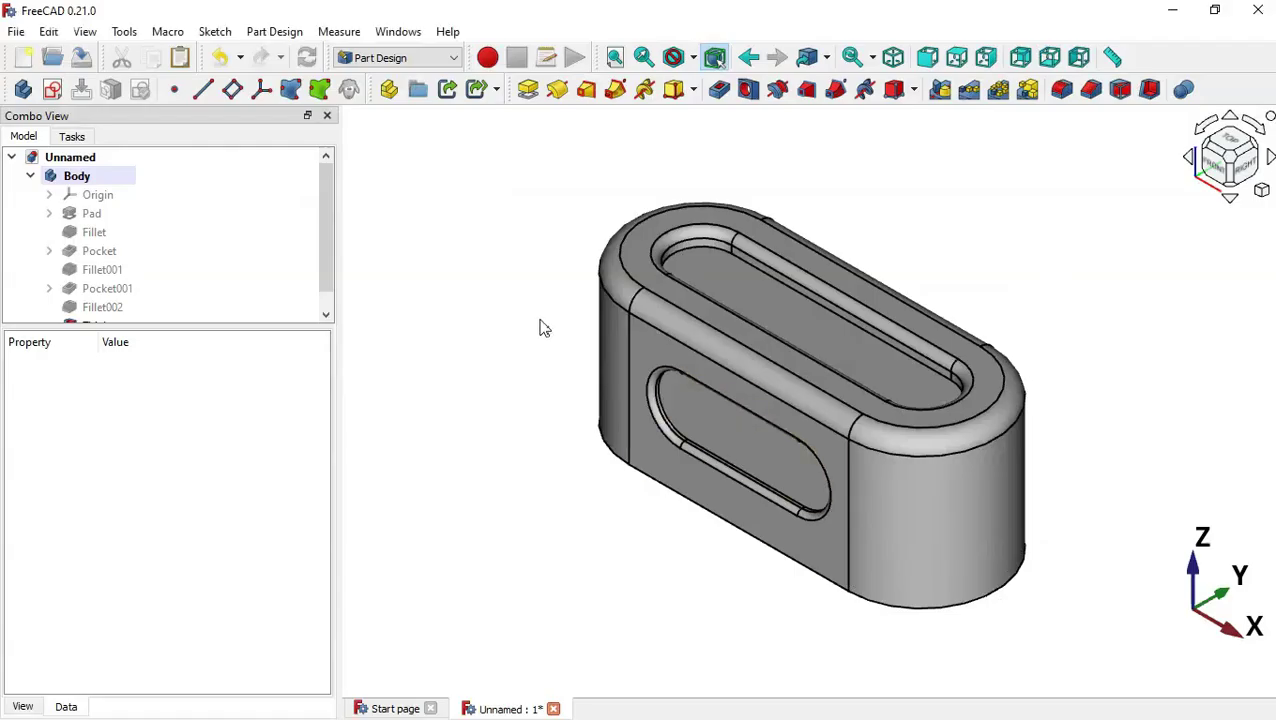
left_click(446, 60)
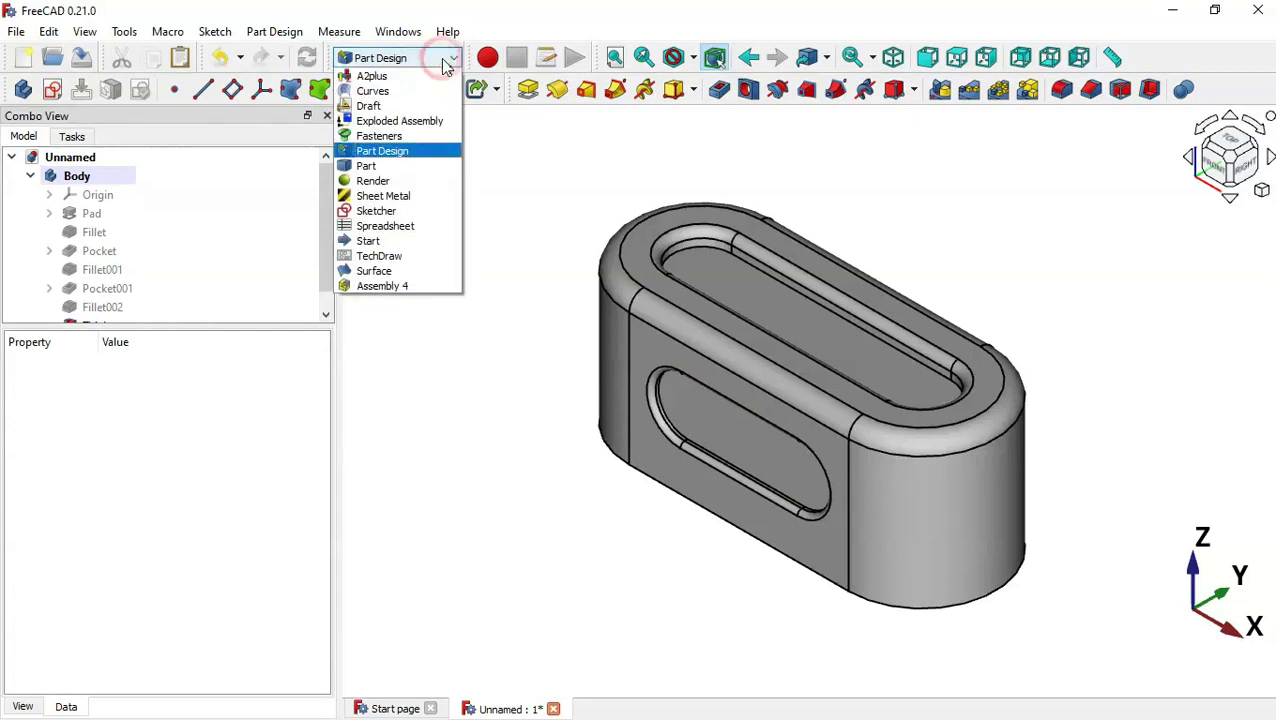
left_click(368, 166)
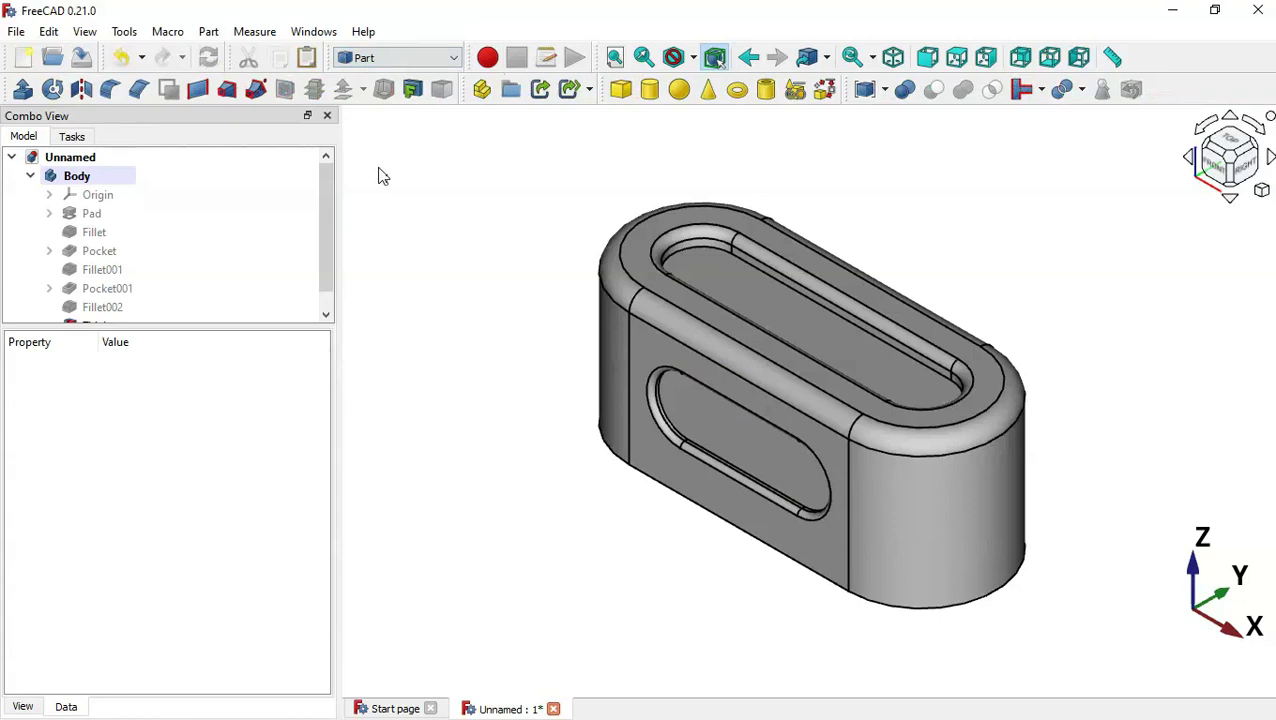
left_click(650, 90)
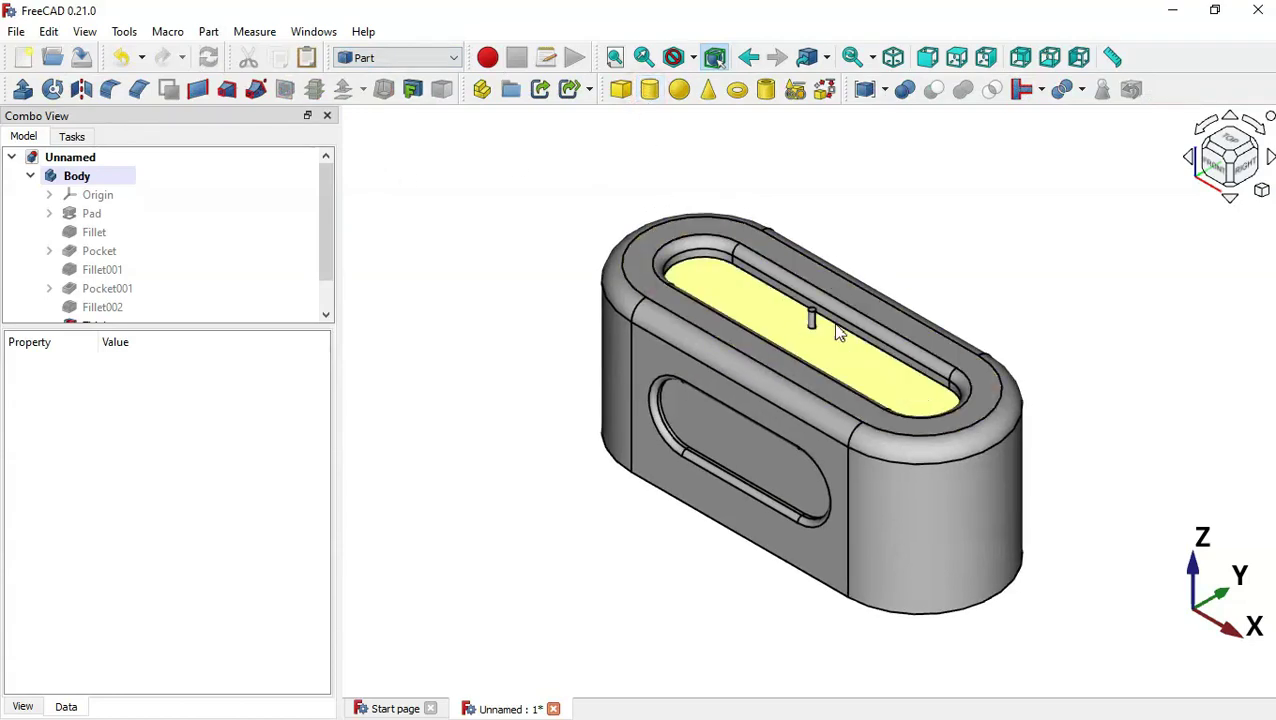
scroll(840, 340, "up", 2)
scroll(840, 338, "up", 2)
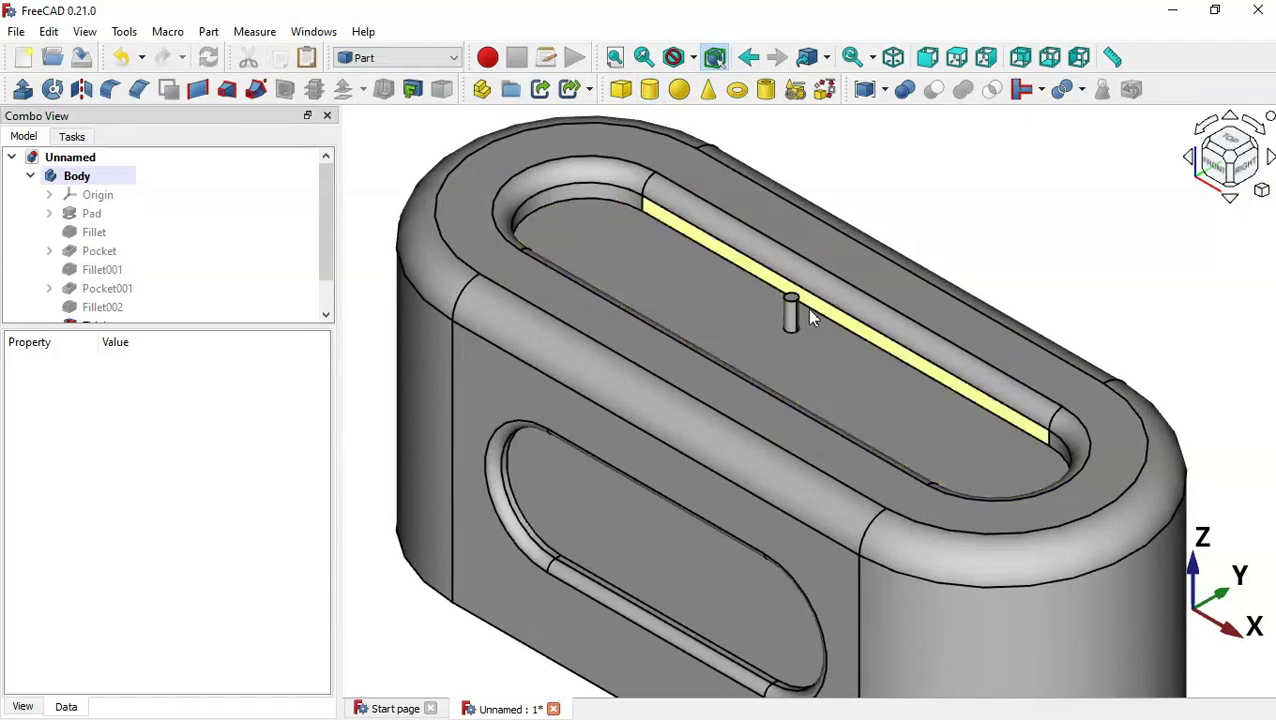
scroll(820, 305, "down", 4)
scroll(838, 298, "up", 3)
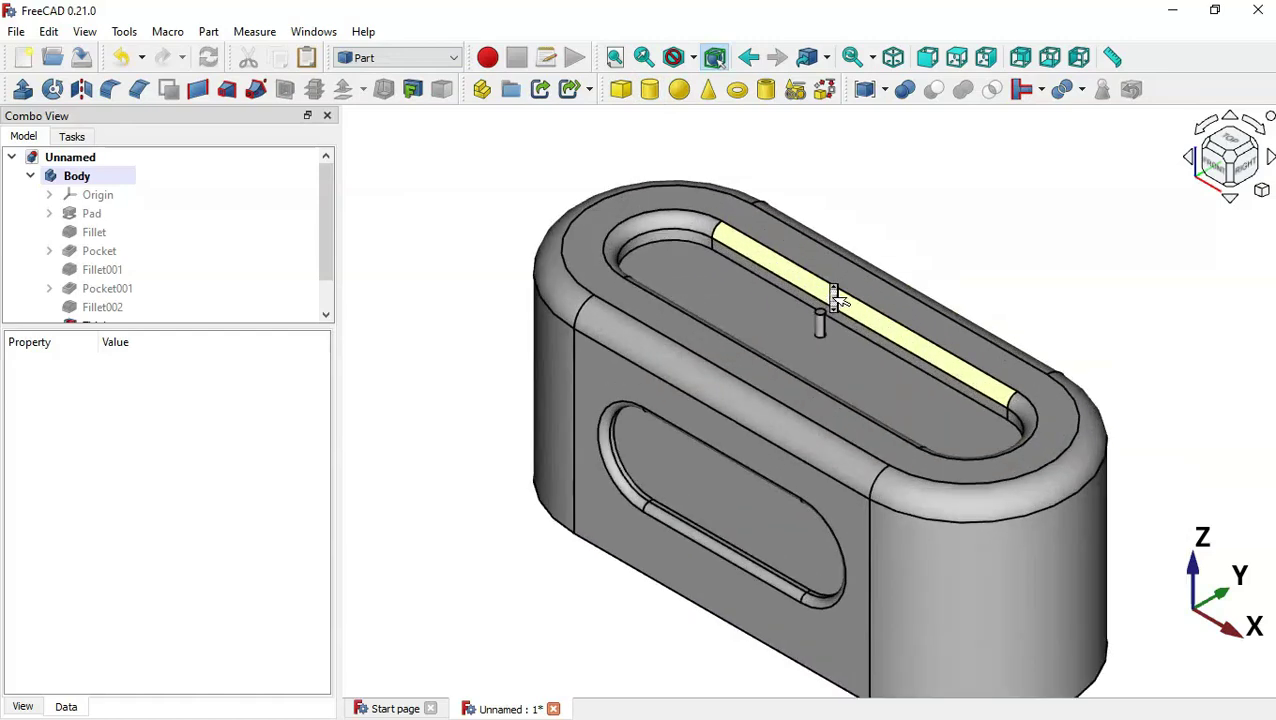
scroll(820, 311, "up", 3)
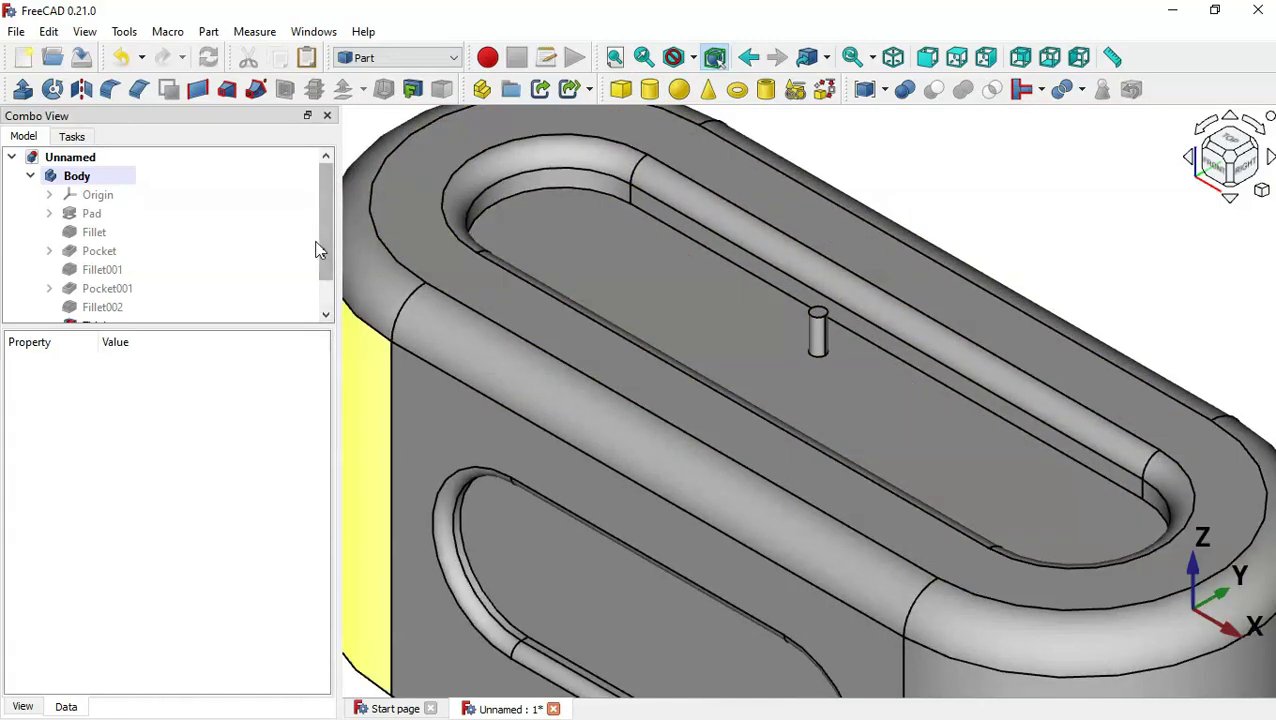
Set the new cylinder's radius to 4 mm, checking the hole diameter in the PDF drawing
scroll(323, 169, "down", 1)
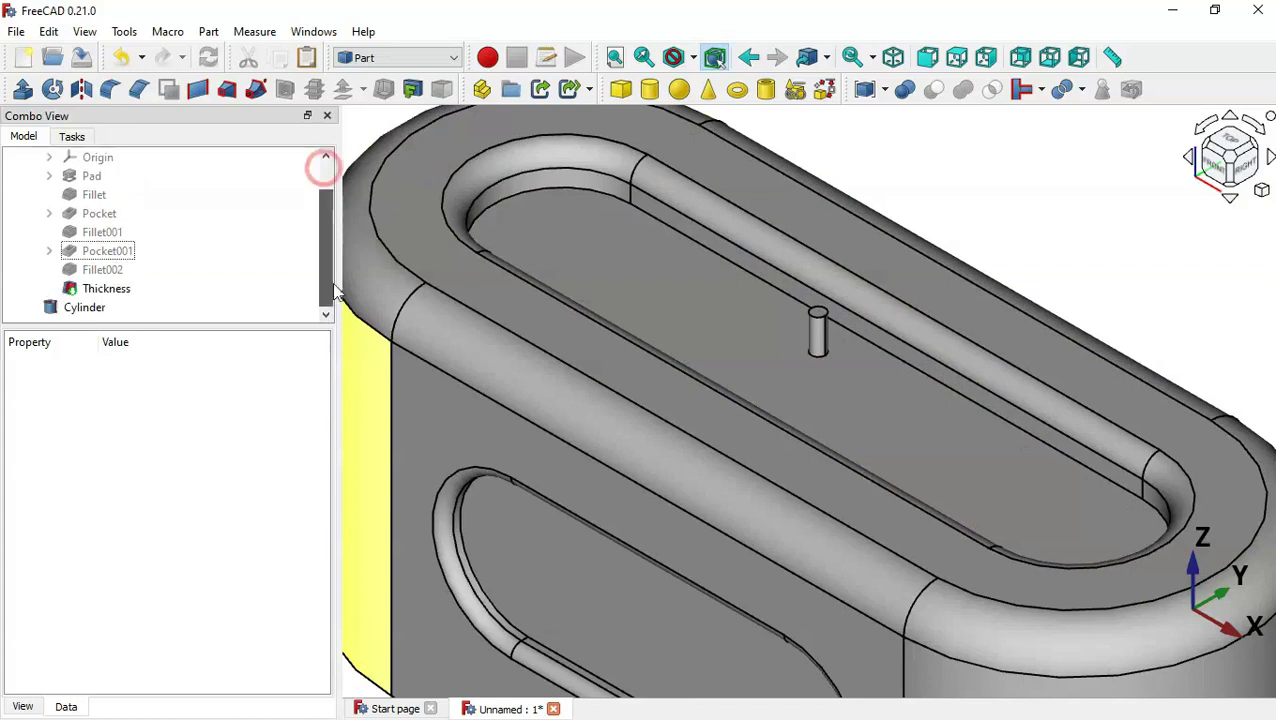
left_click(47, 310)
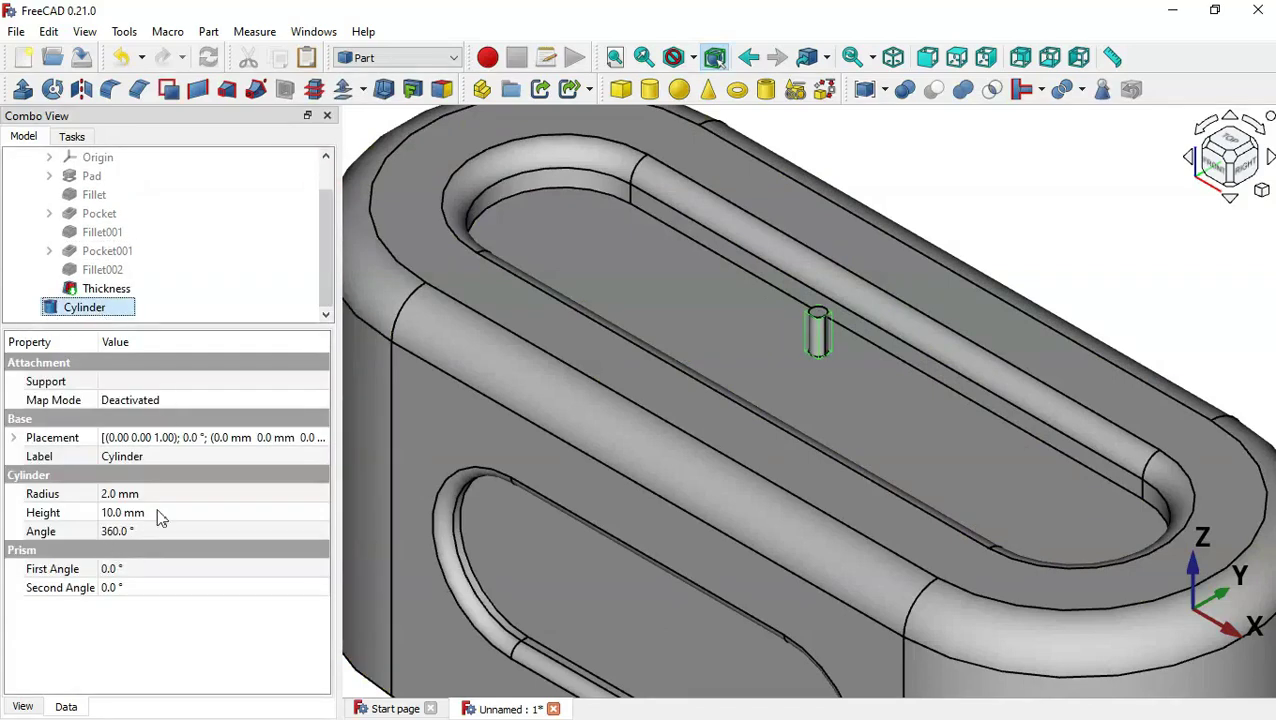
left_click(192, 494)
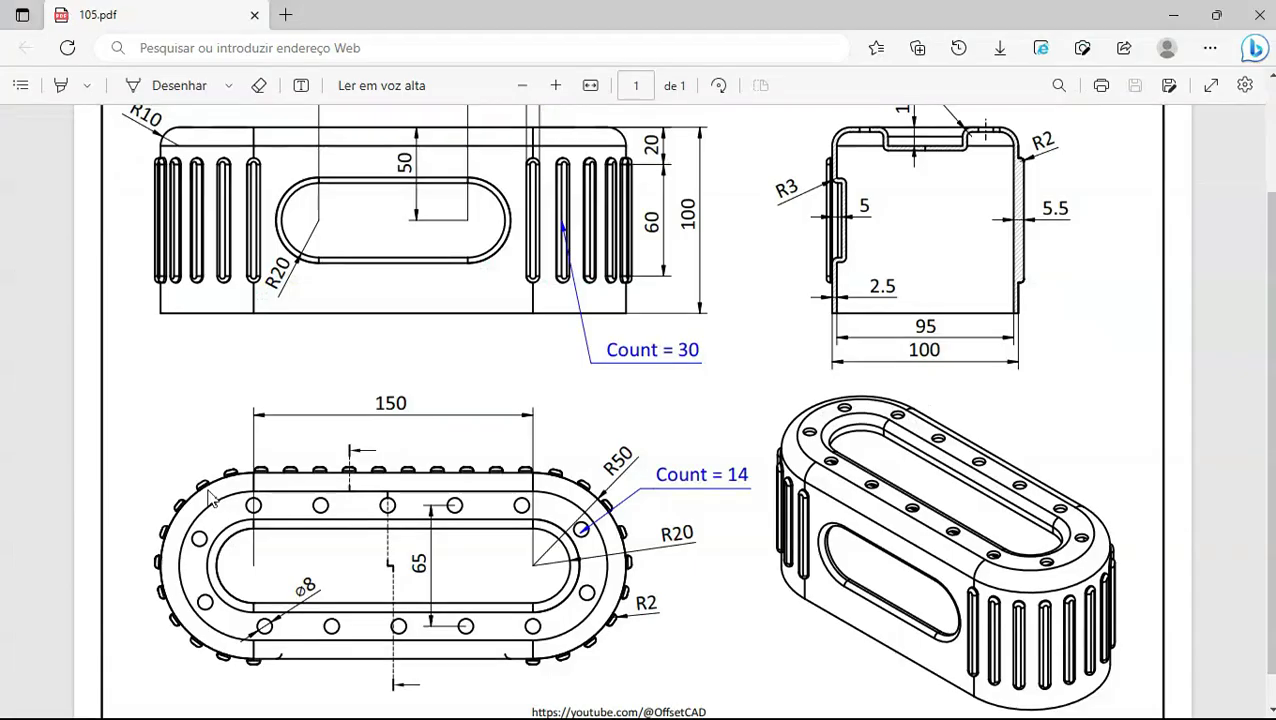
key("alt+Tab")
key("alt+Tab")
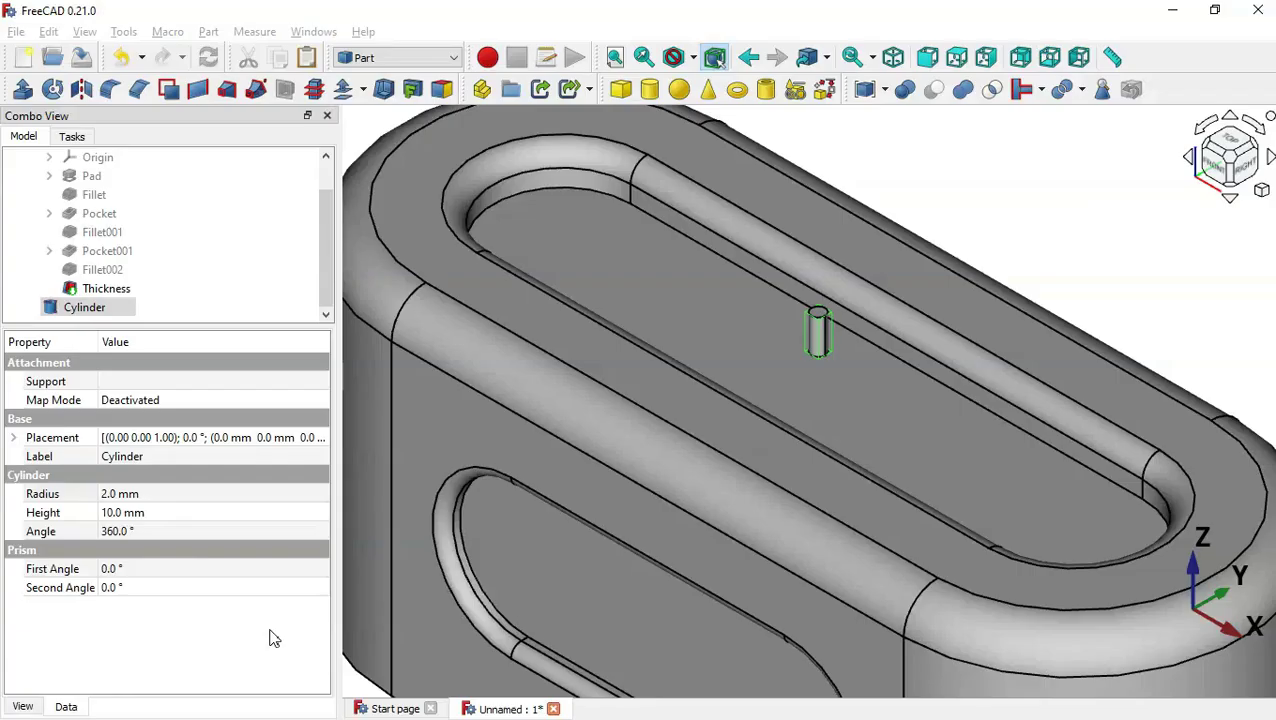
left_click(191, 494)
type("4")
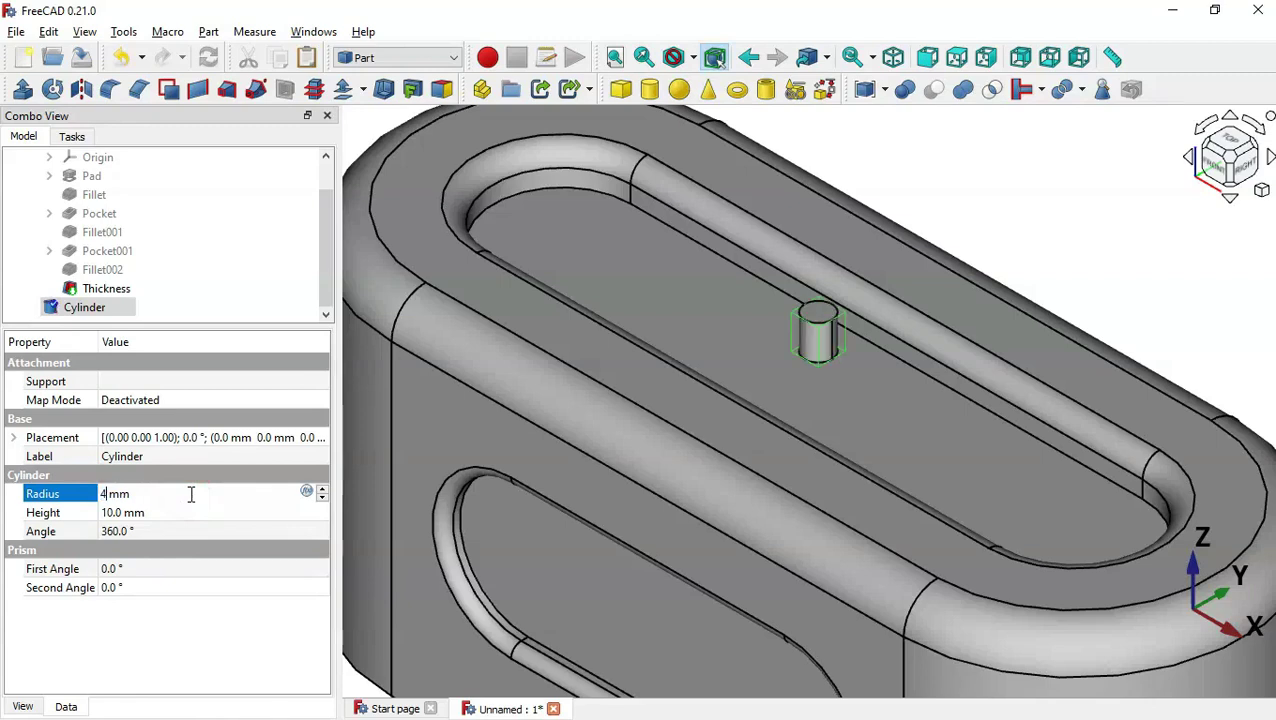
left_click(186, 514)
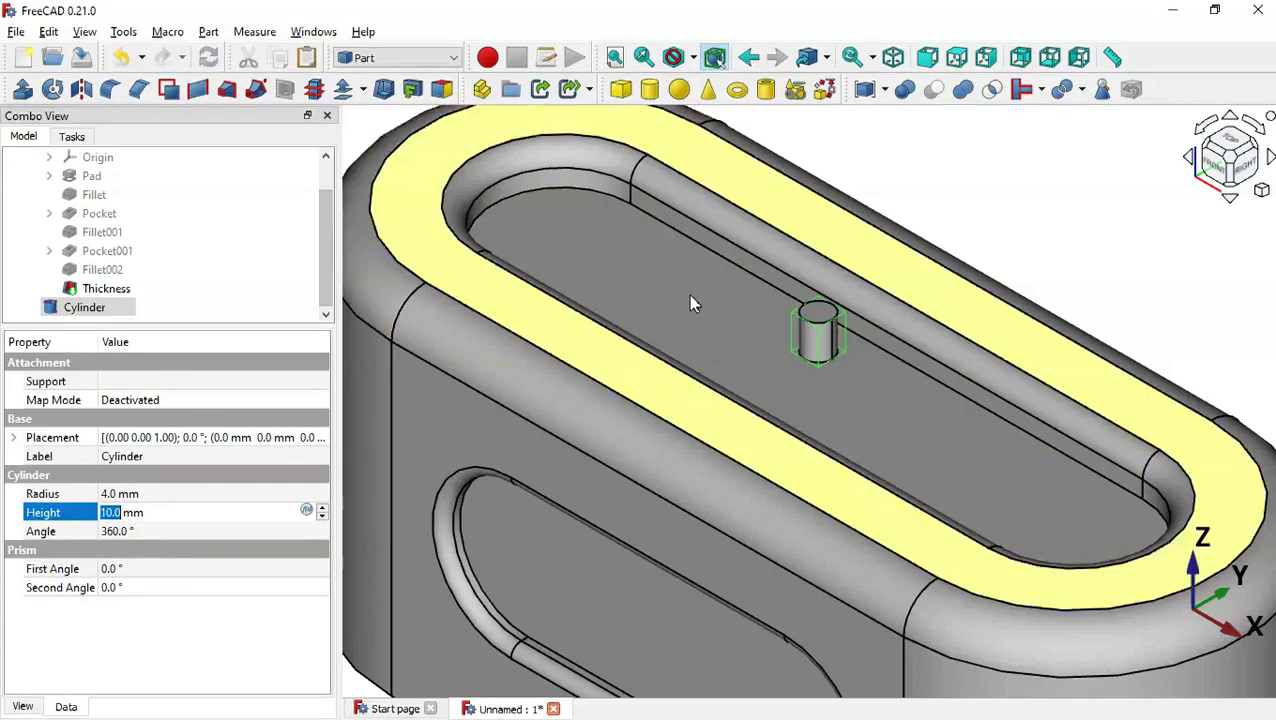
scroll(690, 302, "down", 3)
scroll(1010, 295, "down", 1)
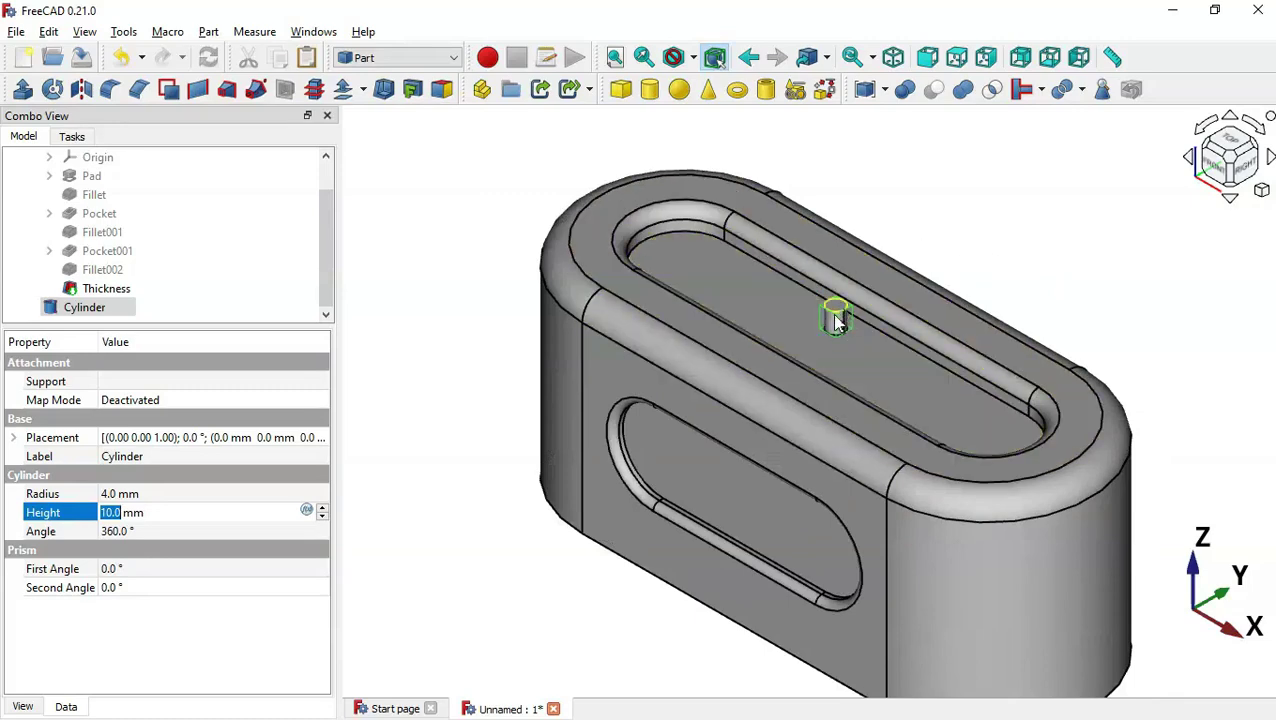
Paste a copy of the body's base slot sketch outside the body, and inspect it around the top face
left_click(470, 160)
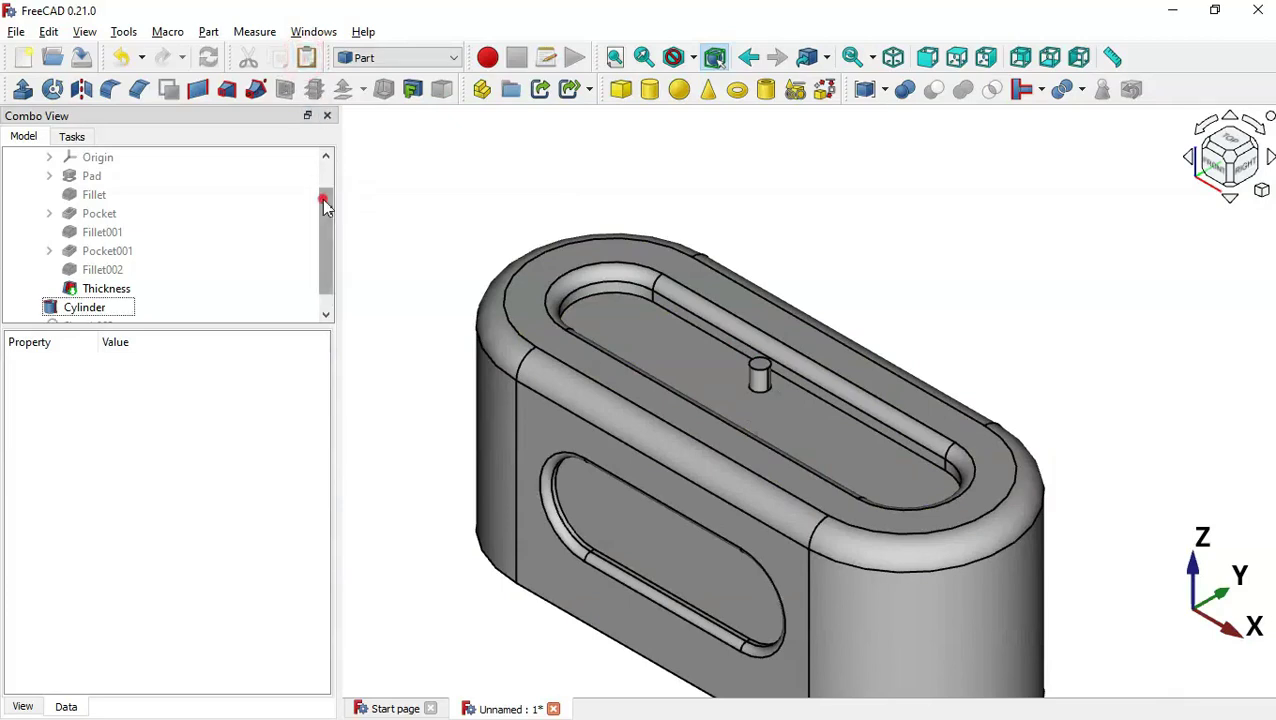
scroll(325, 205, "down", 1)
left_click(108, 308)
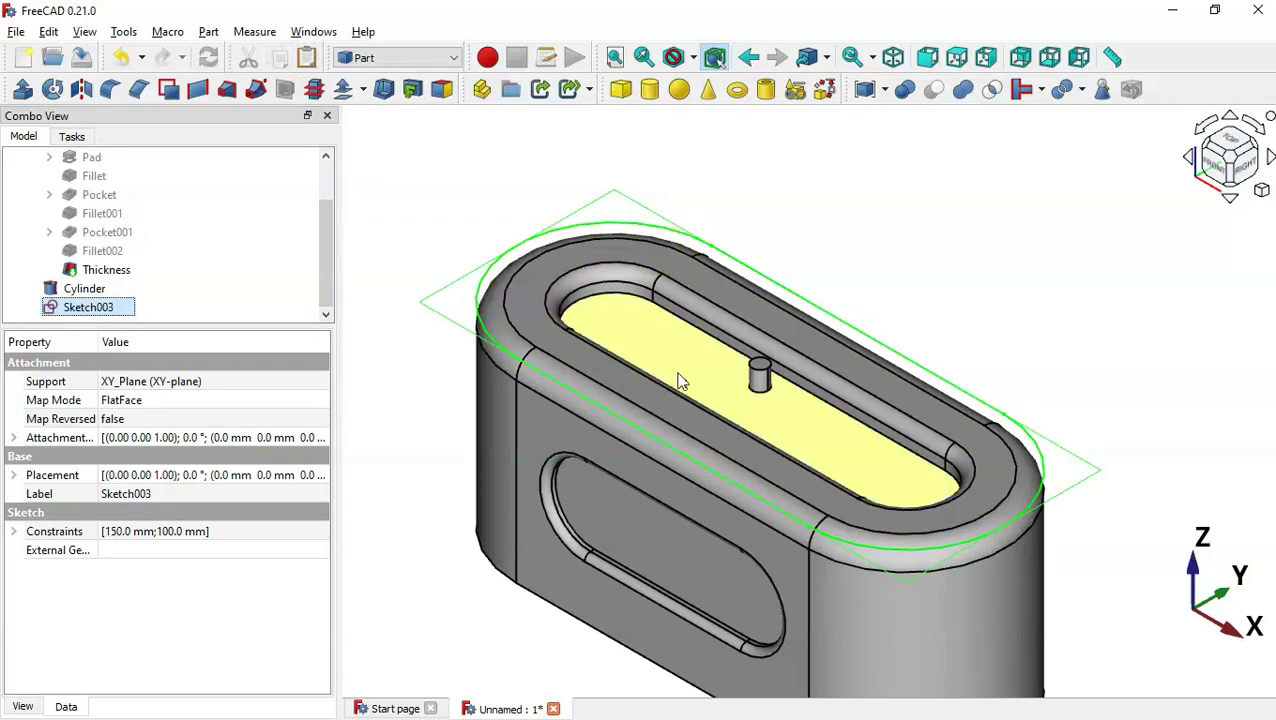
key("1")
key("0")
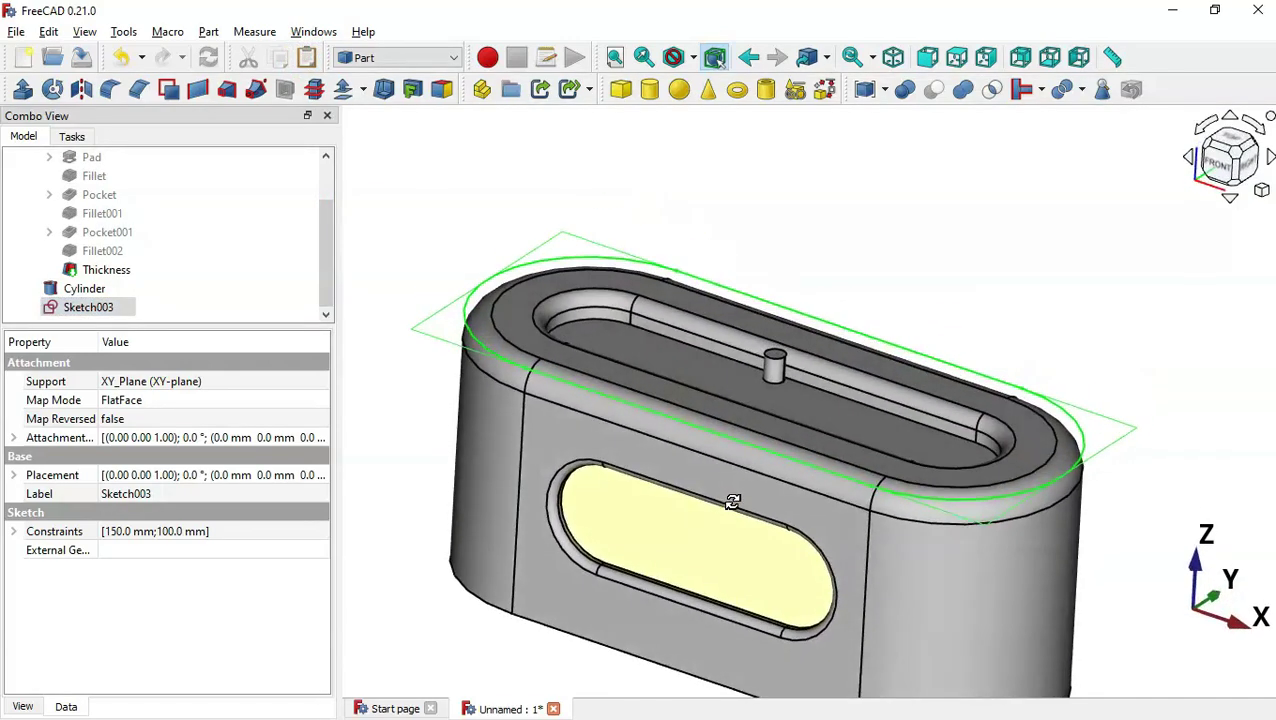
scroll(776, 340, "down", 2)
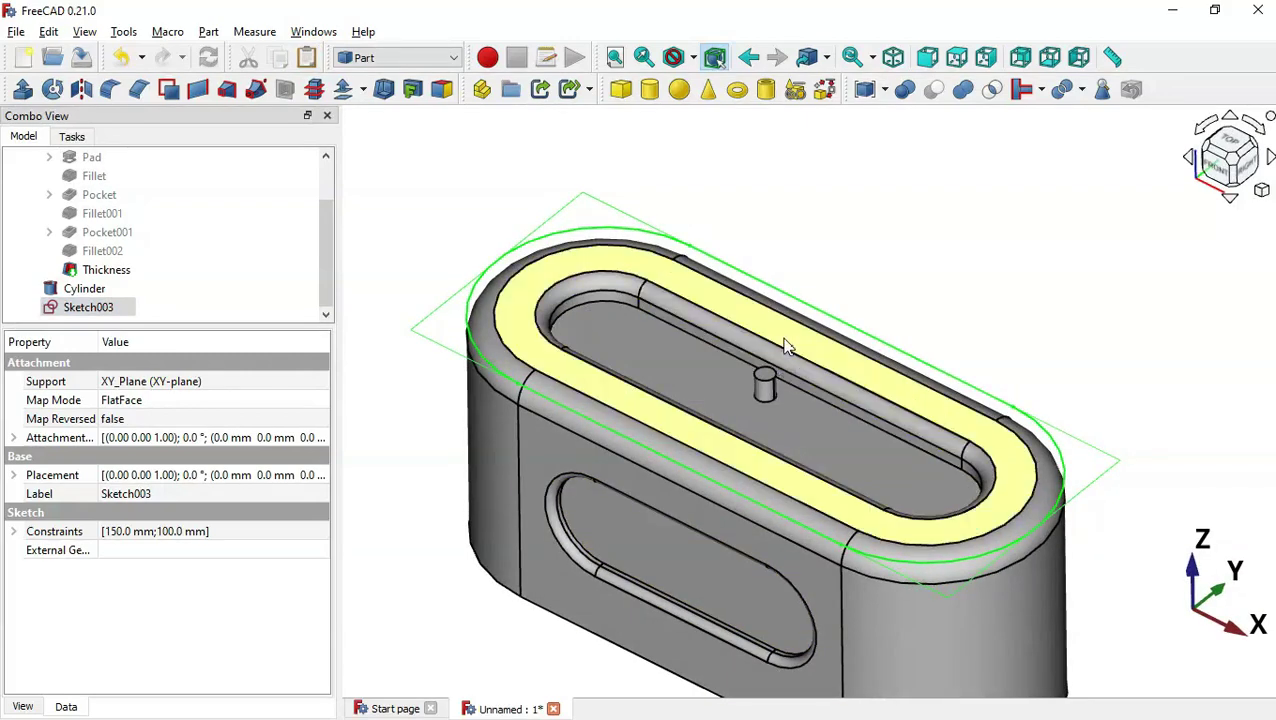
scroll(785, 345, "down", 2)
scroll(845, 393, "up", 3)
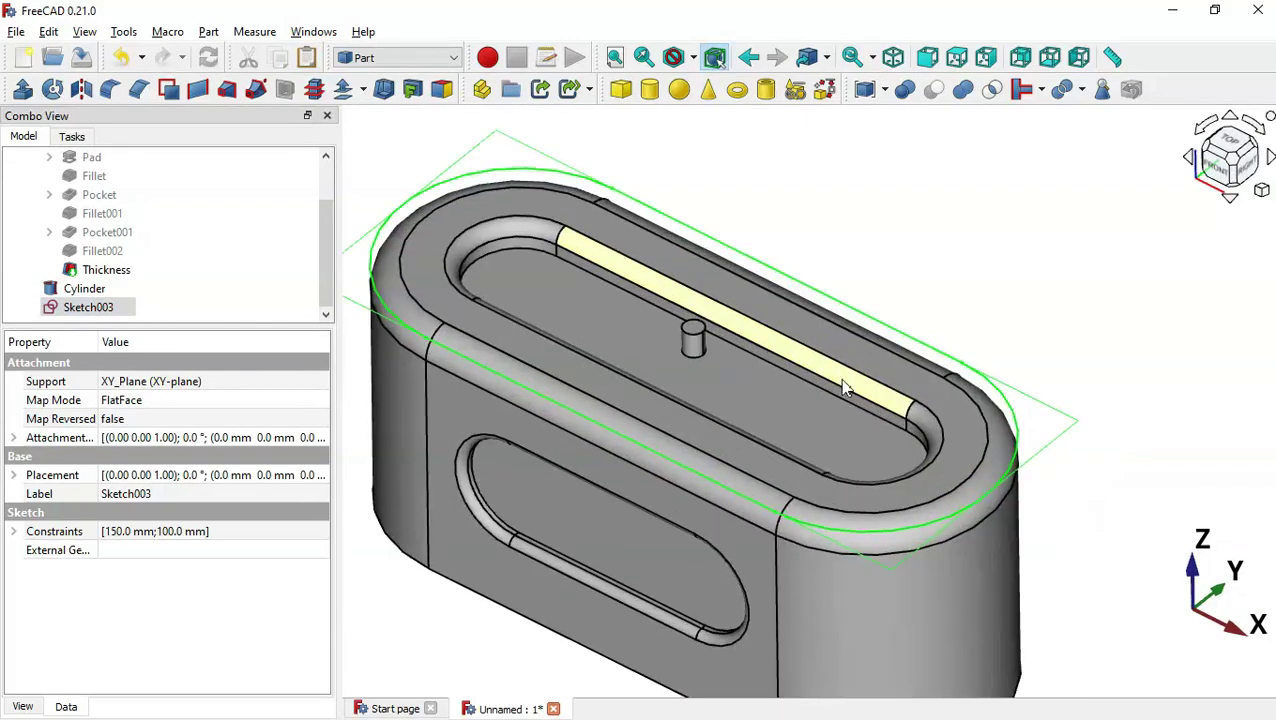
scroll(845, 393, "down", 2)
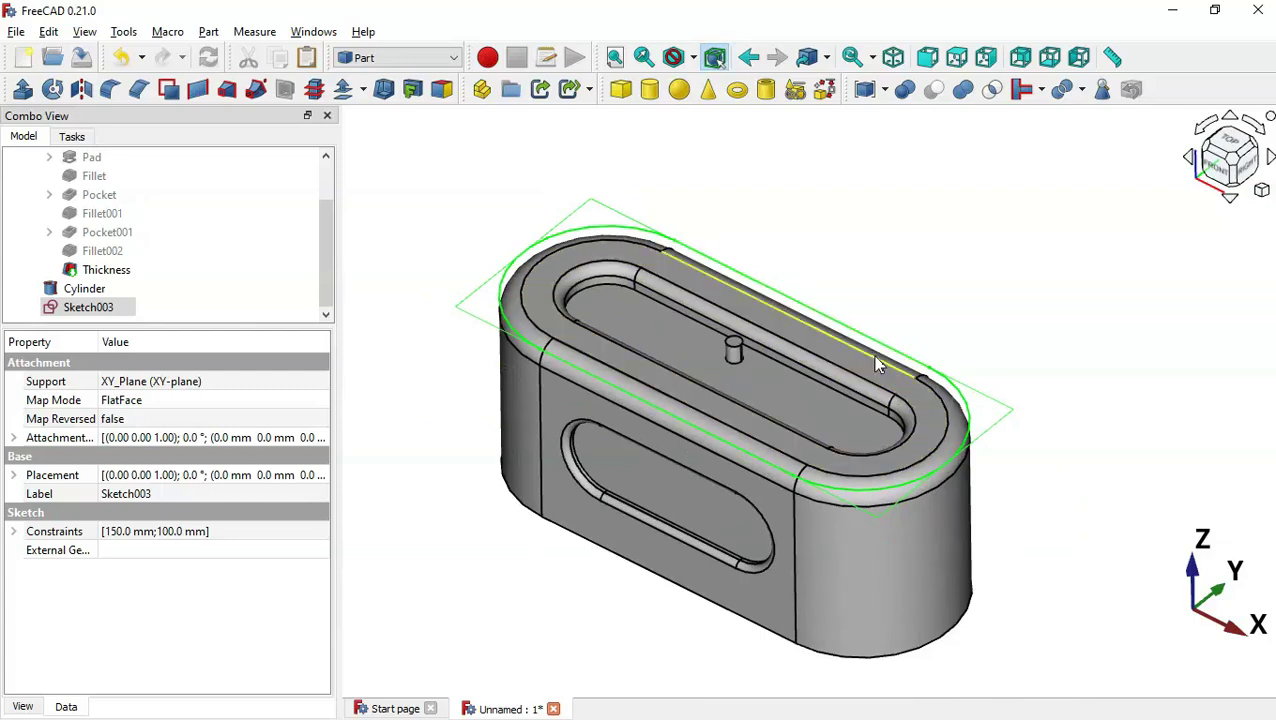
Set the copied slot sketch's height constraint to 65 mm, taking the hole spacing from the PDF drawing
key("alt+Tab")
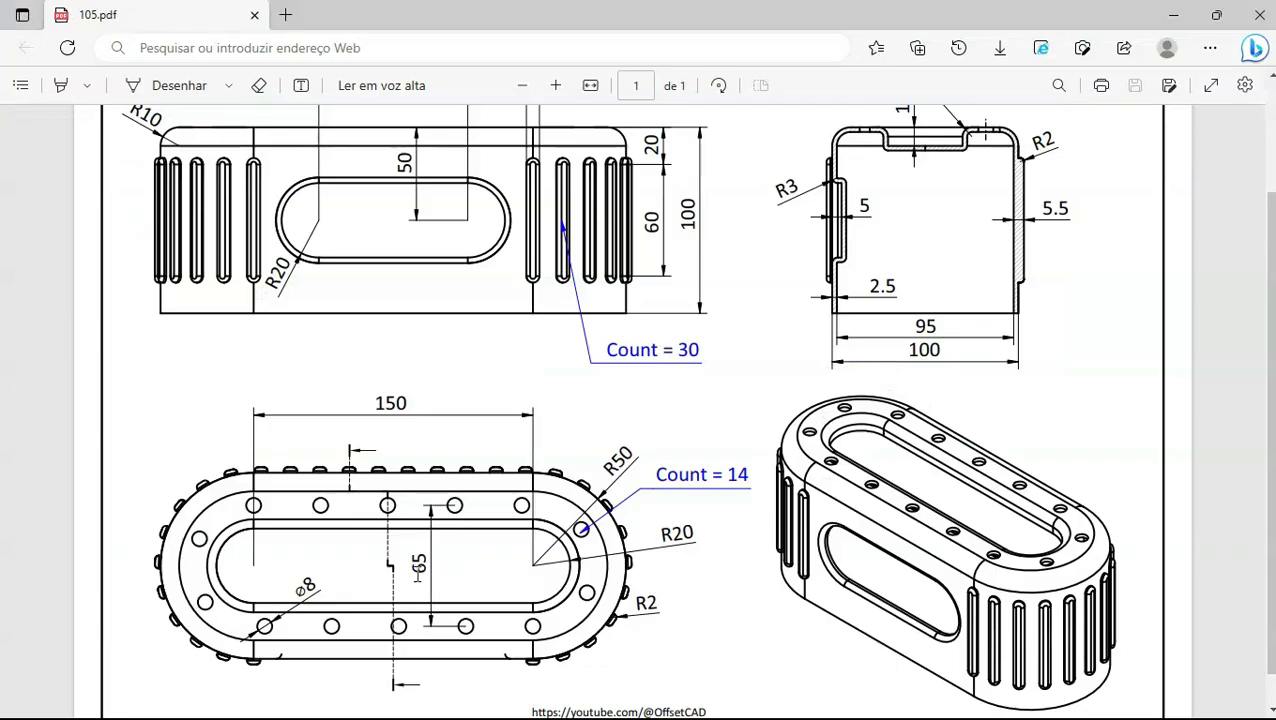
key("alt+Tab")
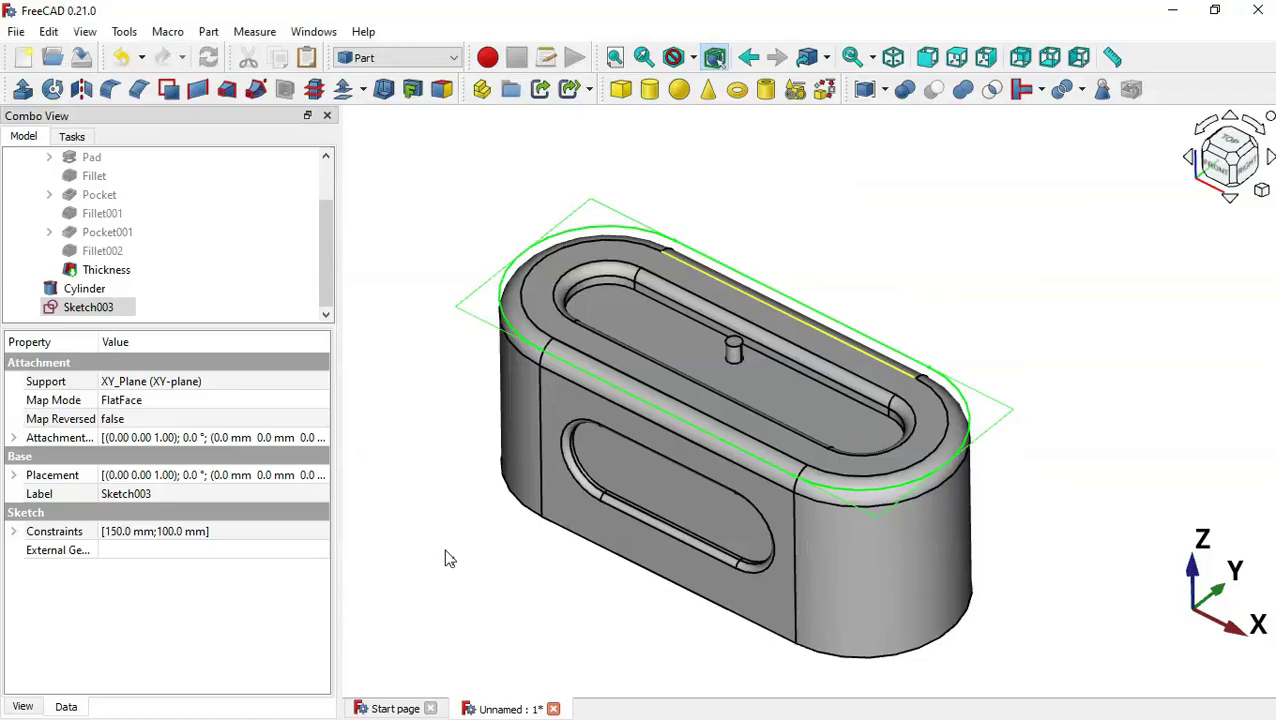
left_click(85, 312)
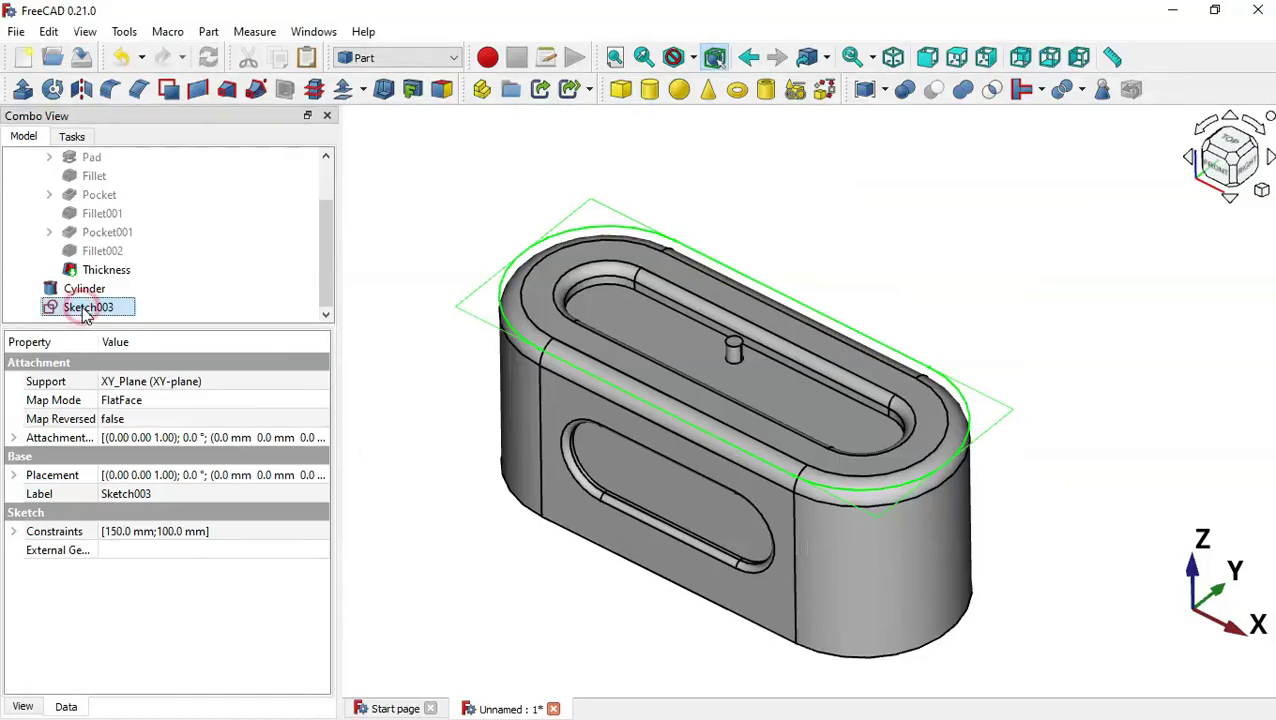
left_click(14, 533)
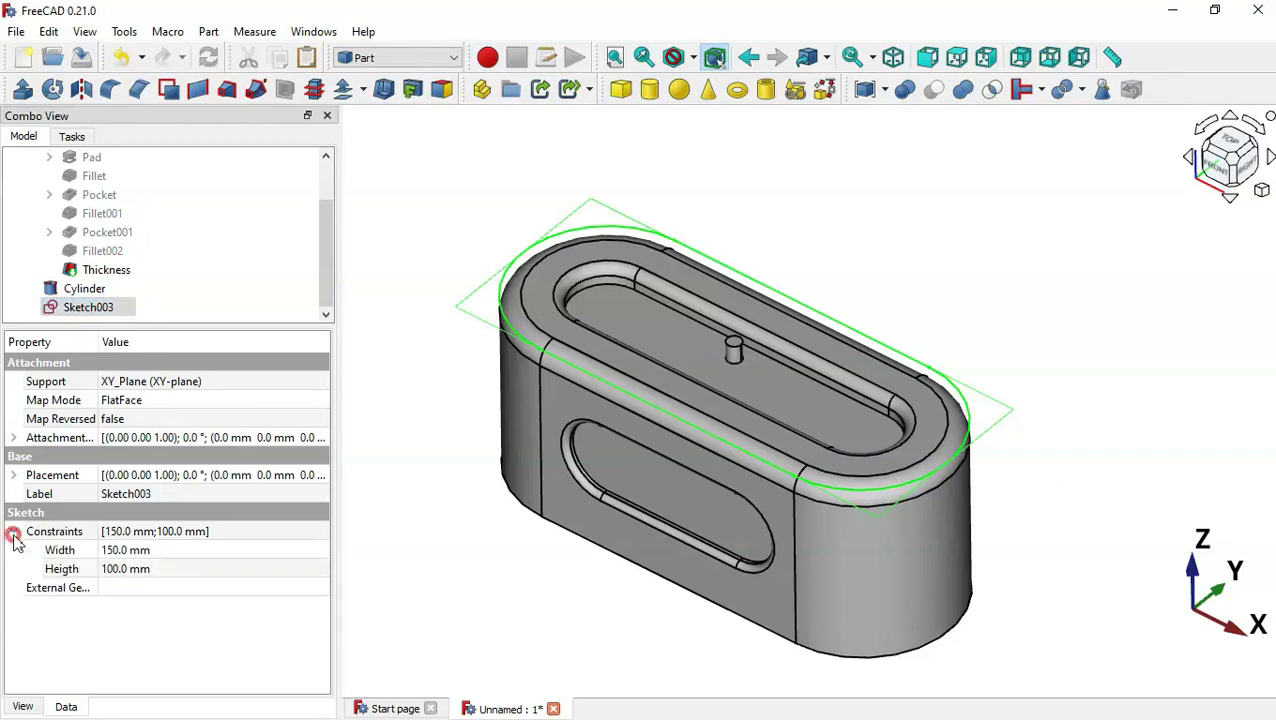
left_click(155, 570)
type("65")
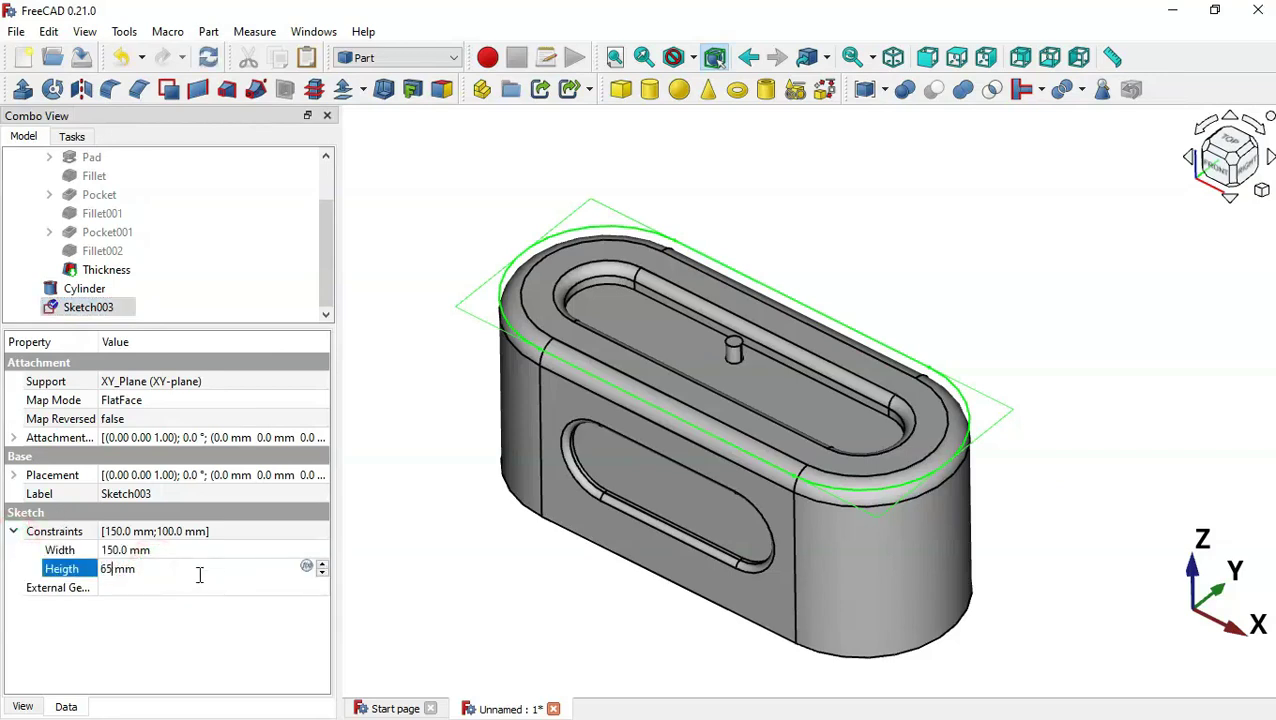
key("Return")
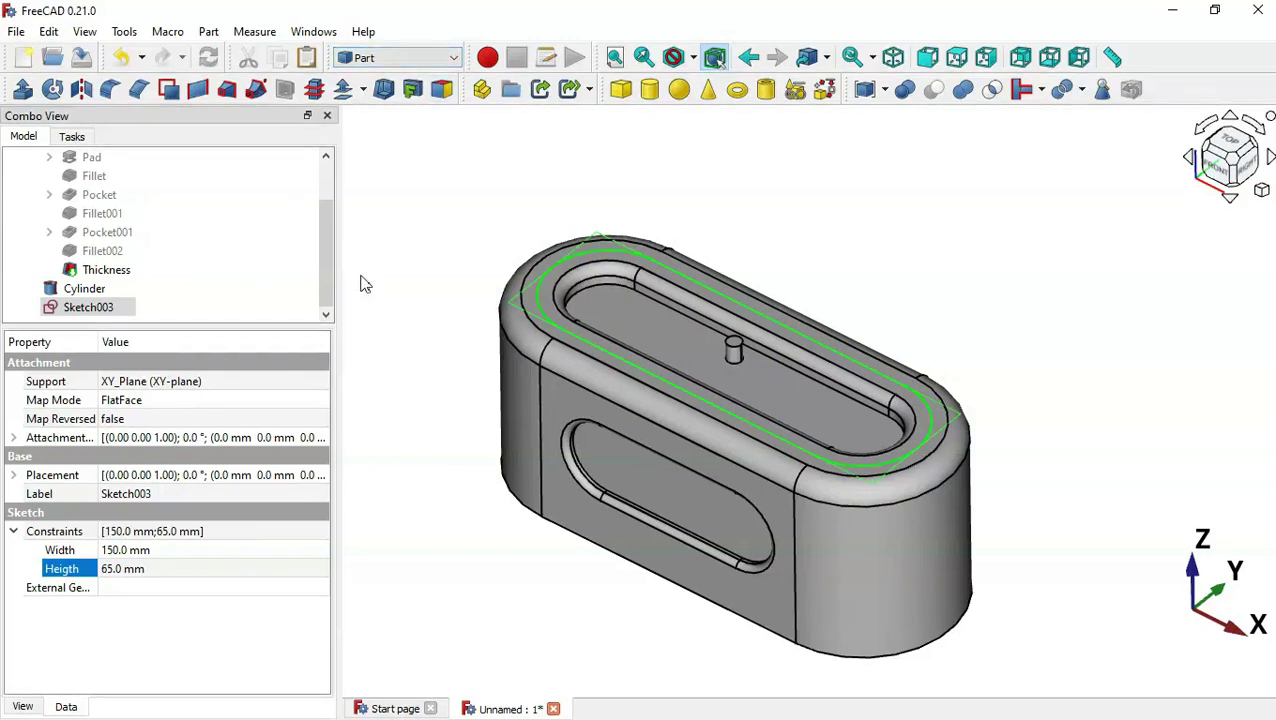
Switch to the Draft workbench and hide the working plane grid
left_click(588, 193)
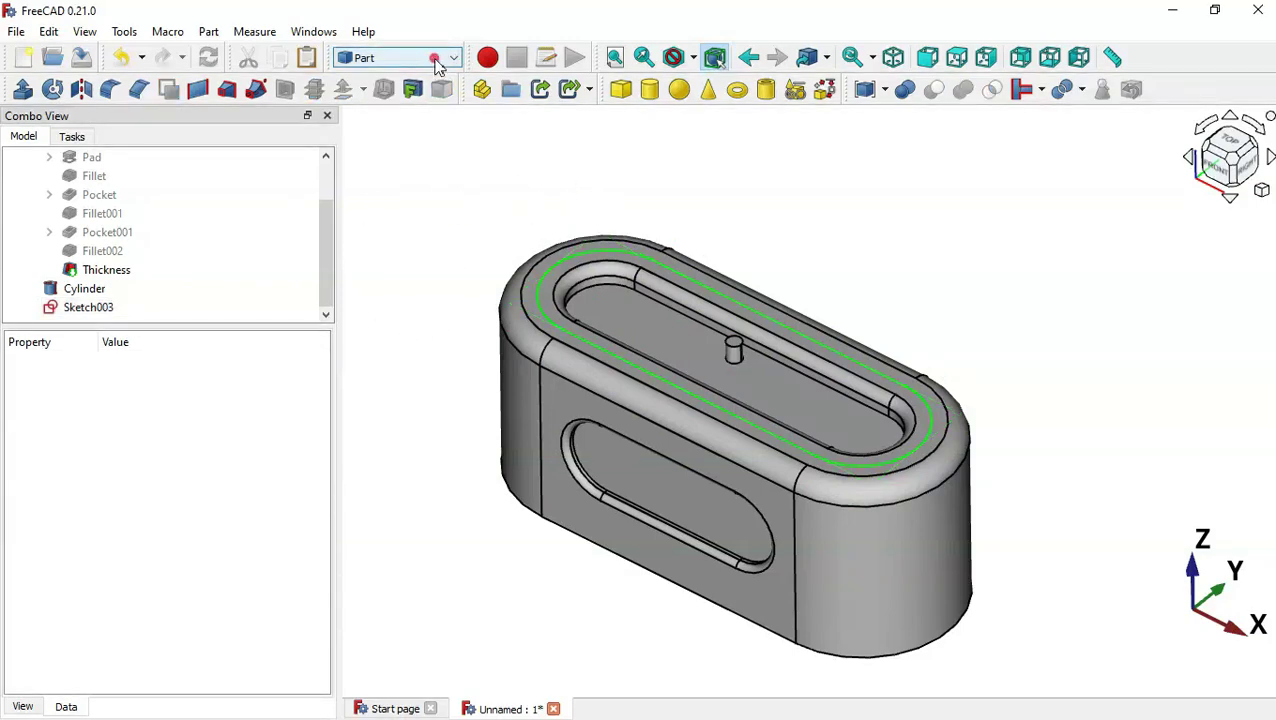
left_click(436, 57)
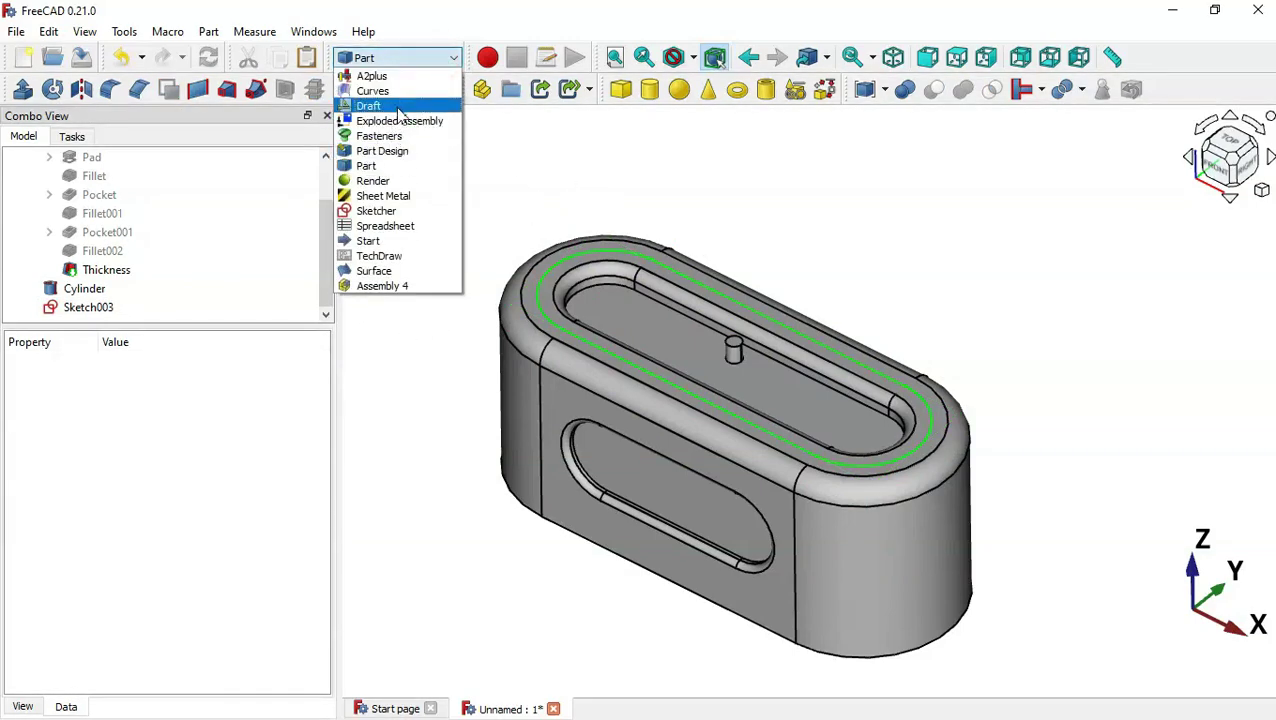
left_click(398, 105)
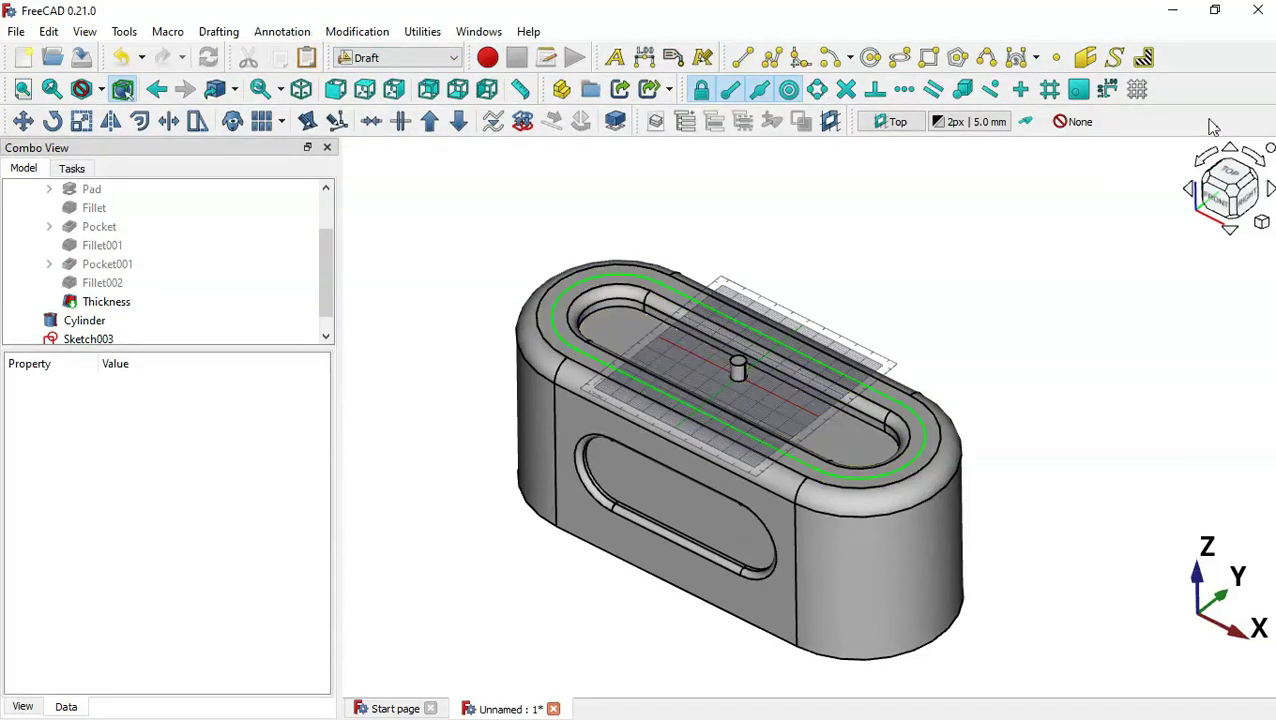
left_click(1137, 90)
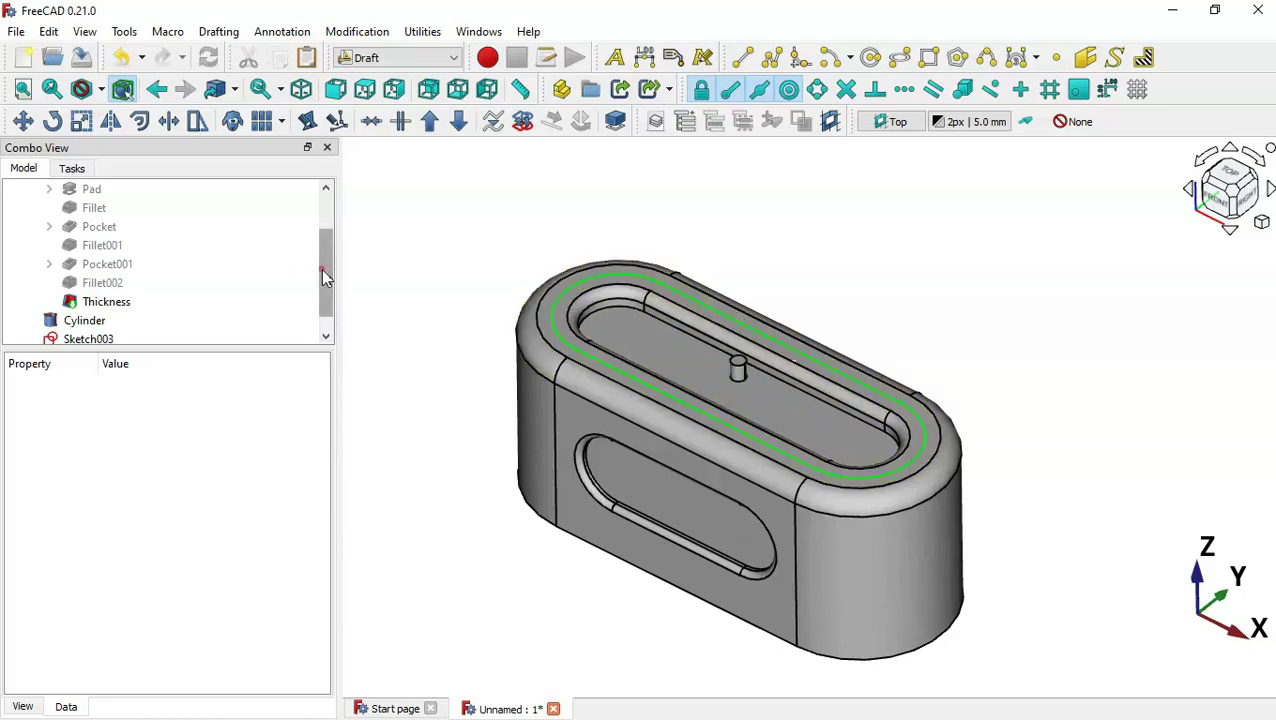
Create a path array of the cylinder along the copied slot sketch
left_click_drag(321, 269, 322, 321)
left_click(84, 305)
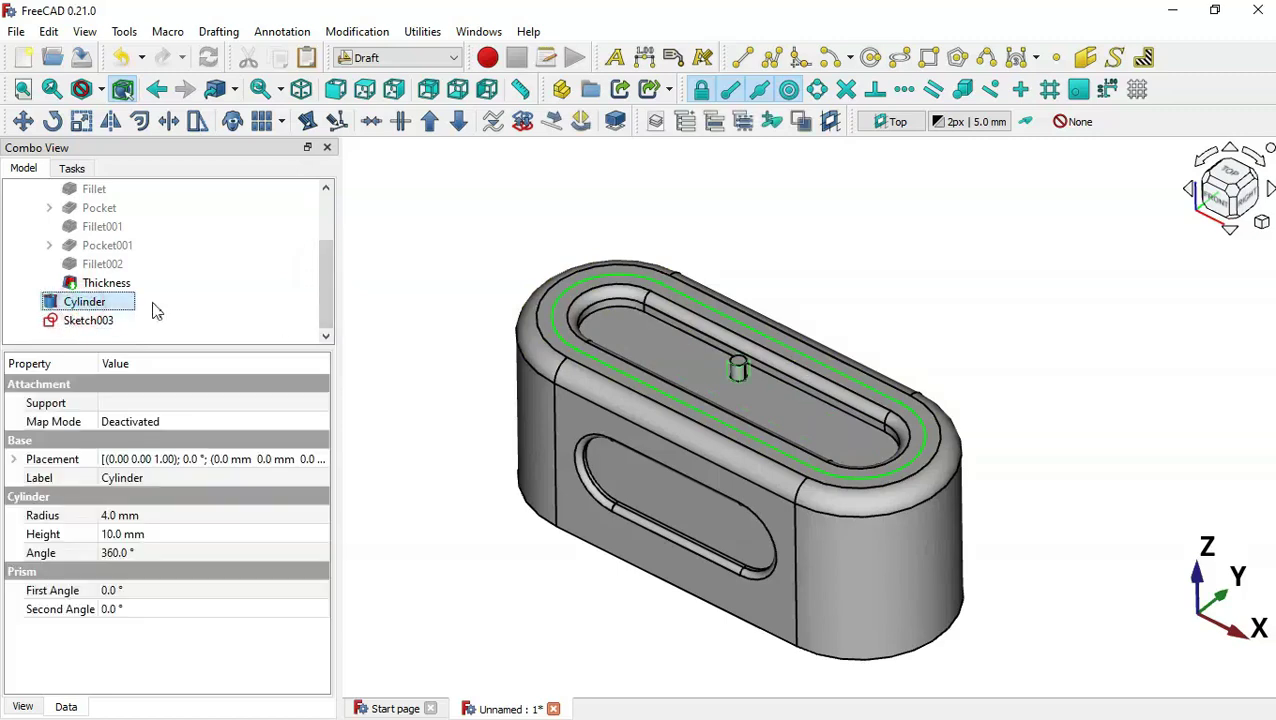
left_click(90, 322, "ctrl")
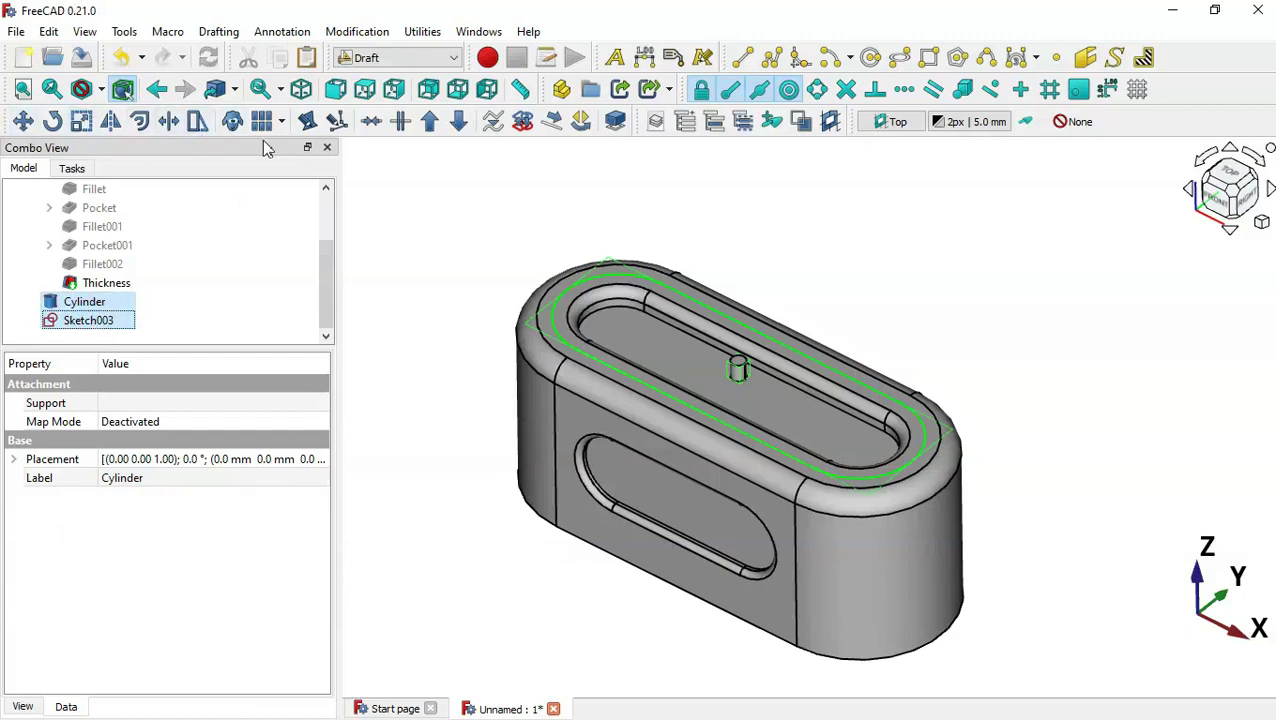
left_click(282, 122)
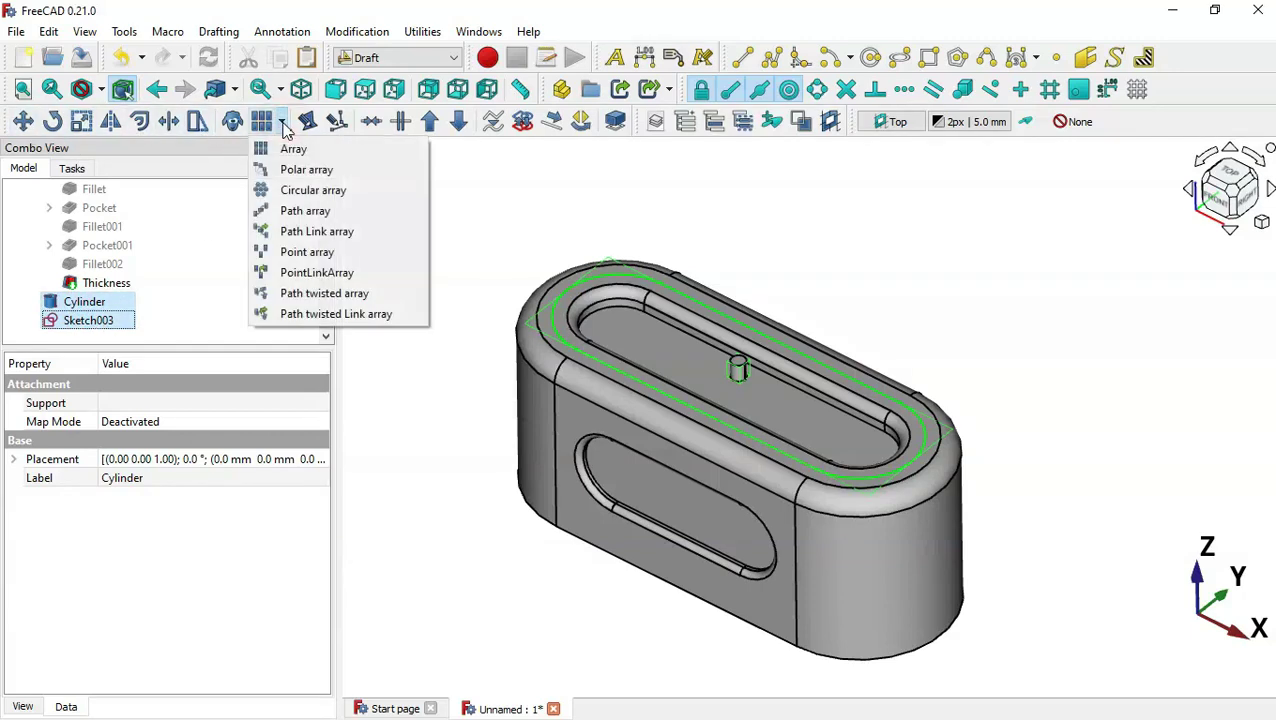
left_click(347, 214)
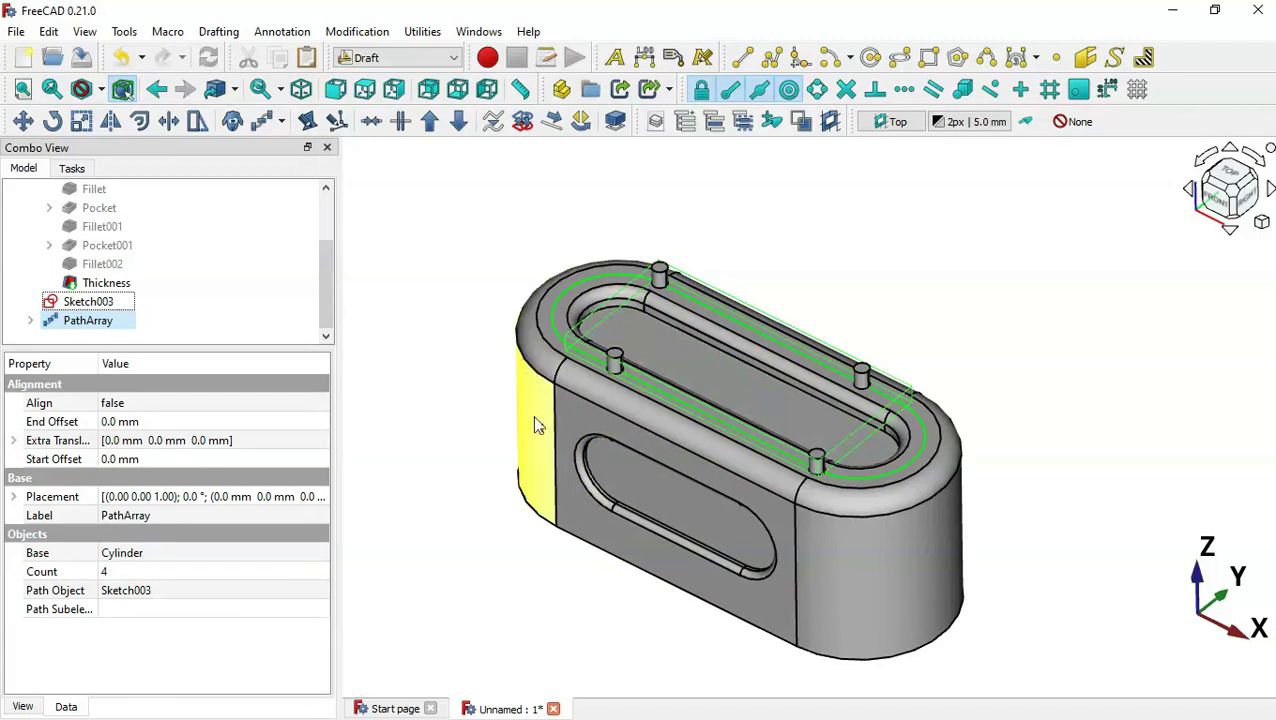
Set the path array's count to 14, taking the number of top holes from the PDF drawing
key("alt+Tab")
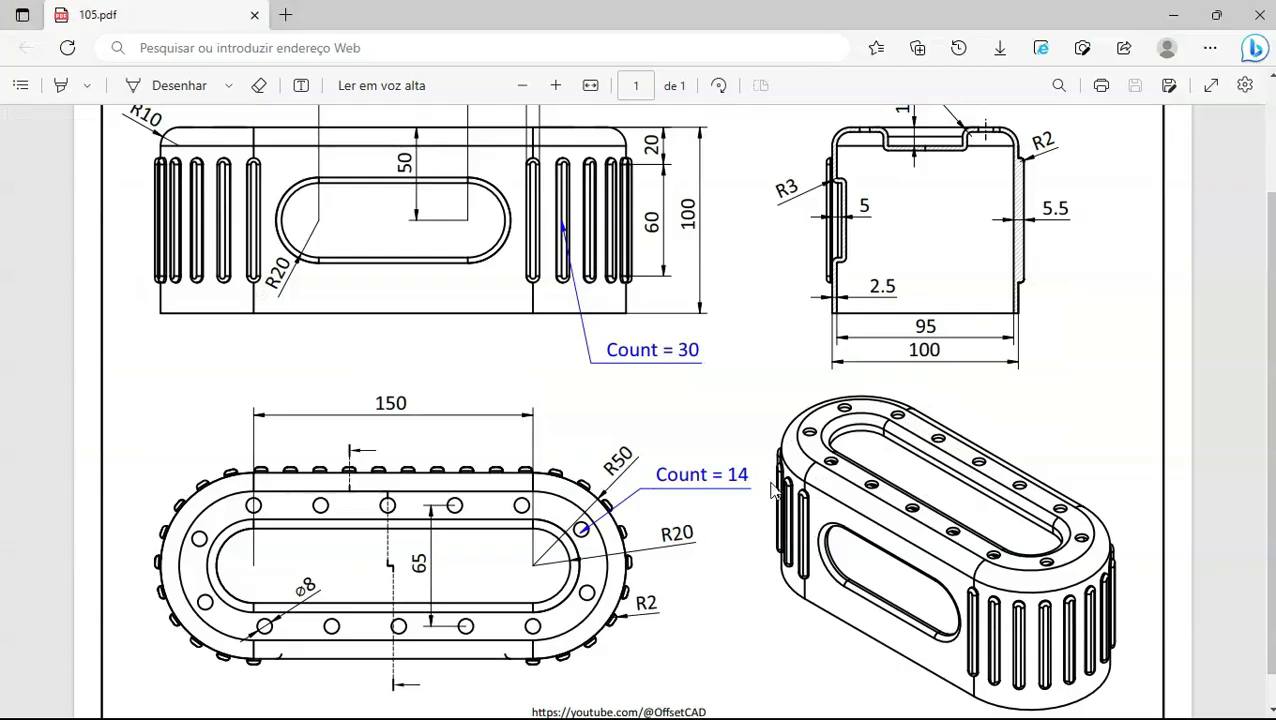
key("alt+Tab")
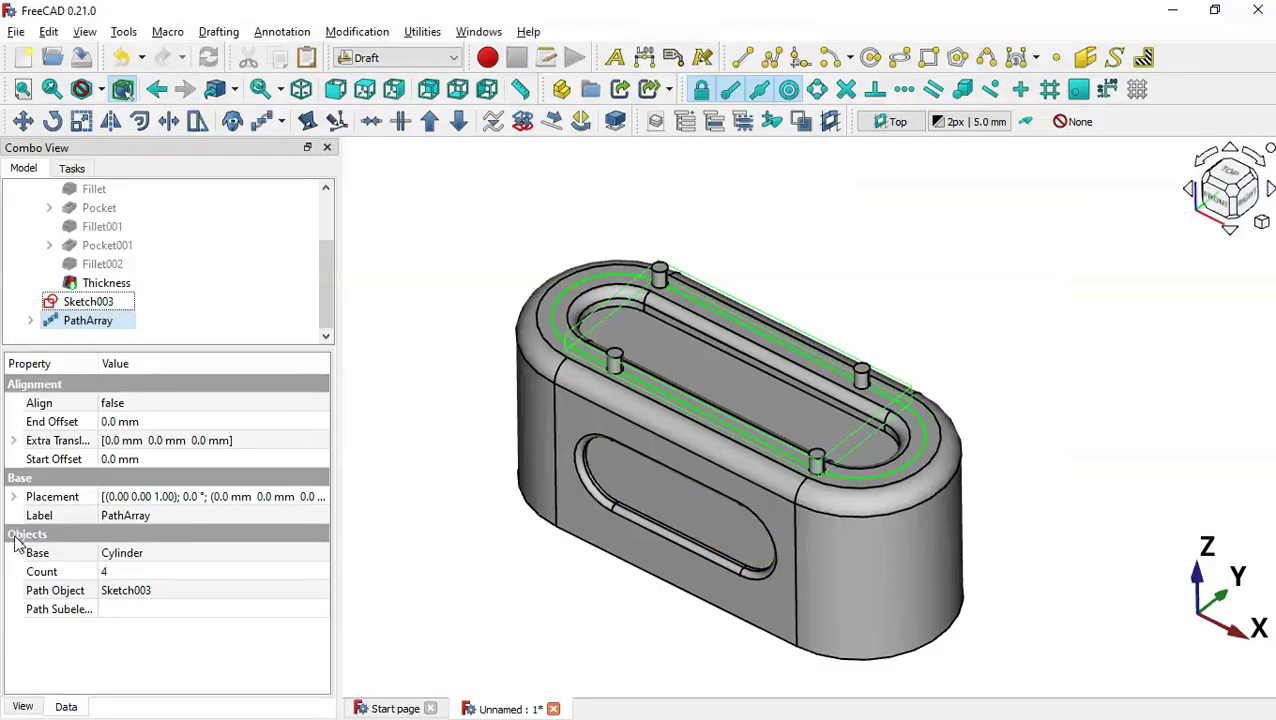
left_click(168, 571)
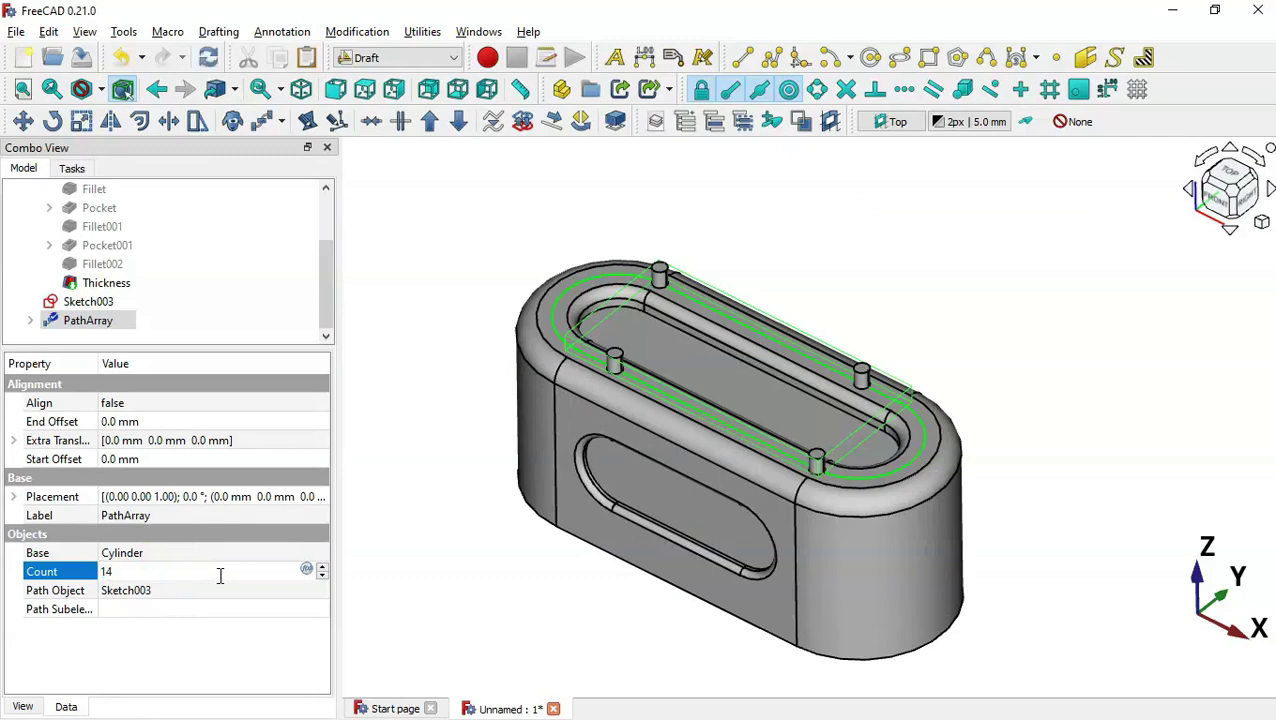
type("14")
key("Return")
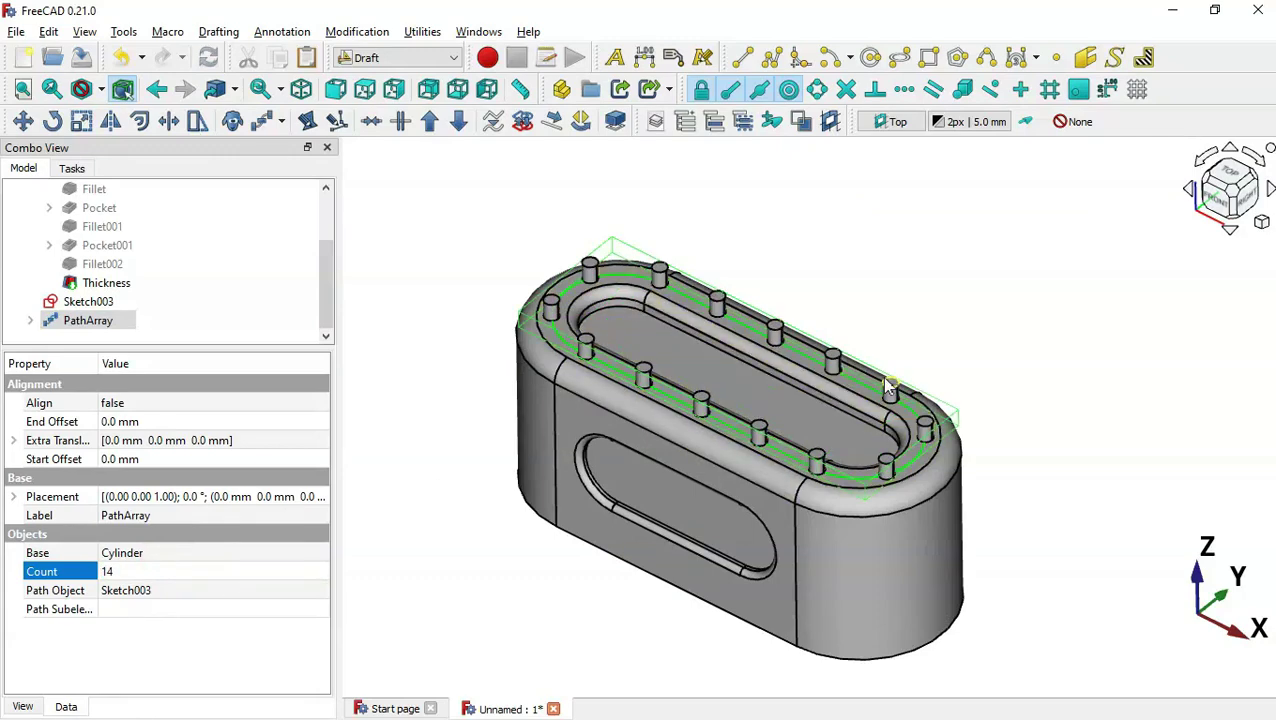
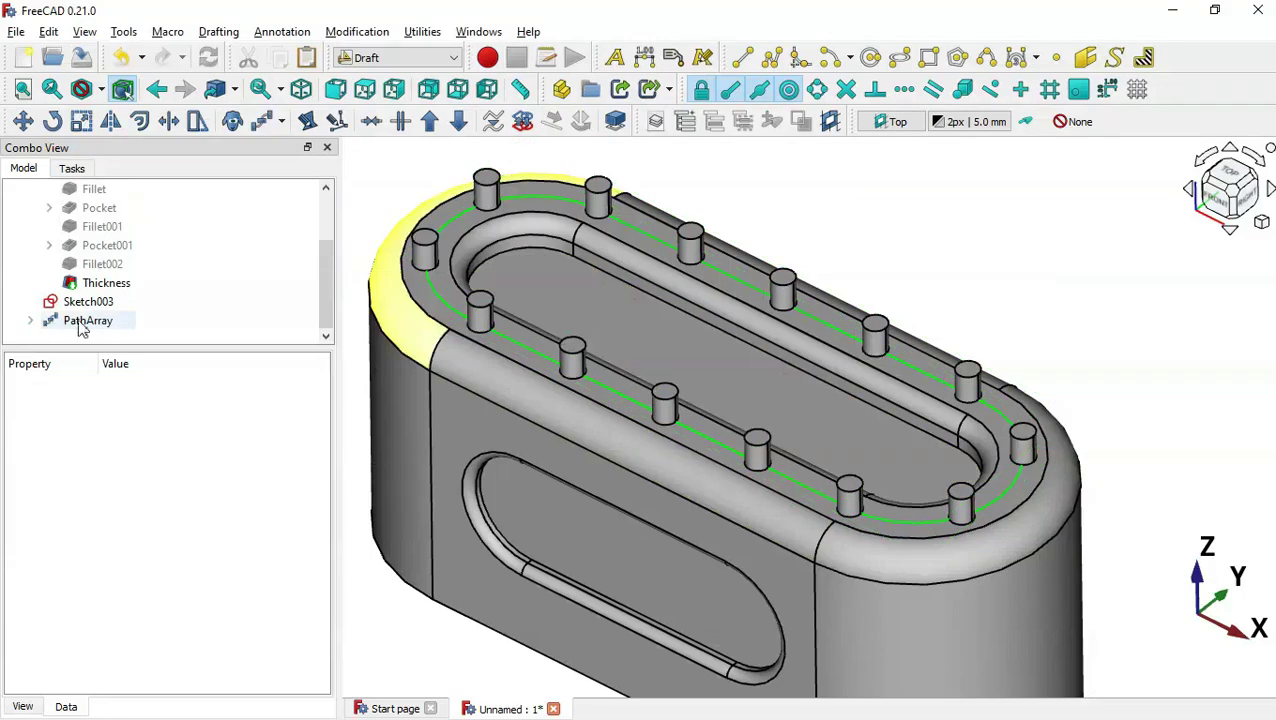
Set the path array's Z position to -5 mm and compare the model with the PDF drawing
left_click(89, 321)
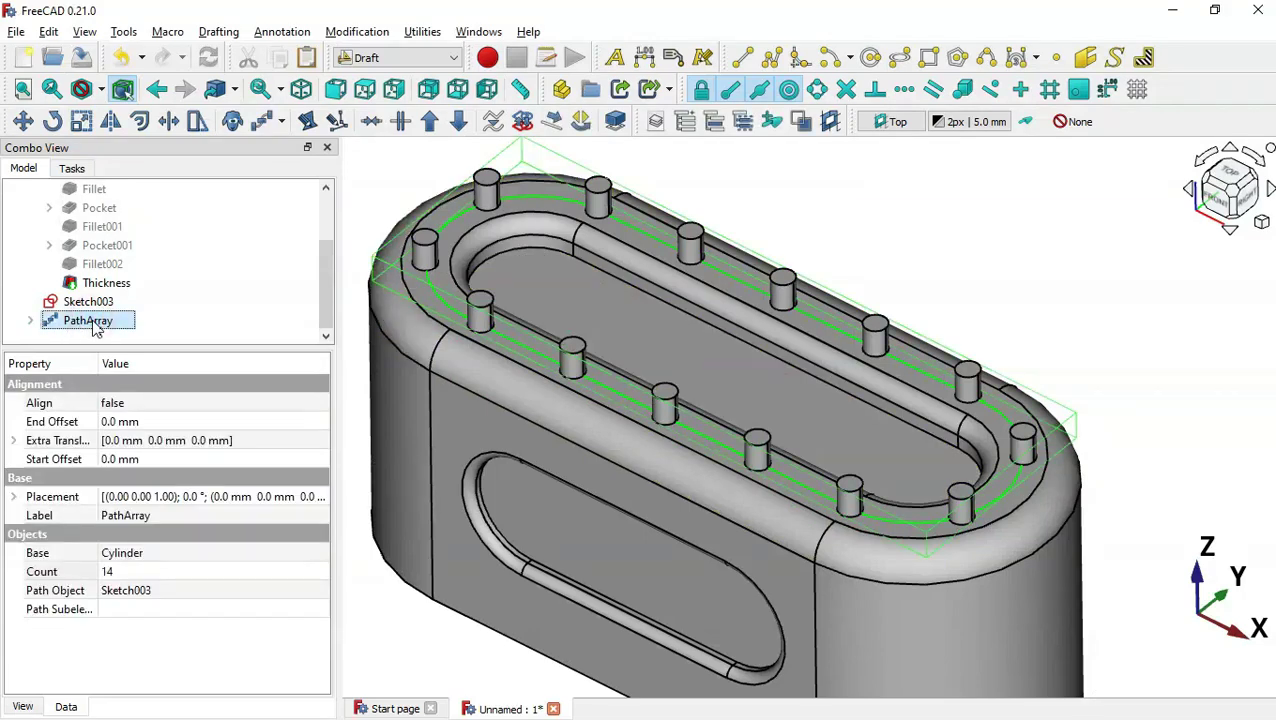
left_click(13, 498)
left_click(32, 553)
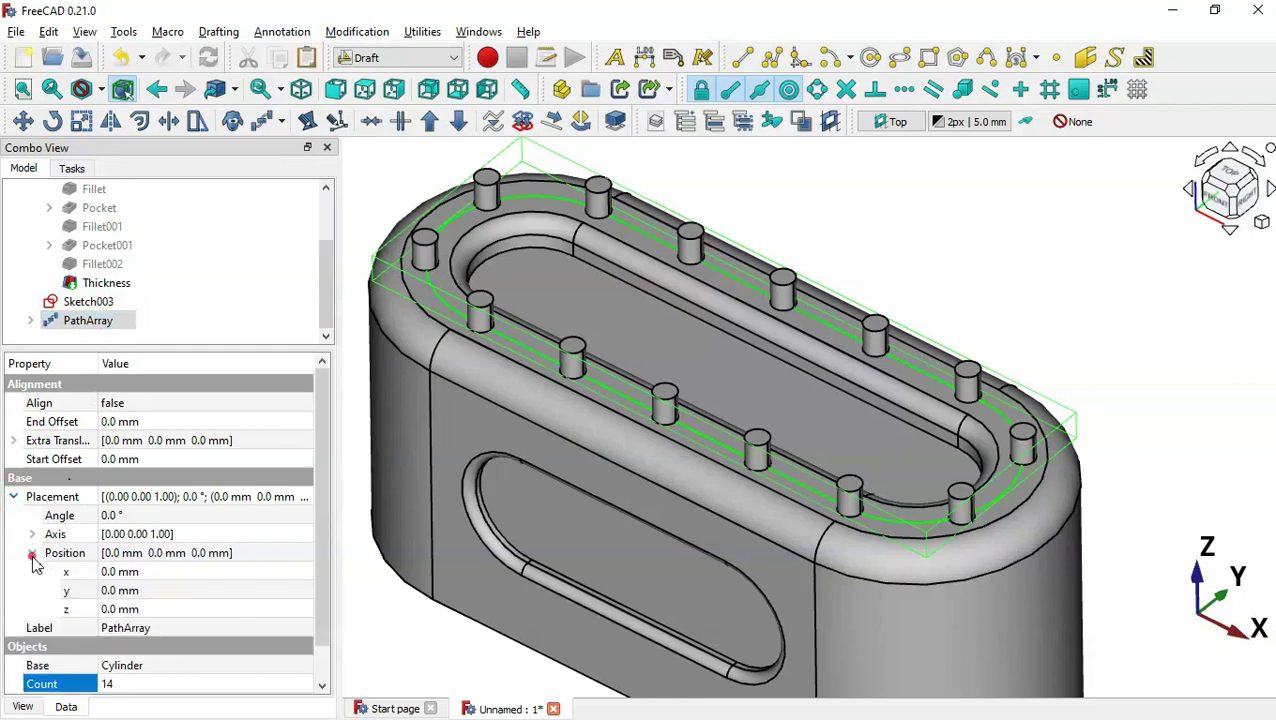
left_click(177, 608)
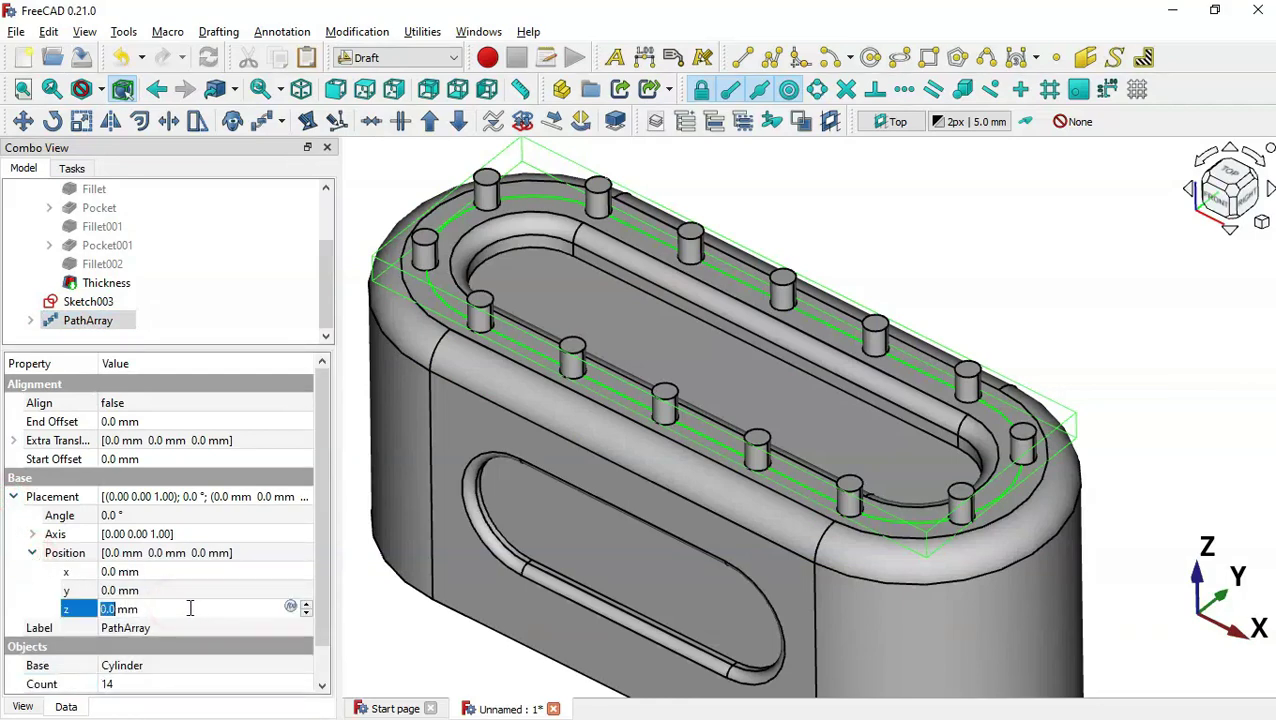
type("-5")
left_click(498, 664)
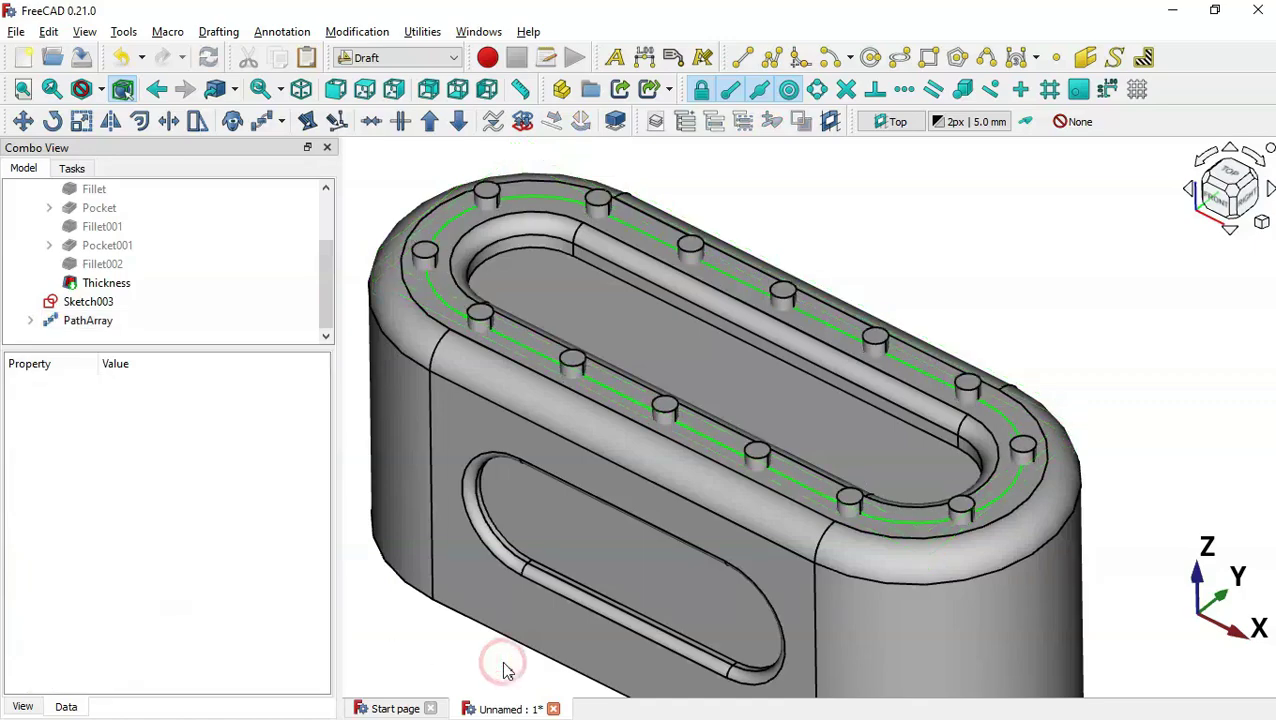
middle_click_drag(727, 514, 823, 478)
key("0")
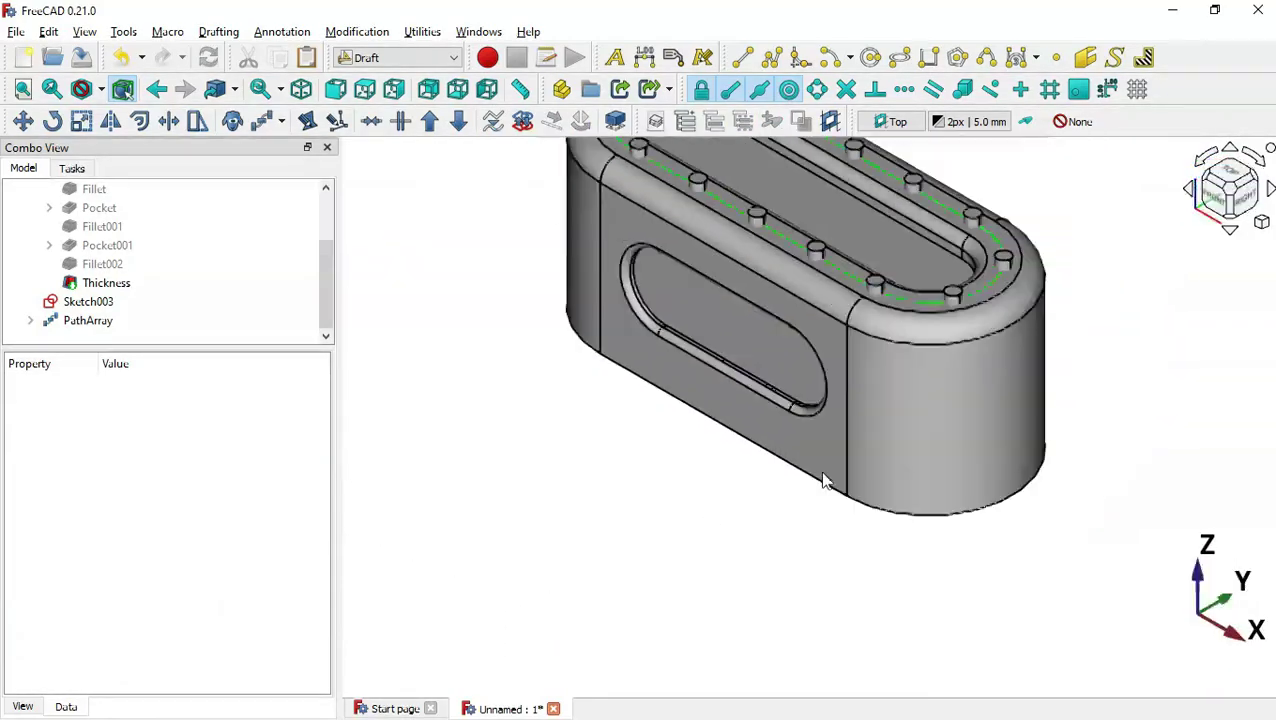
key("alt+Tab")
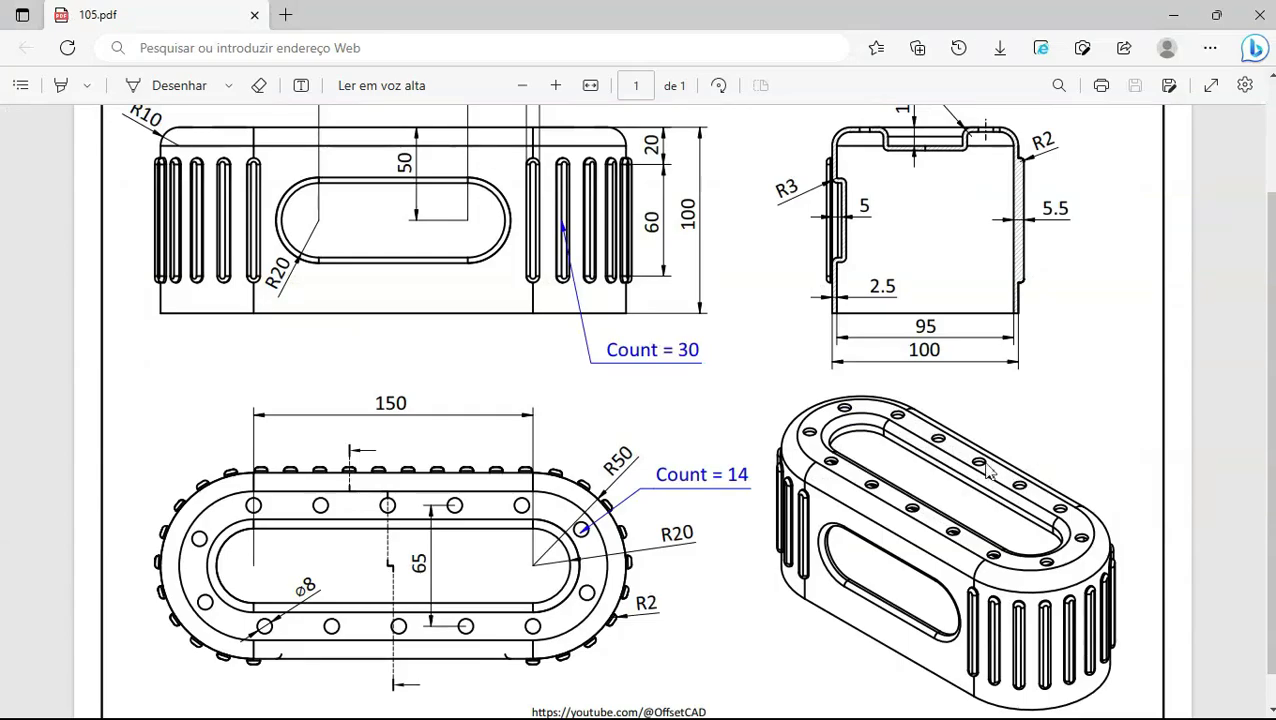
key("alt+Tab")
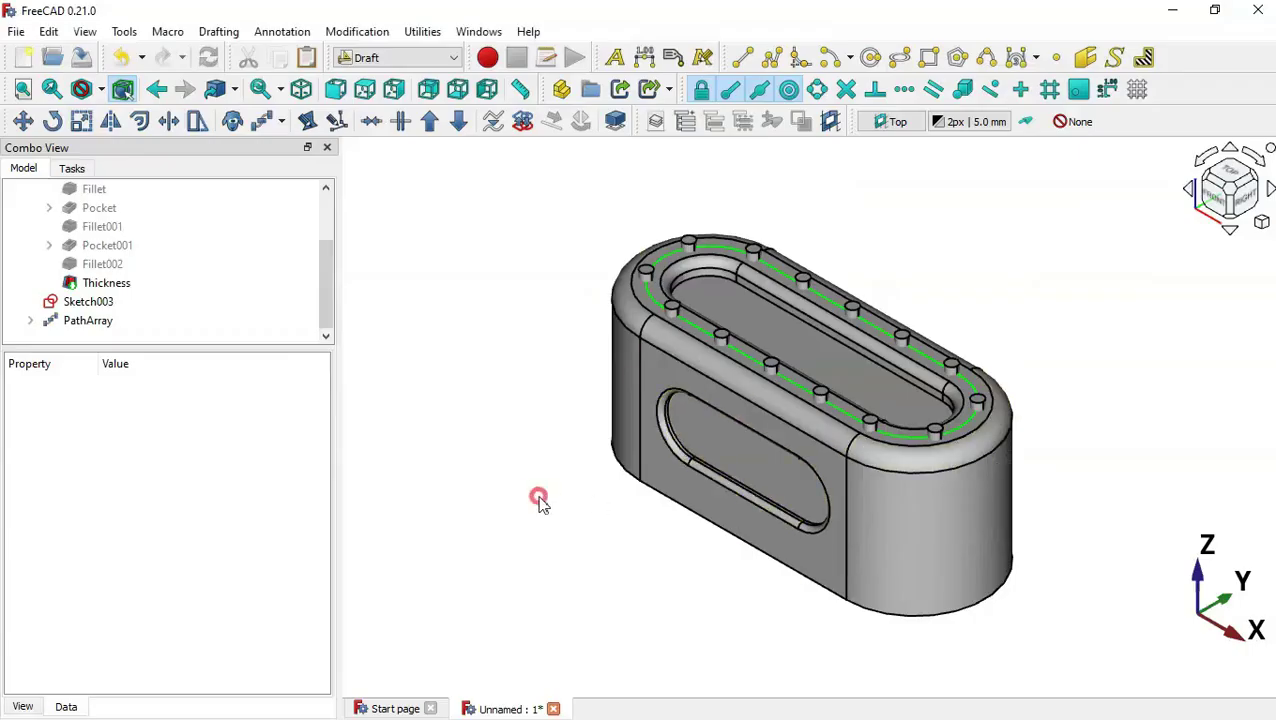
Switch to the Part workbench and cut the path array of cylinders from the body
left_click(427, 60)
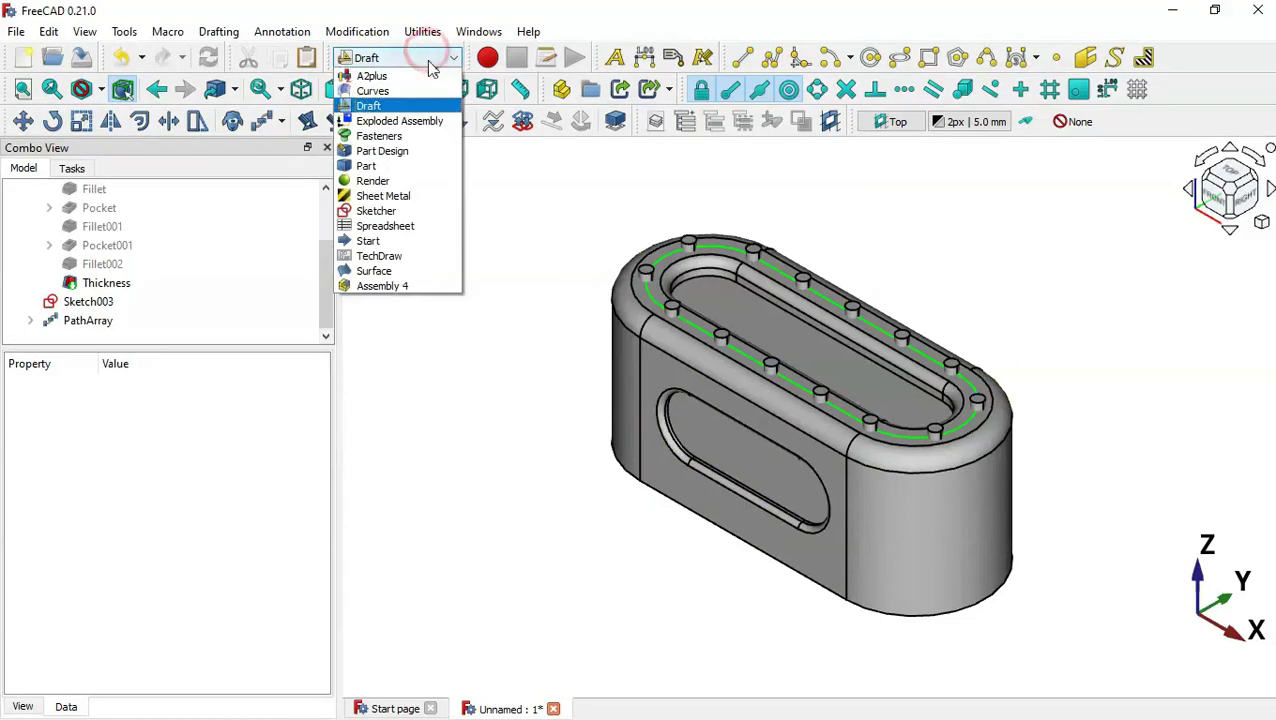
left_click(413, 167)
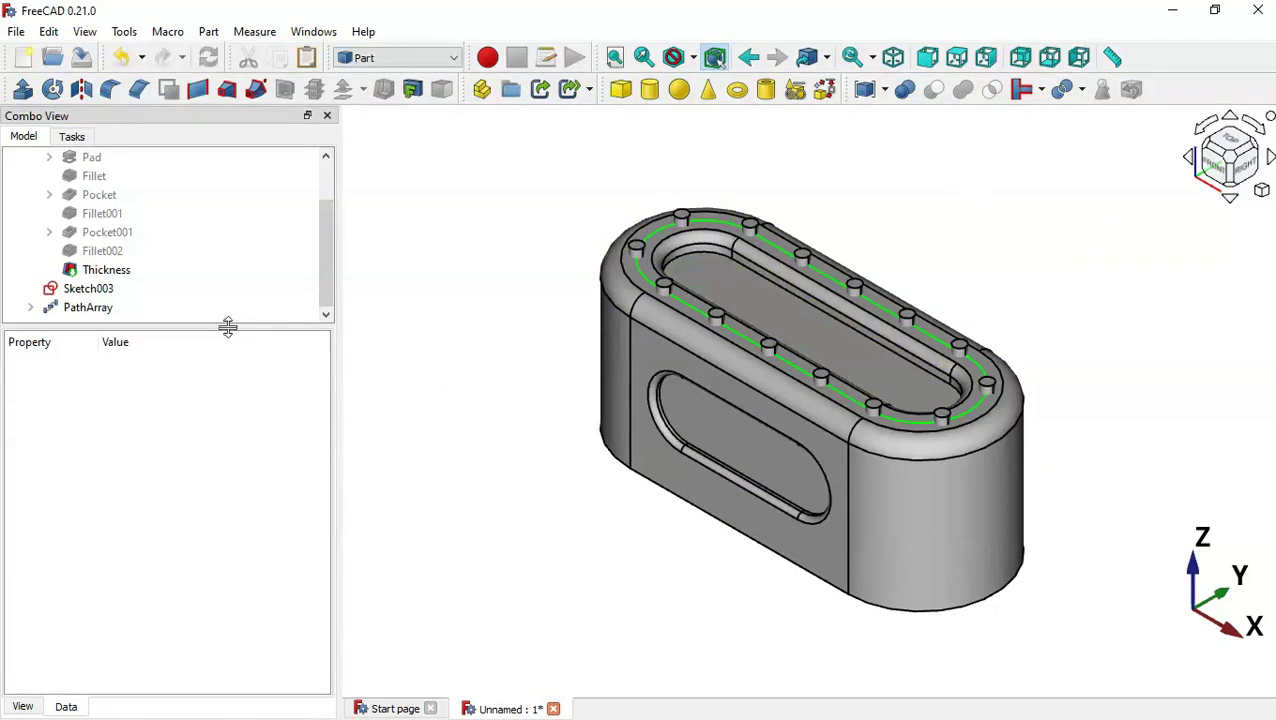
left_click_drag(228, 326, 245, 464)
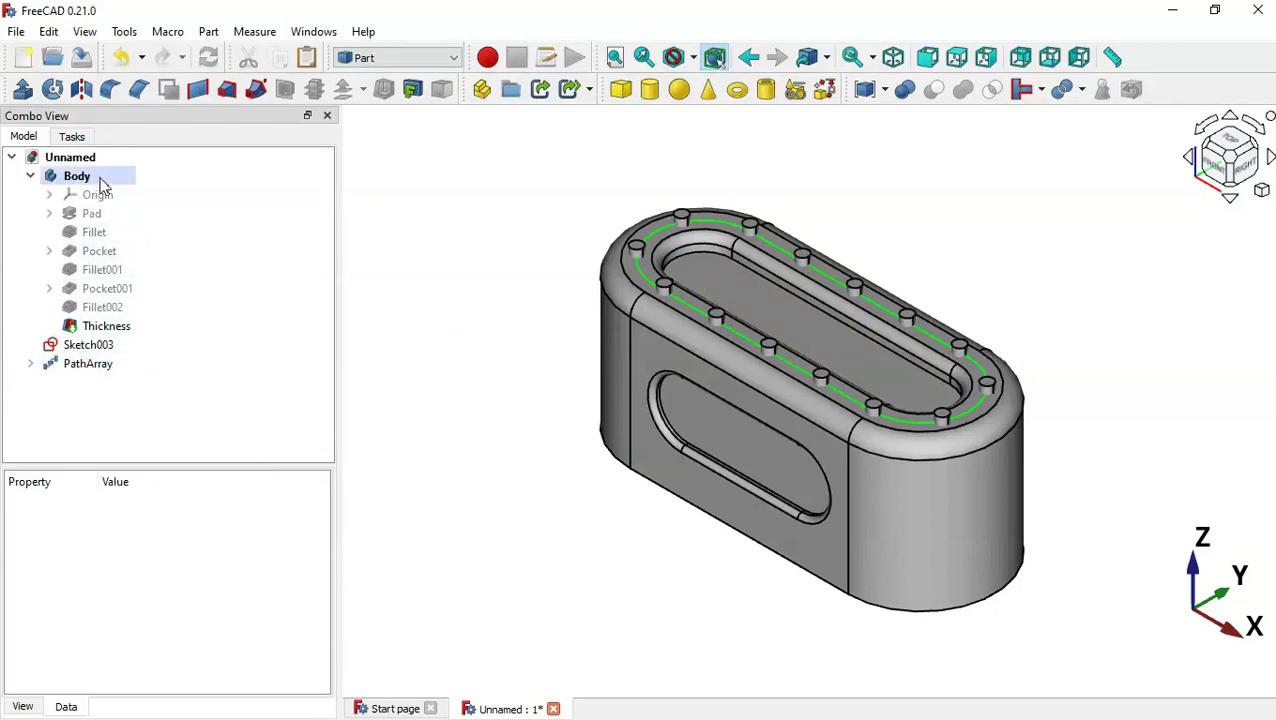
left_click(100, 180)
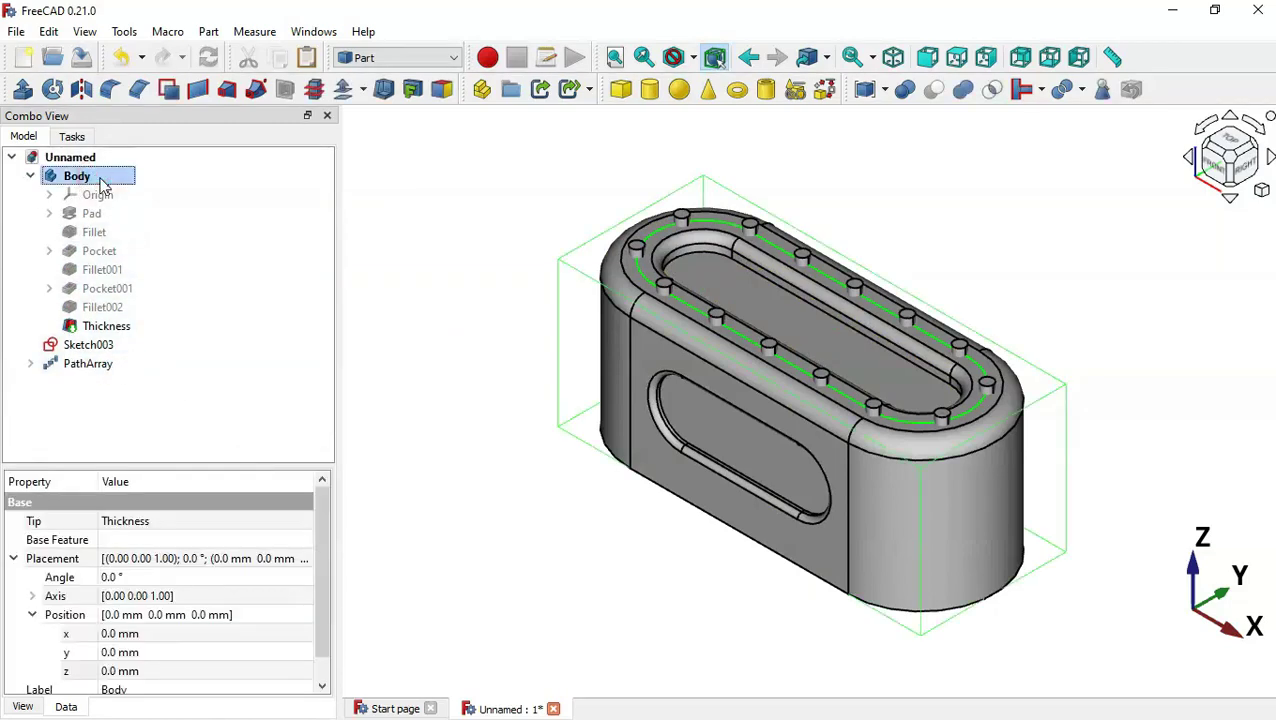
left_click(90, 366, "ctrl")
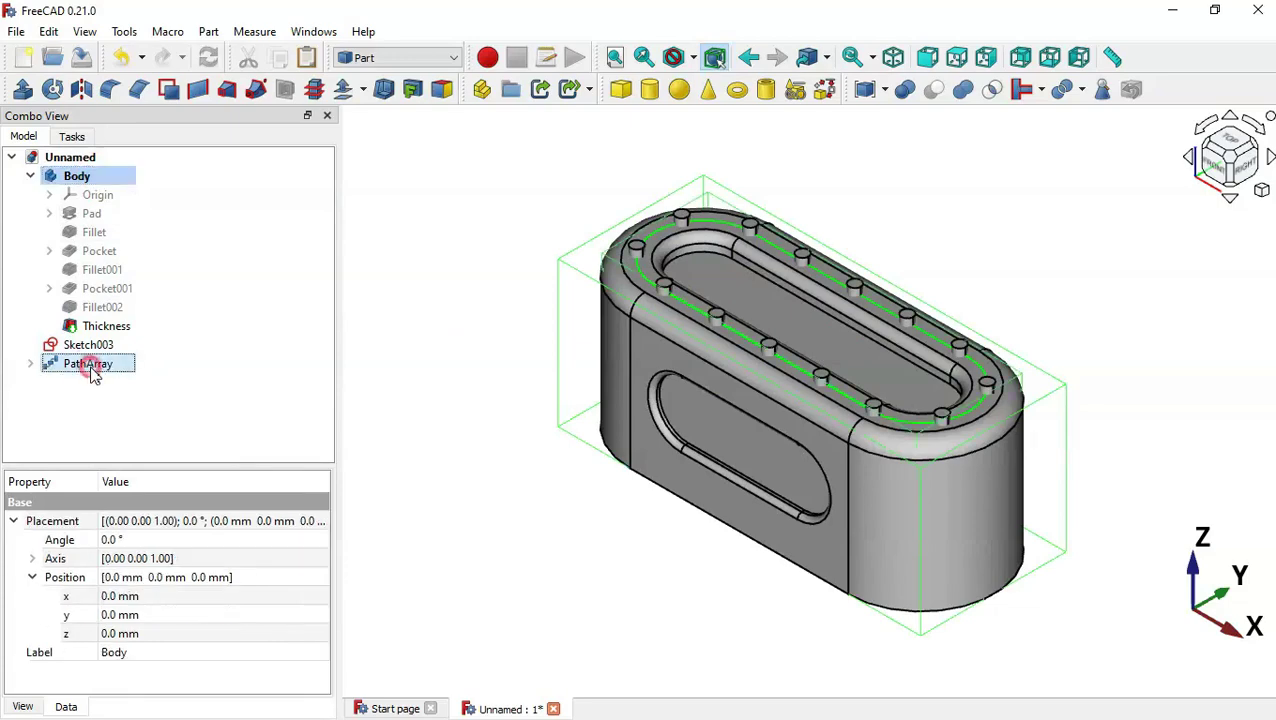
left_click(937, 91)
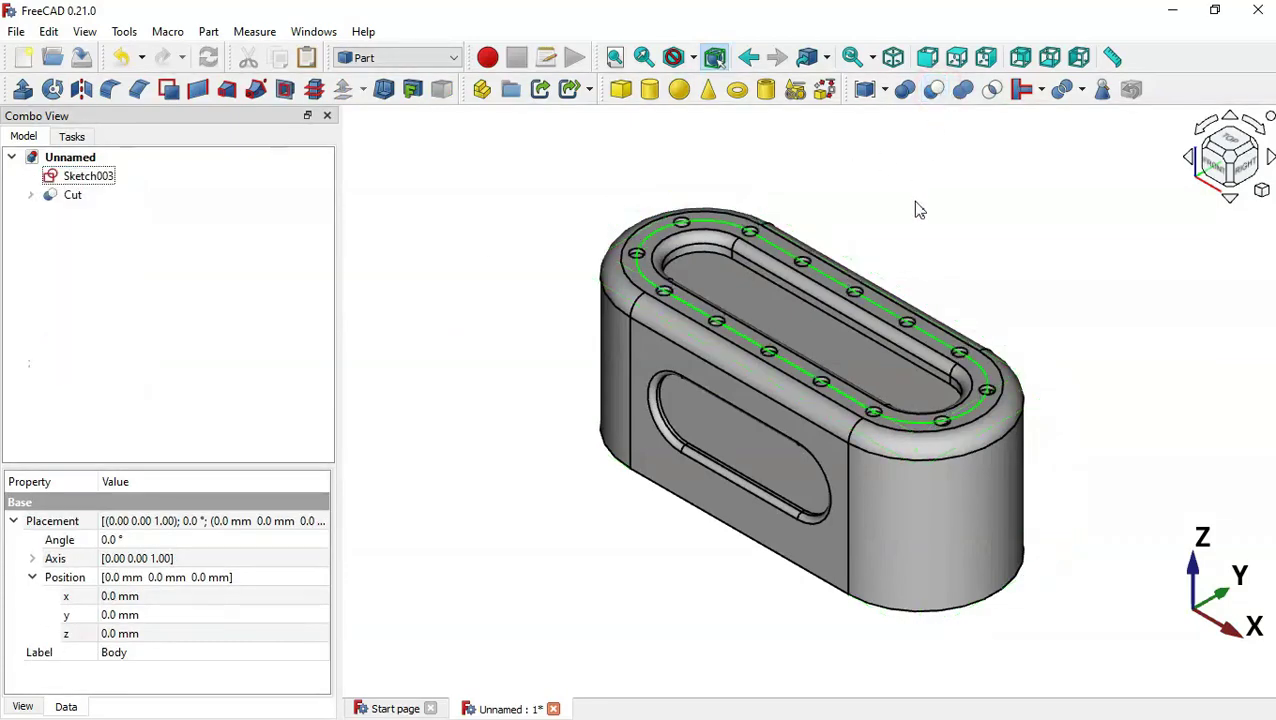
mouse_move(917, 208)
left_mouse_down()
mouse_move(917, 322)
mouse_move(808, 280)
mouse_move(1003, 405)
left_mouse_up()
key("0")
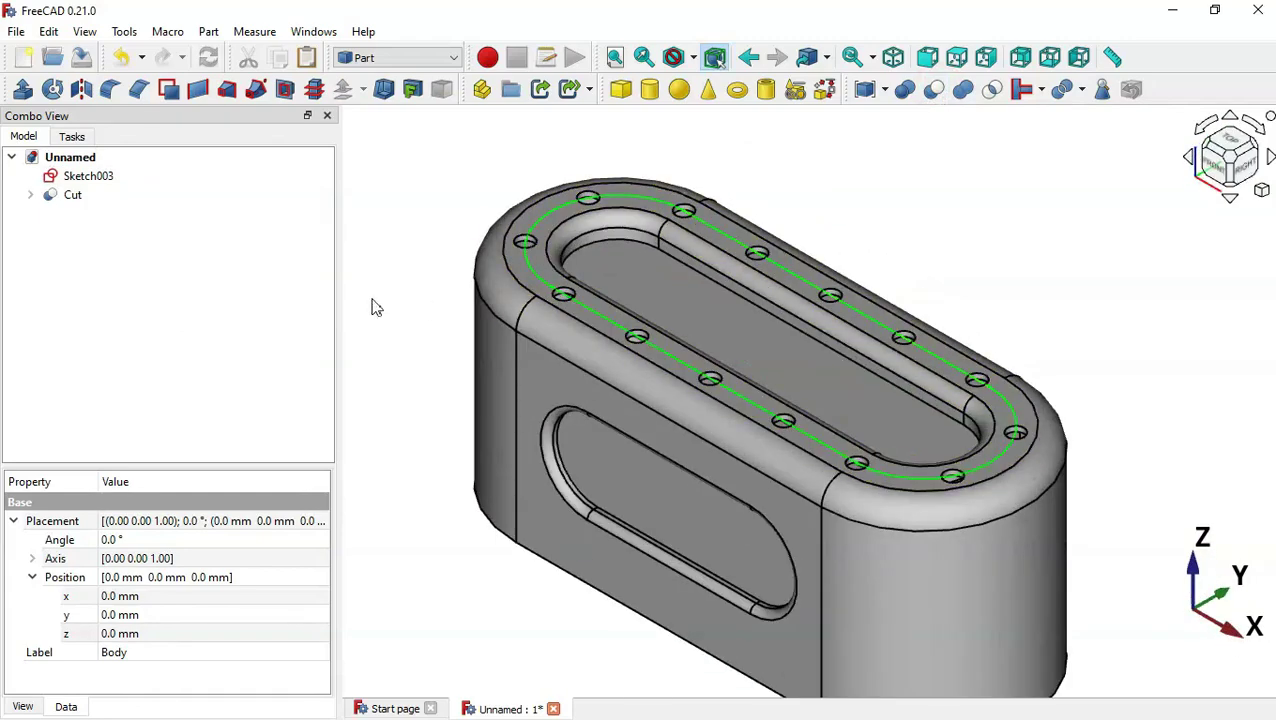
Hide the slot path sketch Sketch003 and fit the whole part in the view
left_click(90, 177)
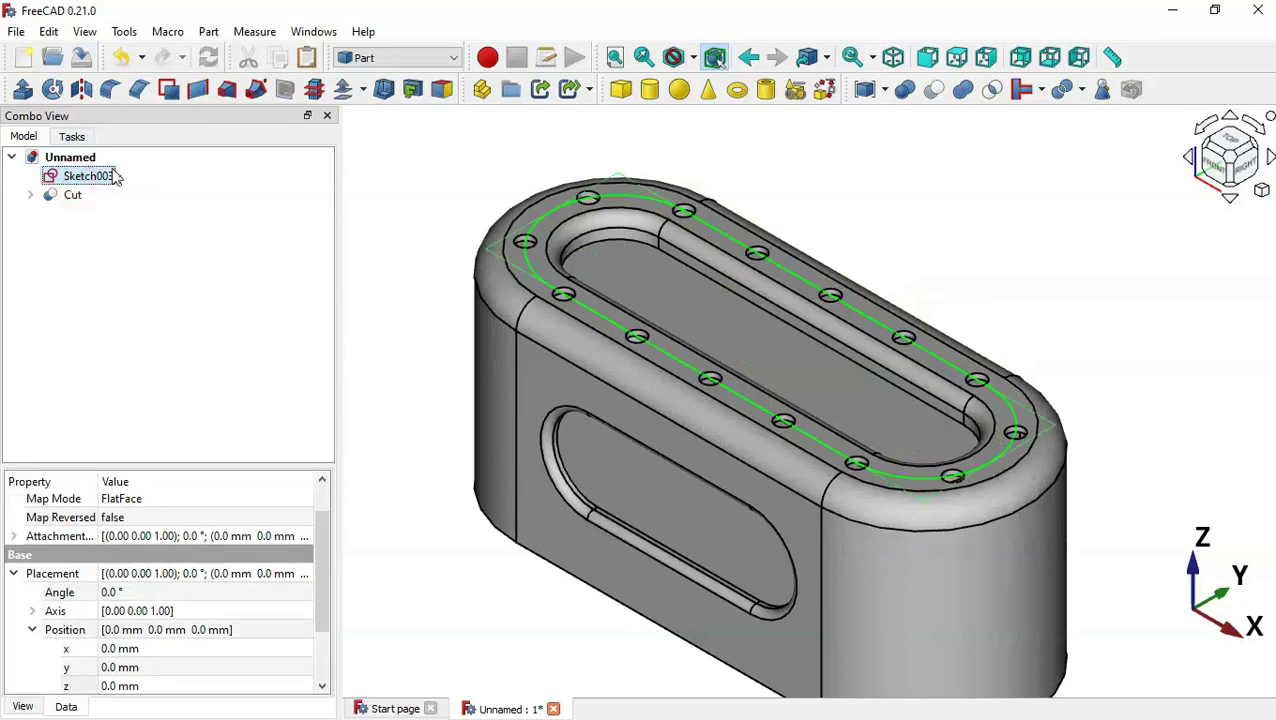
key("space")
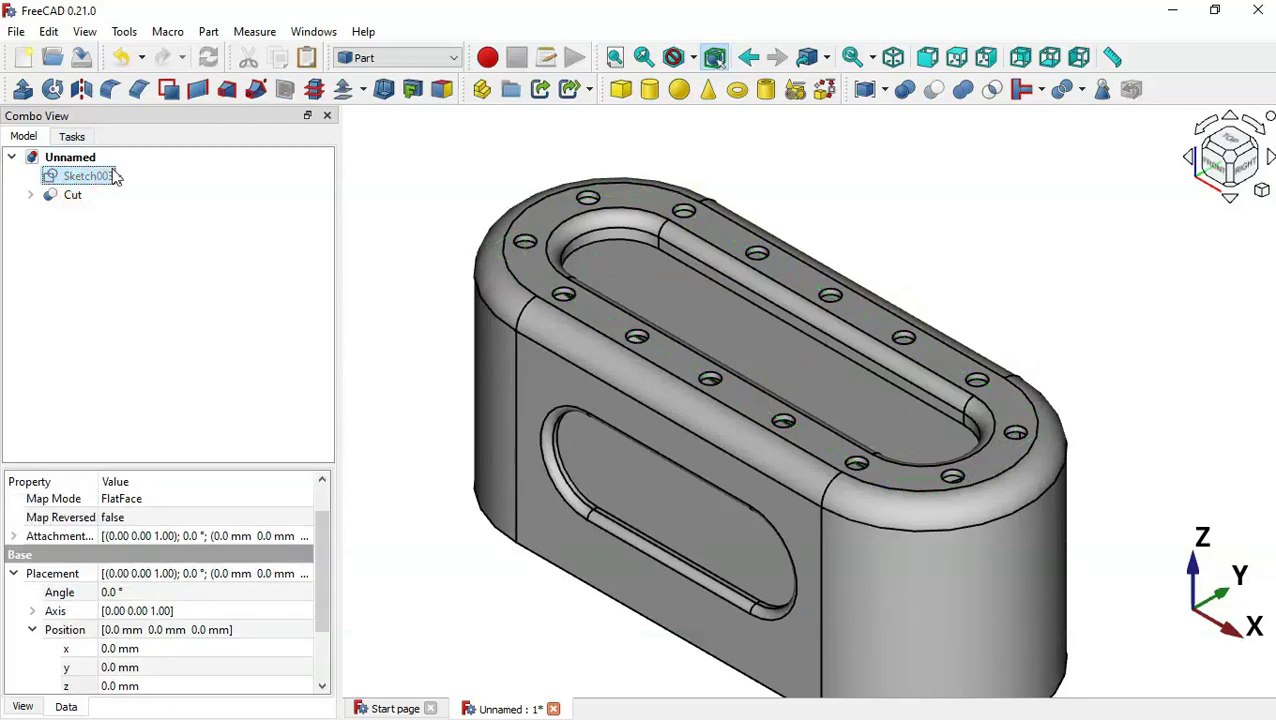
left_click(855, 317)
key("v")
key("f")
left_click(955, 256)
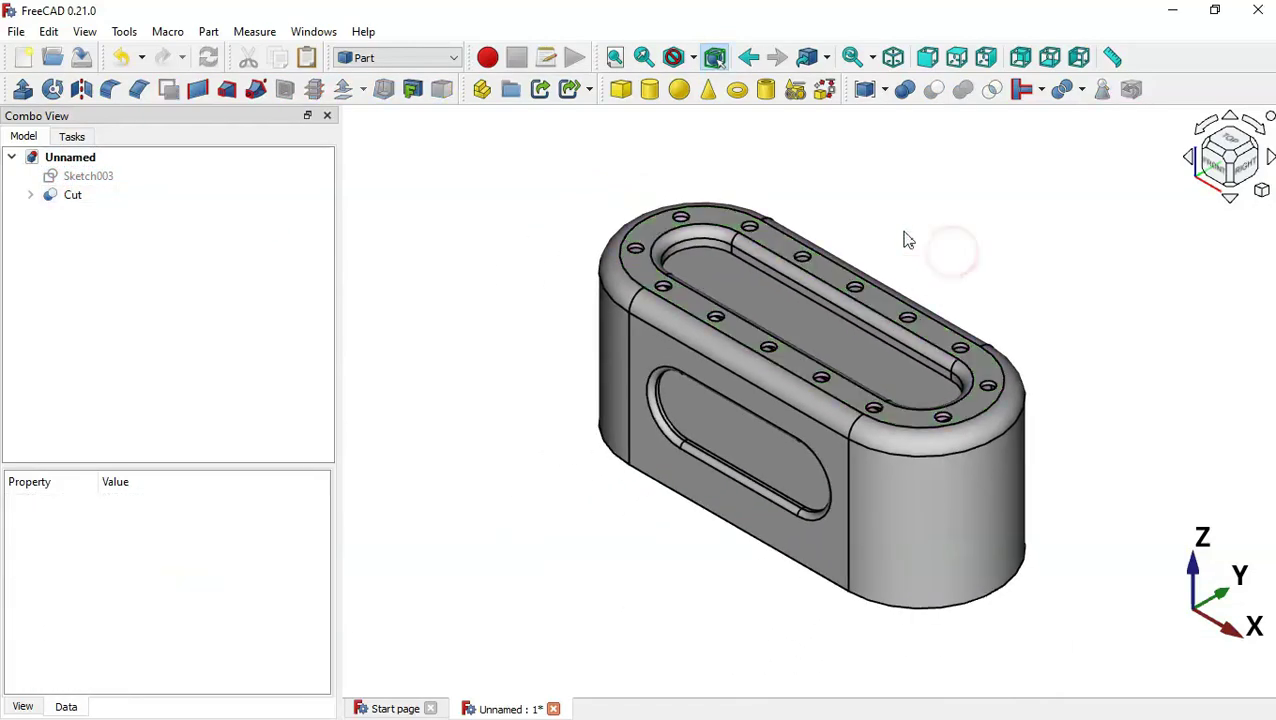
Consult the PDF drawing for the side ribs and create a new body in the Part Design workbench
key("alt+Tab")
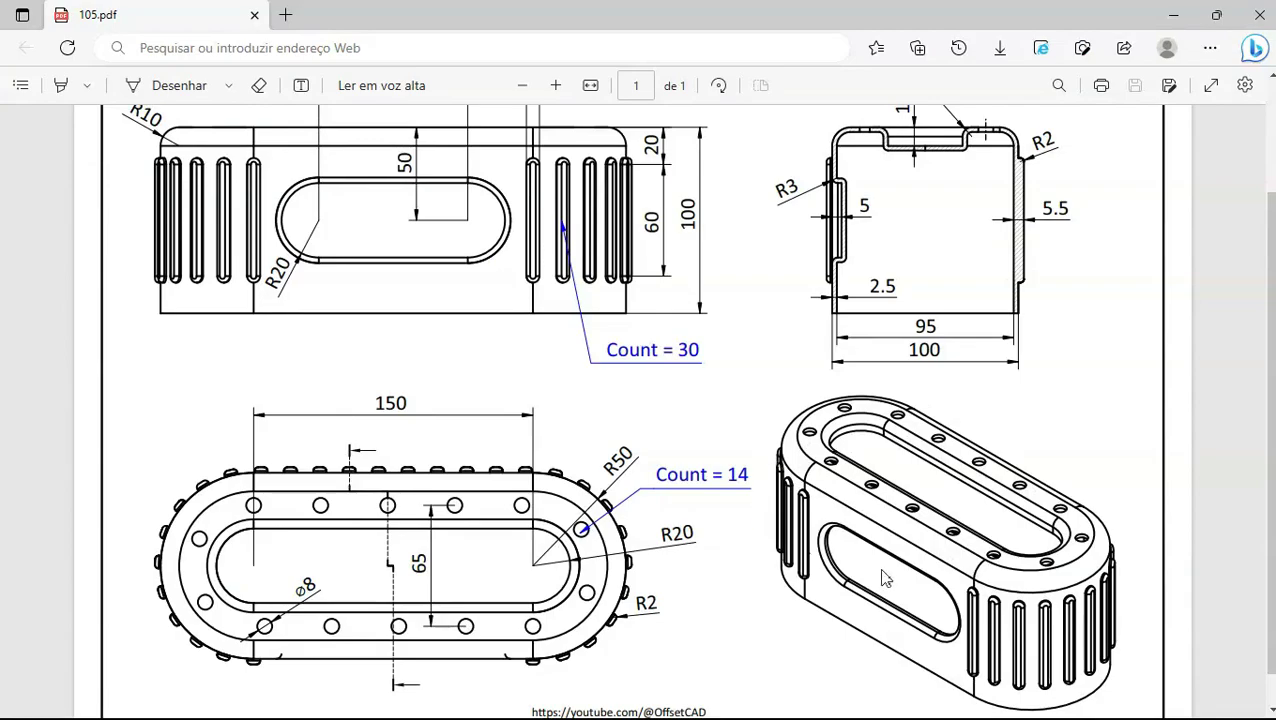
key("alt+Tab")
key("alt+Tab")
key("alt+Tab")
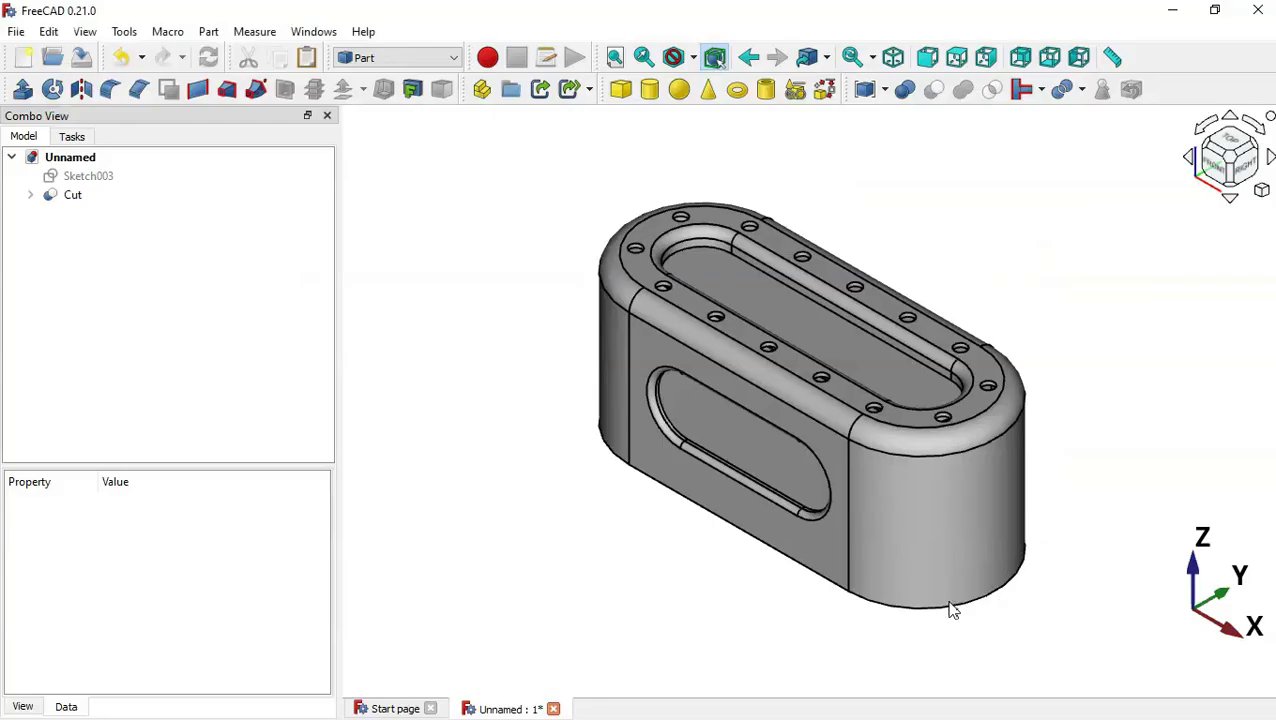
left_click(445, 58)
left_click(390, 151)
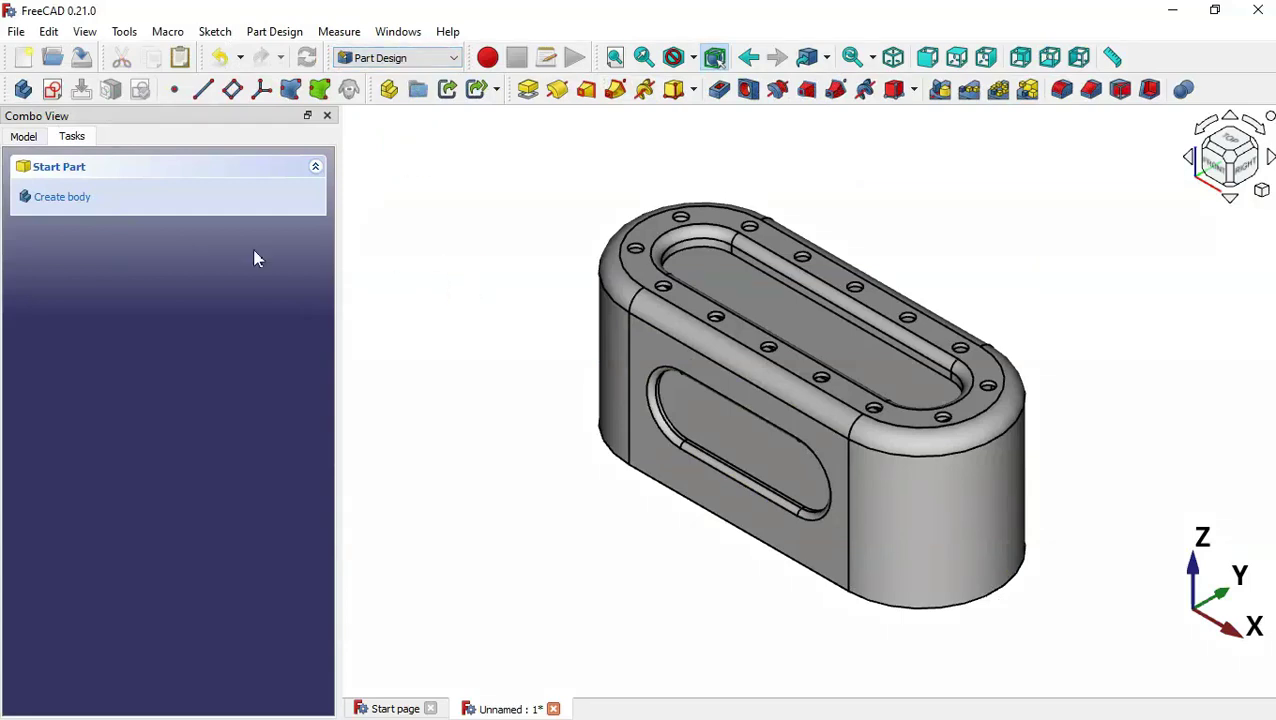
left_click(66, 206)
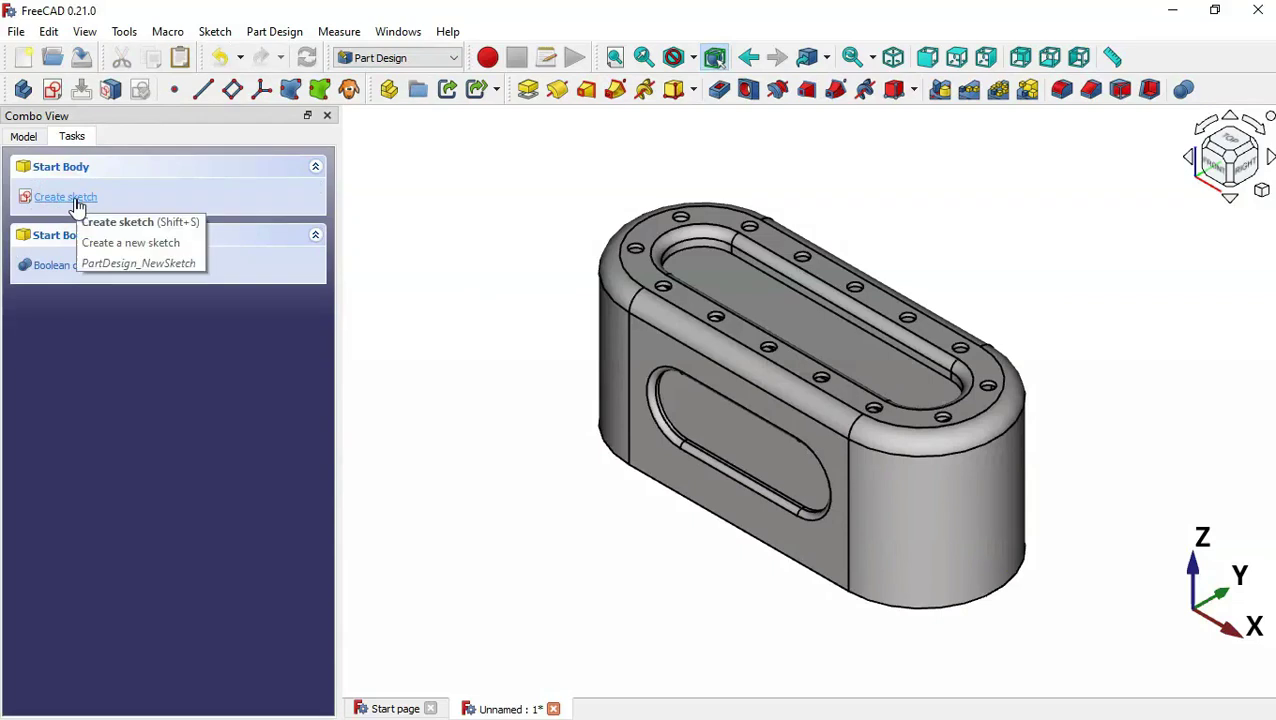
Hide the Cut object and start a sketch on the new body's XZ plane
left_click(24, 136)
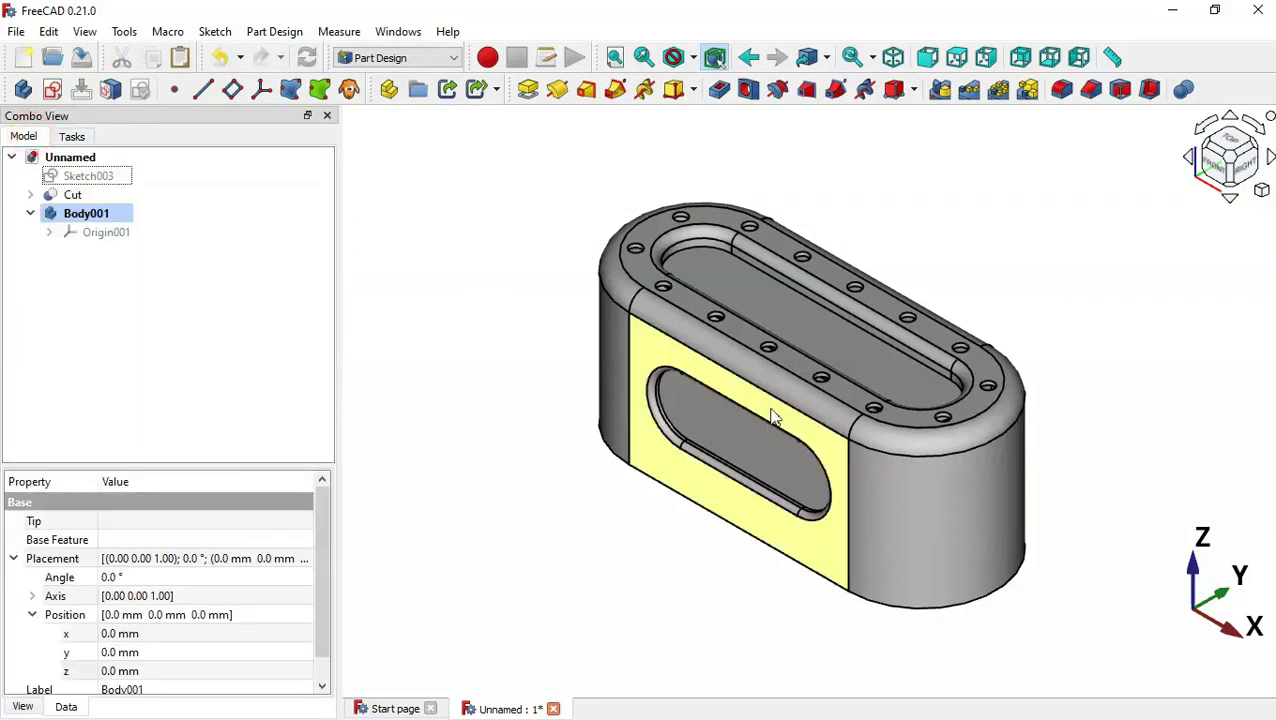
left_click(95, 196)
key("space")
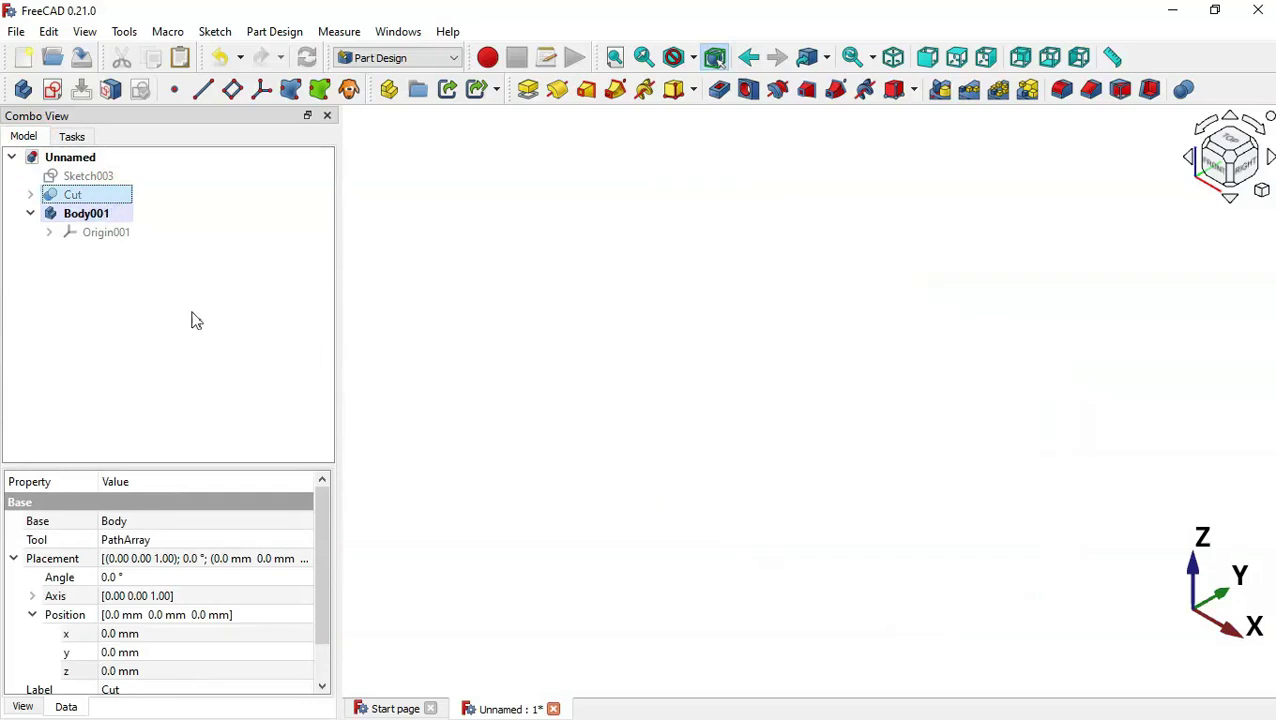
left_click(152, 284)
left_click(53, 90)
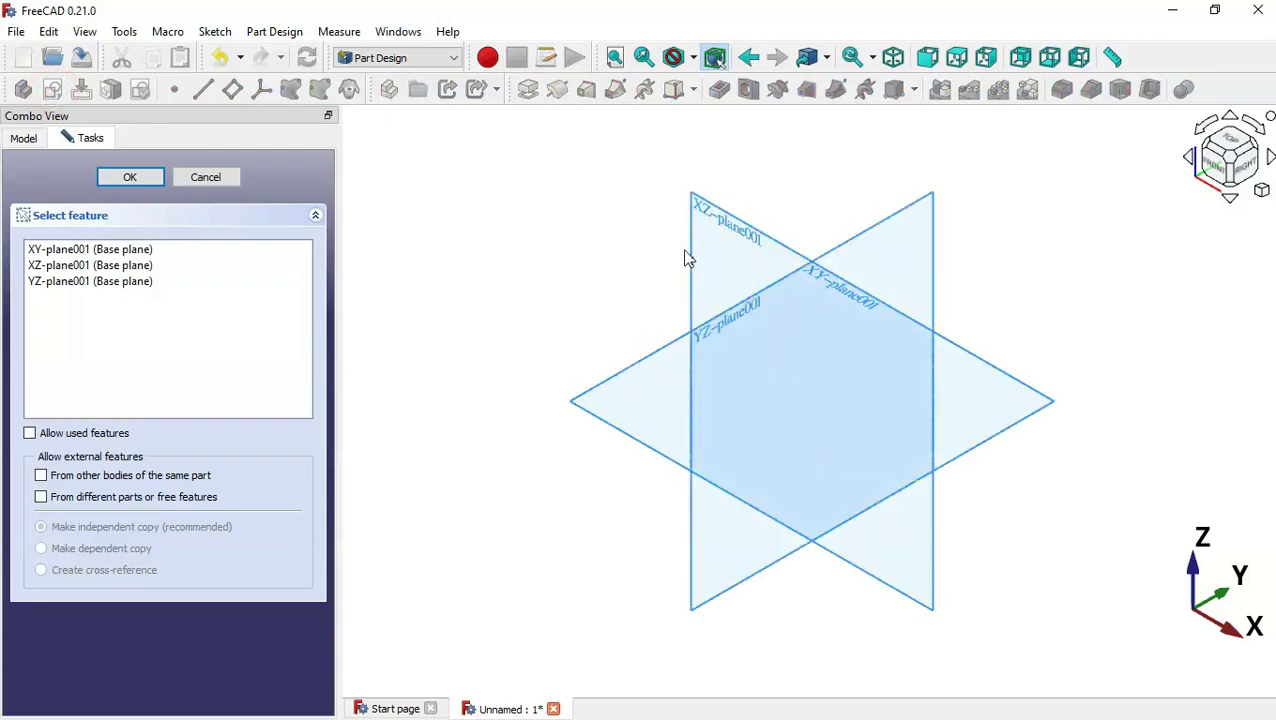
left_click(730, 222)
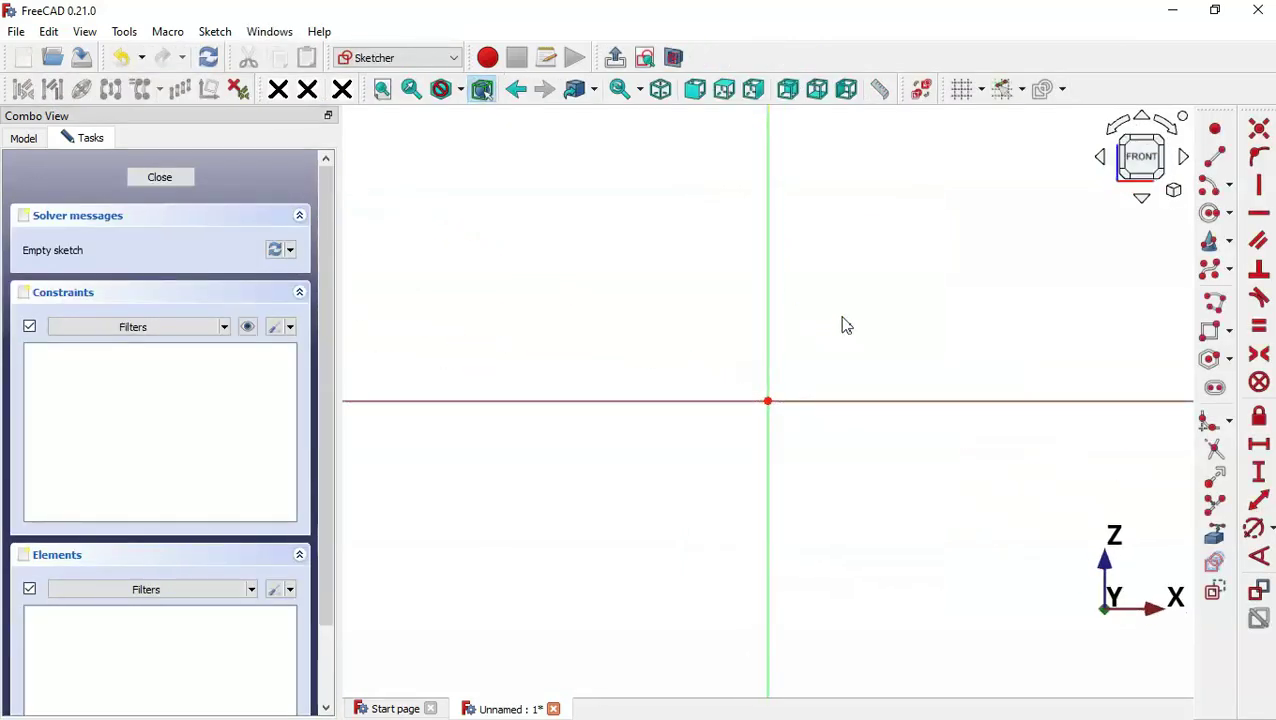
Sketch a vertical slot on the vertical axis, spanning the origin, with its arc centres about 0.87 mm apart
scroll(845, 325, "down", 2)
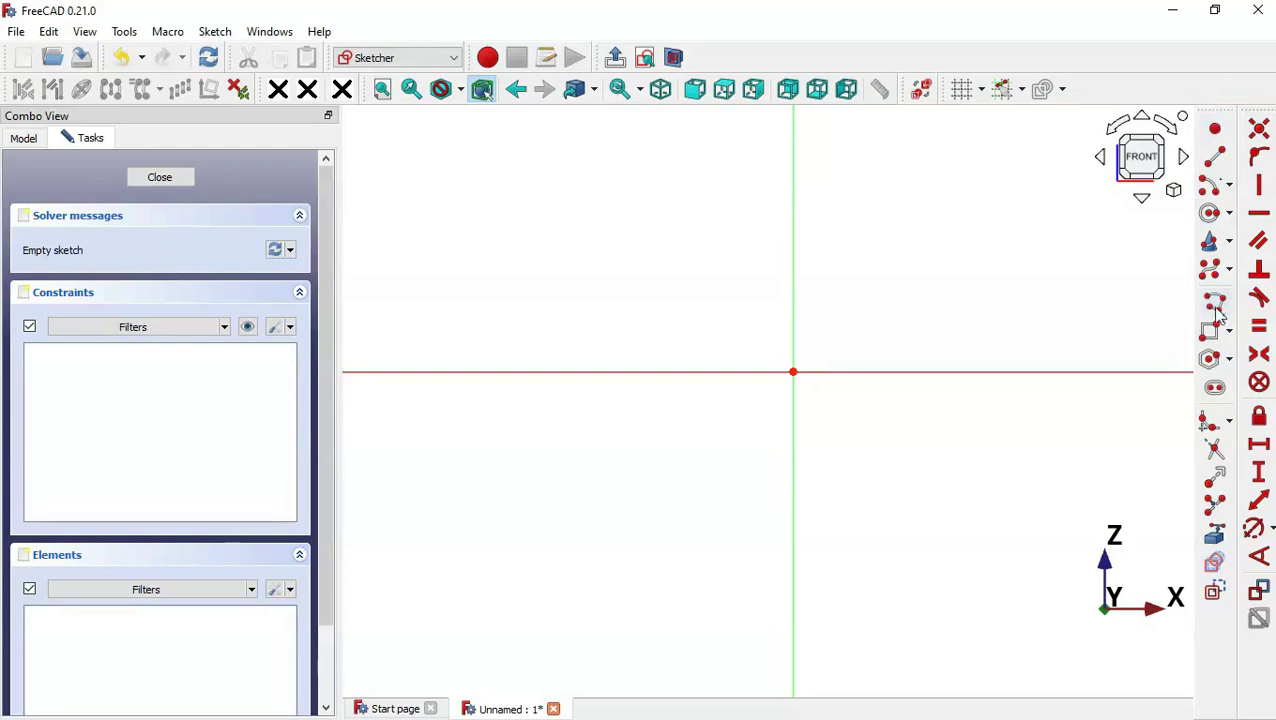
left_click(1214, 387)
scroll(680, 252, "down", 1)
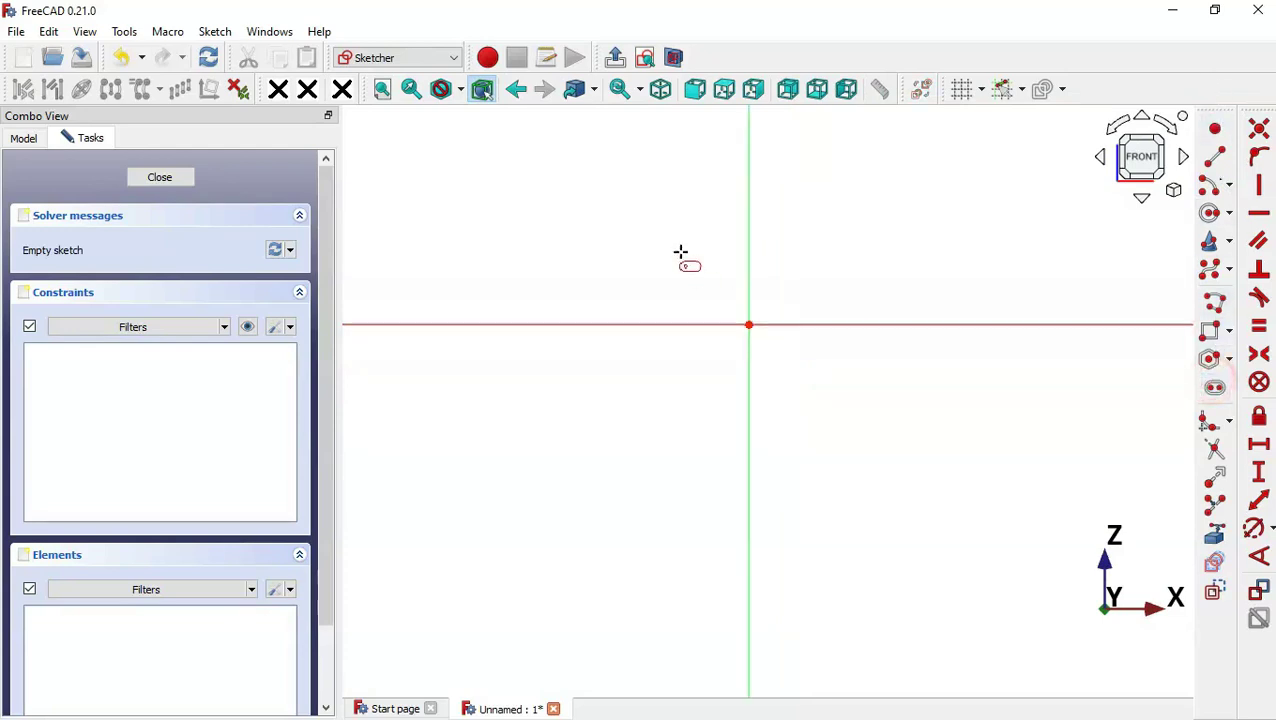
left_click(749, 234)
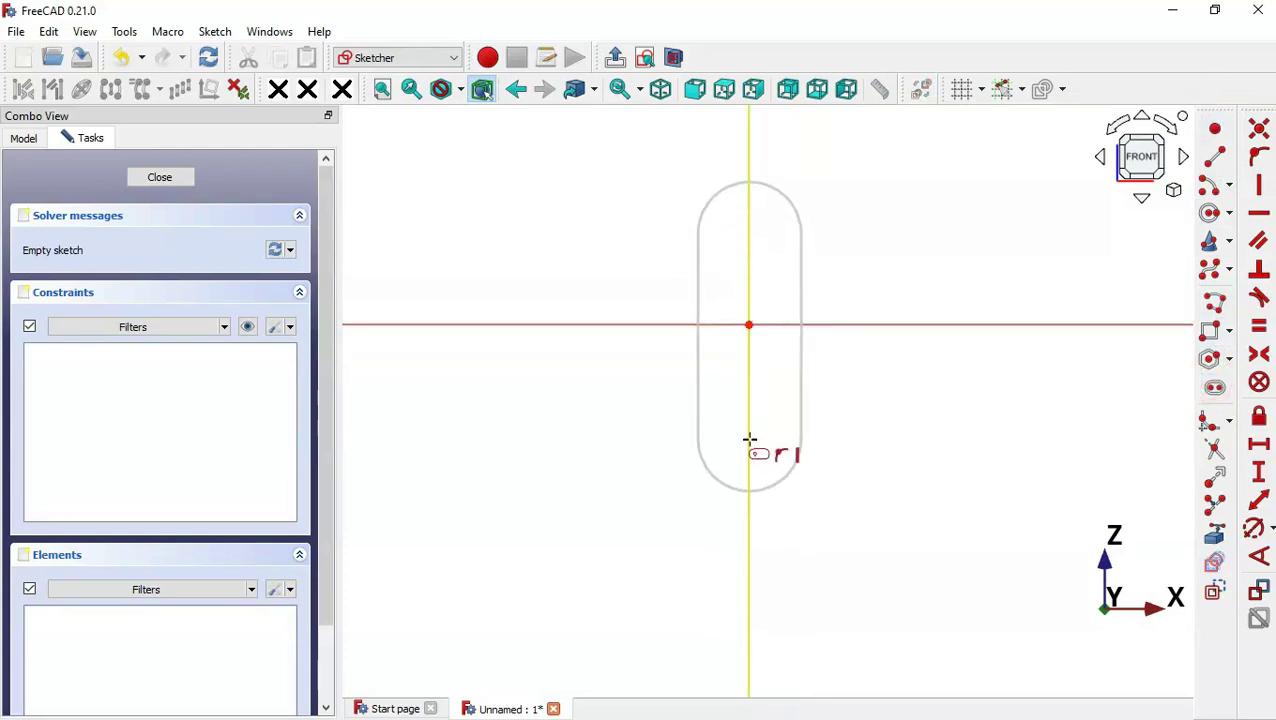
left_click(749, 439)
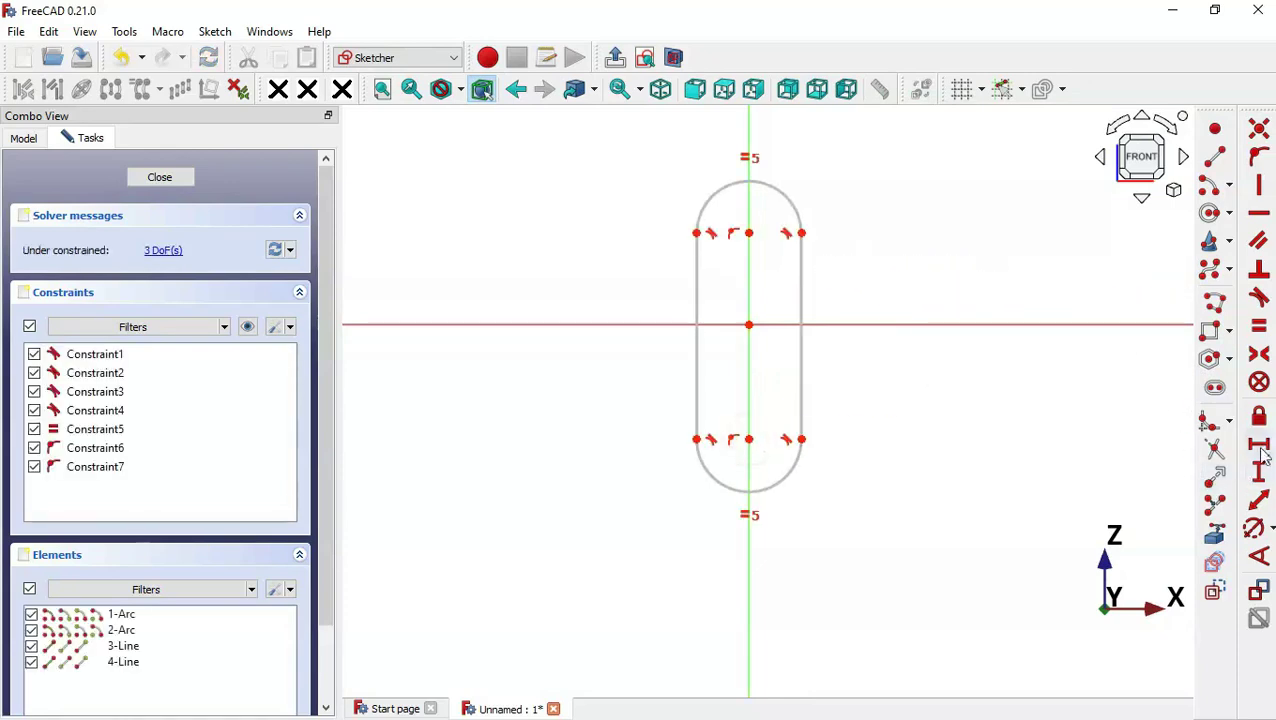
Constrain the slot's two arc centres to be symmetric about the sketch origin
left_click(1262, 357)
left_click(749, 232)
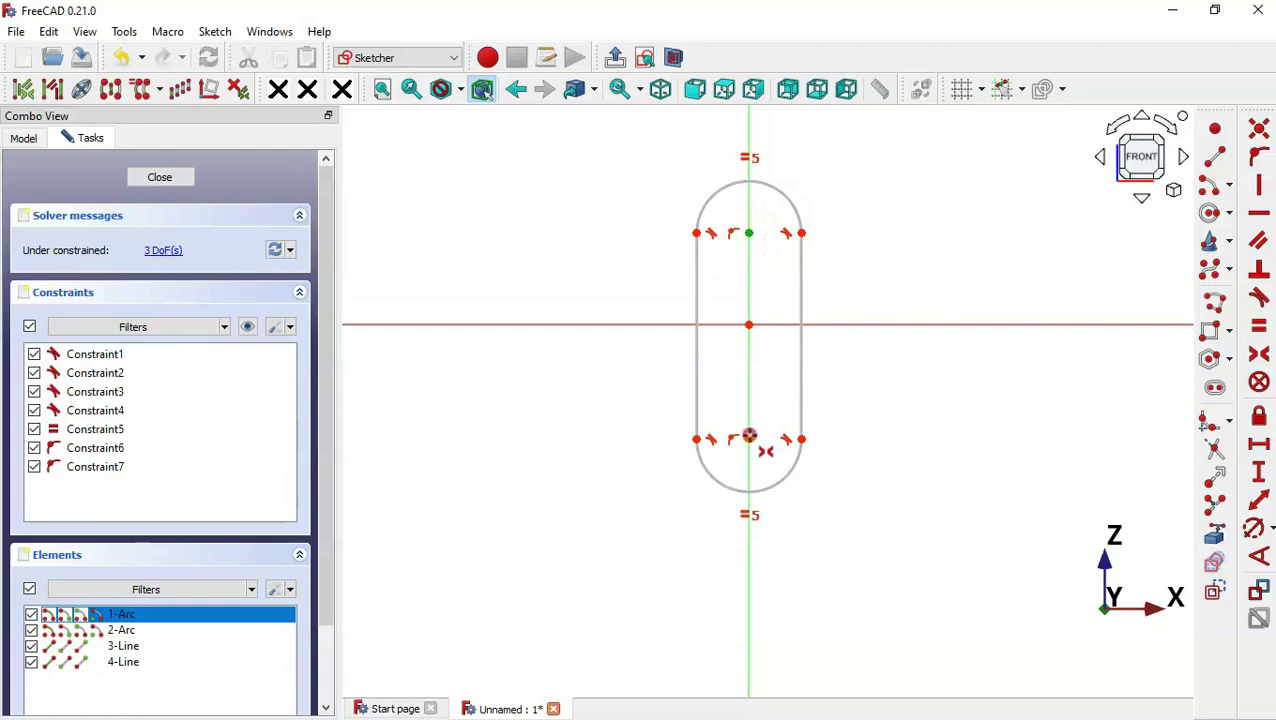
left_click(749, 438)
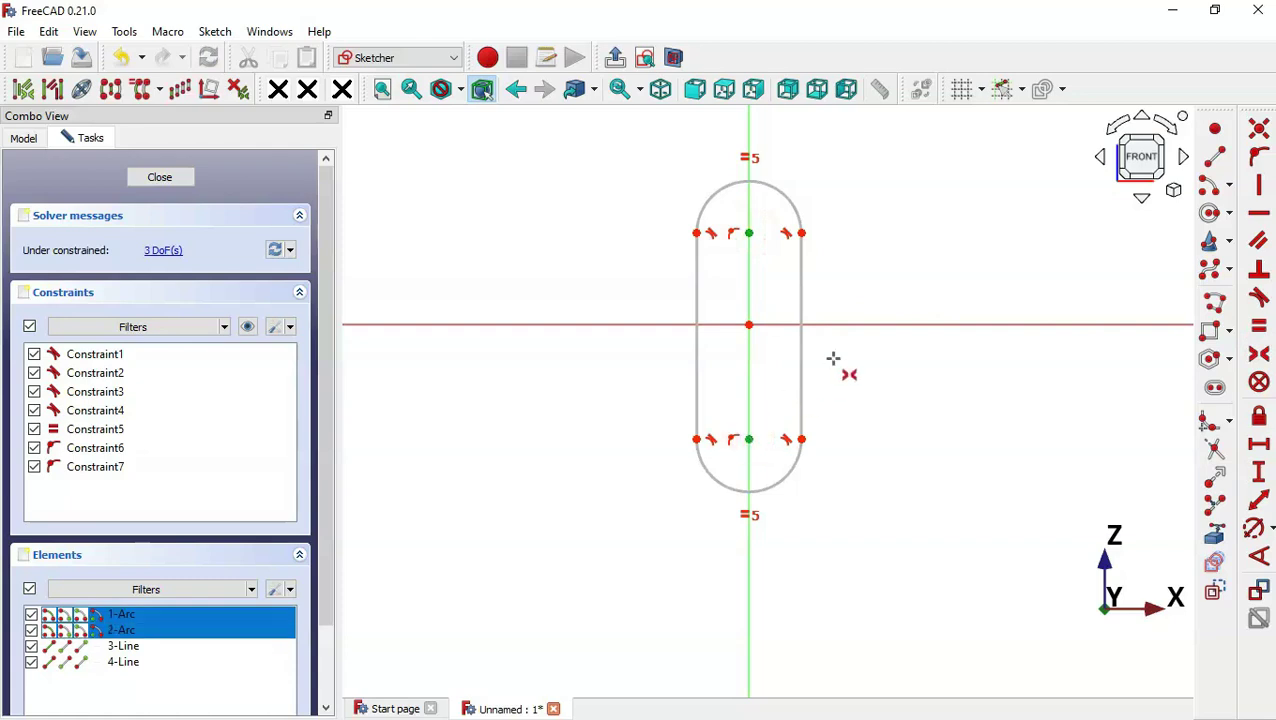
left_click(749, 322)
scroll(678, 455, "down", 1)
scroll(767, 295, "up", 3)
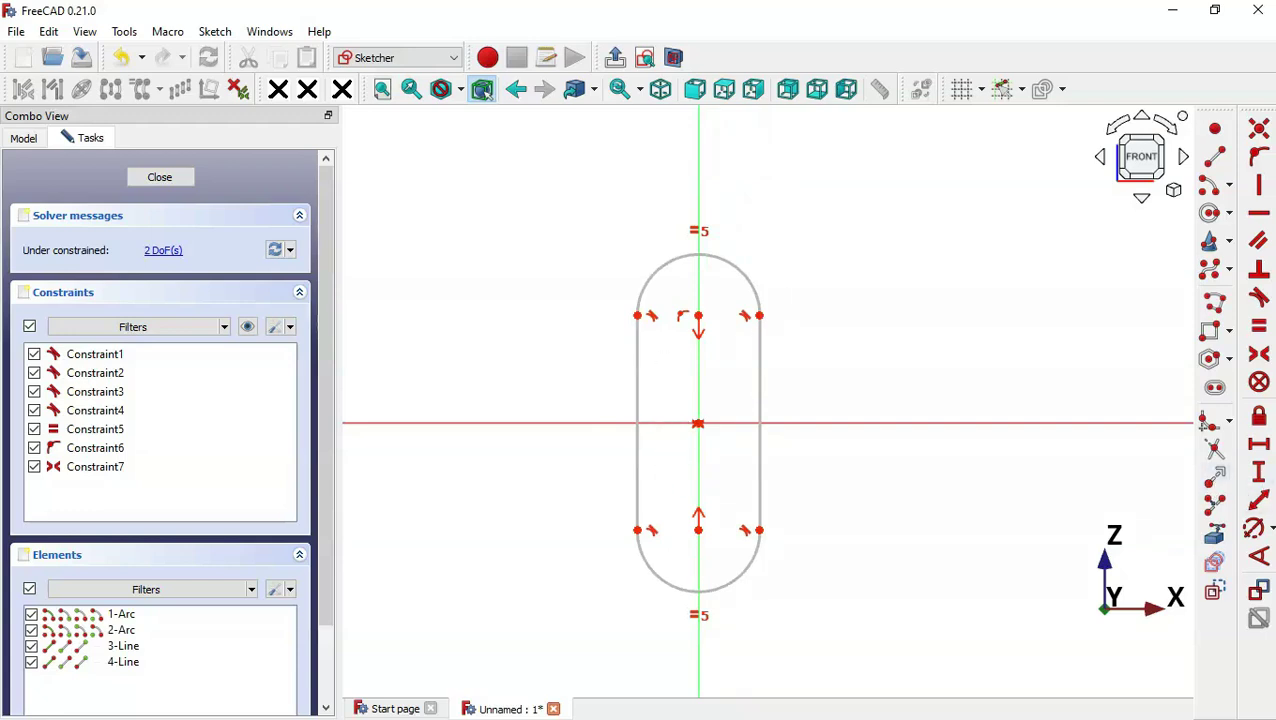
Dimension the slot's straight side and set its length to 60 mm, consulting the PDF drawing for the value
left_click(1260, 503)
left_click(763, 387)
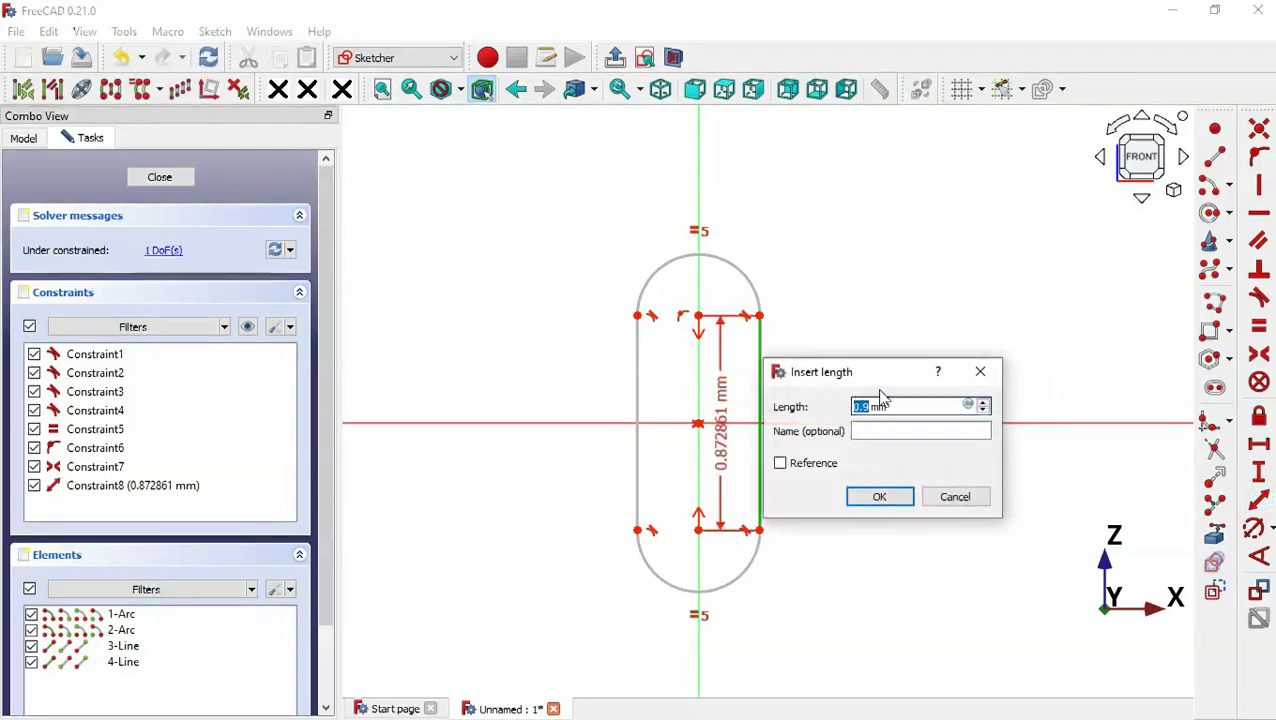
key("alt+Tab")
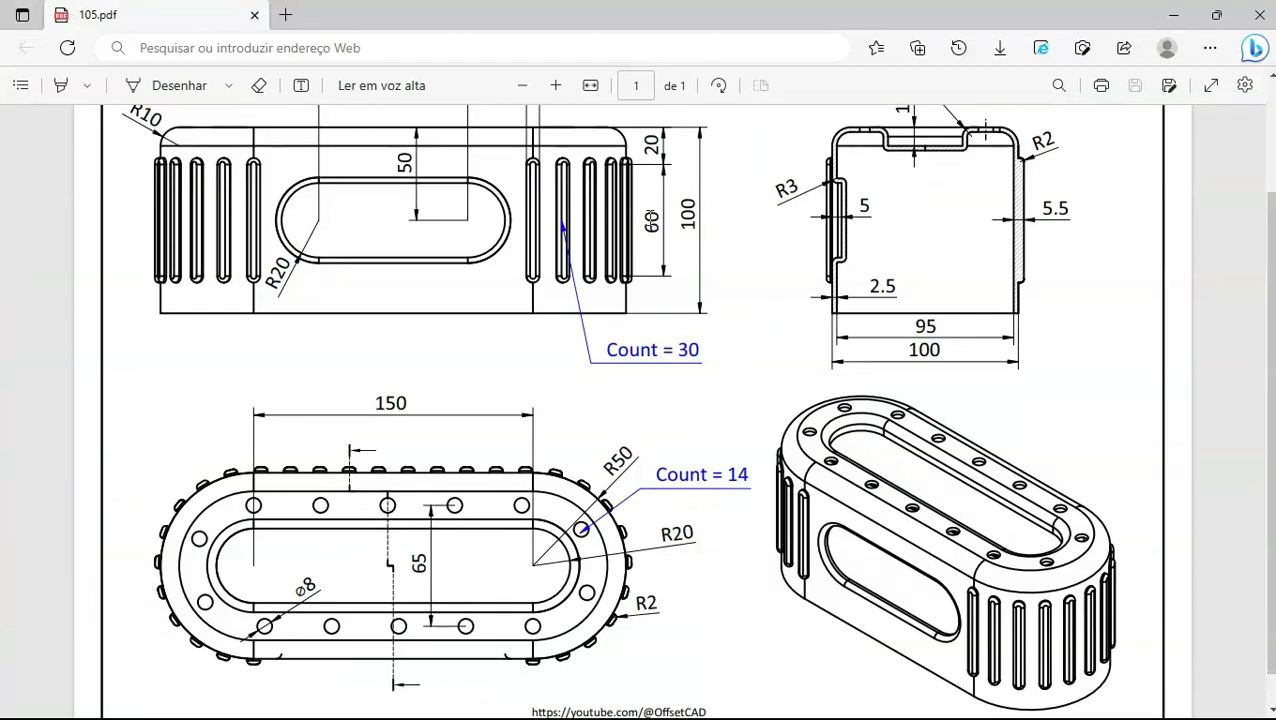
key("alt+Tab")
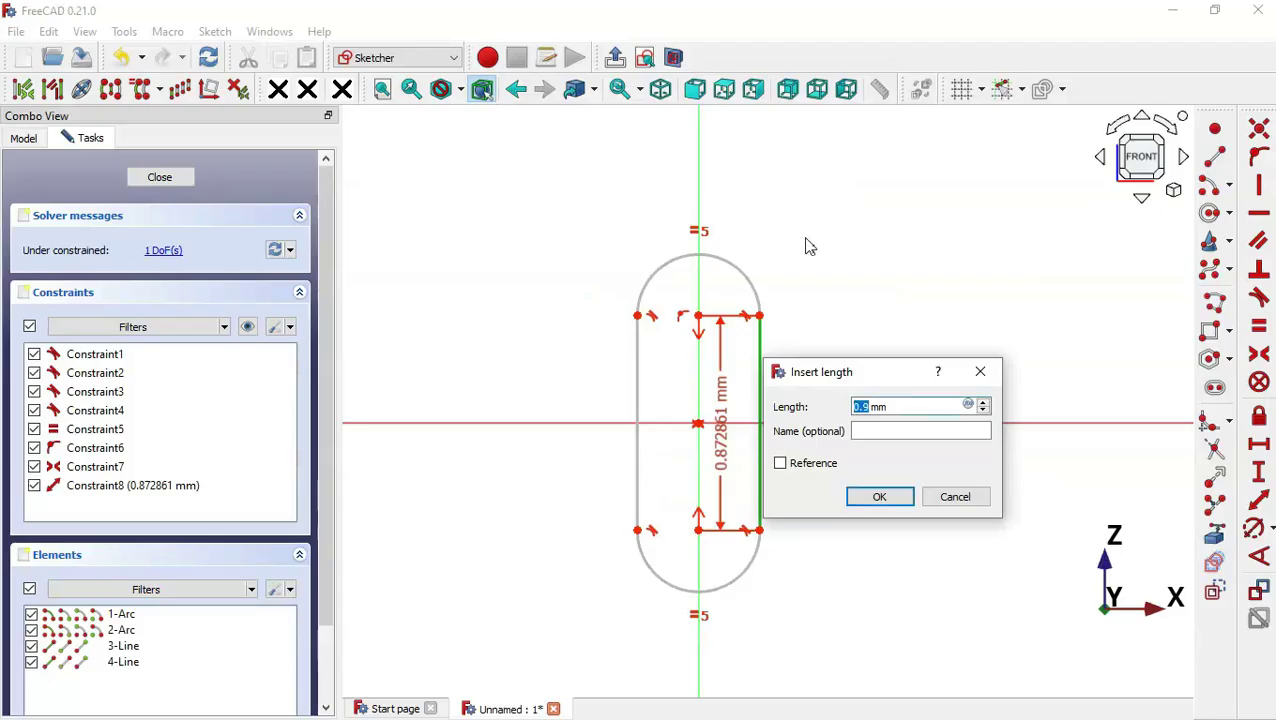
type("6")
key("Return")
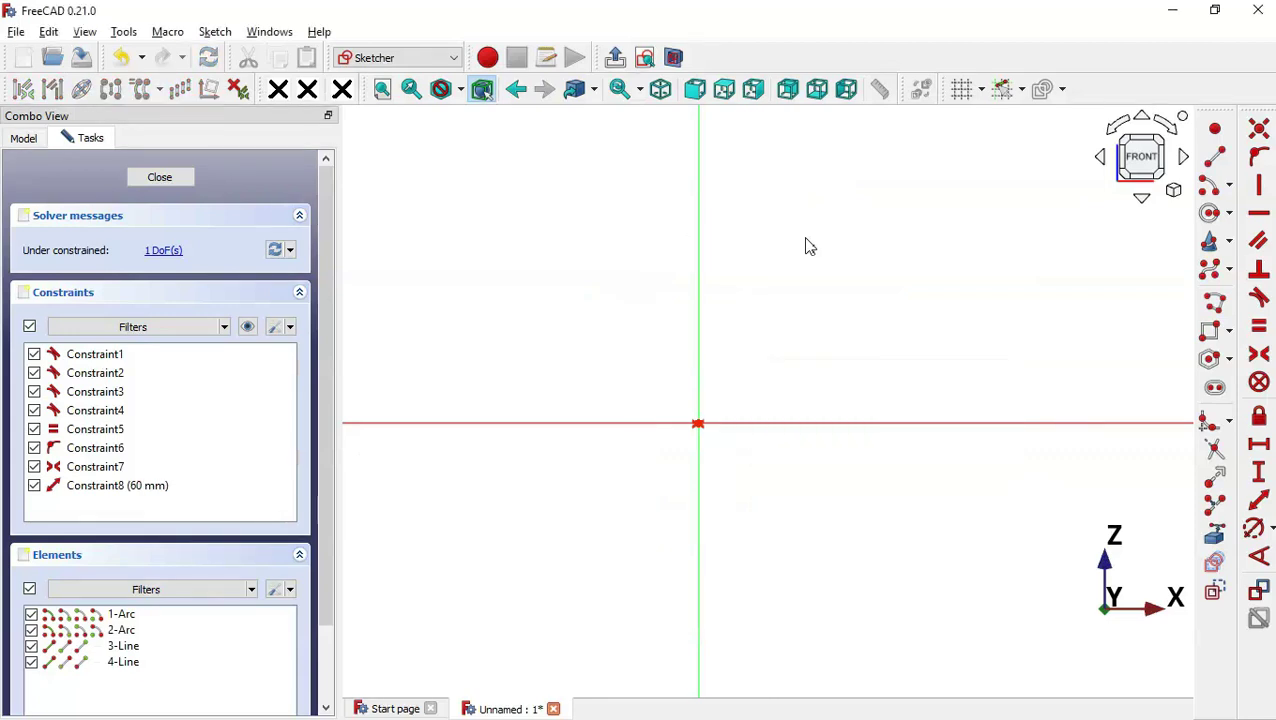
Set the slot's width to 7 mm between its two upper tangent points, as given in the PDF drawing, and close the sketch
scroll(846, 331, "down", 10)
scroll(846, 331, "down", 2)
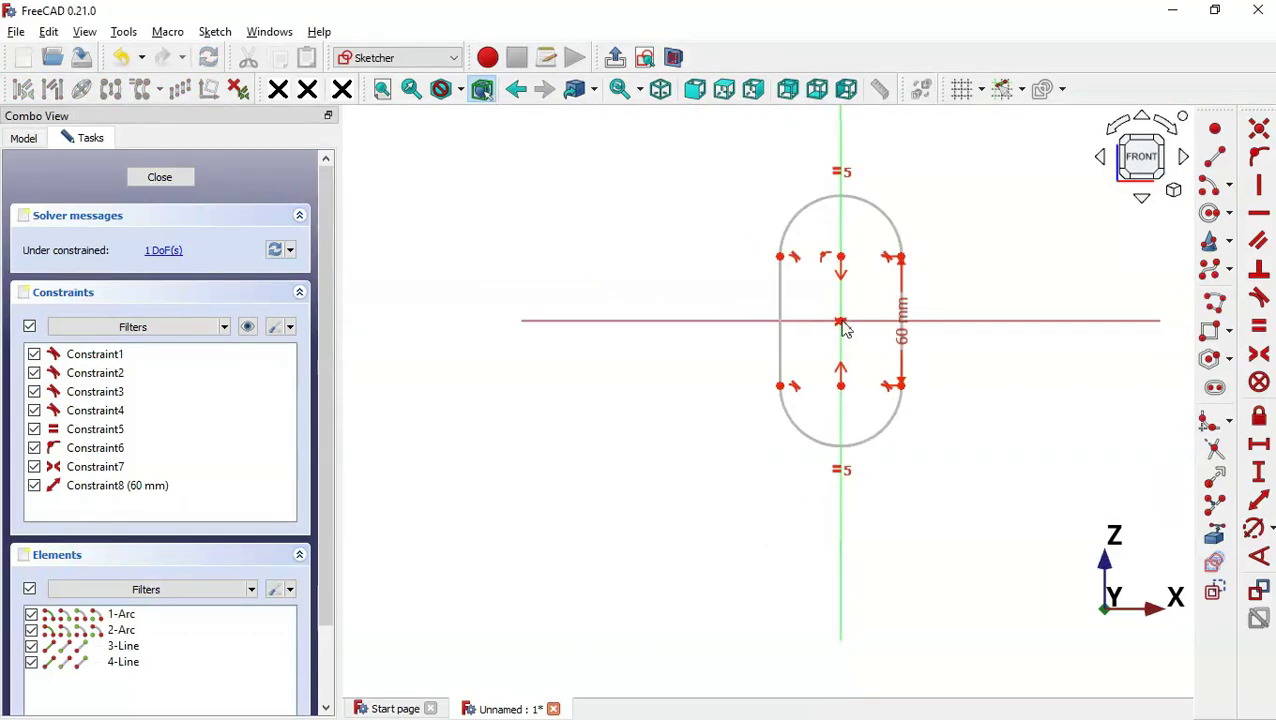
left_click(900, 258)
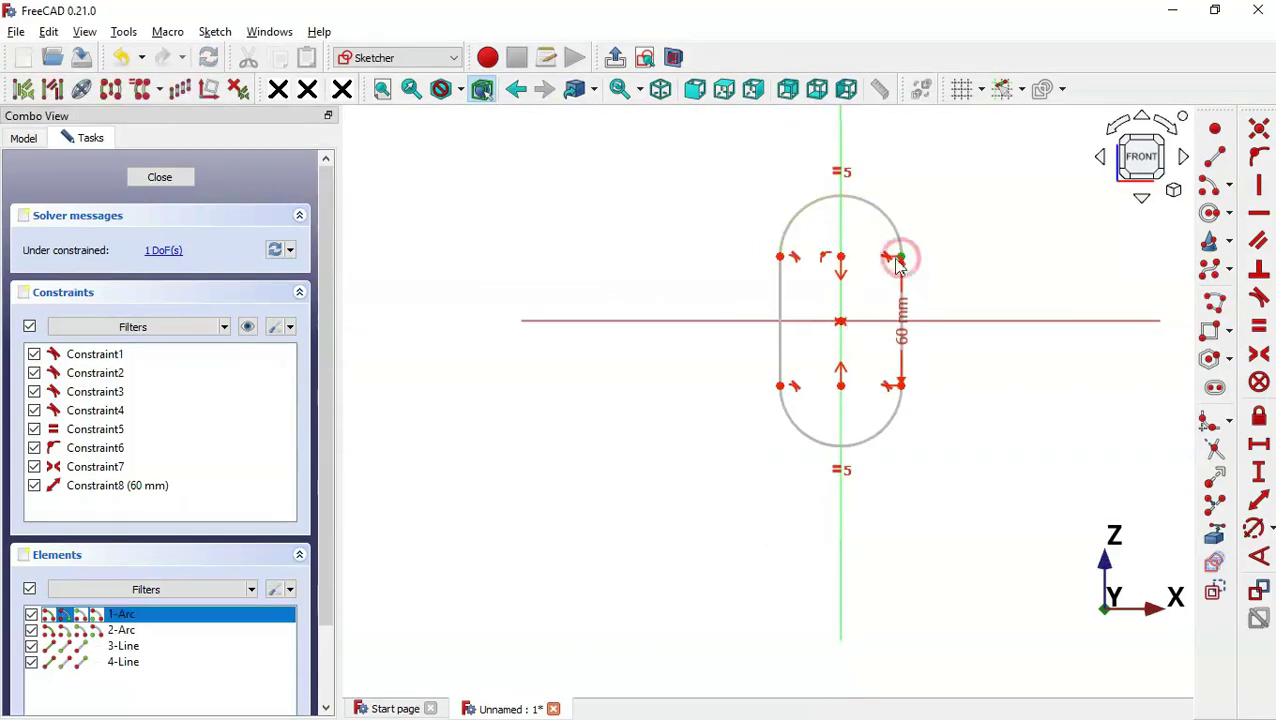
left_click(781, 257)
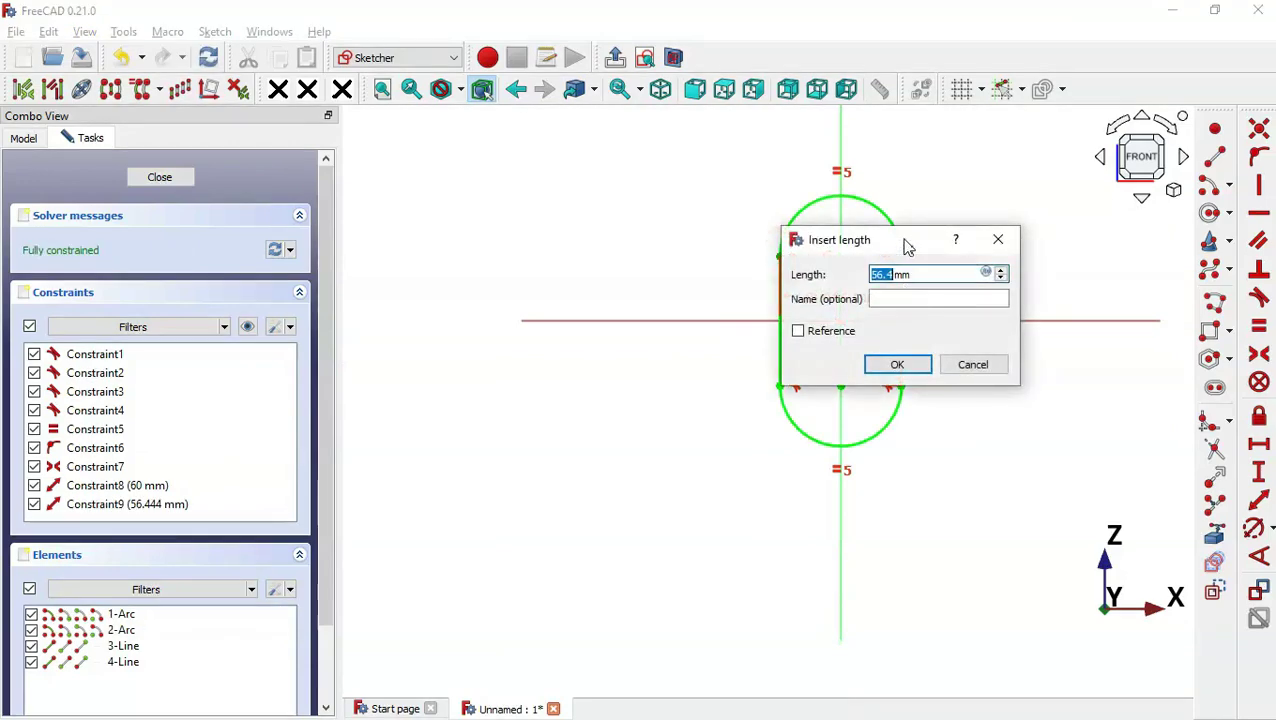
left_click_drag(908, 242, 643, 204)
key("alt+Tab")
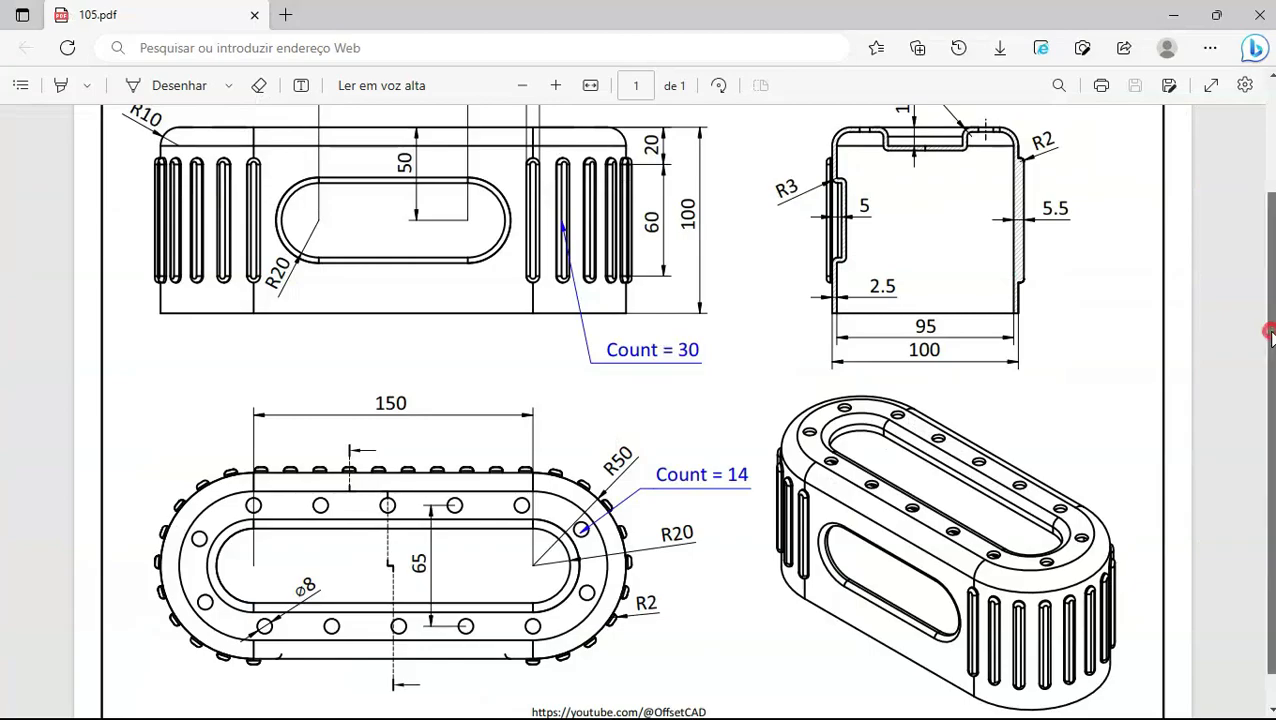
left_click_drag(1264, 335, 1263, 265)
key("alt+Tab")
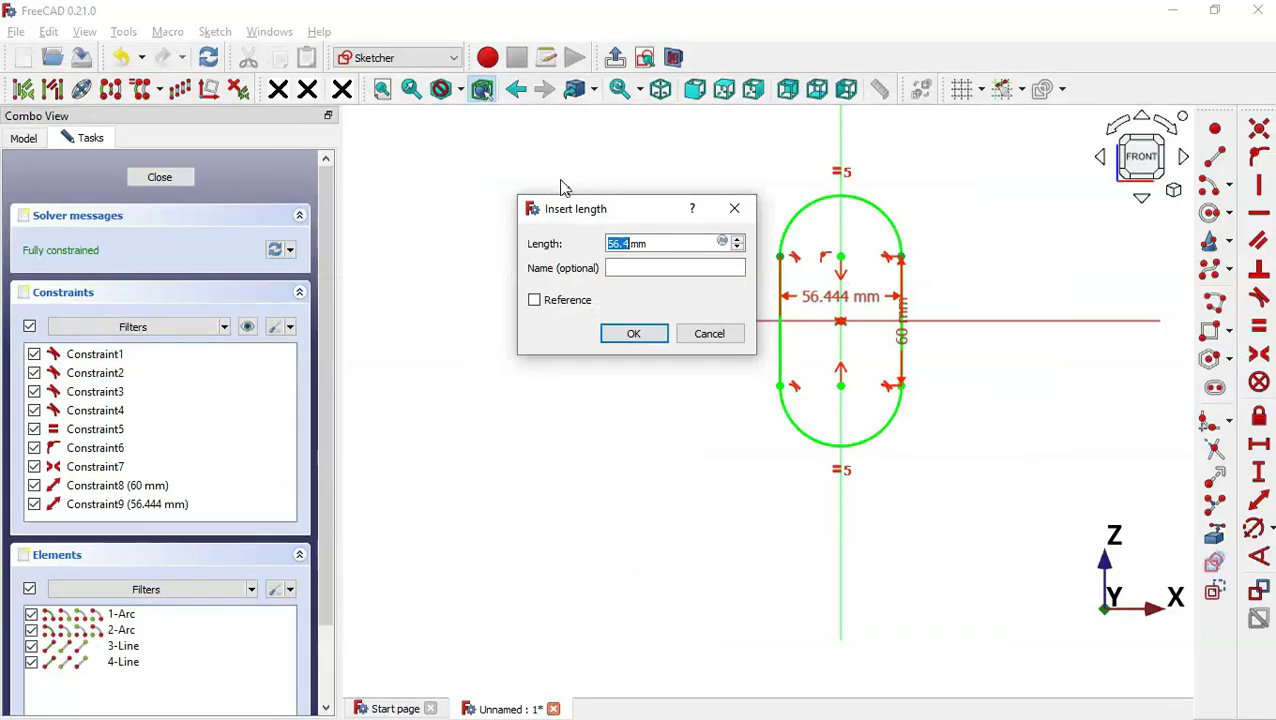
type("7")
key("Return")
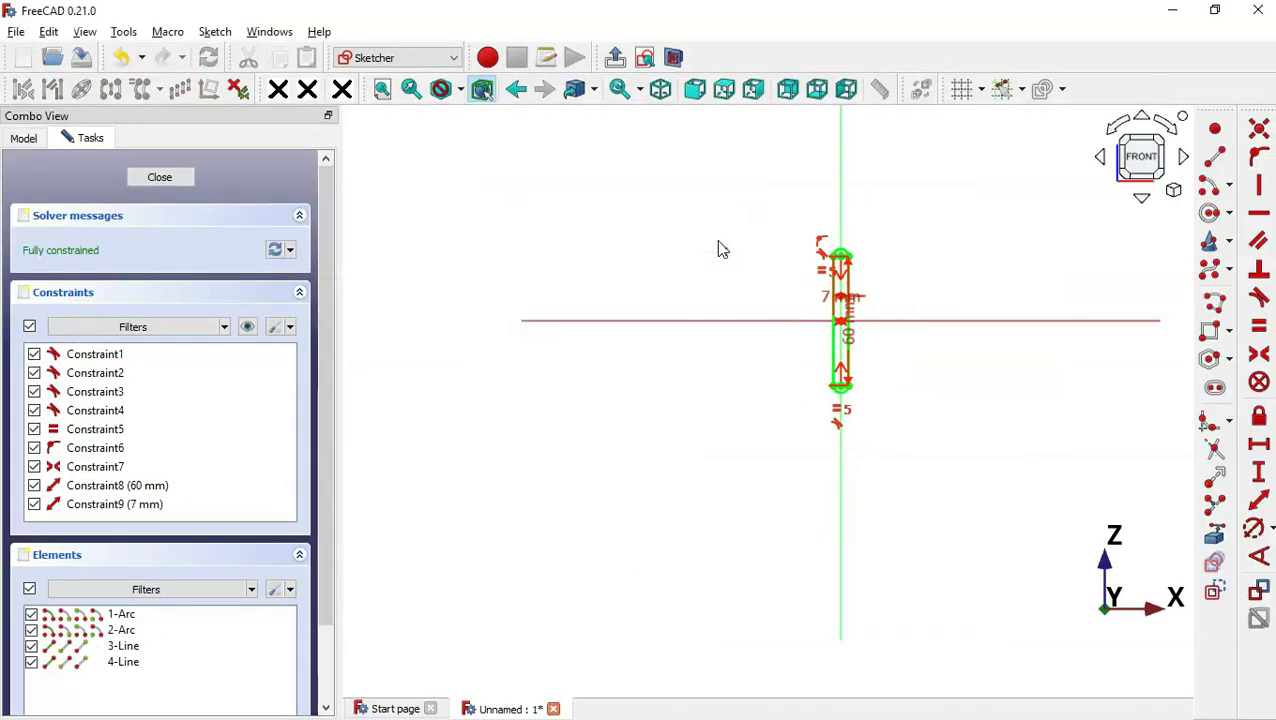
key("Escape")
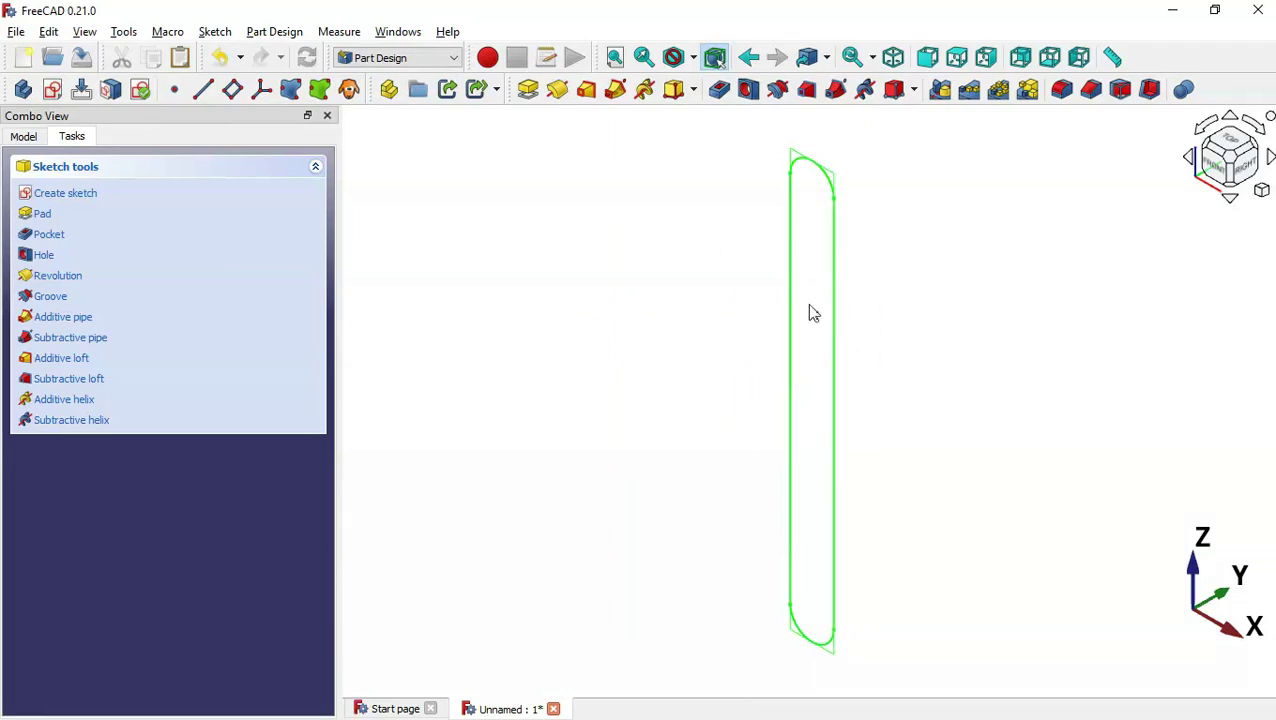
Pad the slot sketch by 5.5-2.5 mm and check the pad's length in its properties
left_click(529, 89)
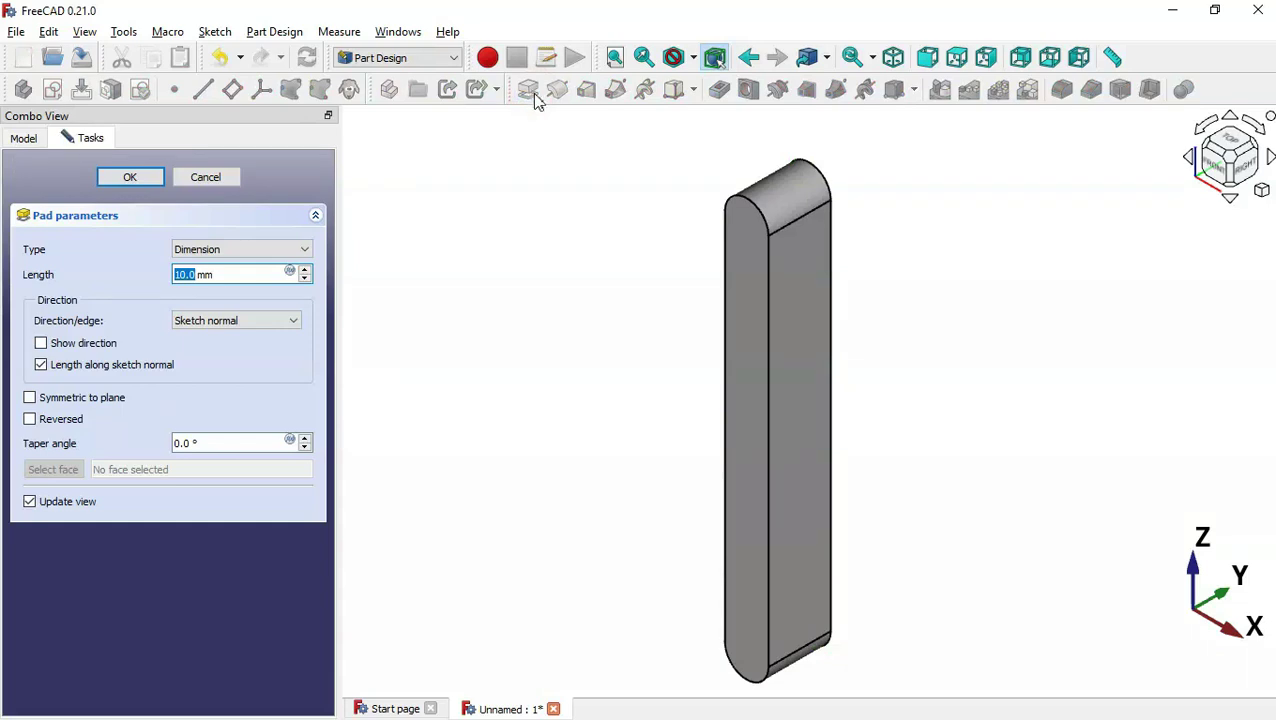
triple_click(246, 275)
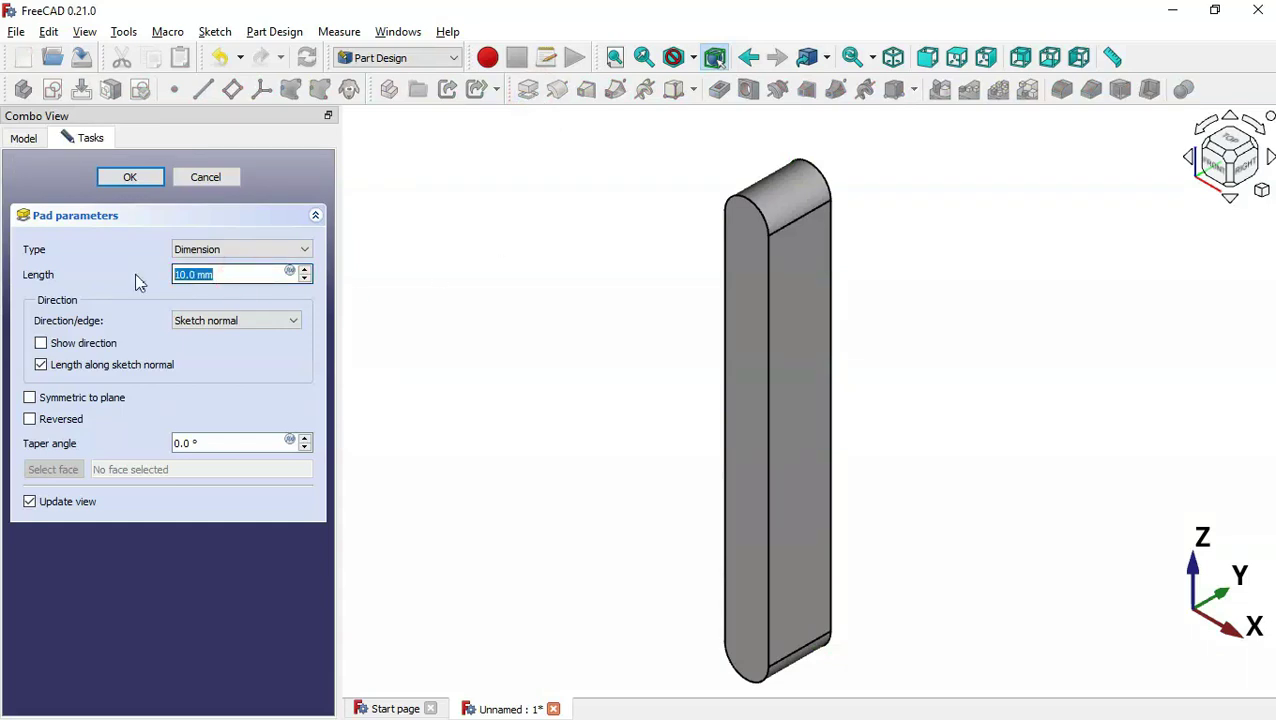
key("alt+Tab")
type("5.")
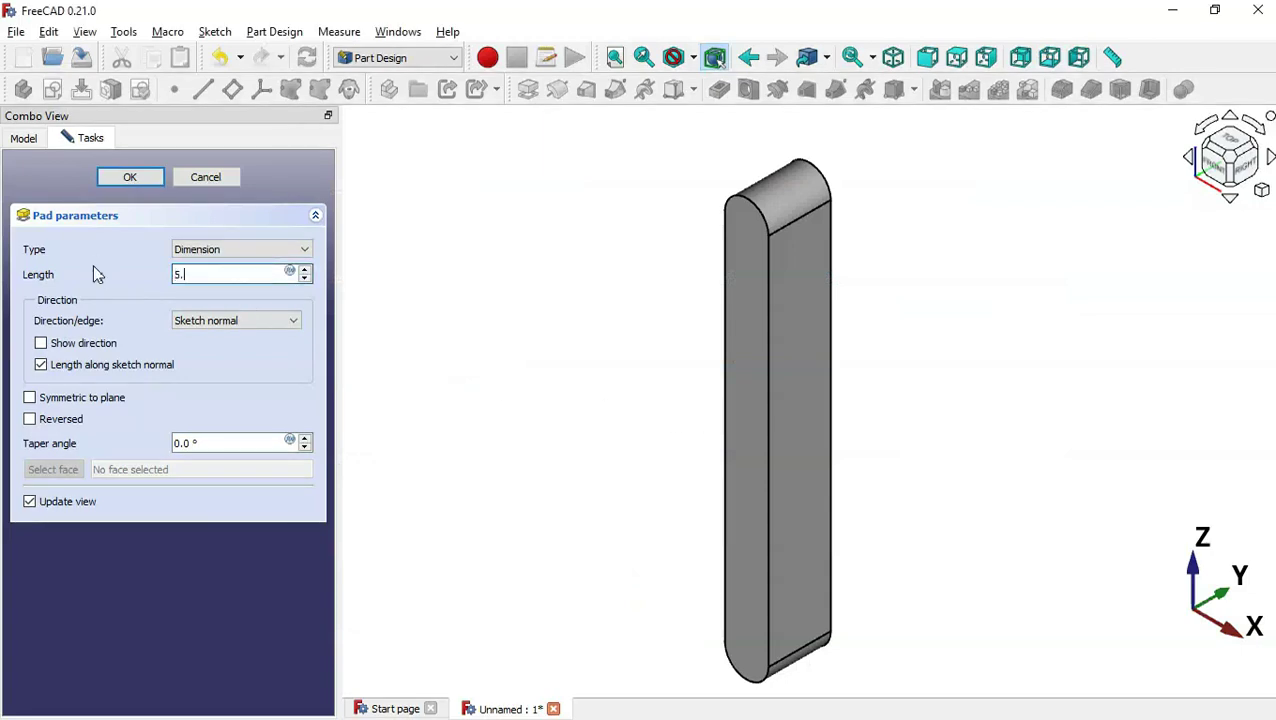
type("5-2.5")
left_click(157, 176)
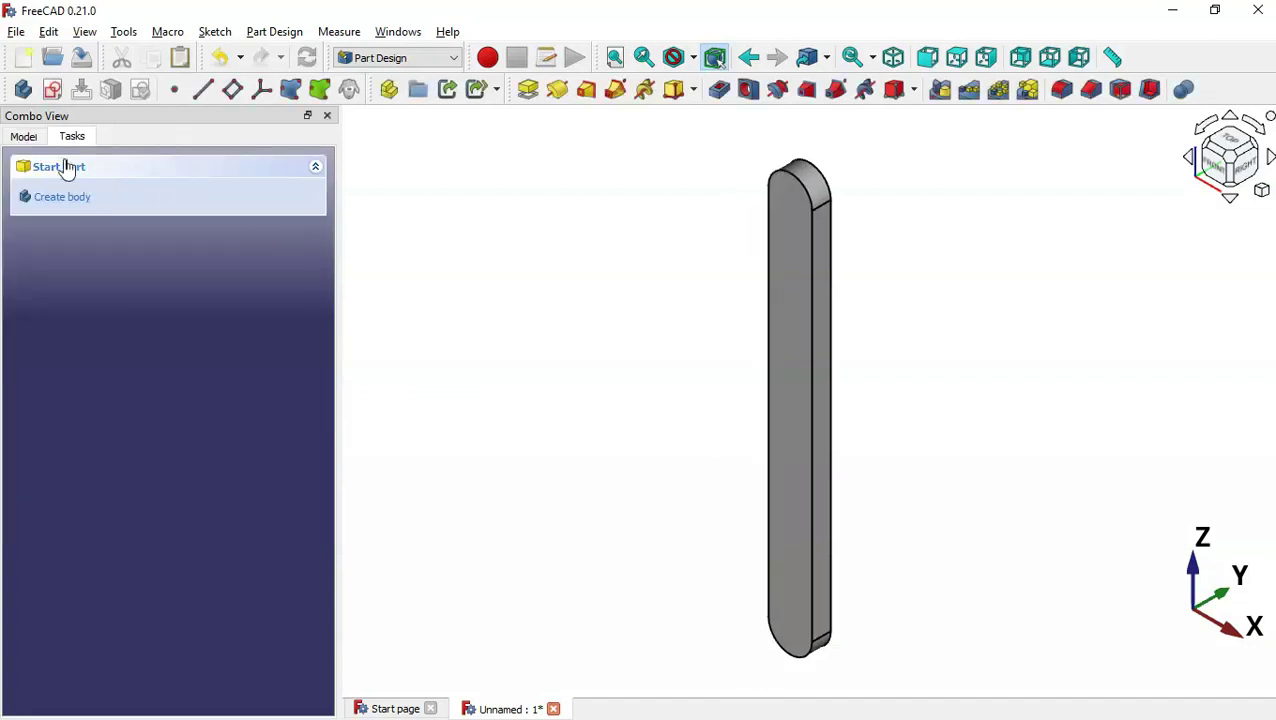
left_click(36, 137)
left_click(104, 255)
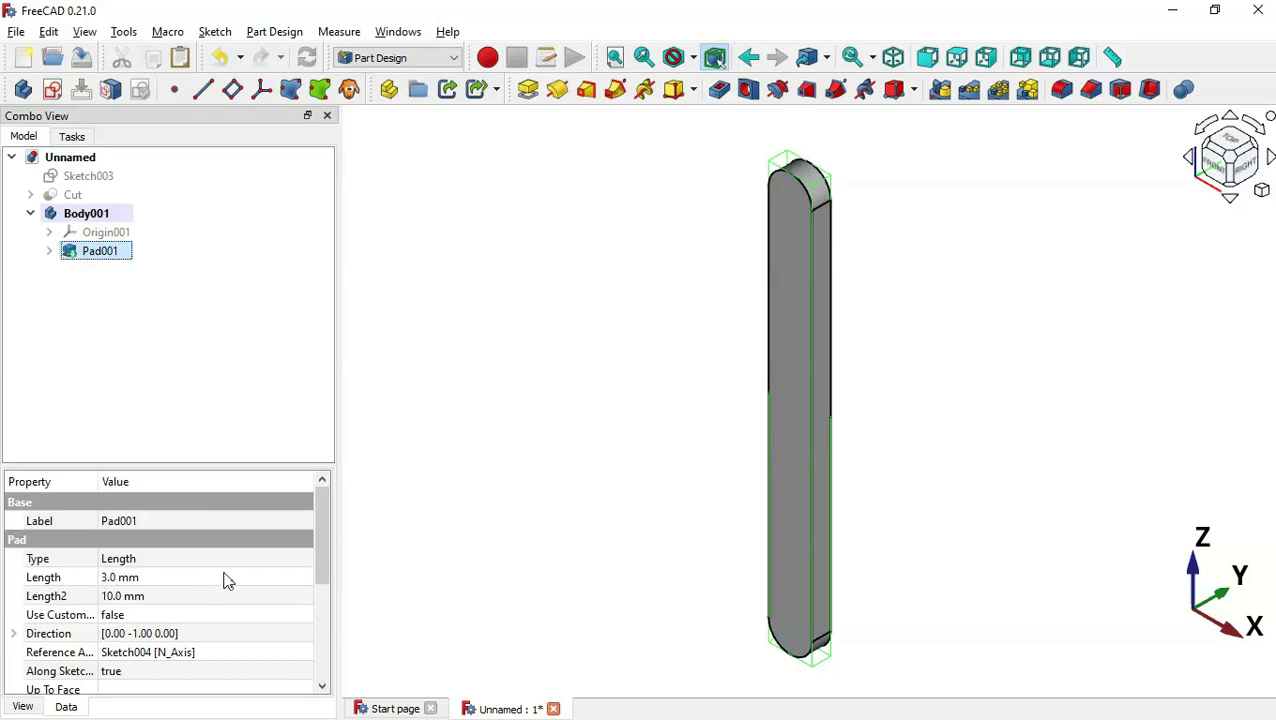
left_click(561, 484)
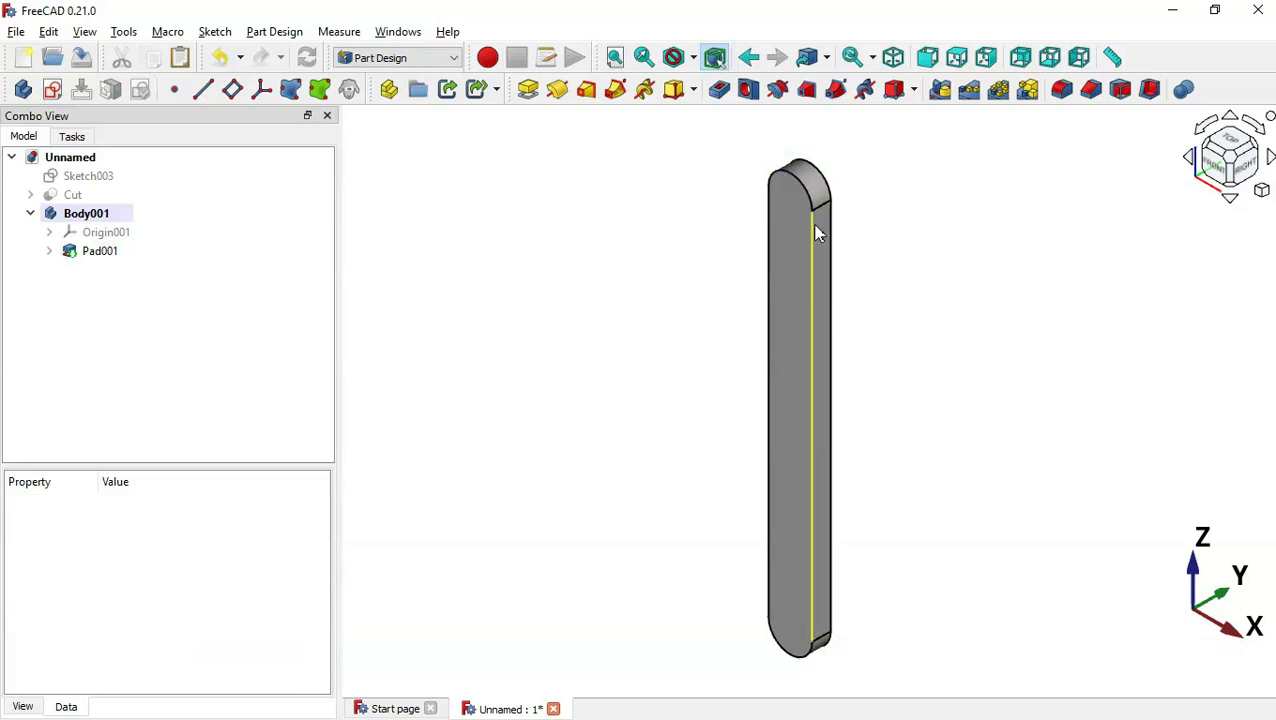
Consult the PDF drawing for the rib radius and fillet the rib's front outline edge with a 2 mm radius
key("alt+Tab")
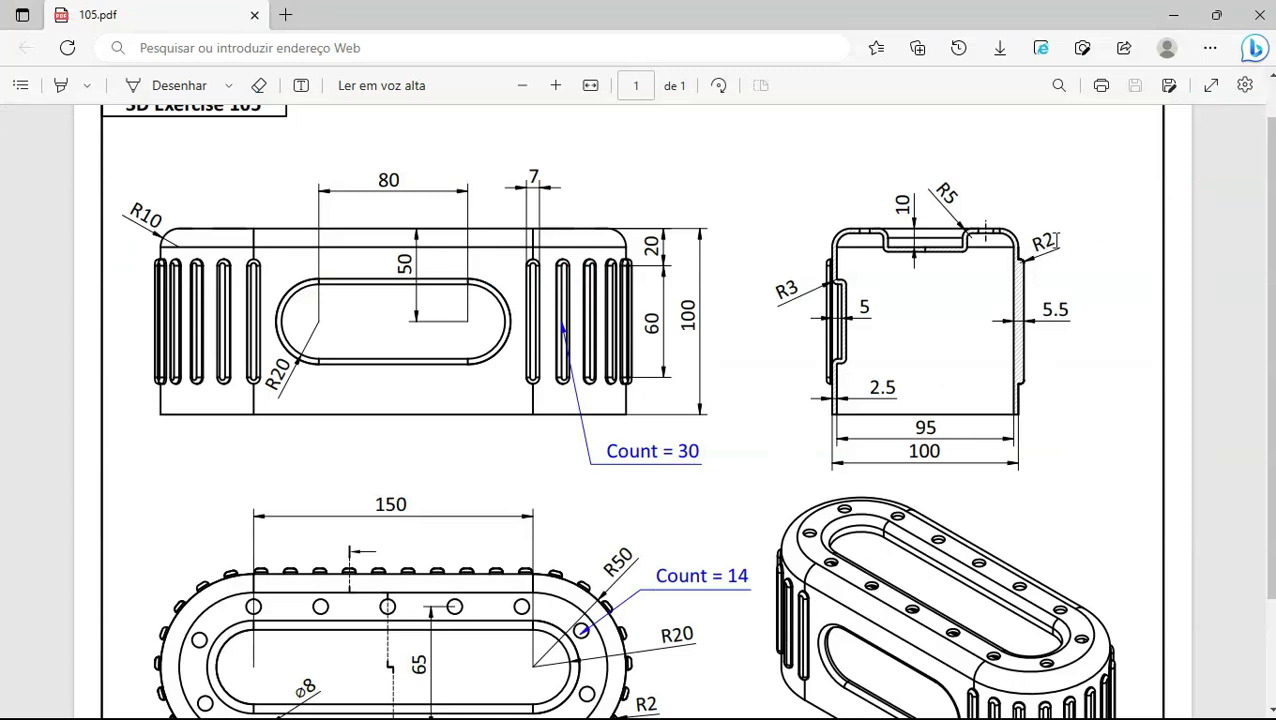
key("alt+Tab")
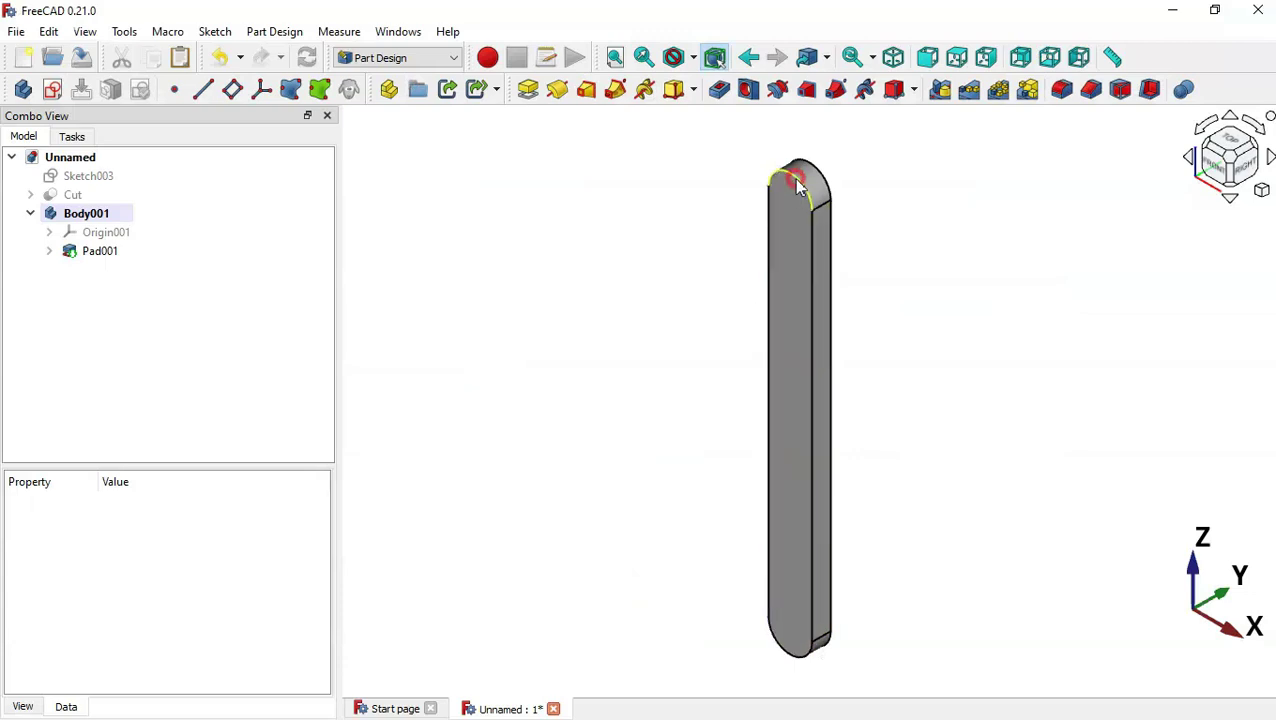
left_click(799, 186)
left_click(1063, 90)
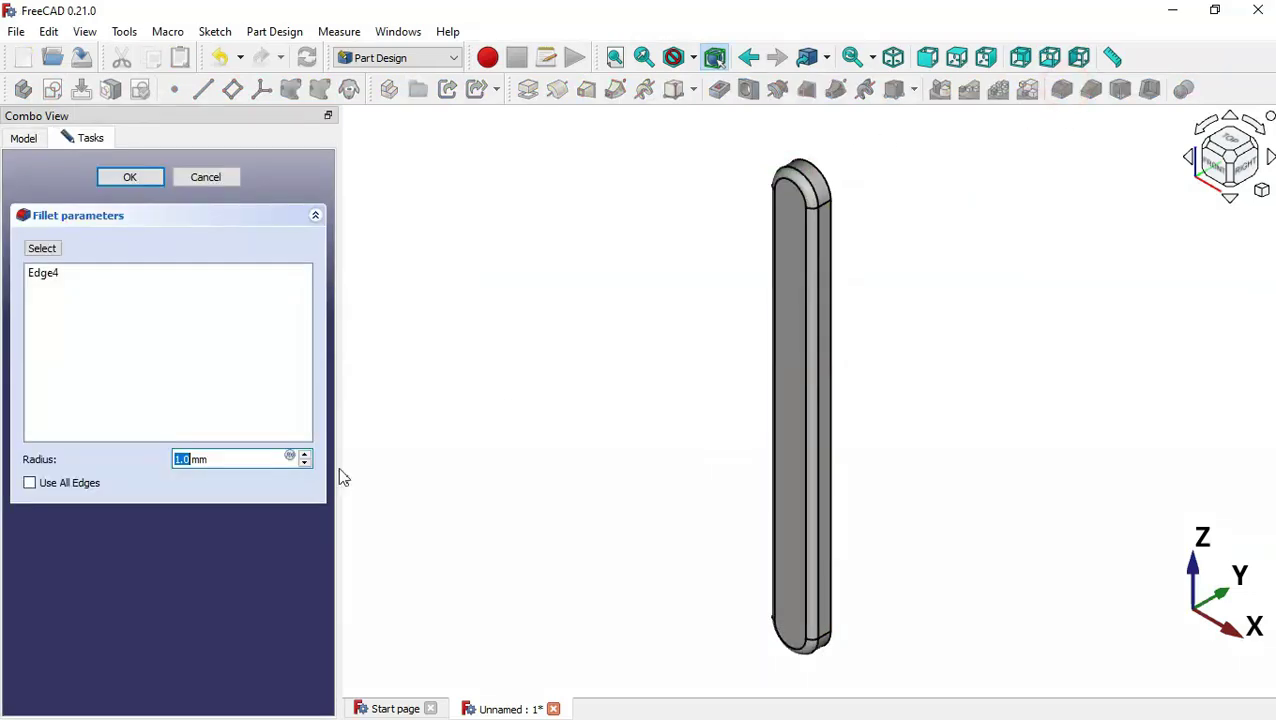
triple_click(234, 461)
type("2")
left_click(147, 183)
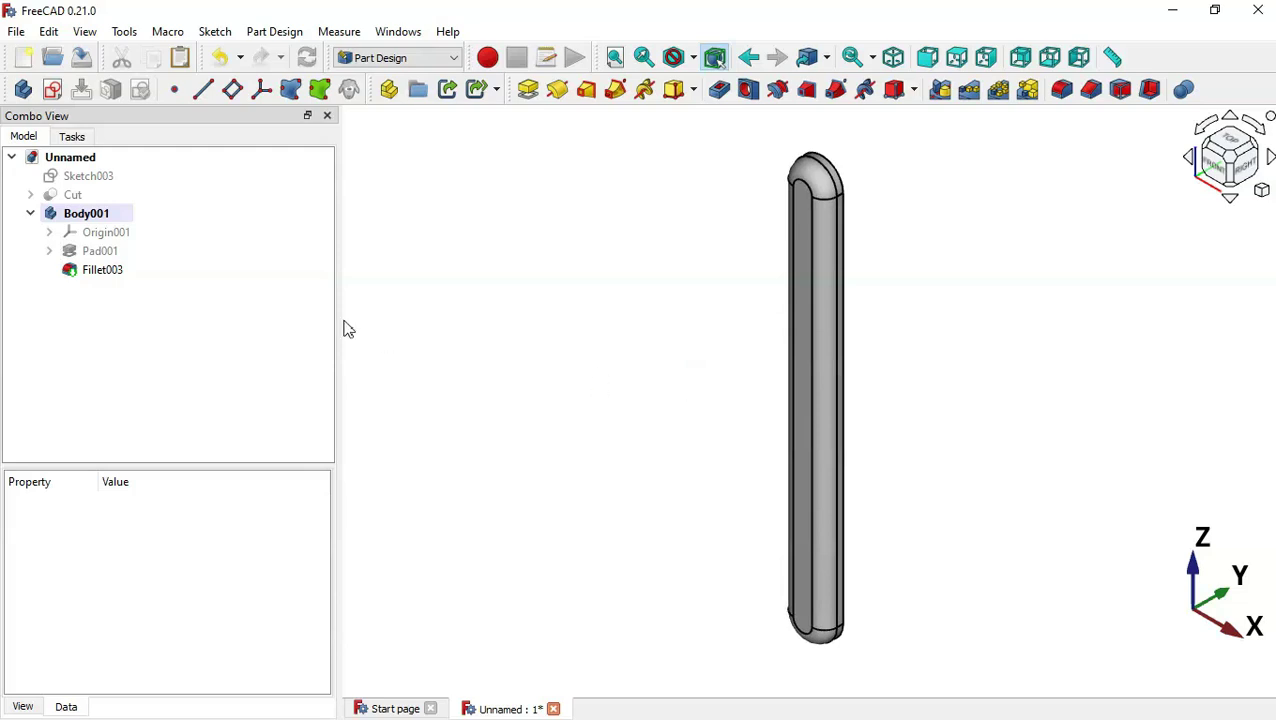
Make the Cut object visible again together with the rib body
left_click(122, 198)
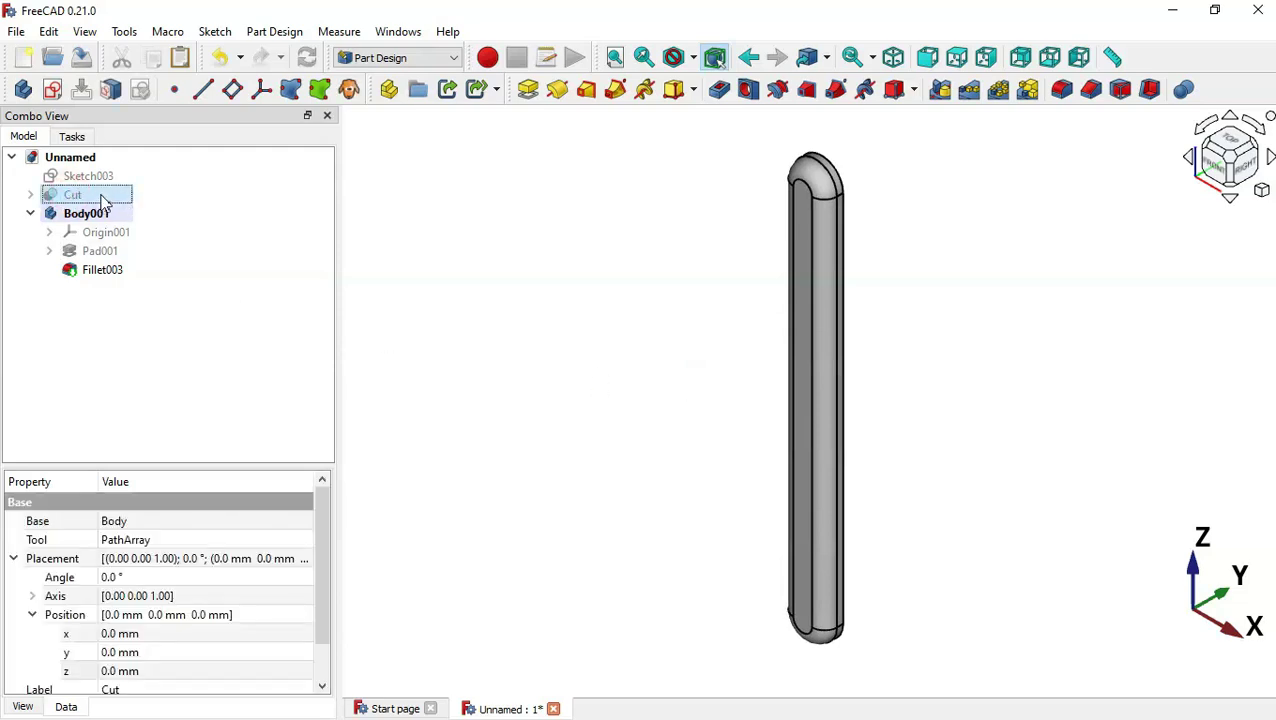
key("space")
scroll(746, 370, "down", 5)
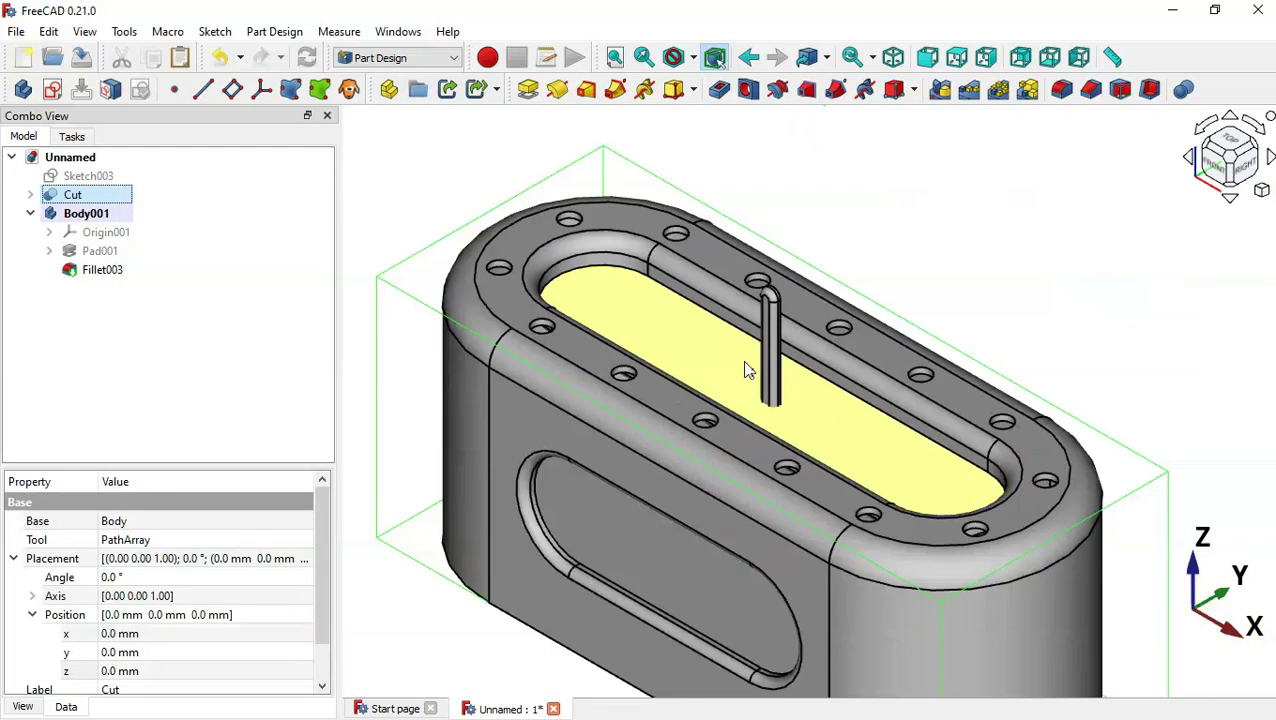
left_click(891, 316)
scroll(712, 427, "up", 2)
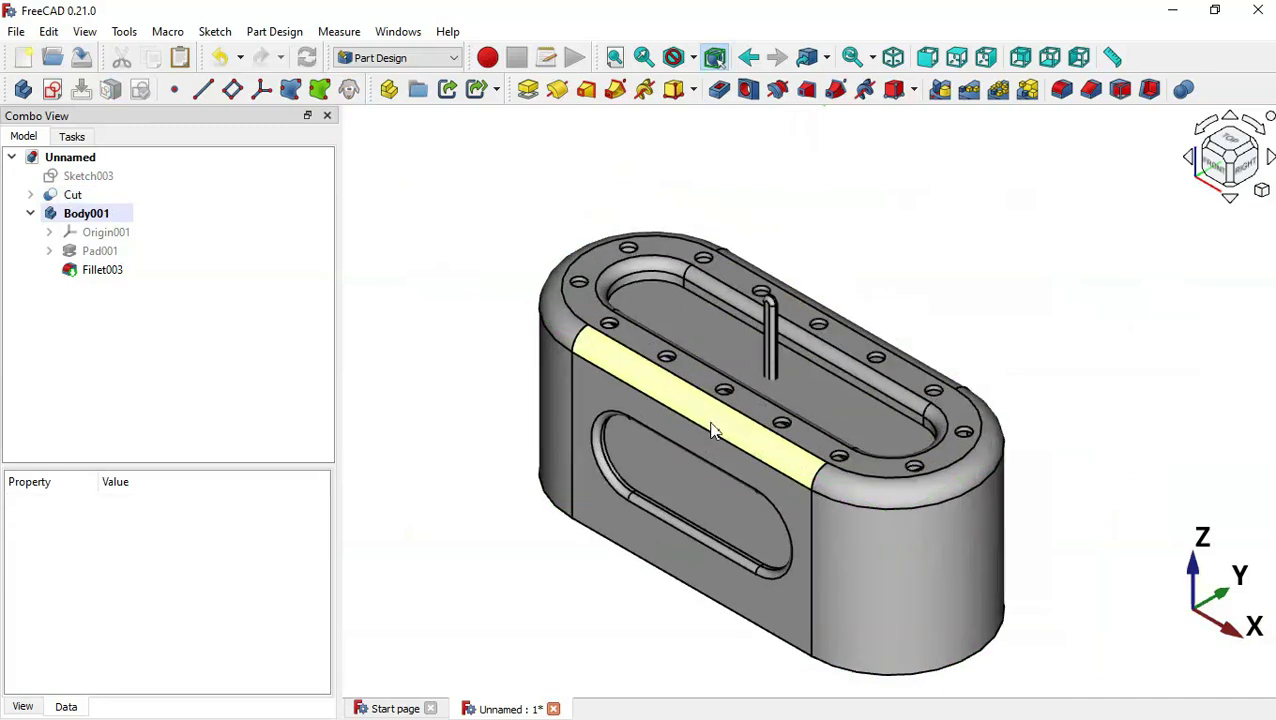
Paste the copied path sketch into the document and make it visible around the part's top
left_click(181, 60)
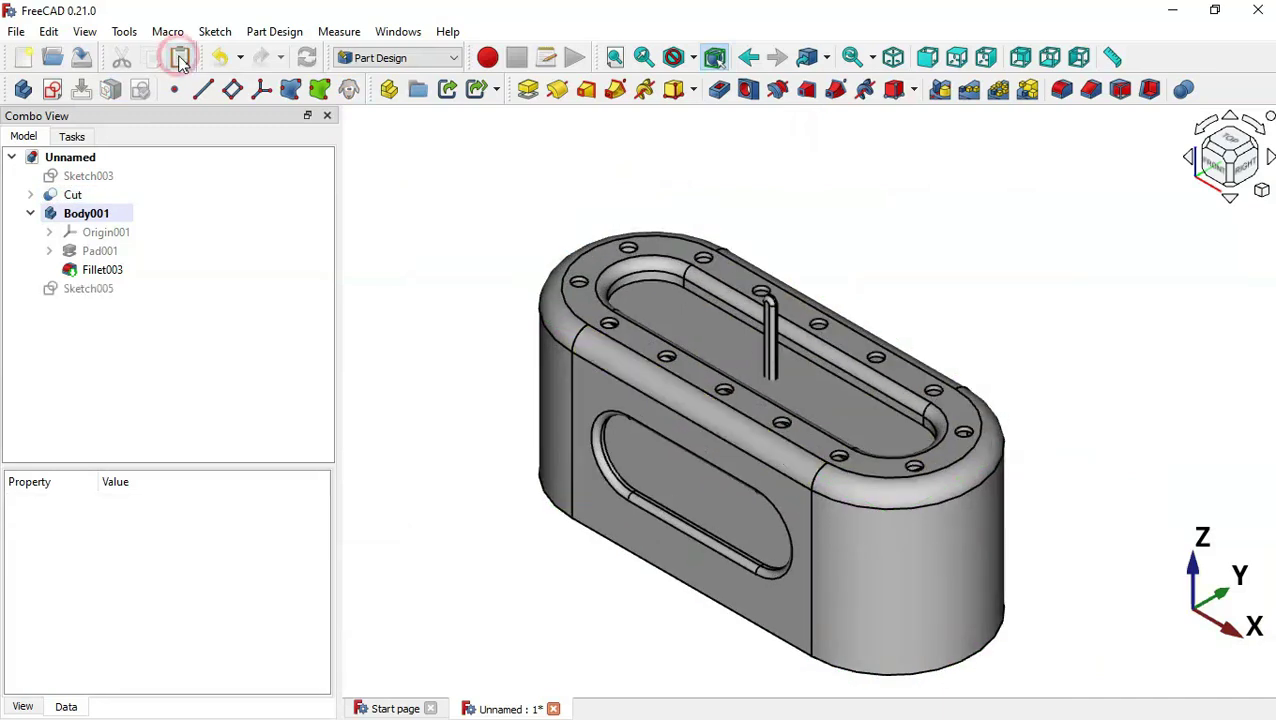
left_click(103, 297)
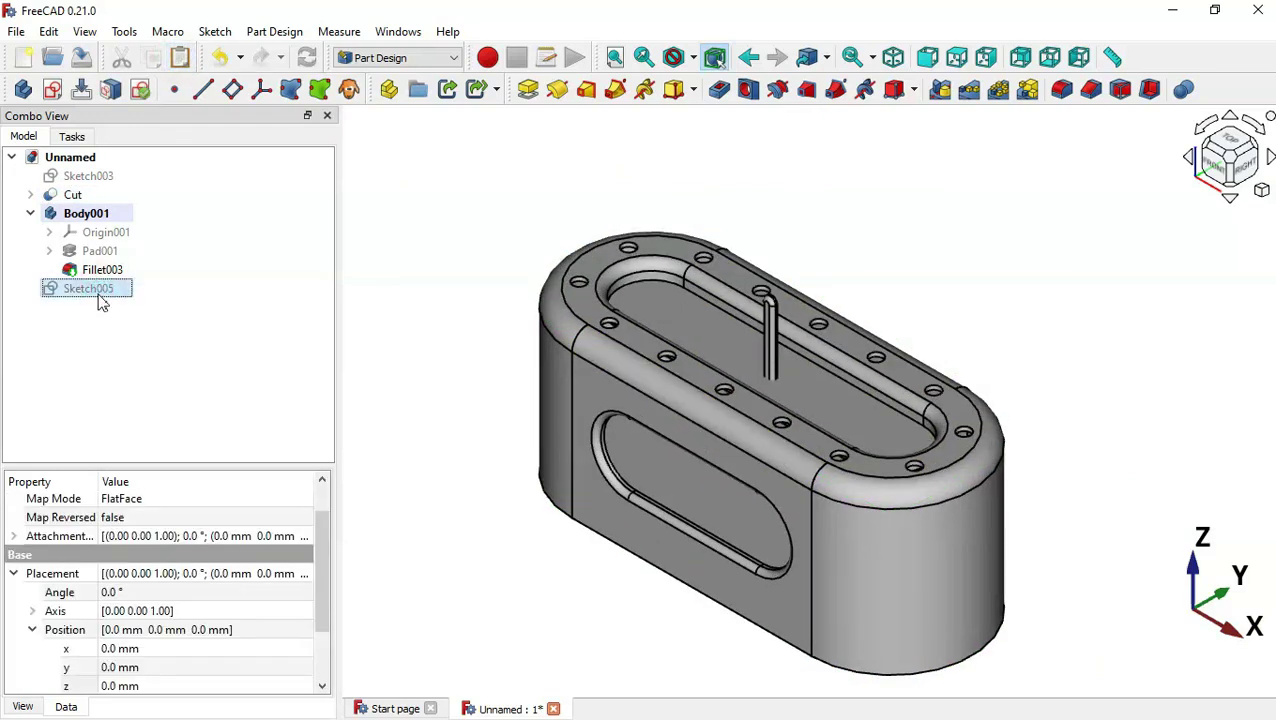
key("space")
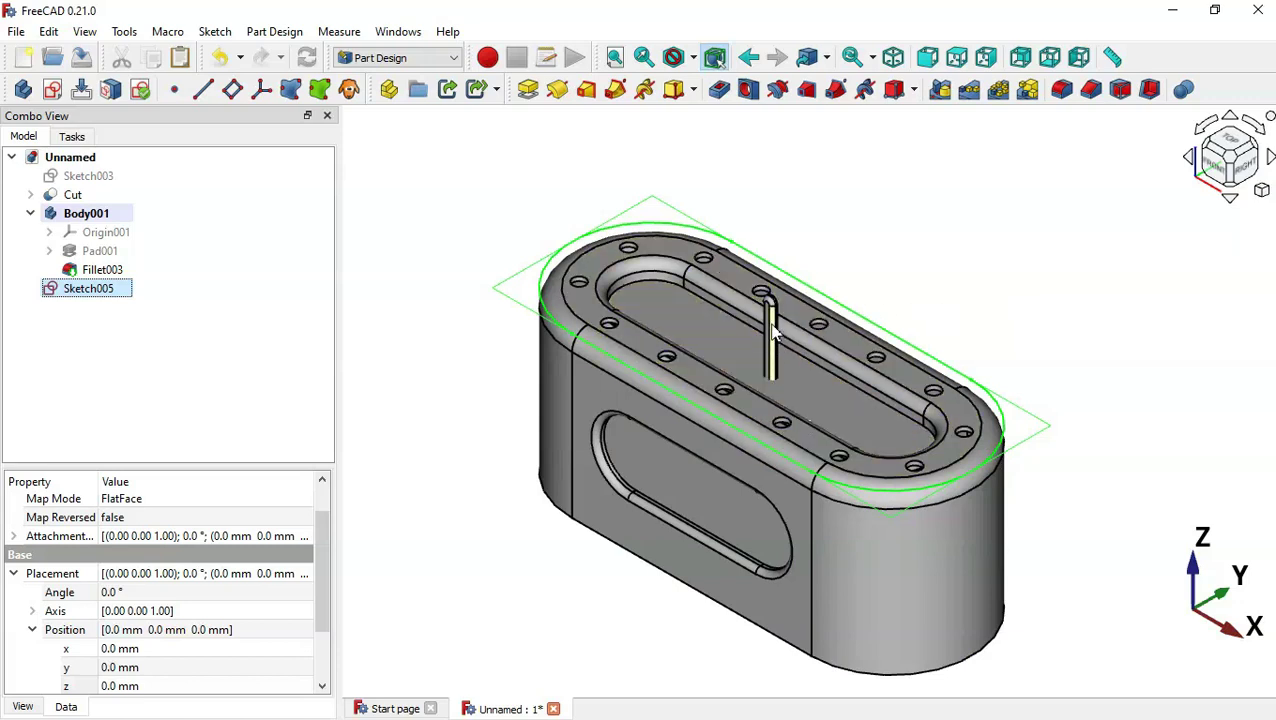
left_click(840, 244)
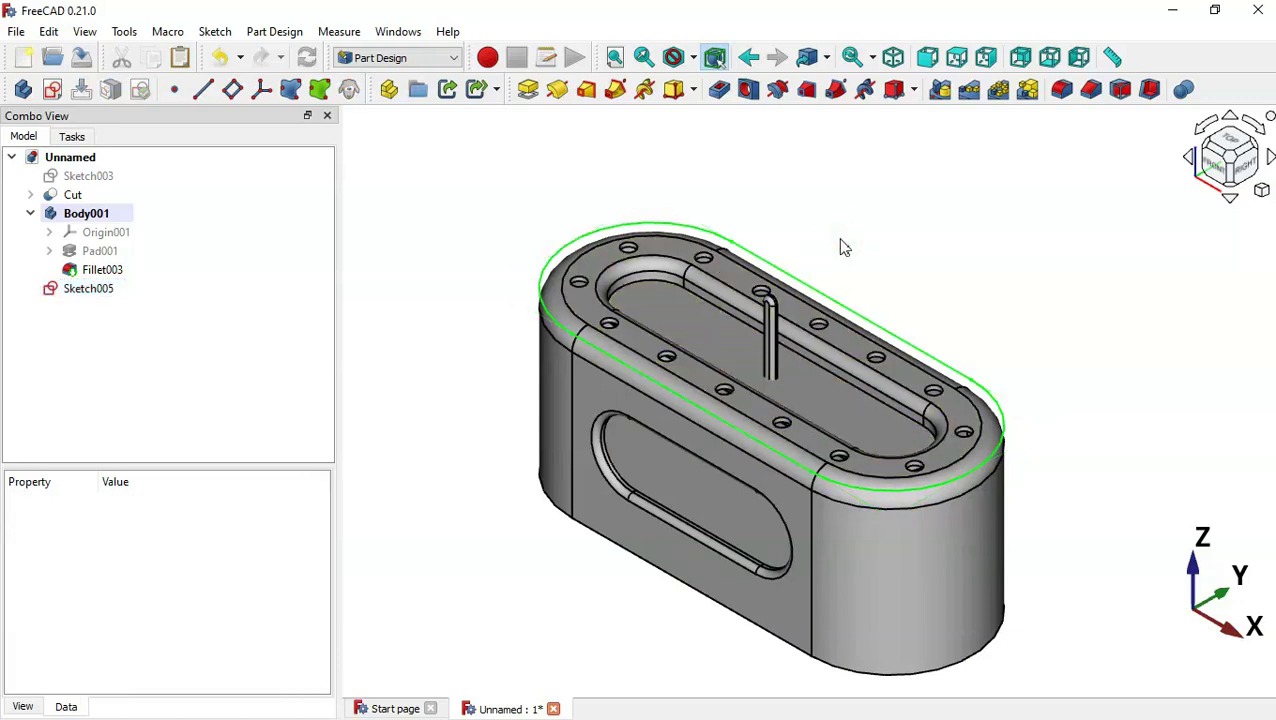
Switch to the Draft workbench and create a path array of the rib body along the pasted sketch
left_click(444, 57)
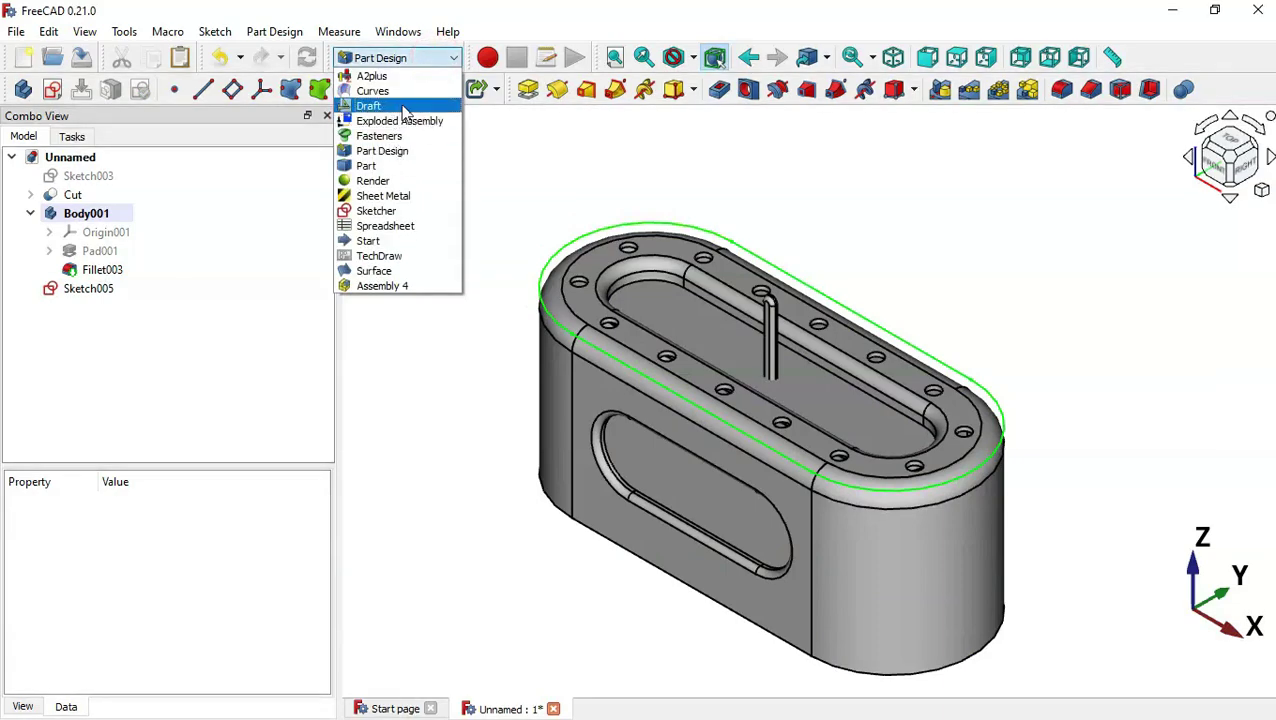
left_click(404, 106)
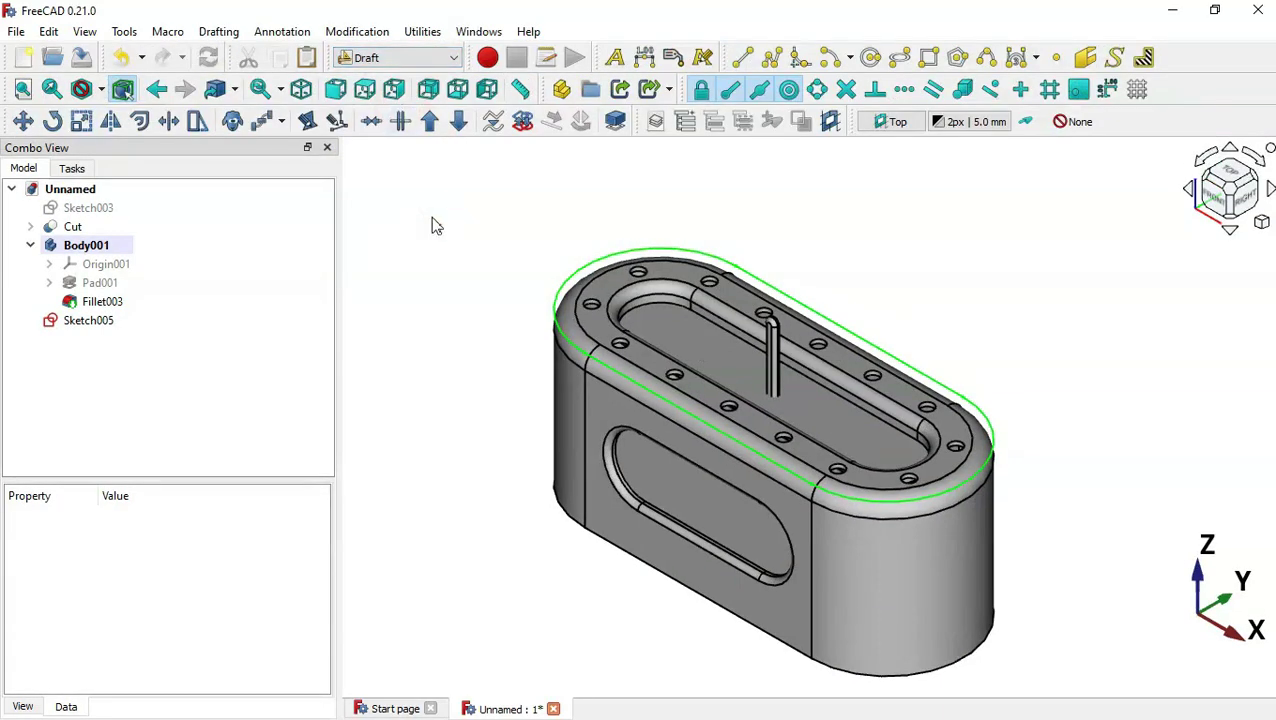
left_click(102, 249)
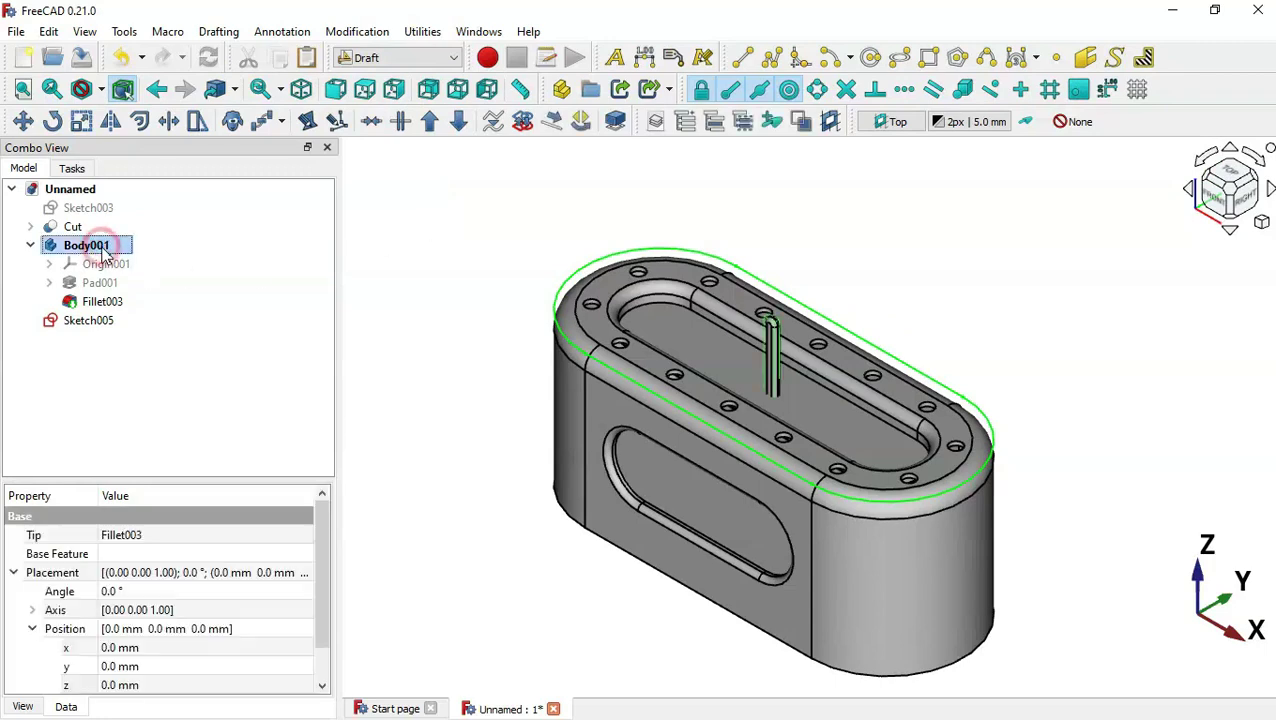
left_click(106, 322, "ctrl")
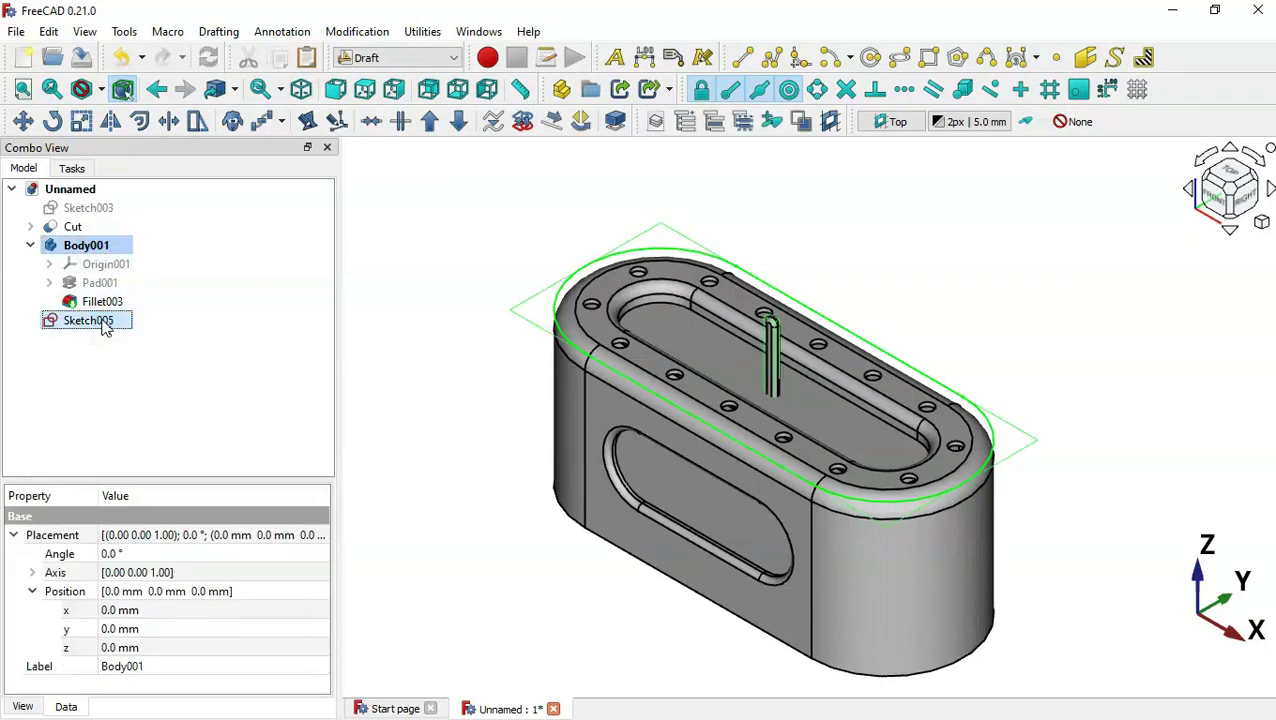
left_click(264, 123)
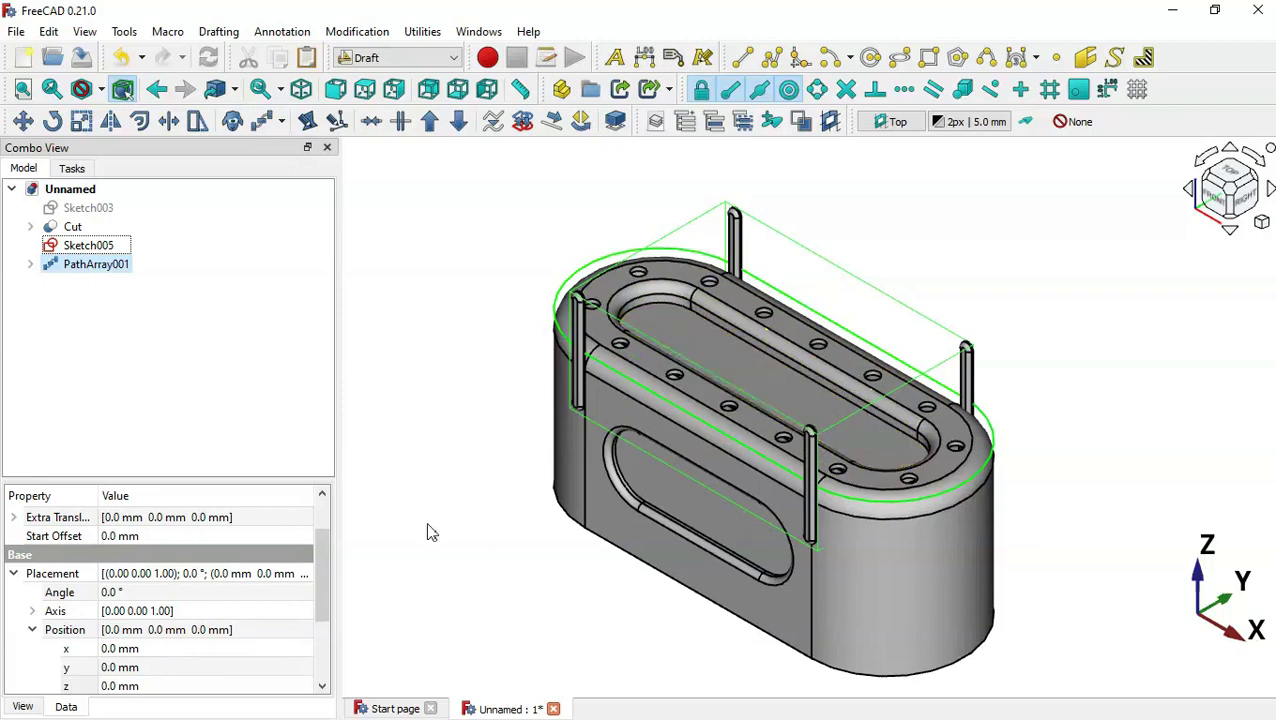
Consult the PDF drawing for the rib count and set the path array's count to 30
key("alt+Tab")
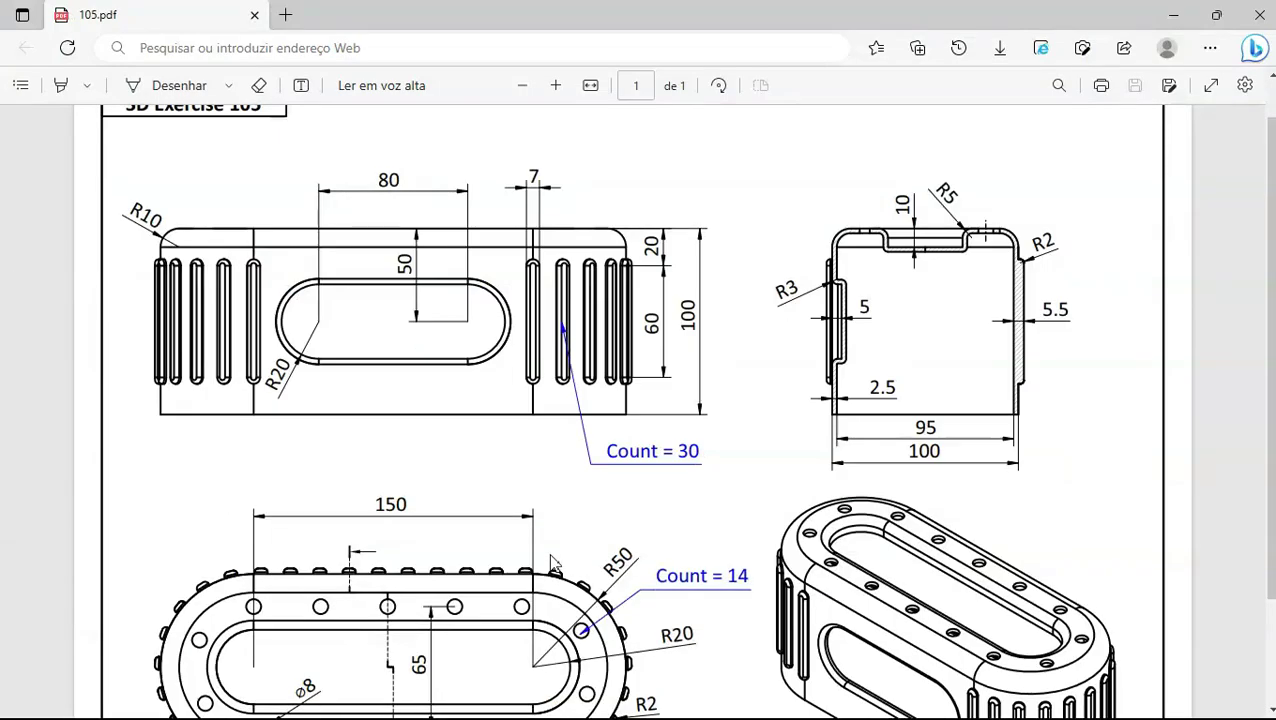
mouse_move(1266, 197)
left_mouse_down()
mouse_move(1266, 290)
mouse_move(1266, 233)
left_mouse_up()
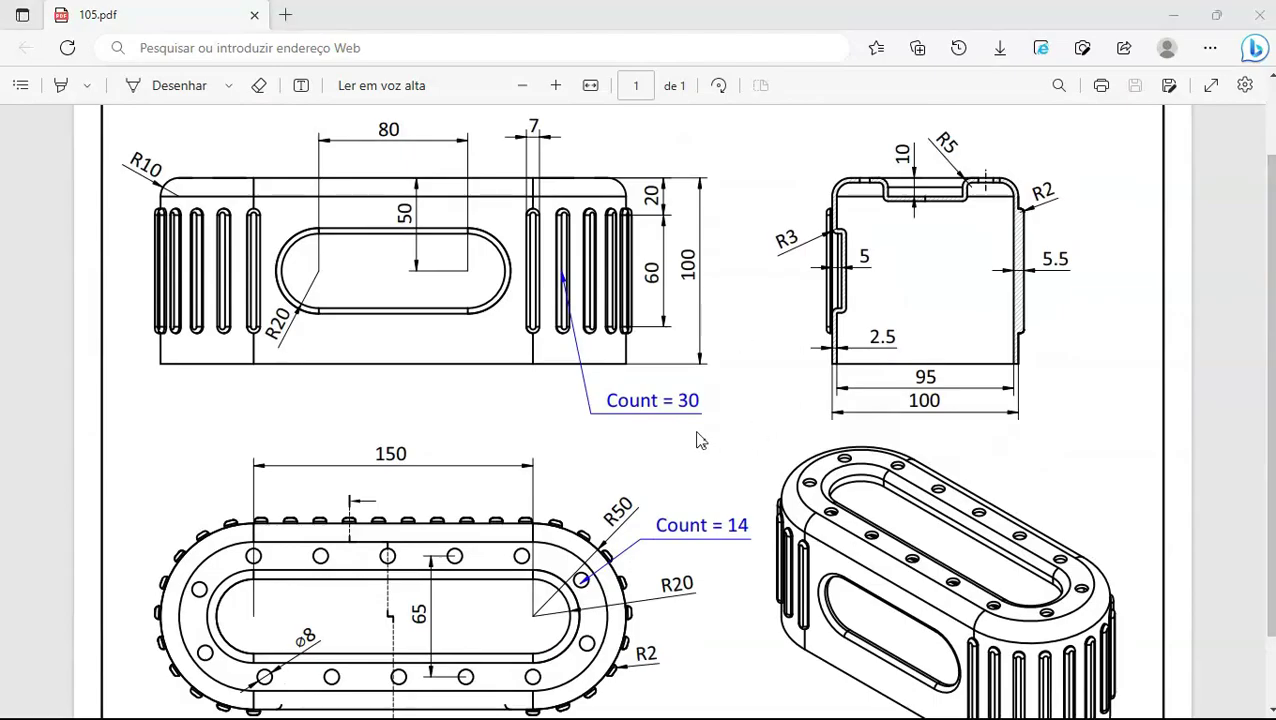
key("alt+Tab")
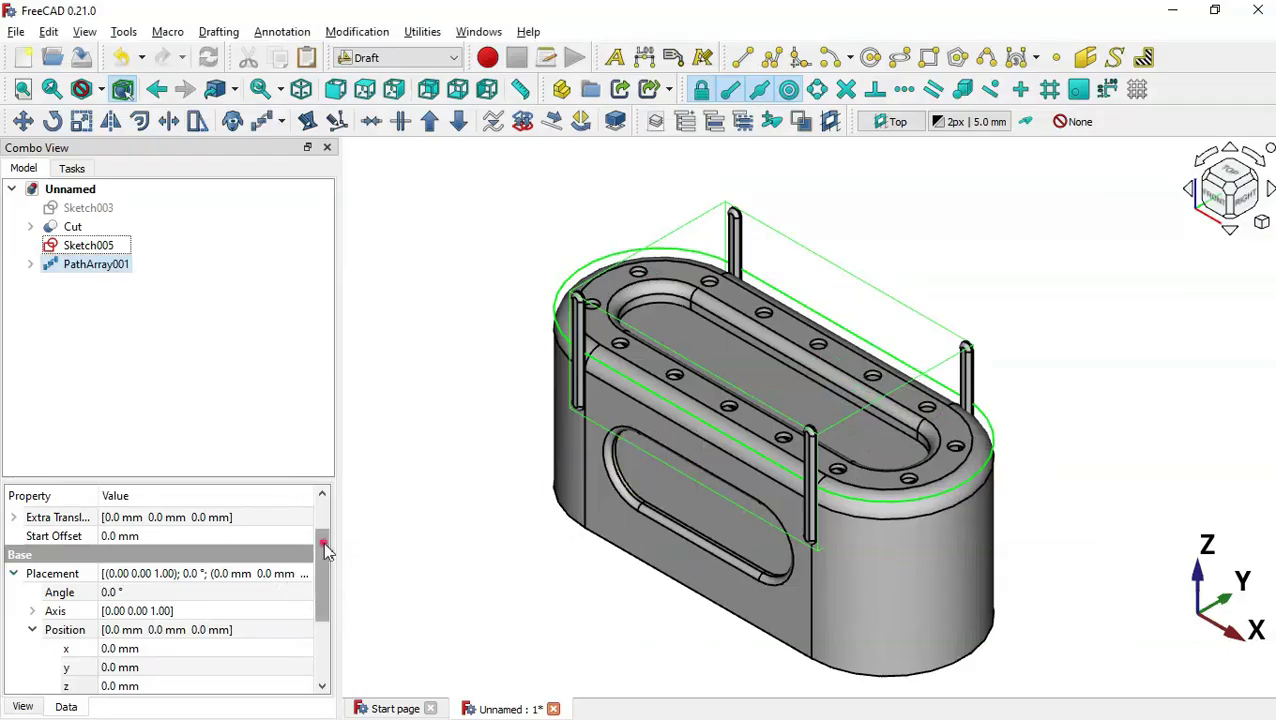
left_click_drag(325, 548, 325, 662)
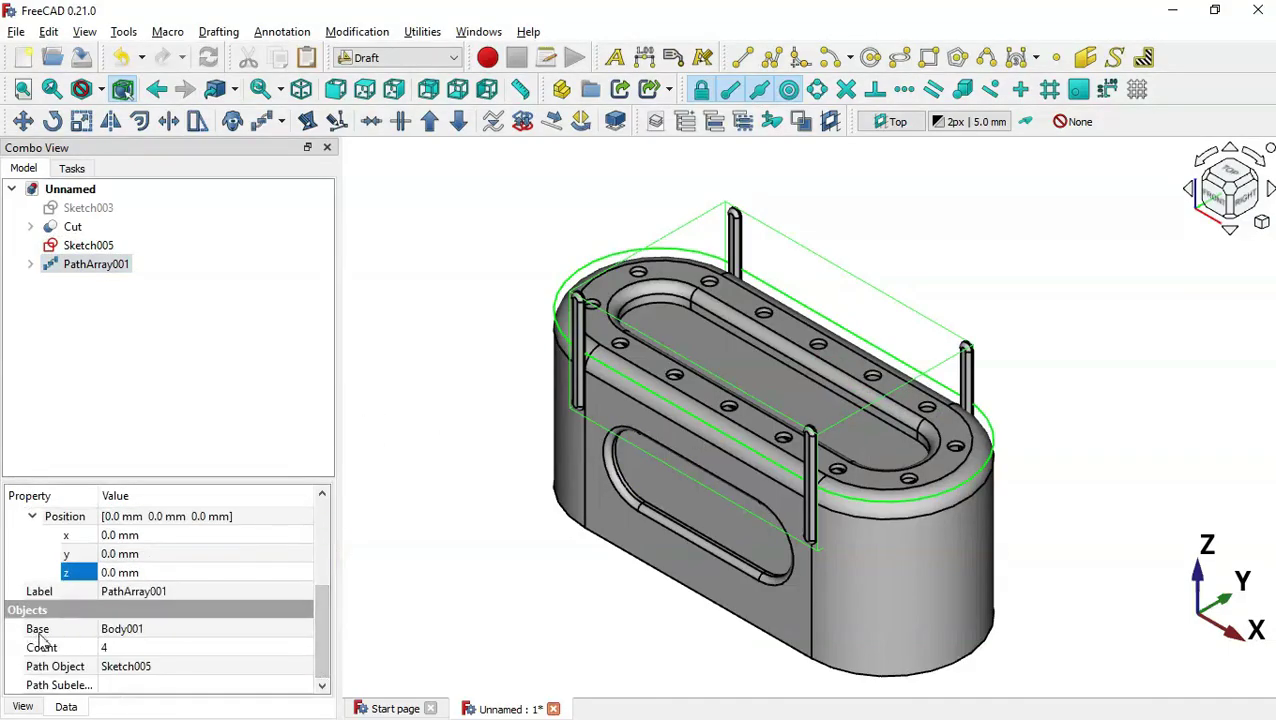
left_click(203, 648)
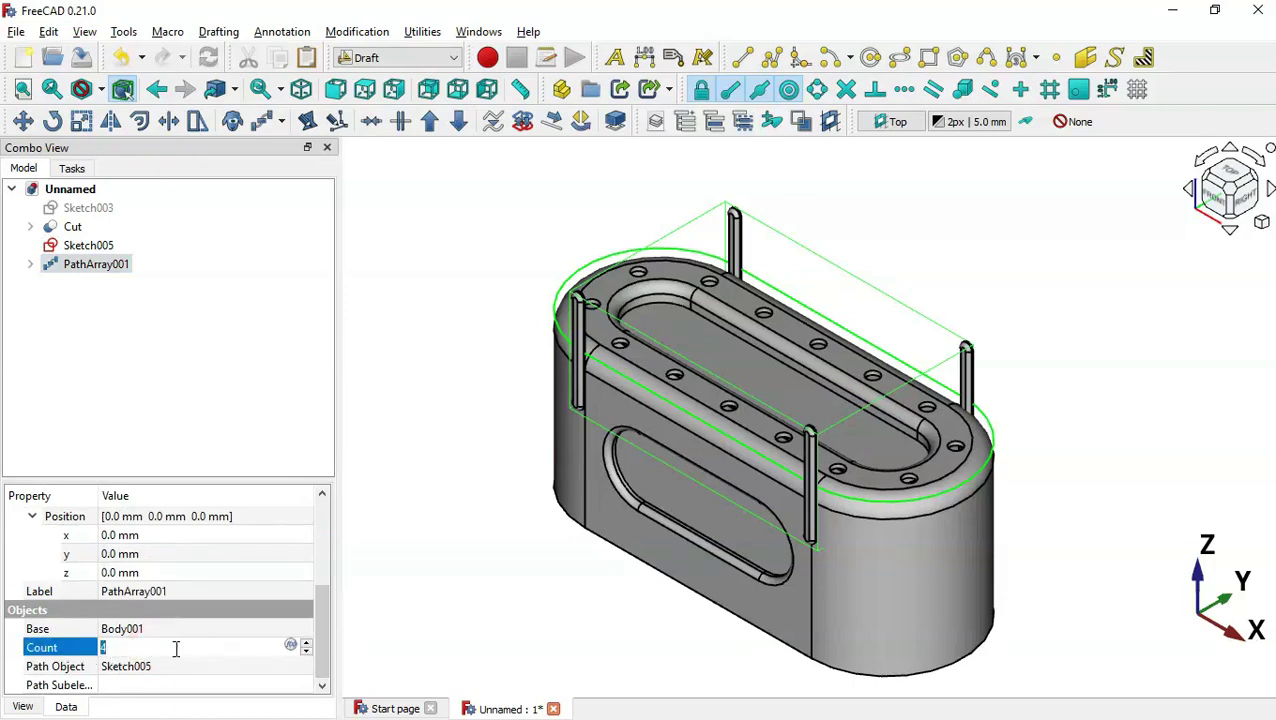
key("Return")
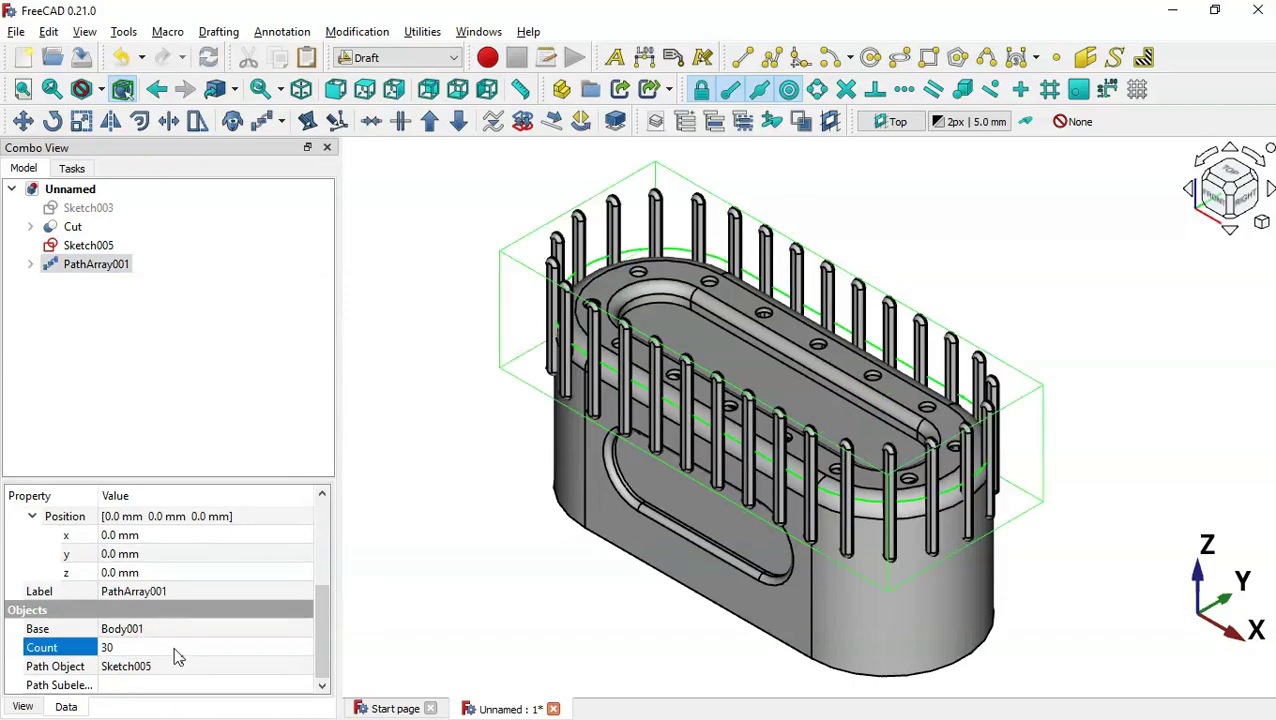
Check the rib layout in the PDF drawing and convert the front straight line of the path sketch to construction geometry
key("alt+Tab")
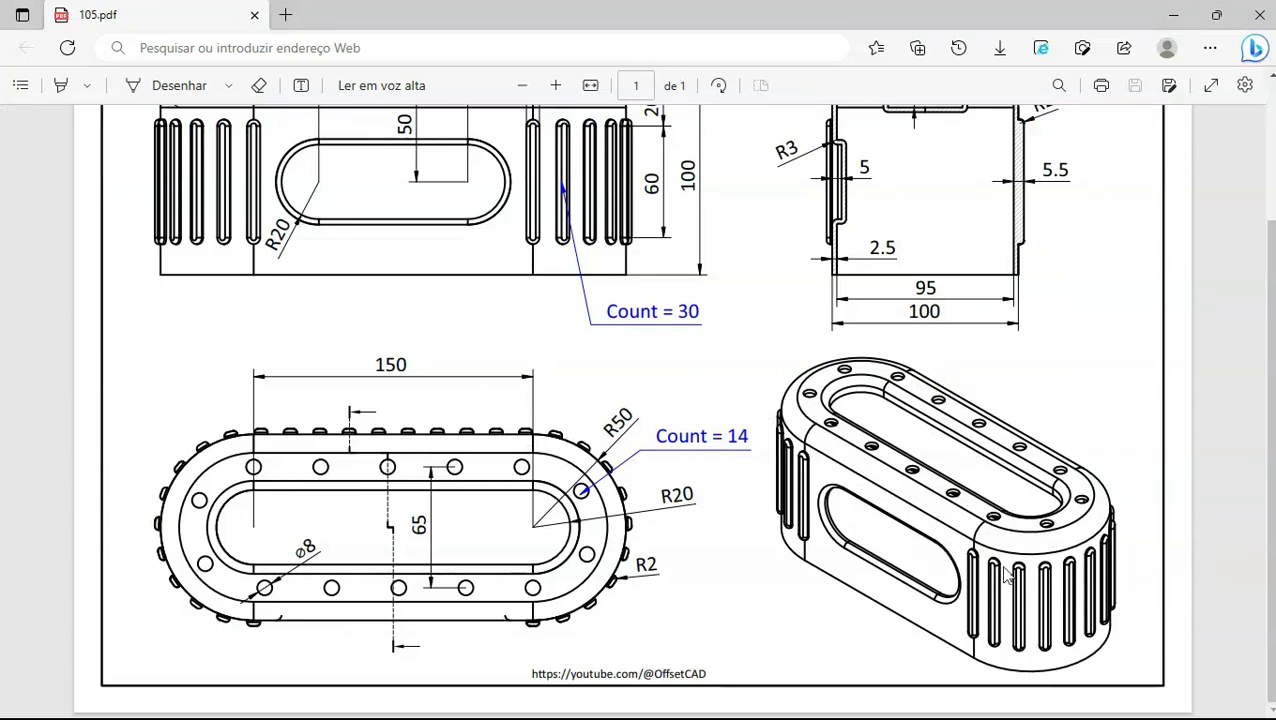
key("alt+Tab")
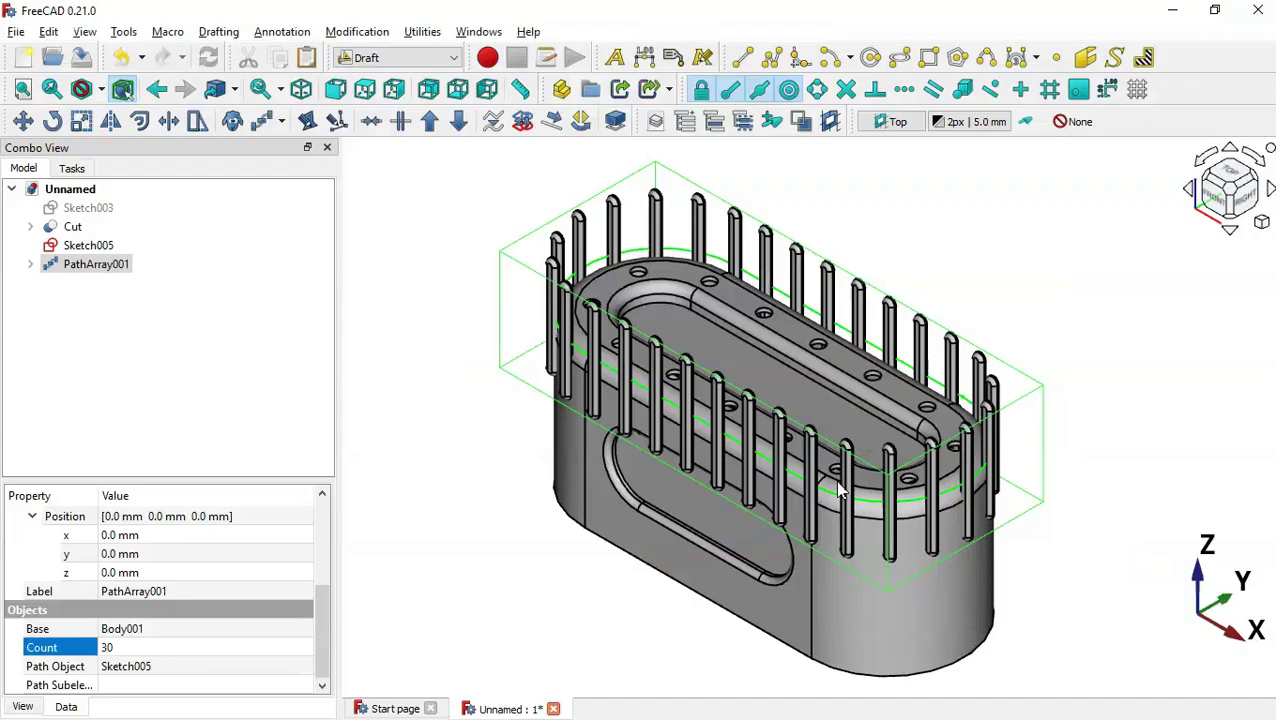
double_click(88, 245)
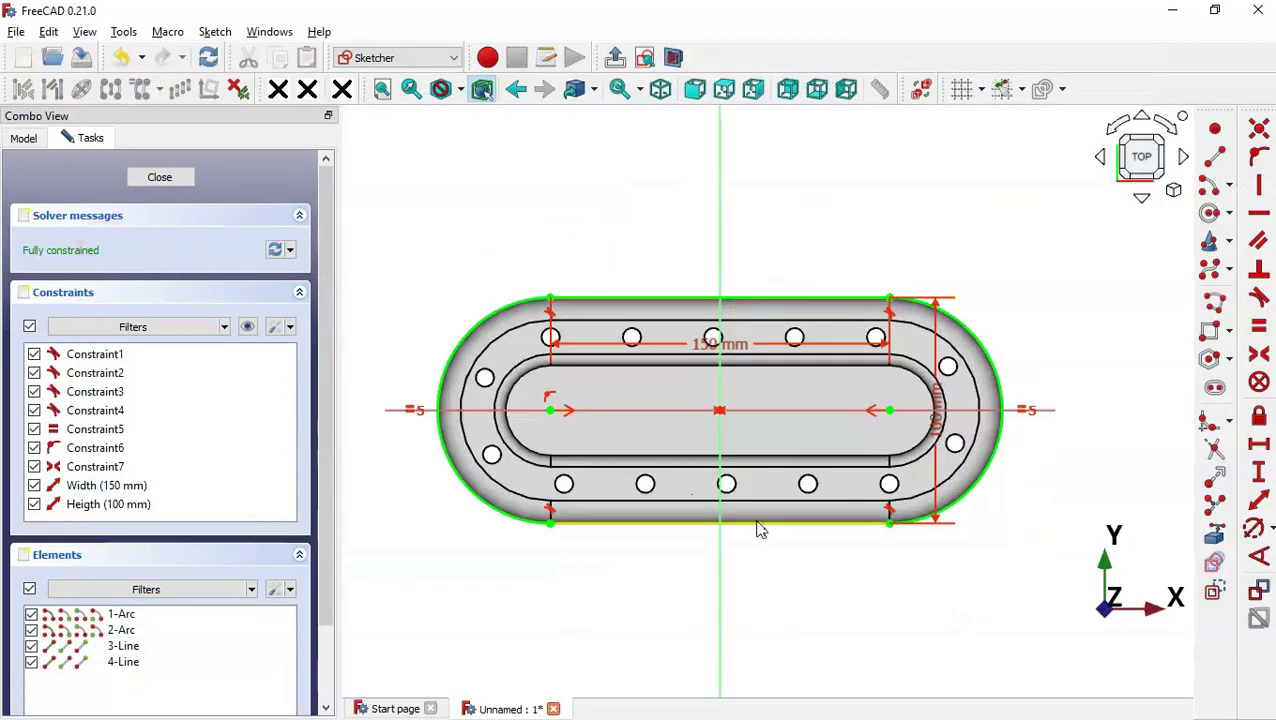
left_click(758, 525)
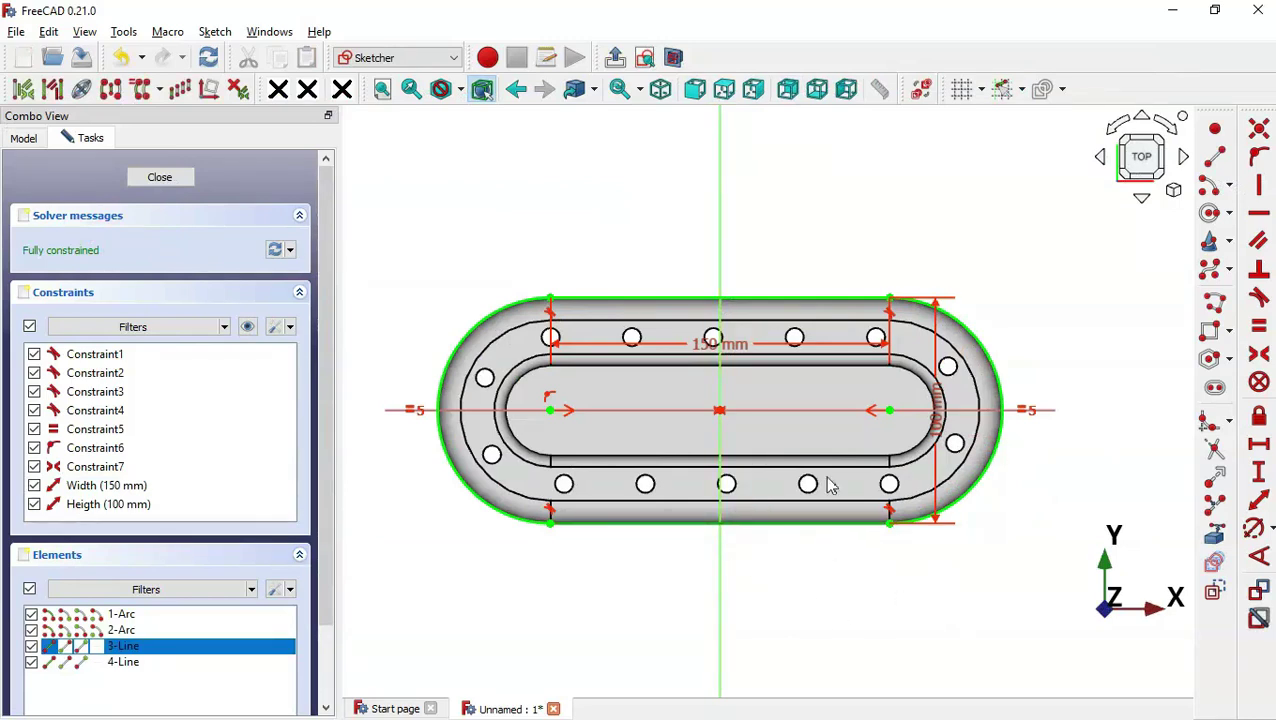
left_click(1216, 593)
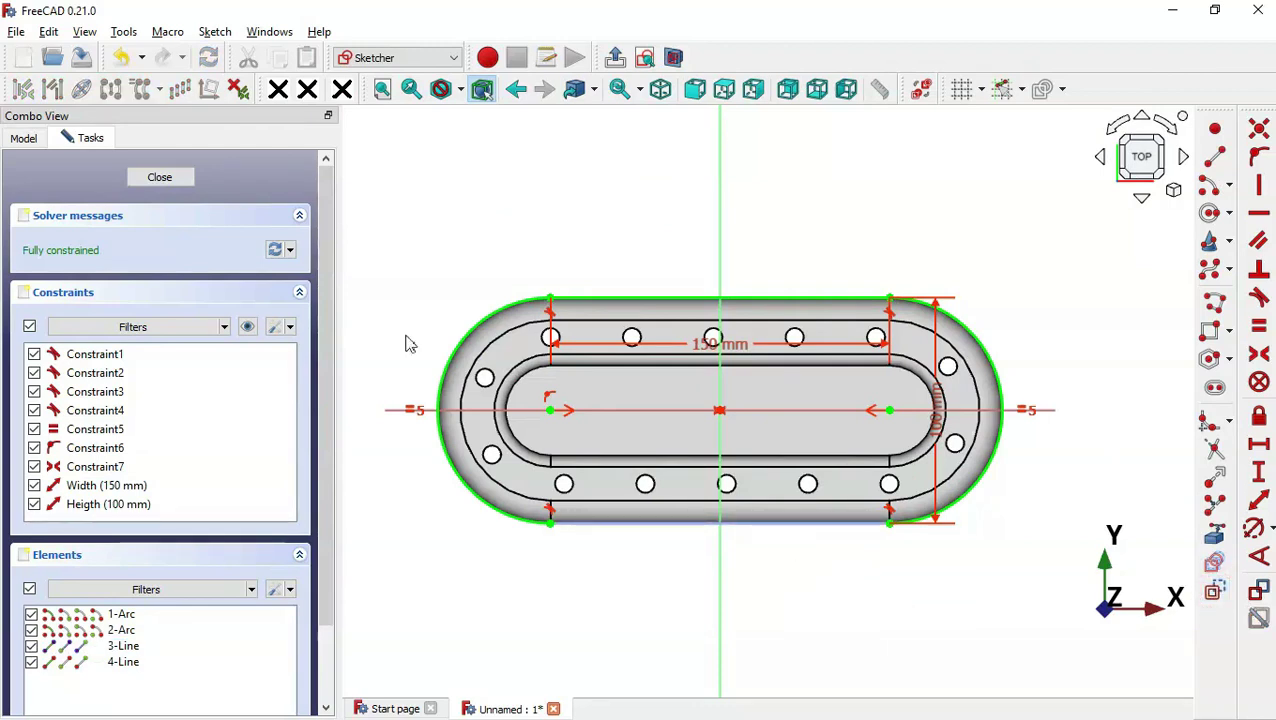
left_click(177, 178)
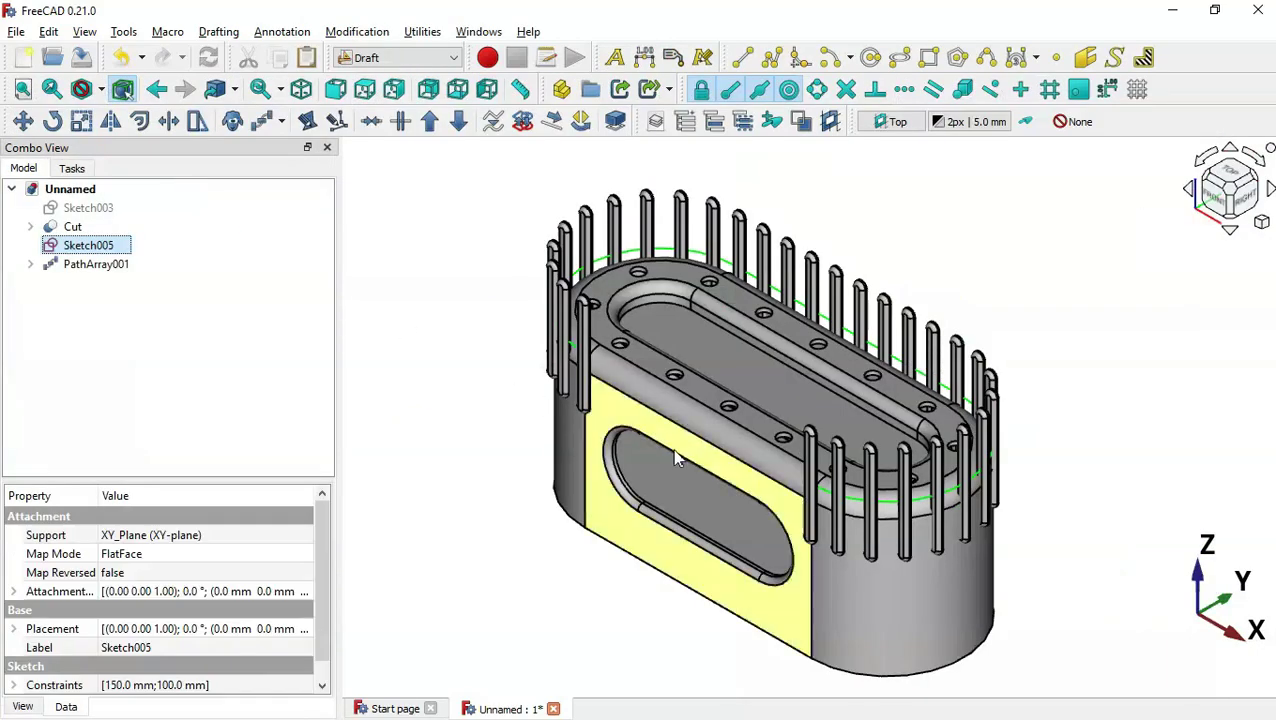
middle_click_drag(669, 507, 726, 652)
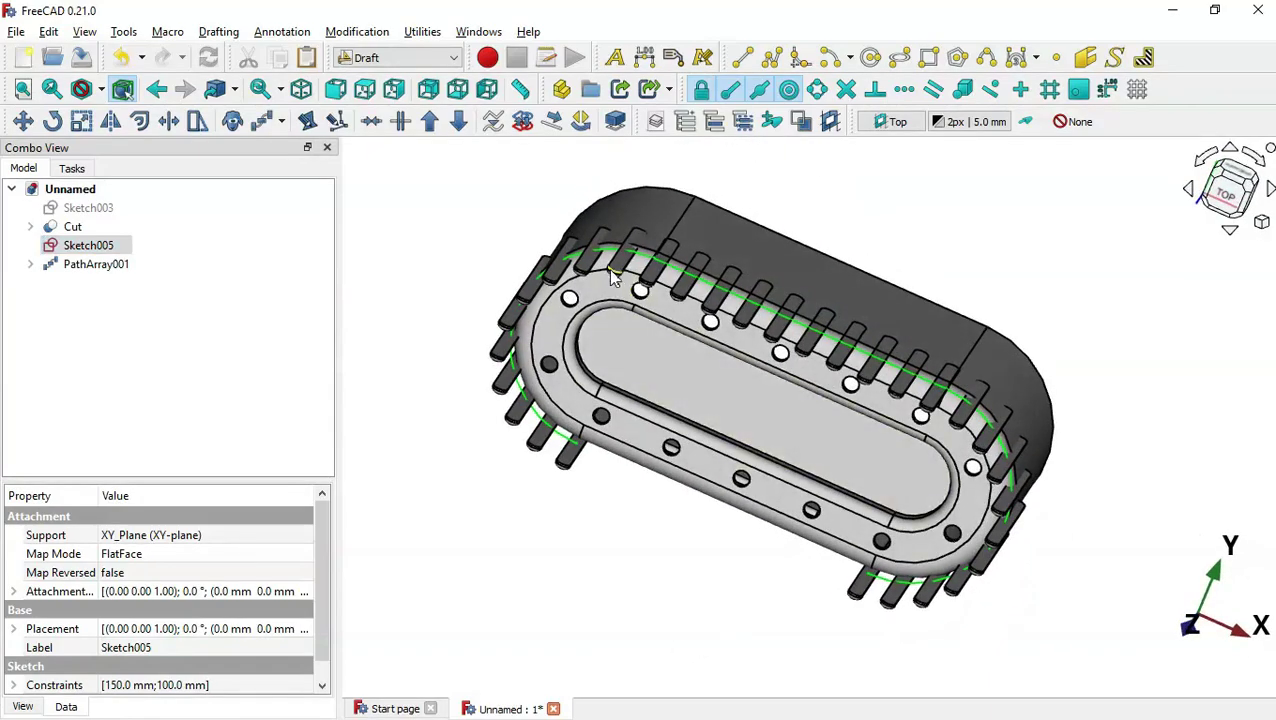
middle_click_drag(790, 465, 816, 280)
key("0")
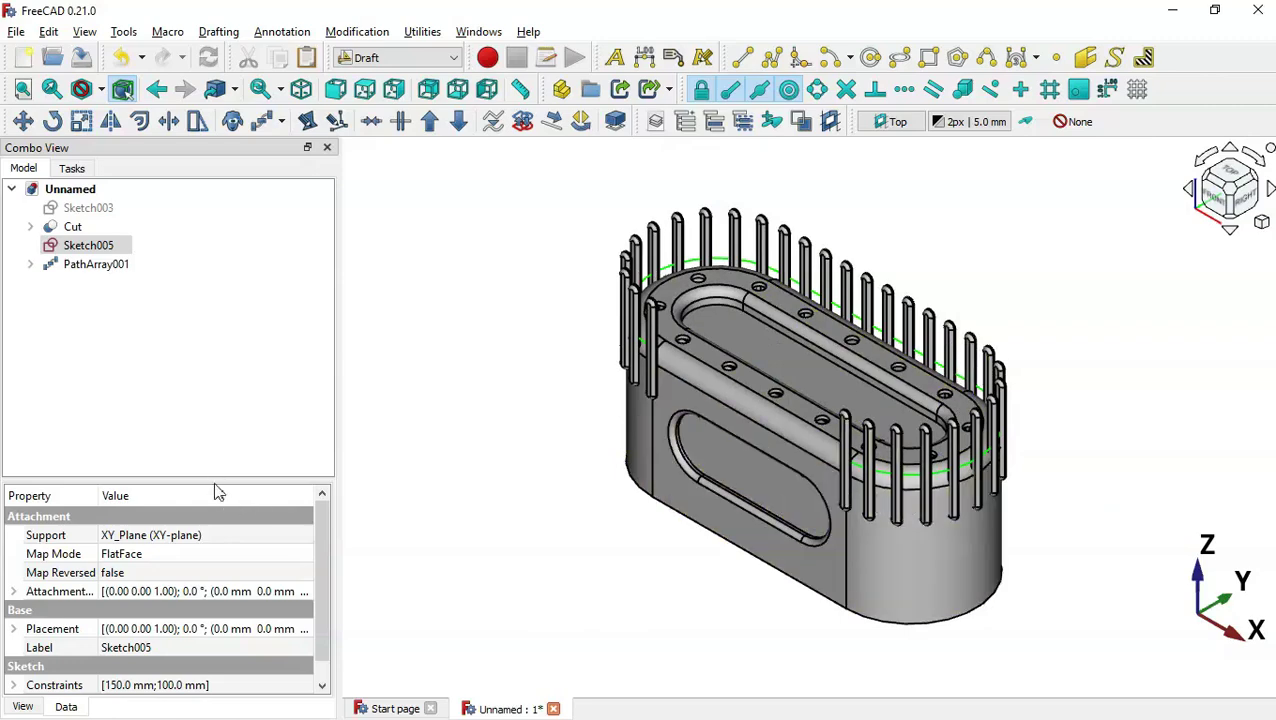
Consult the drawing for the rib height and set the path array's Z position to -50 mm
left_click_drag(213, 480, 210, 339)
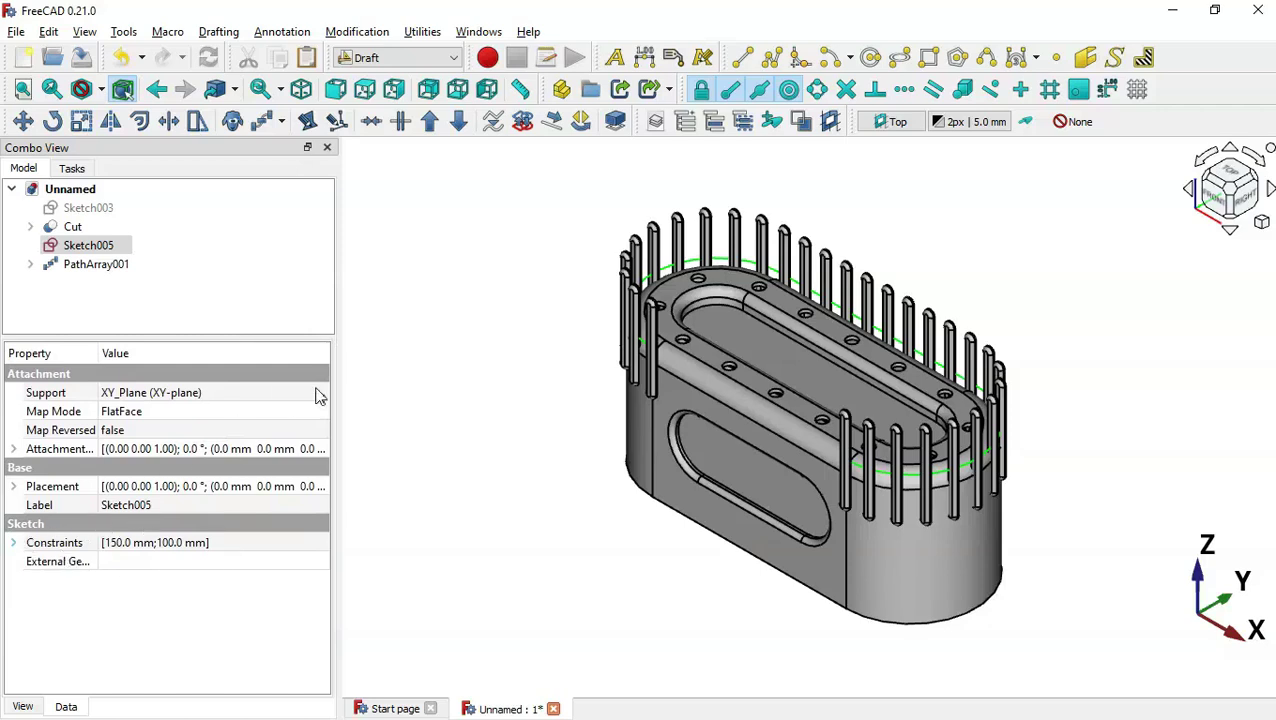
left_click(420, 378)
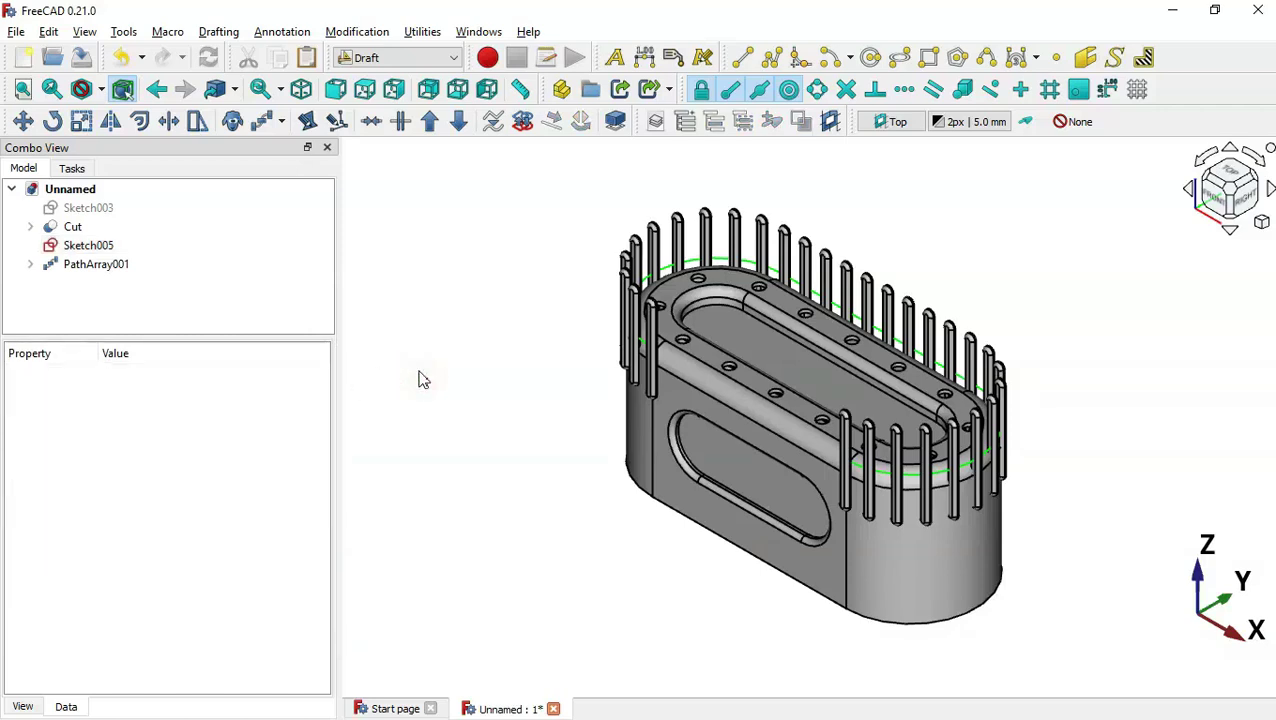
left_click(90, 266)
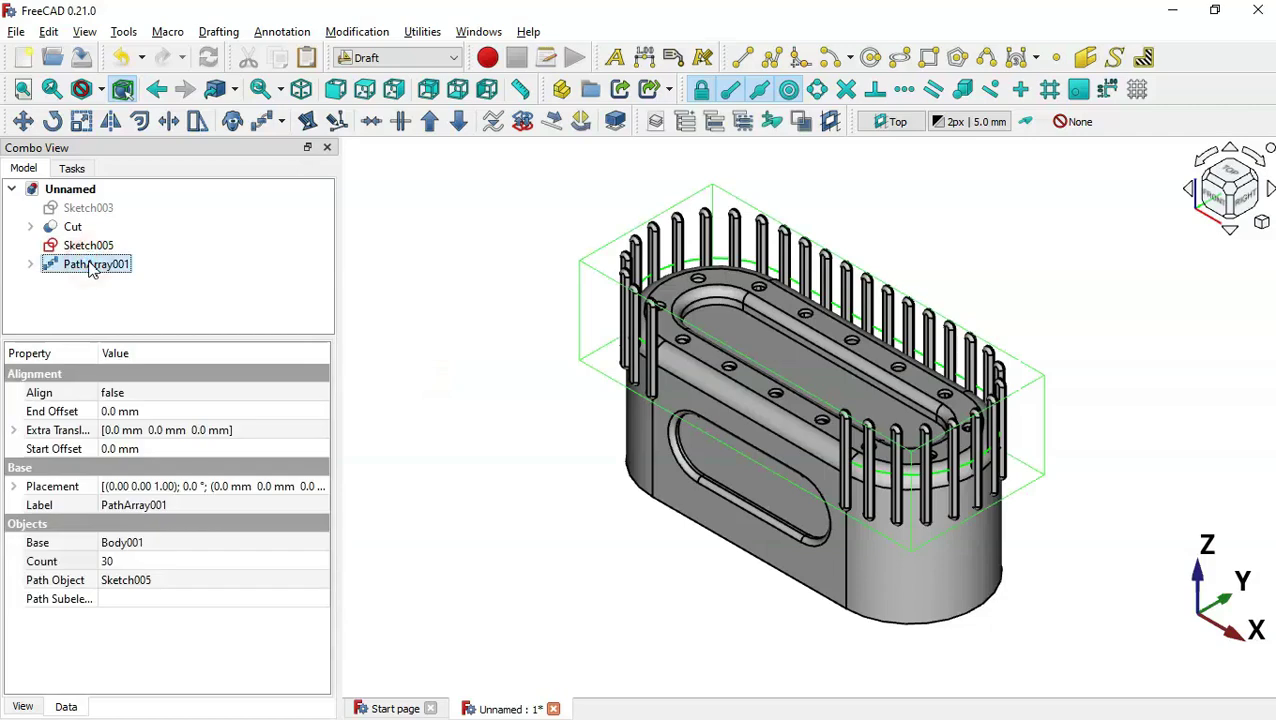
left_click(14, 487)
left_click(32, 543)
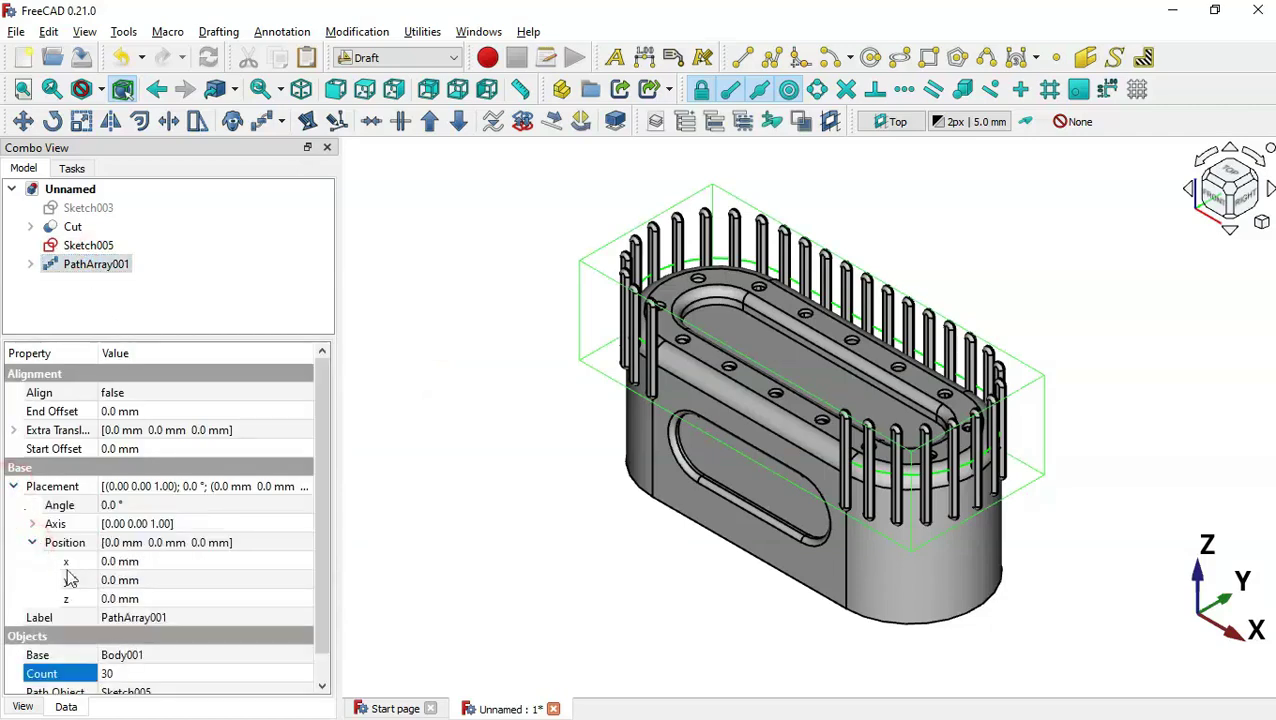
left_click(165, 600)
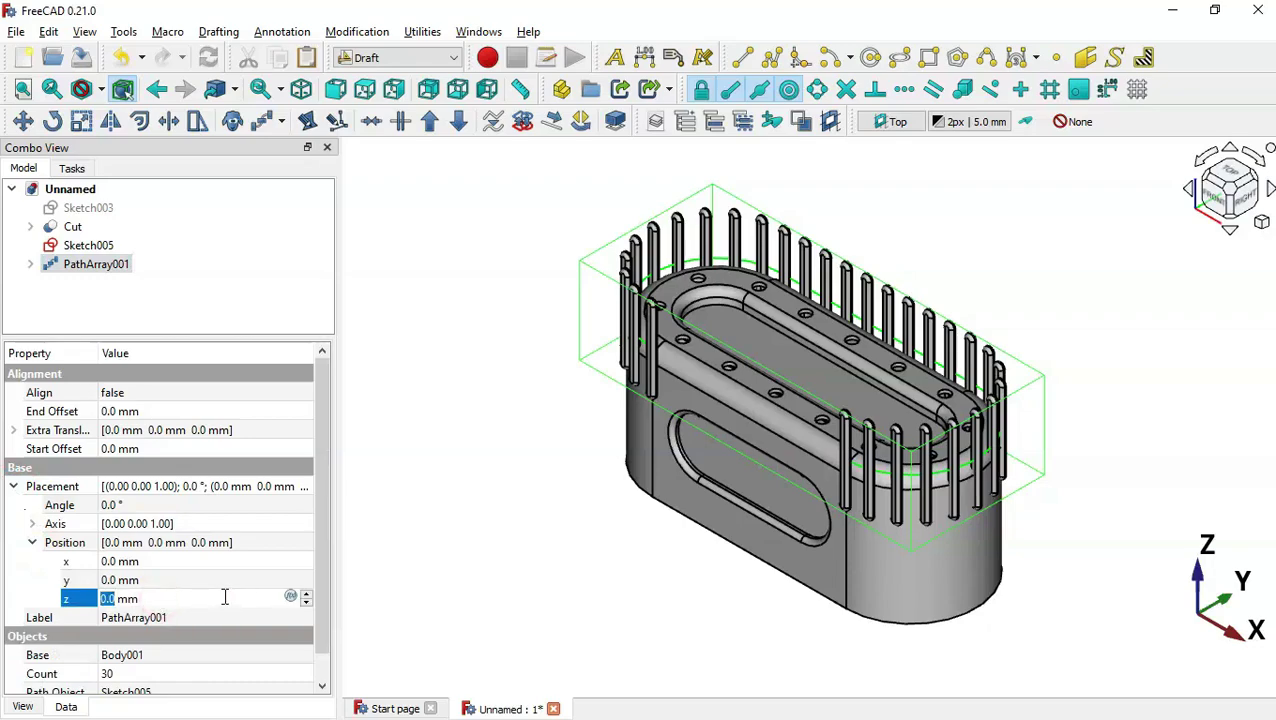
key("alt+Tab")
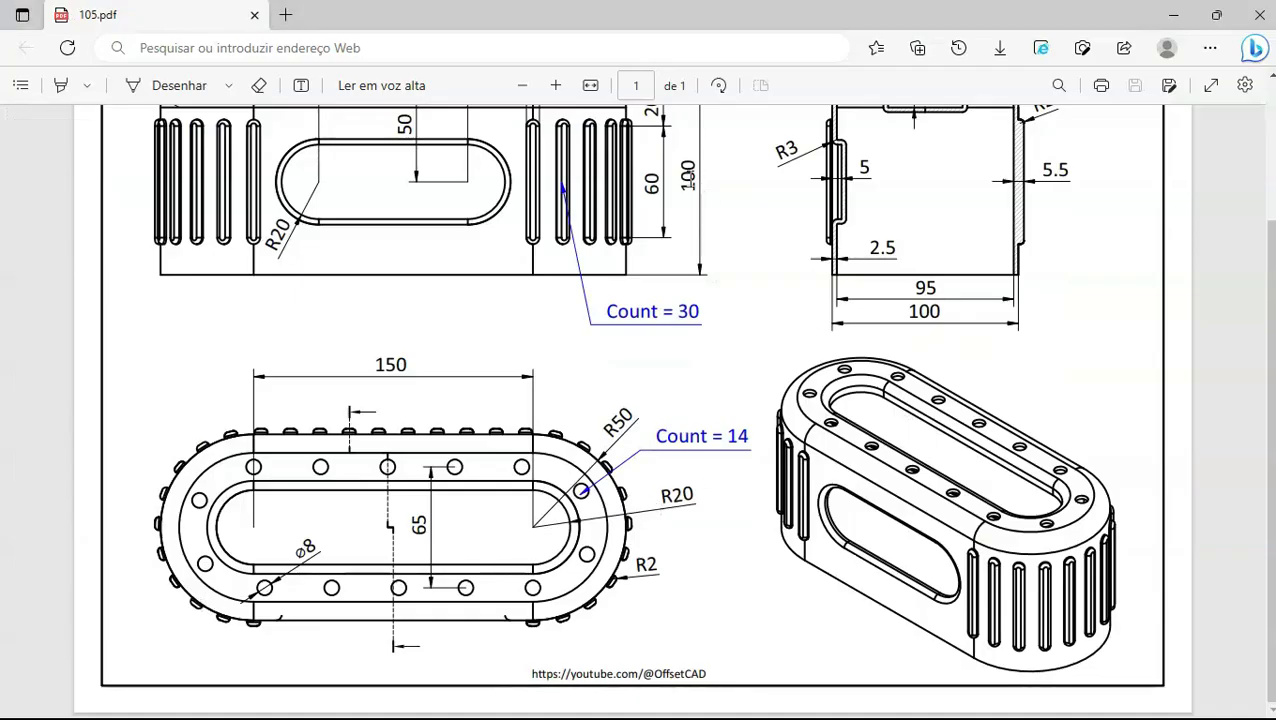
key("alt+Tab")
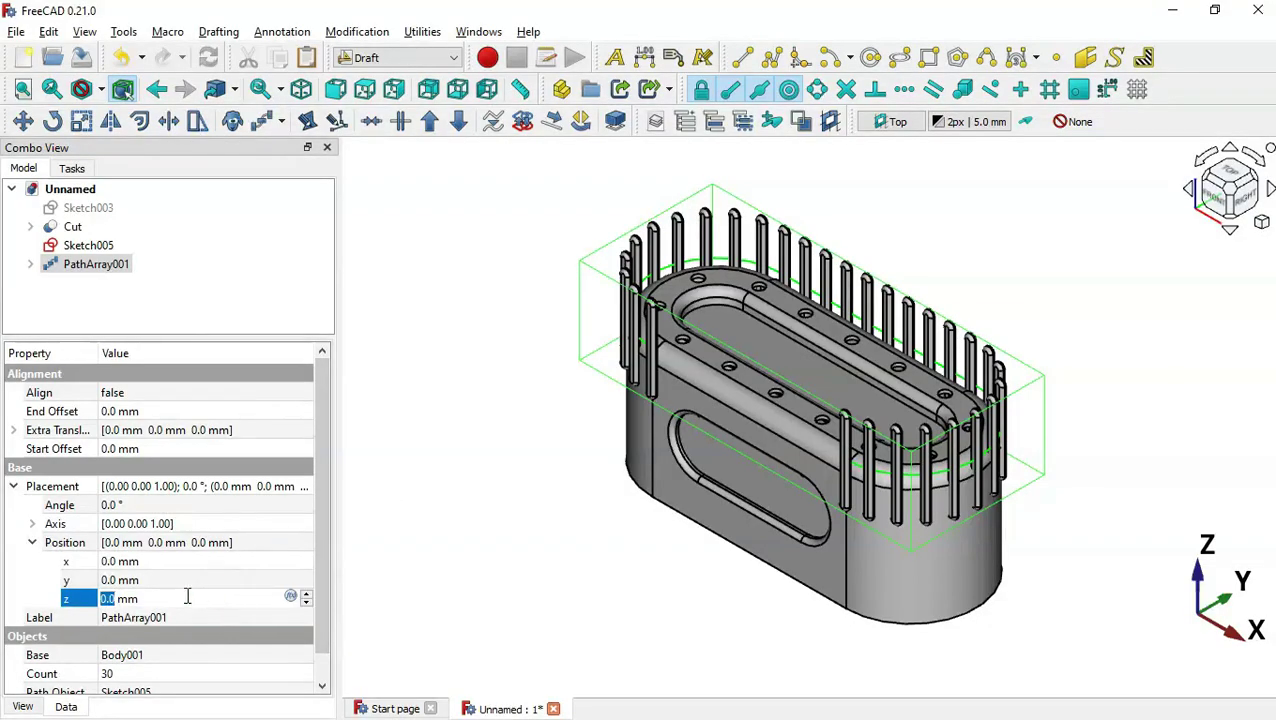
type("-50")
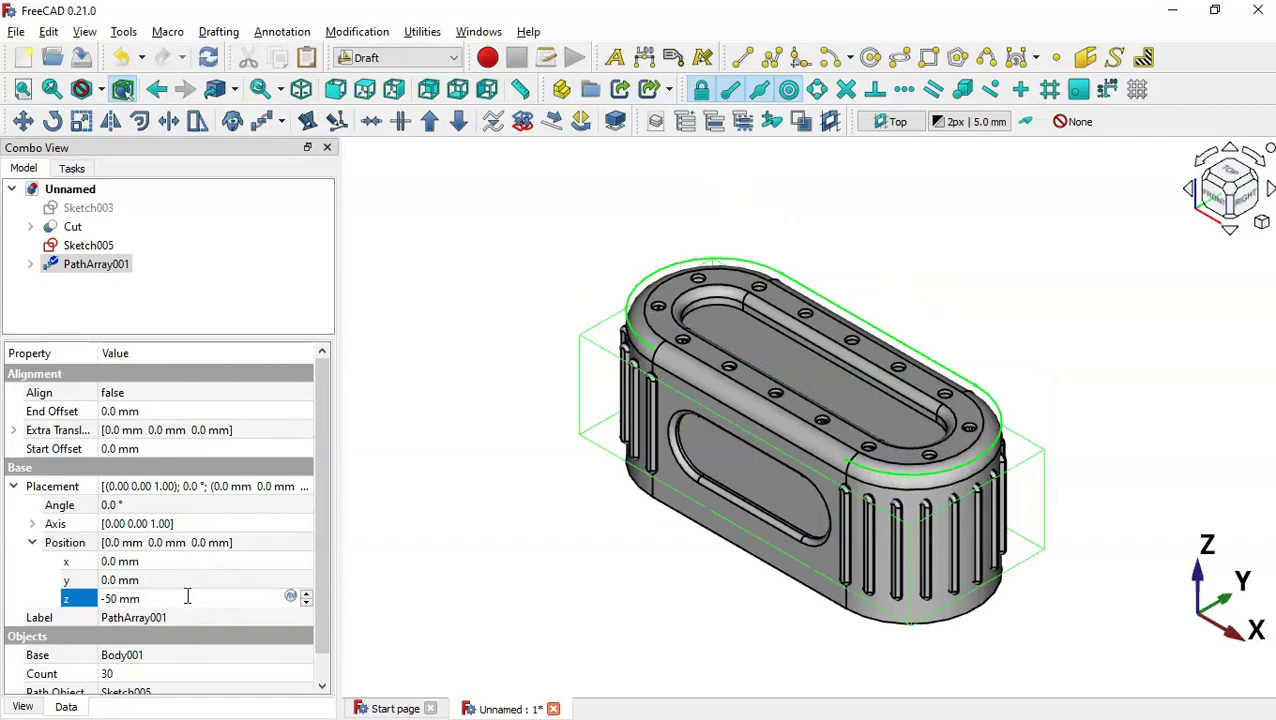
Hide the path sketch around the part's top and inspect the ribs from several sides
middle_click_drag(606, 632, 535, 656)
middle_click_drag(1026, 470, 940, 502)
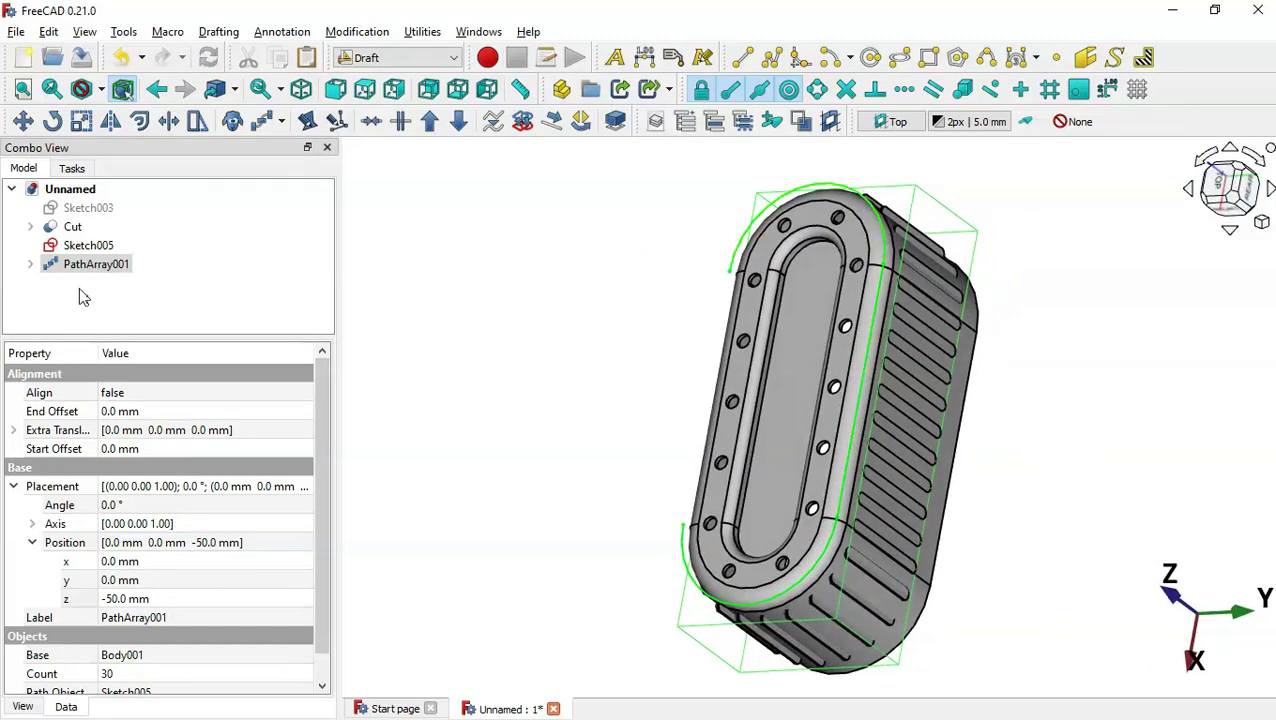
left_click(84, 247)
key("space")
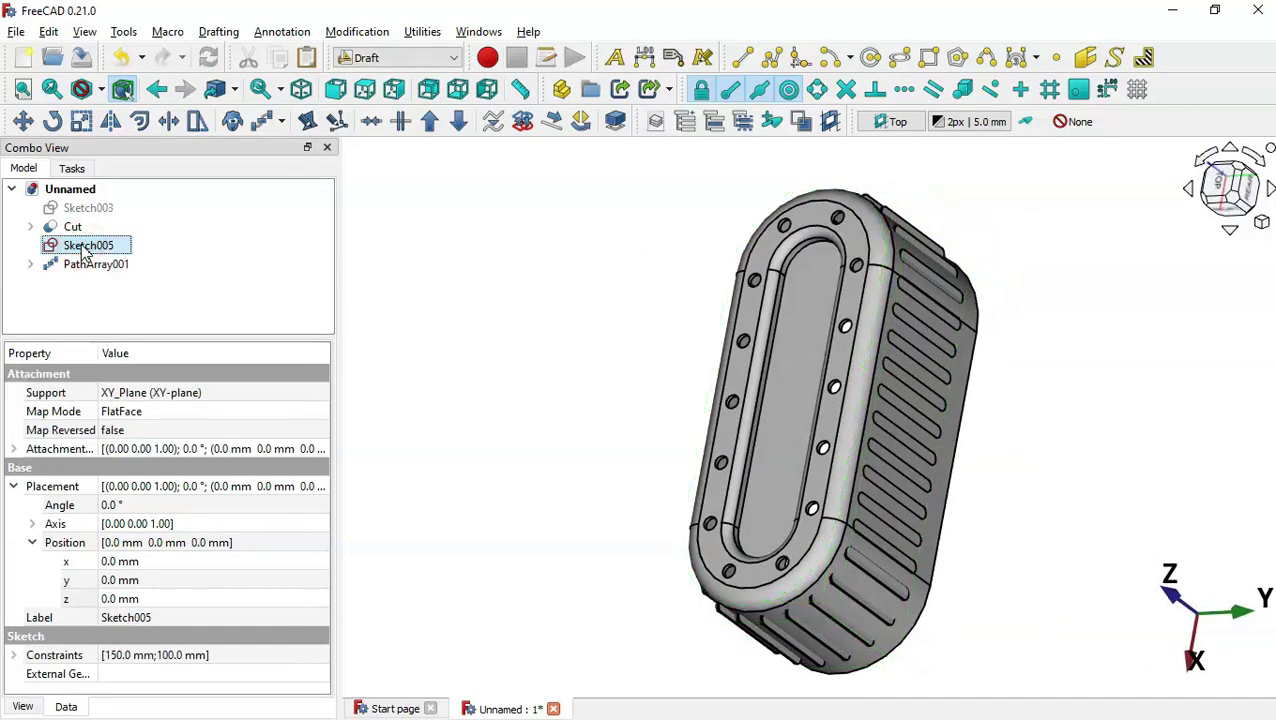
left_click(427, 431)
mouse_move(489, 469)
middle_mouse_down()
mouse_move(534, 479)
mouse_move(493, 470)
middle_mouse_up()
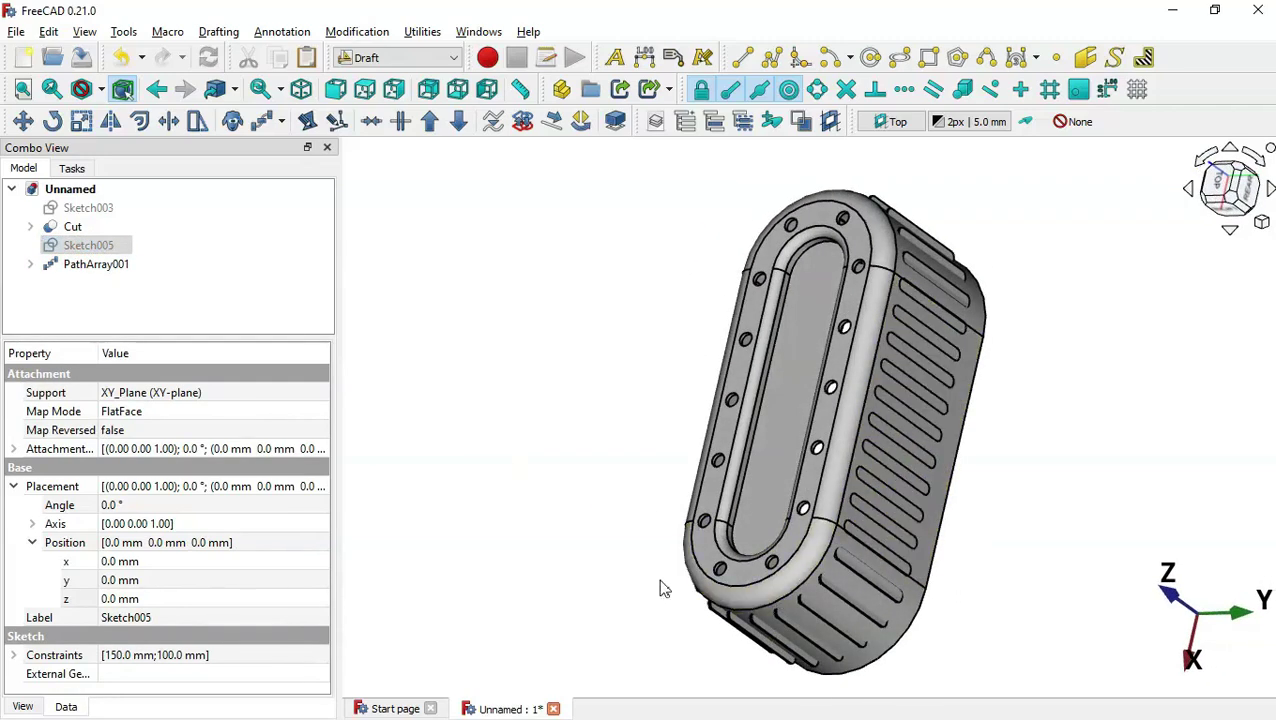
middle_click_drag(658, 580, 1000, 545)
middle_click_drag(954, 615, 893, 562)
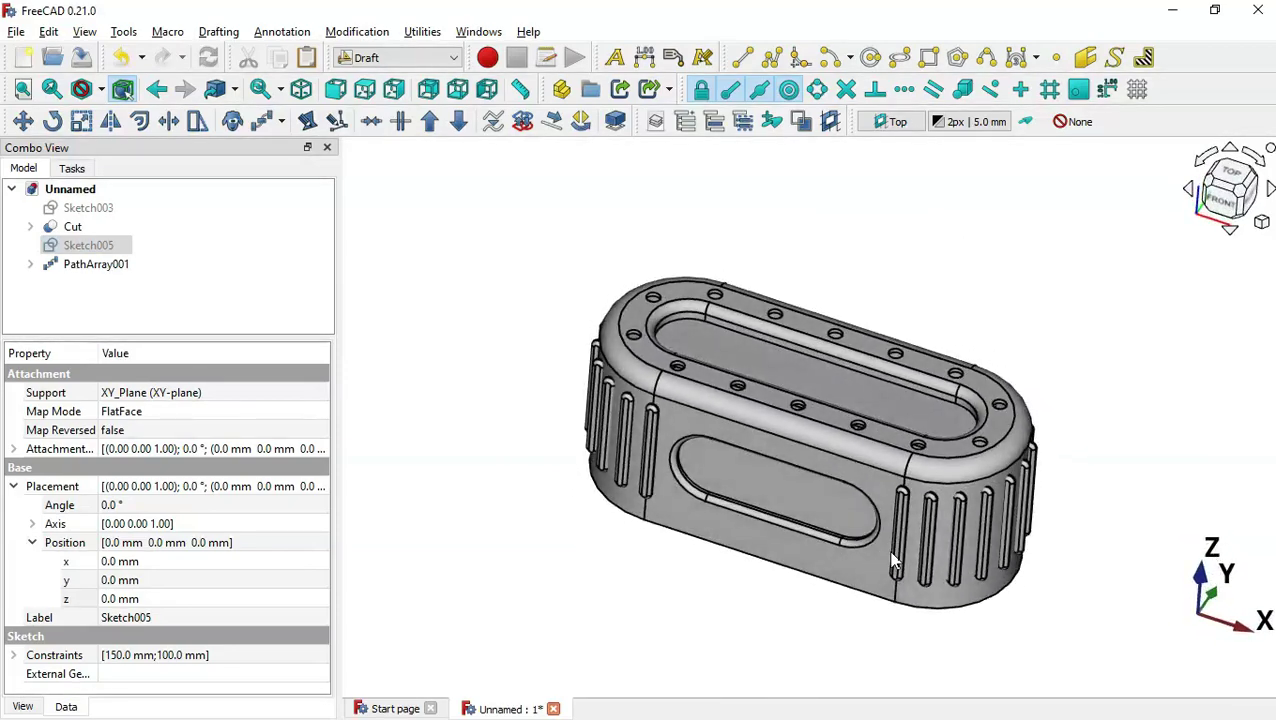
Set the rib path array's Align property to true and recompute the document
left_click(85, 264)
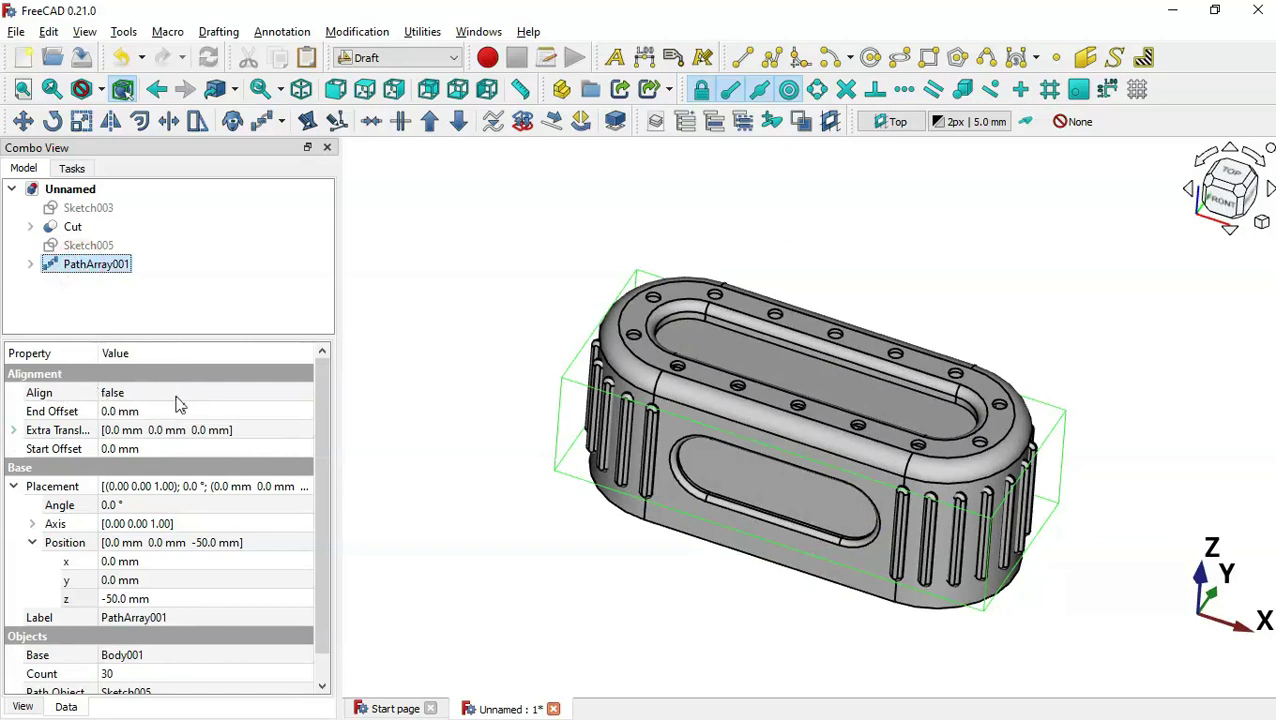
double_click(219, 396)
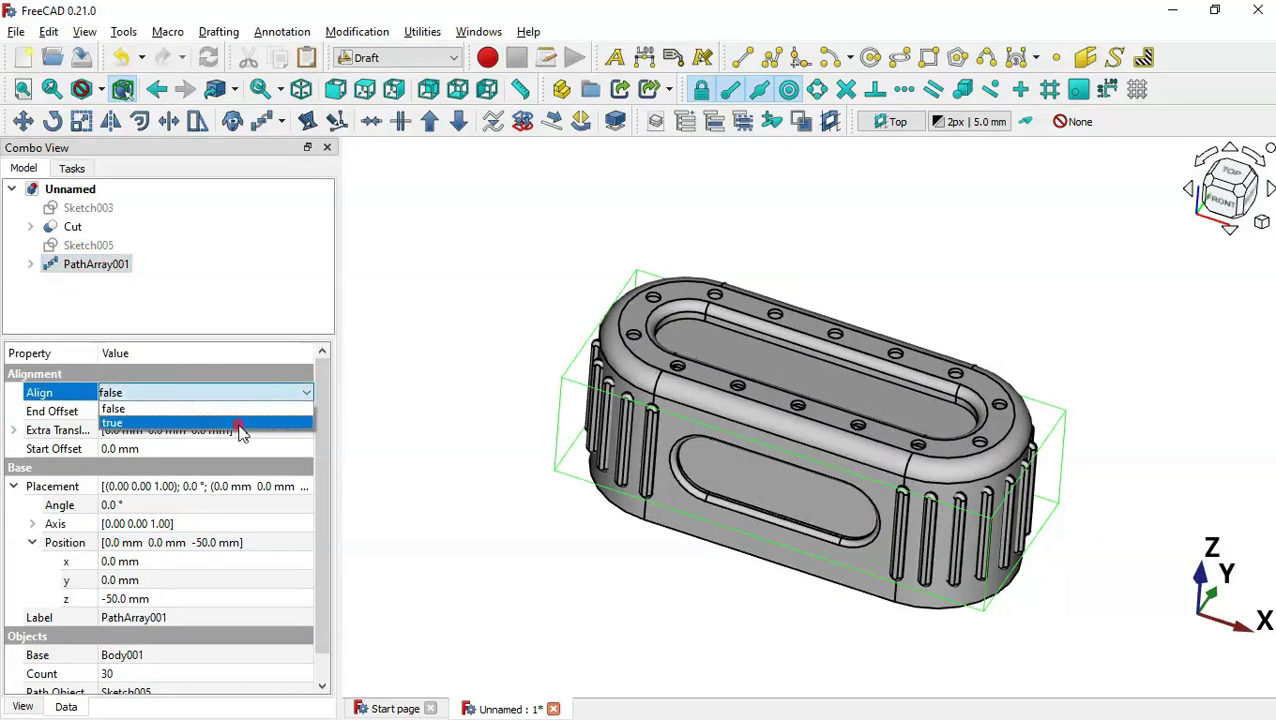
left_click(240, 423)
left_click(208, 57)
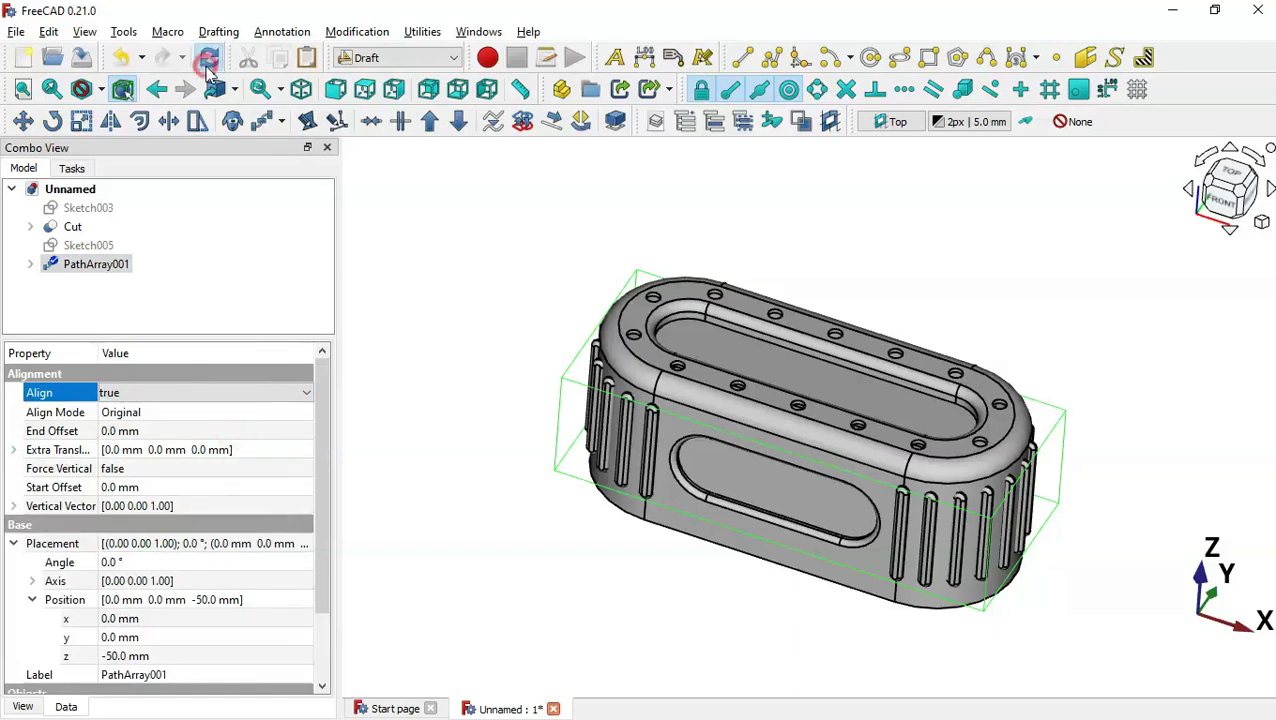
middle_click_drag(988, 310, 960, 322)
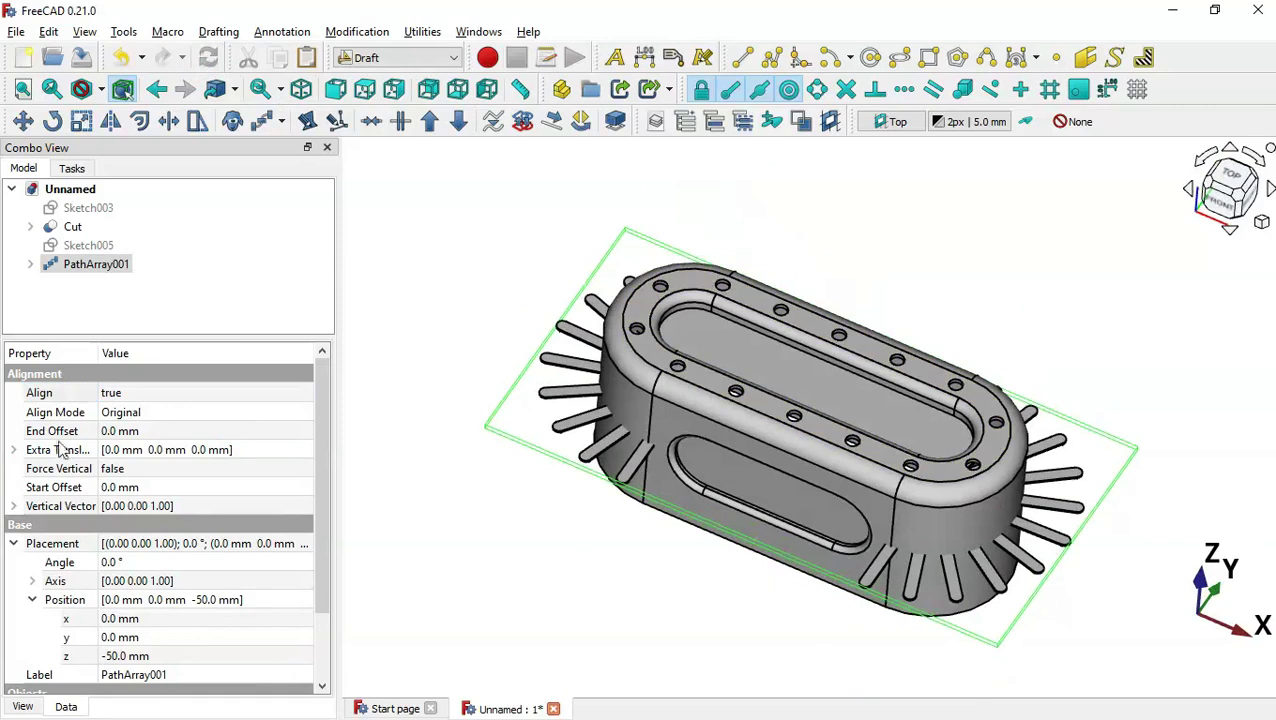
Set the path array's Align Mode to Tangent and recompute the document
left_click(200, 412)
left_click(203, 412)
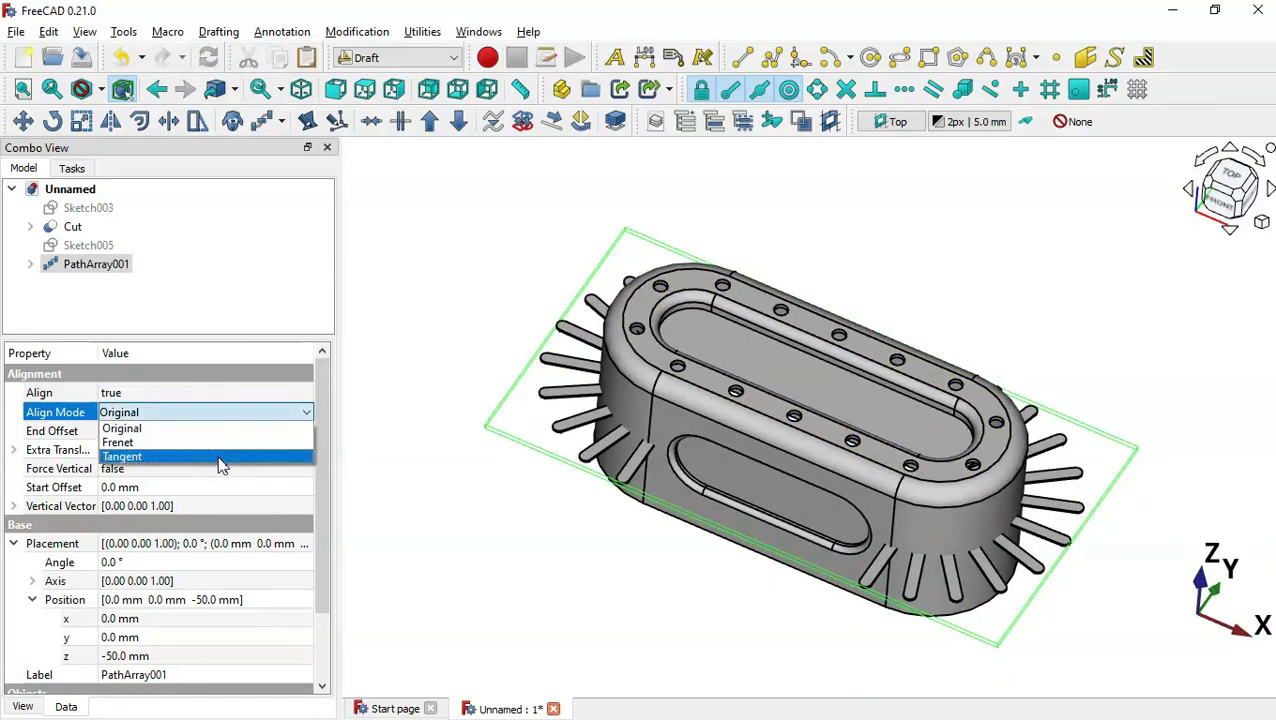
left_click(221, 457)
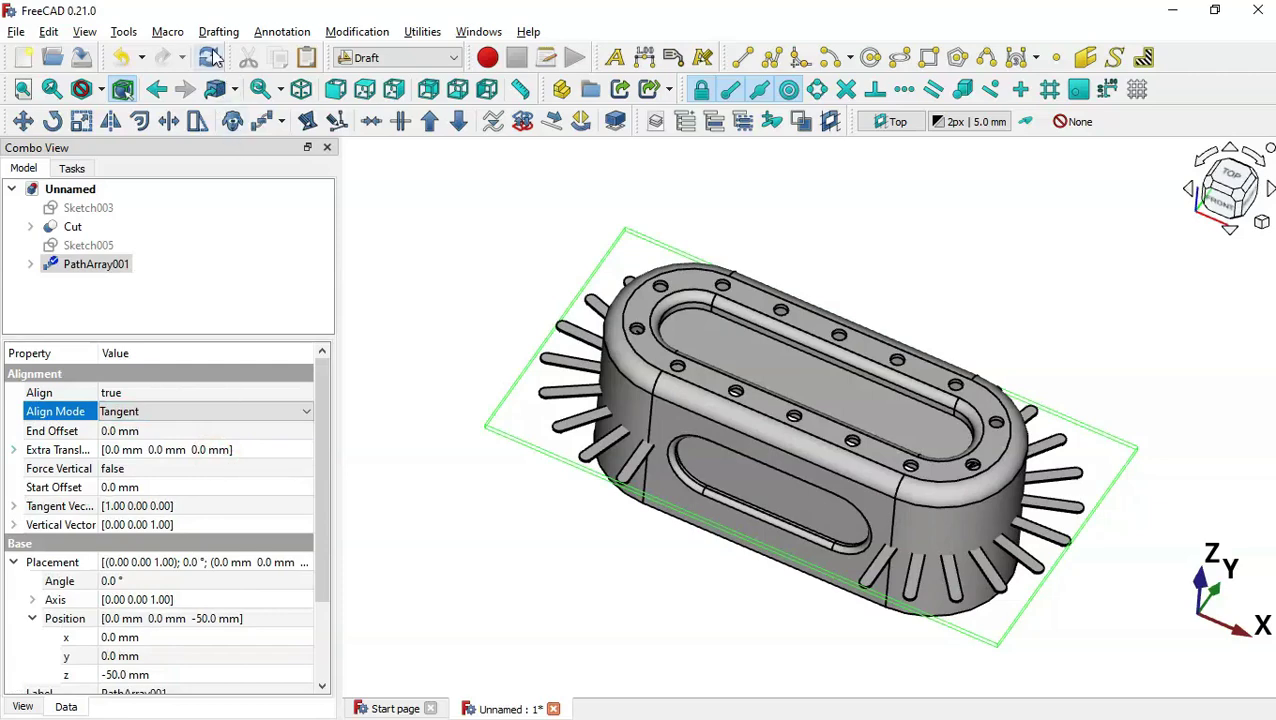
left_click(210, 58)
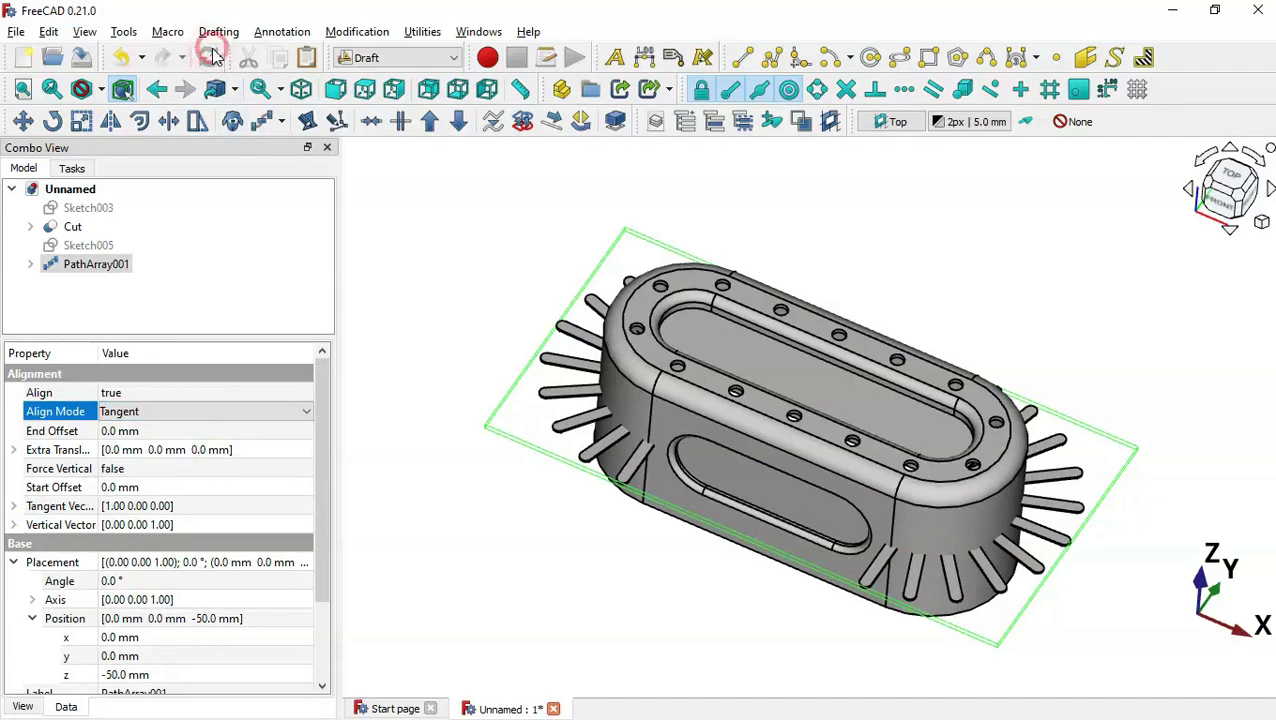
middle_click_drag(1033, 347, 1005, 360)
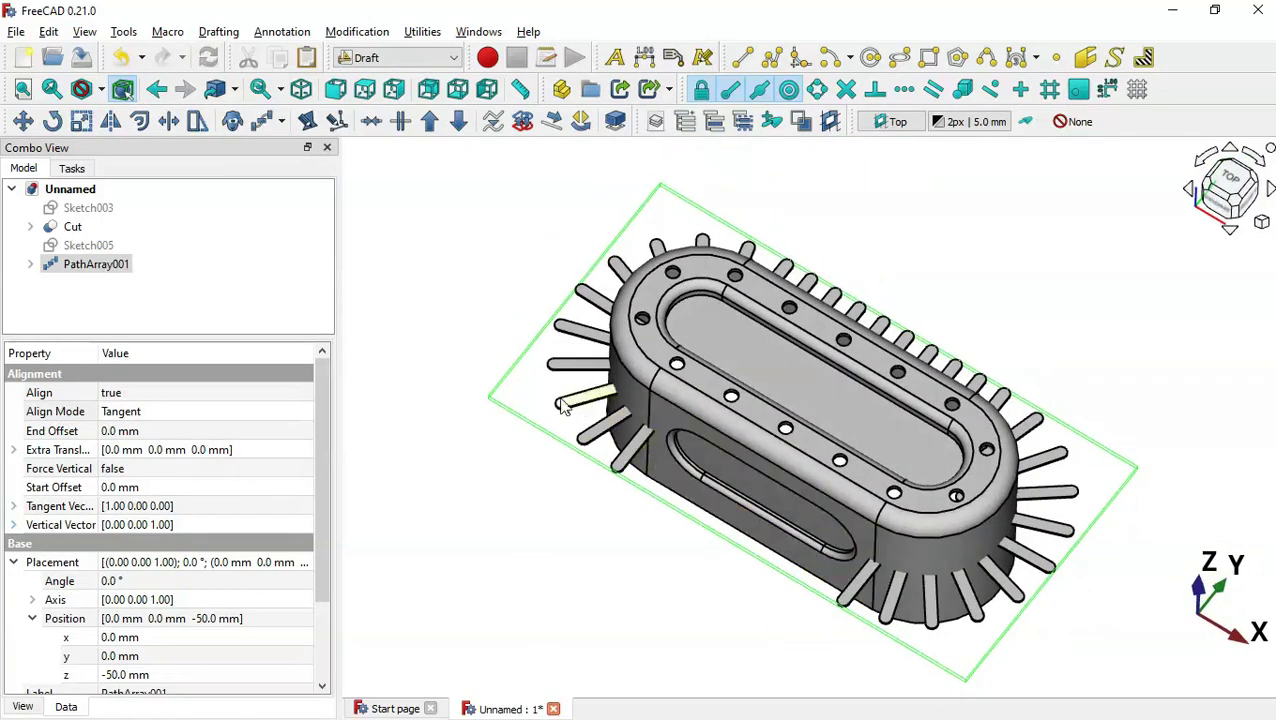
Set the rib path array's Force Vertical property to true and recompute the document so the ribs stand upright
left_click(178, 470)
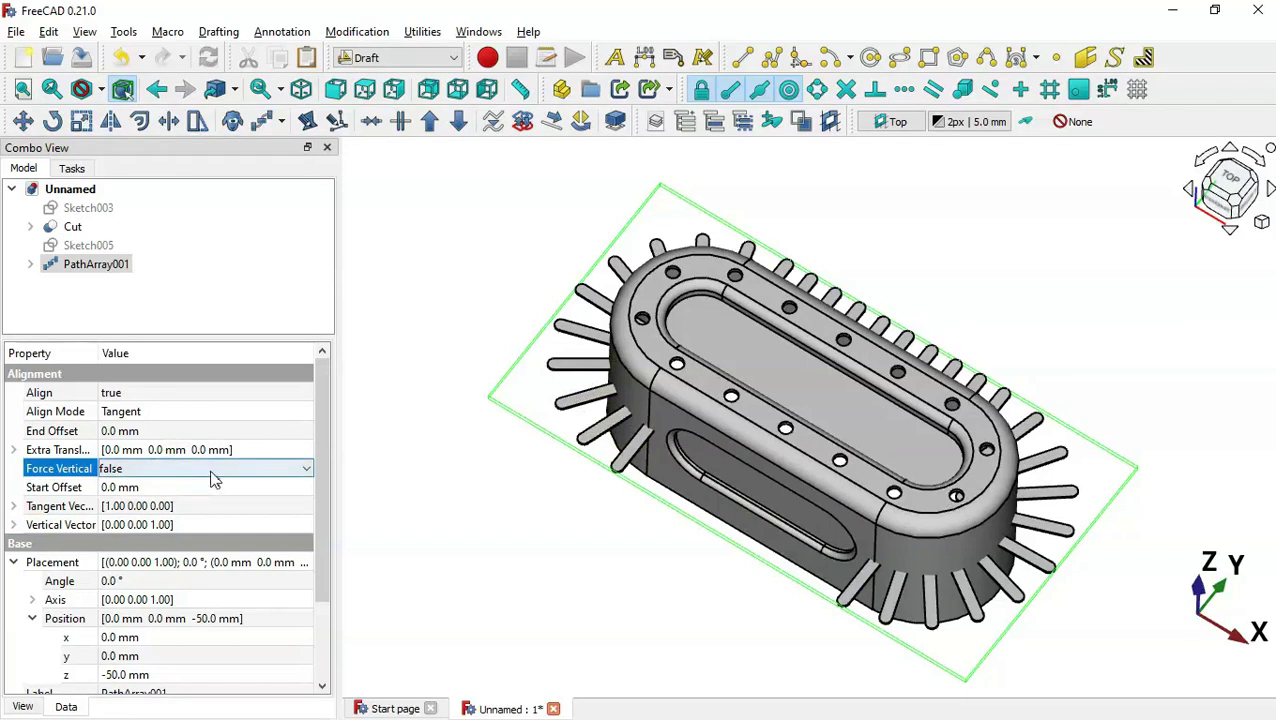
left_click(212, 470)
left_click(216, 500)
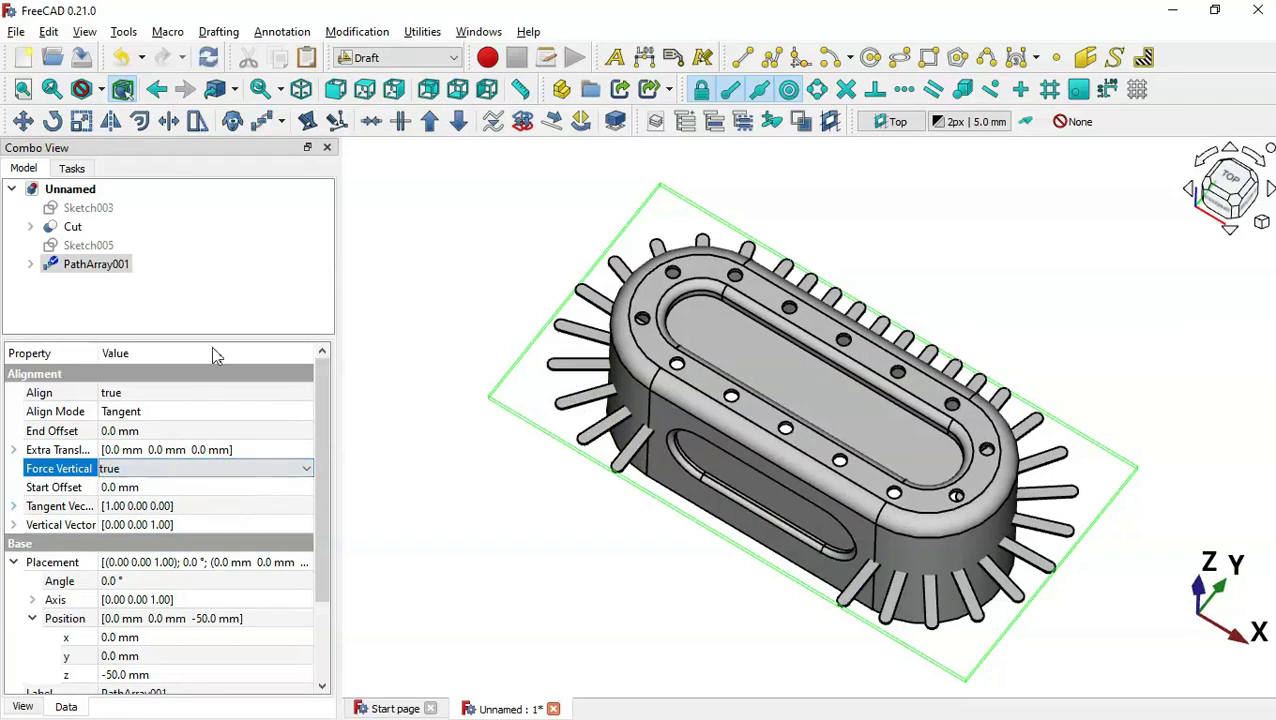
left_click(209, 58)
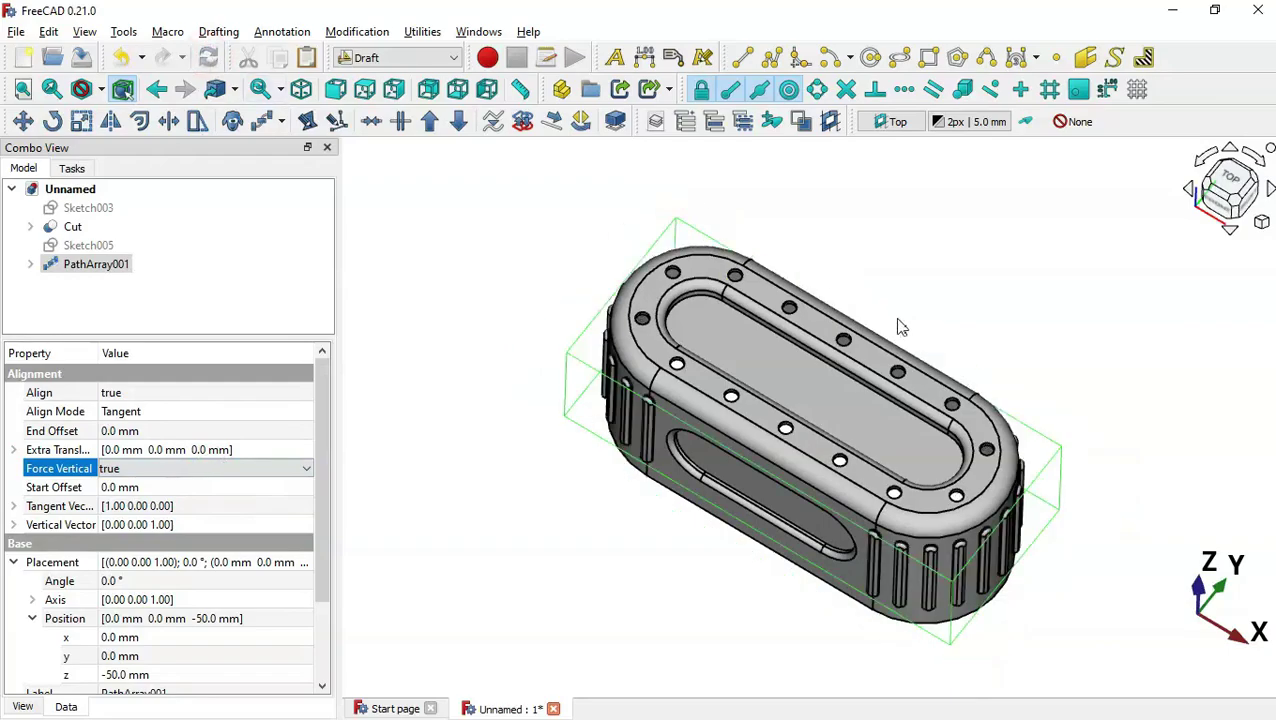
middle_click_drag(900, 327, 990, 323)
left_click(990, 323)
key("0")
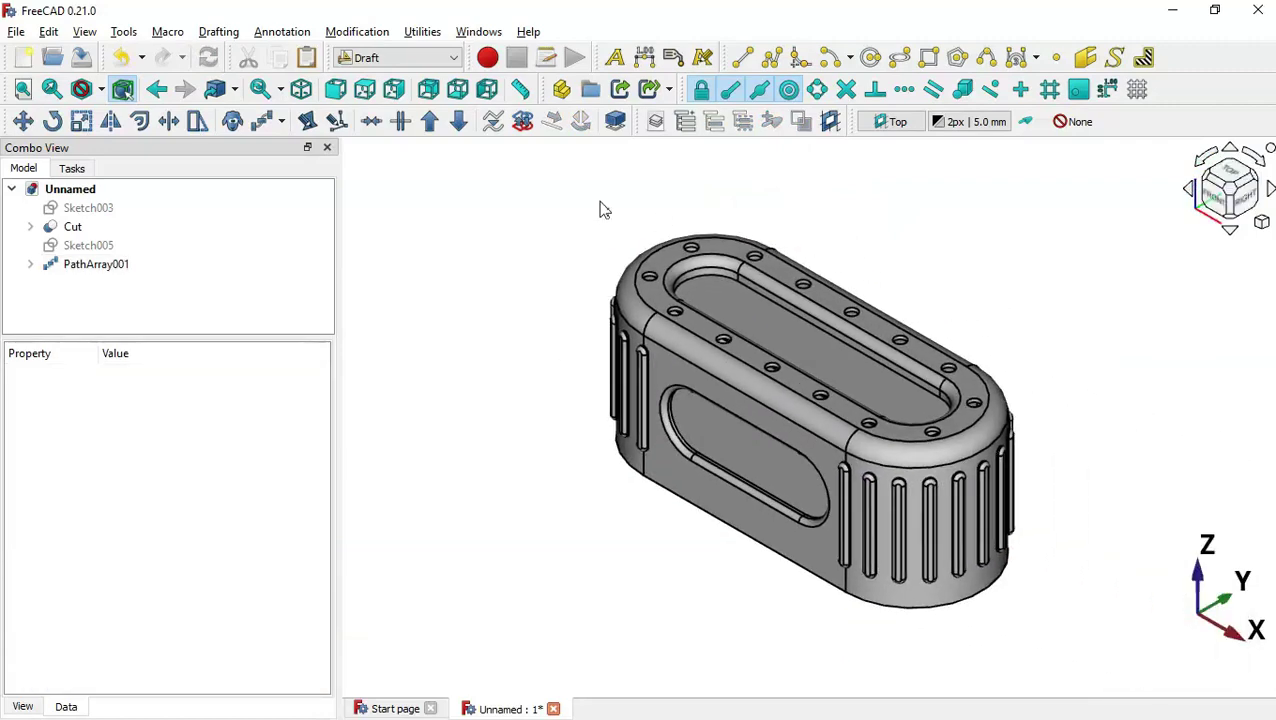
Examine from above how the ribs meet the curved walls at both rounded ends of the part
left_click(366, 90)
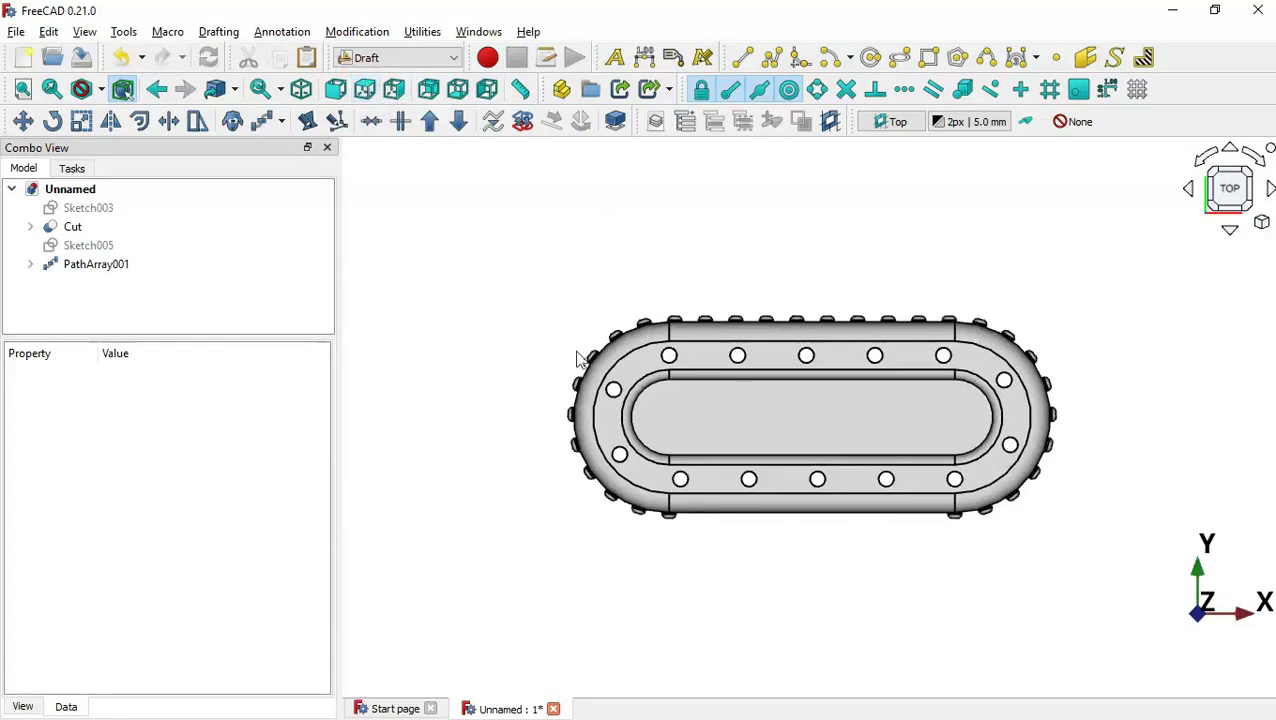
scroll(596, 375, "up", 5)
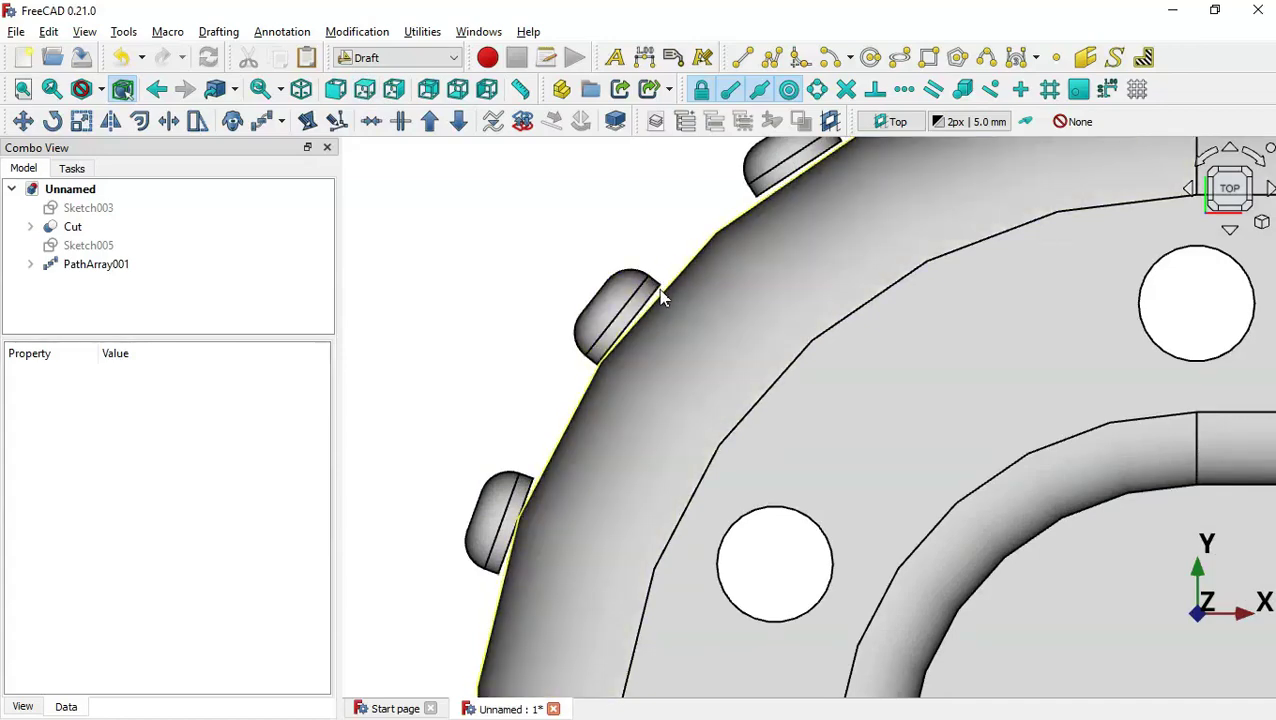
scroll(656, 305, "up", 2)
scroll(648, 300, "down", 3)
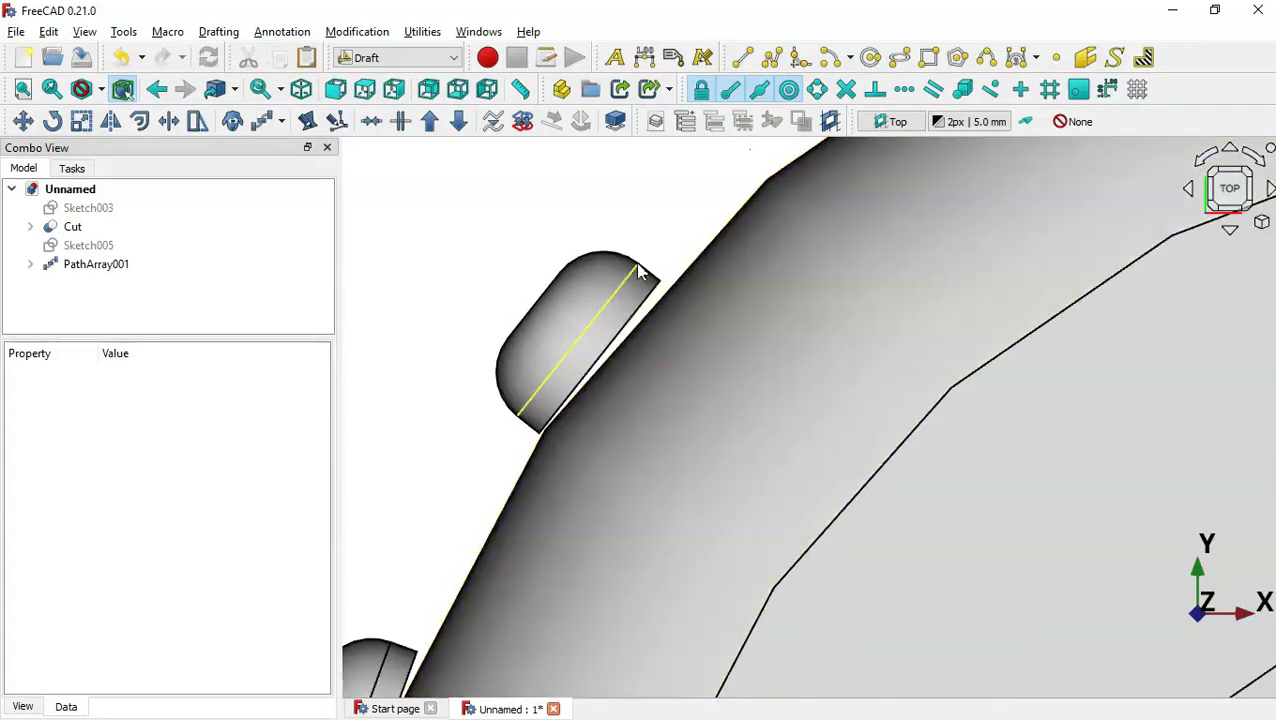
scroll(640, 272, "down", 6)
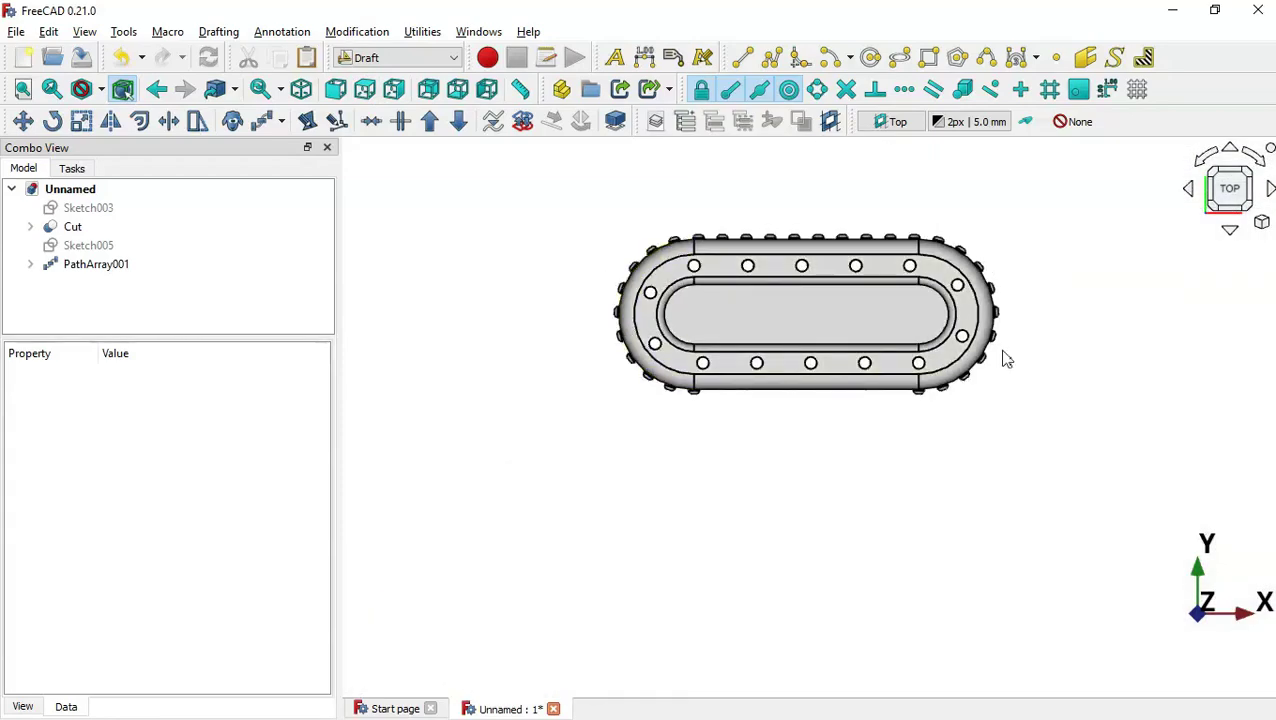
scroll(1007, 365, "up", 4)
scroll(1007, 365, "up", 2)
scroll(997, 236, "up", 3)
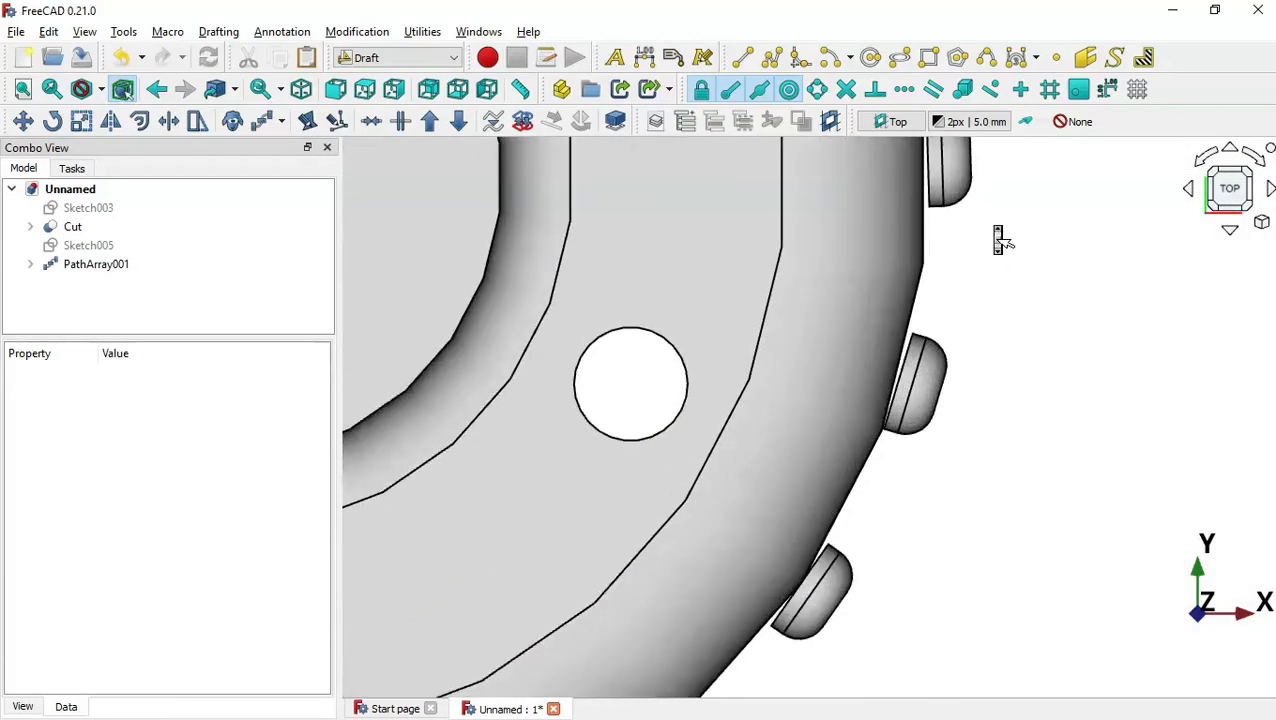
scroll(955, 318, "up", 2)
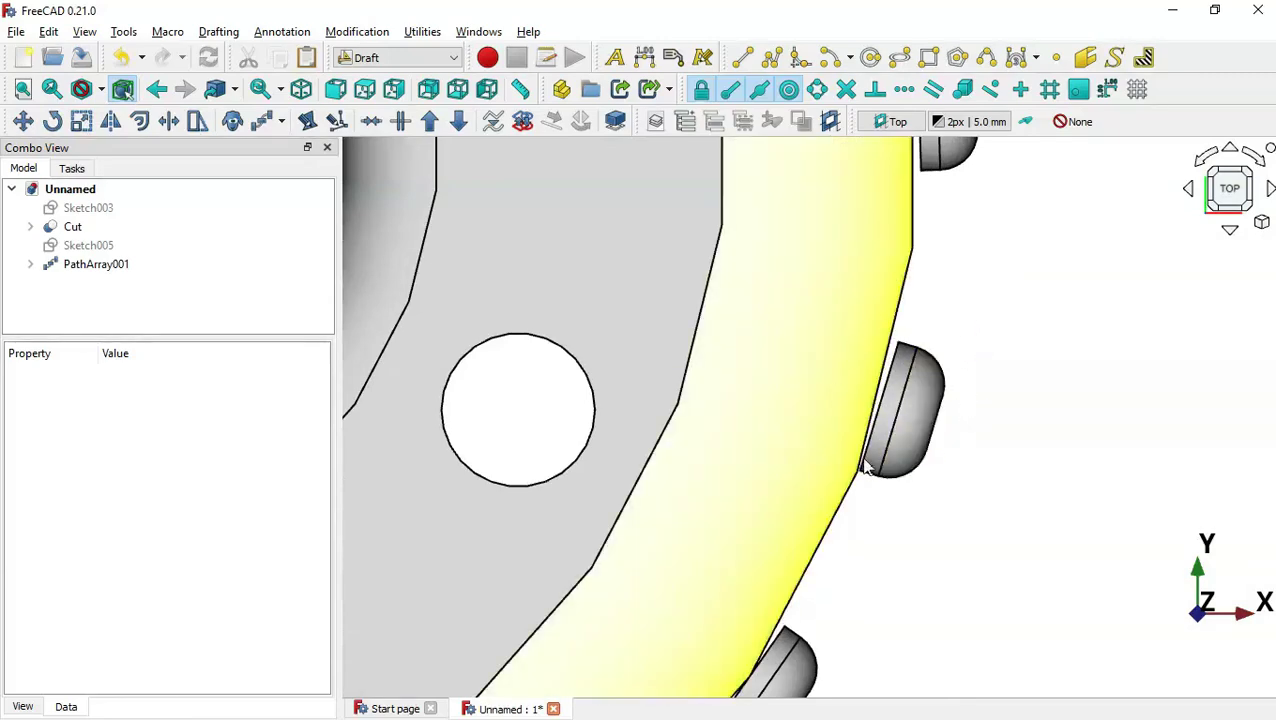
scroll(977, 413, "down", 5)
left_click(980, 415)
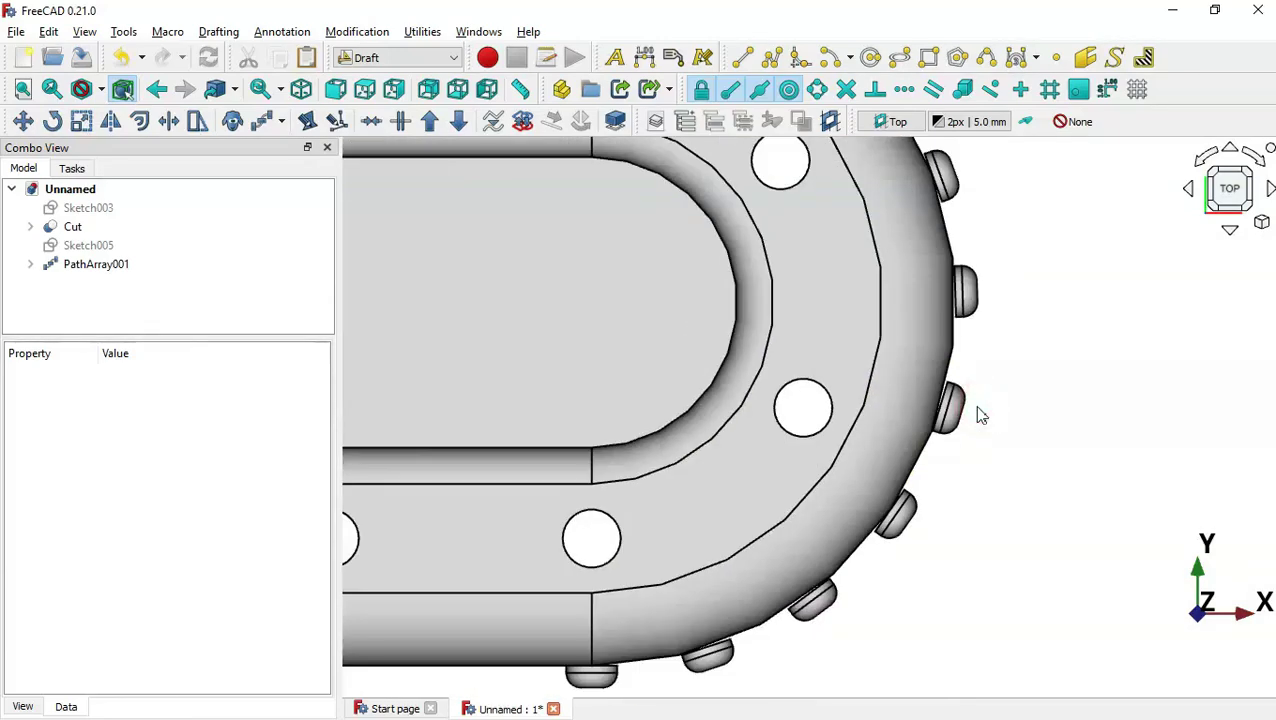
key("0")
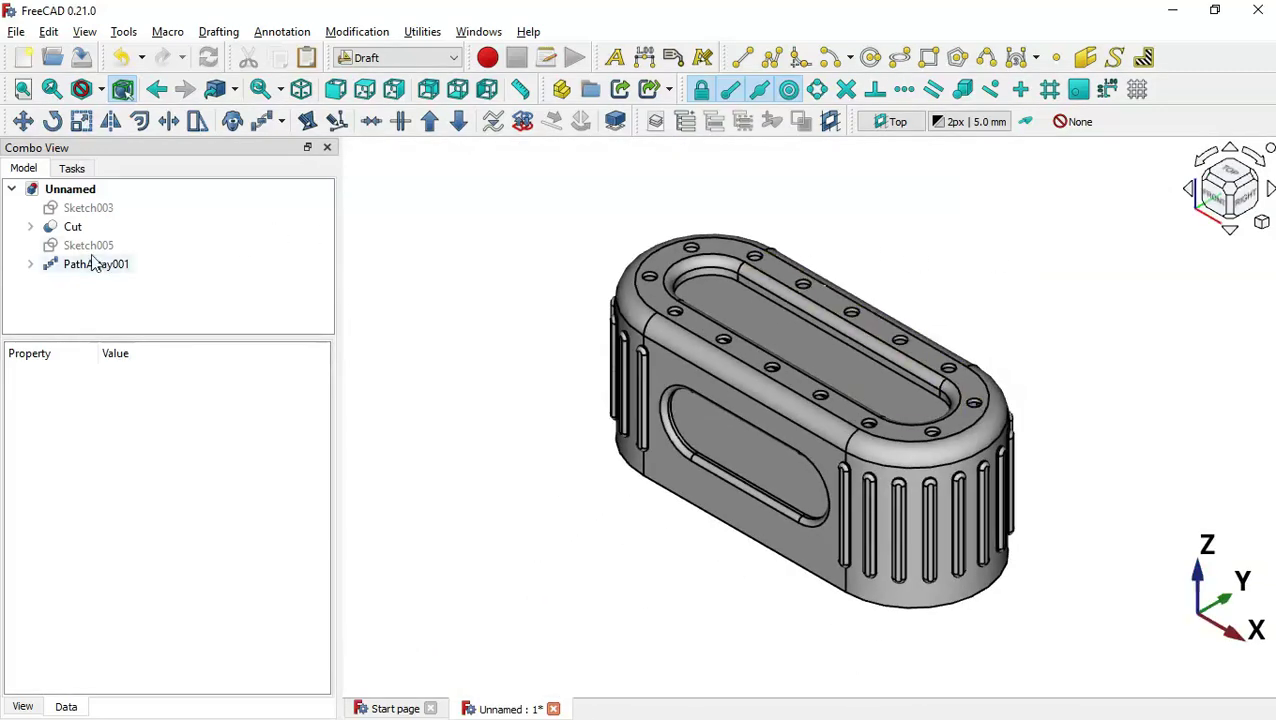
Set the pad length of the rib body inside the path array to 4 mm
left_click(30, 264)
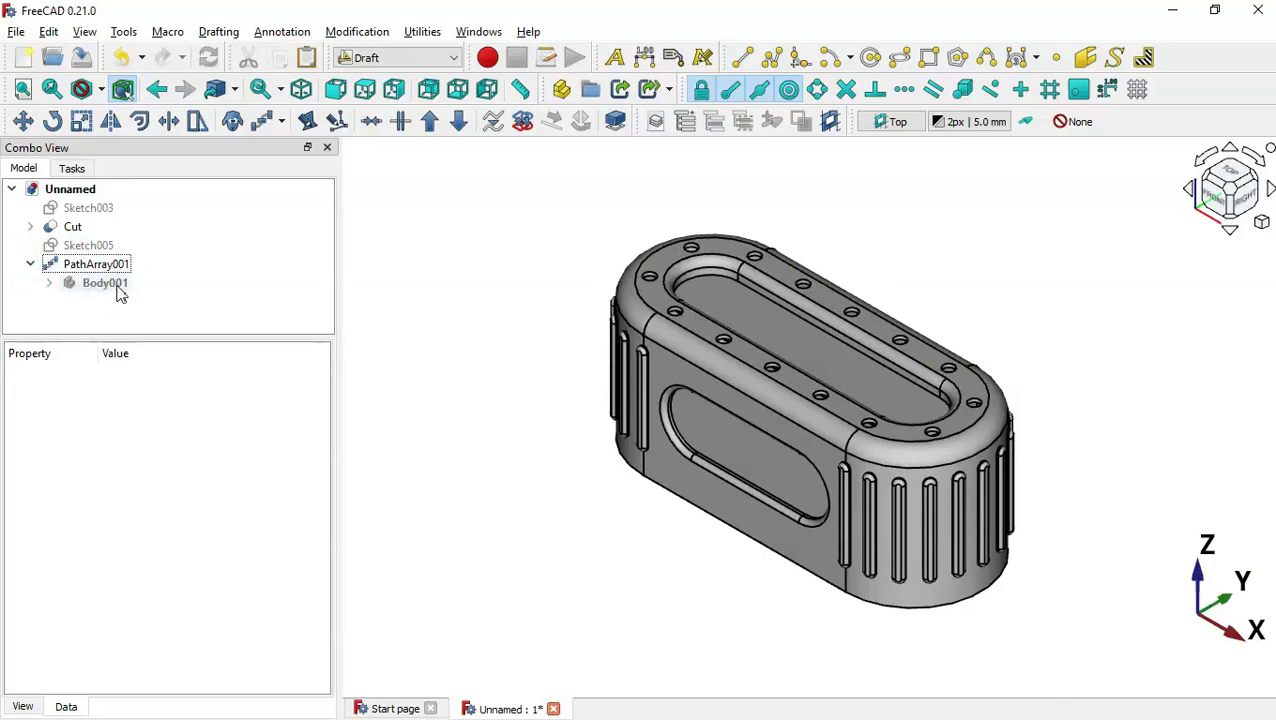
left_click(49, 283)
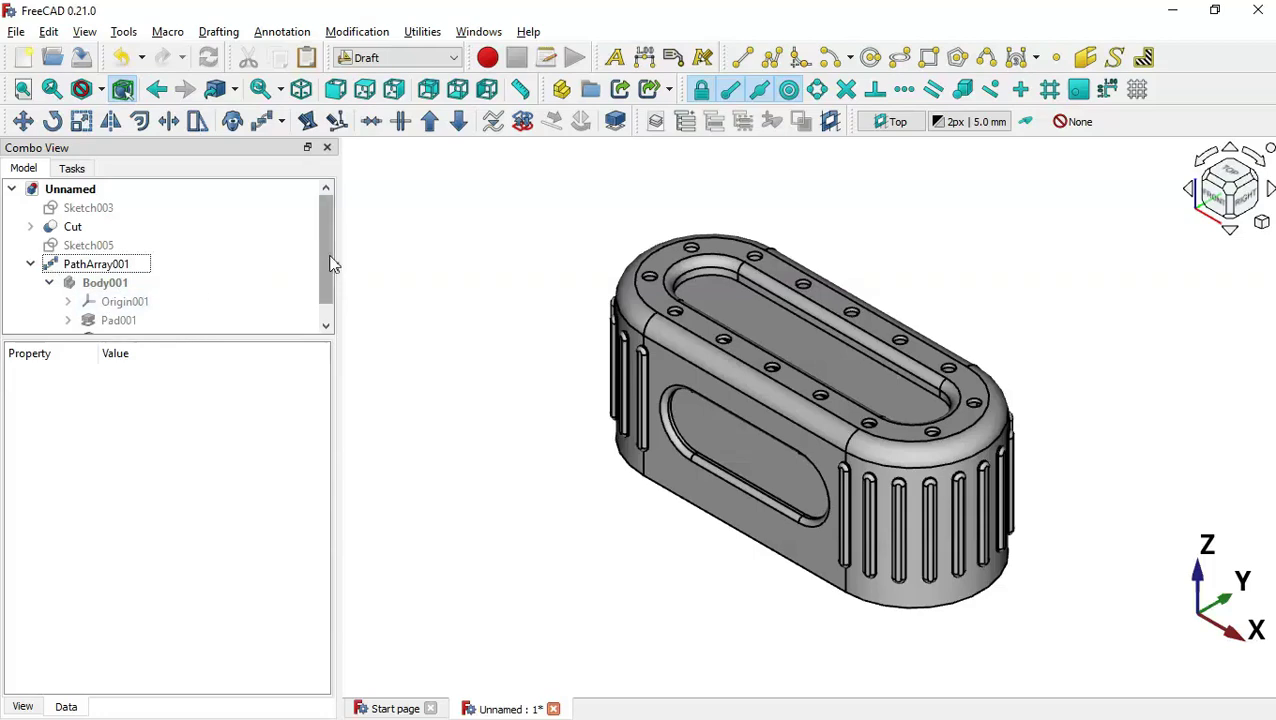
left_click_drag(330, 256, 330, 310)
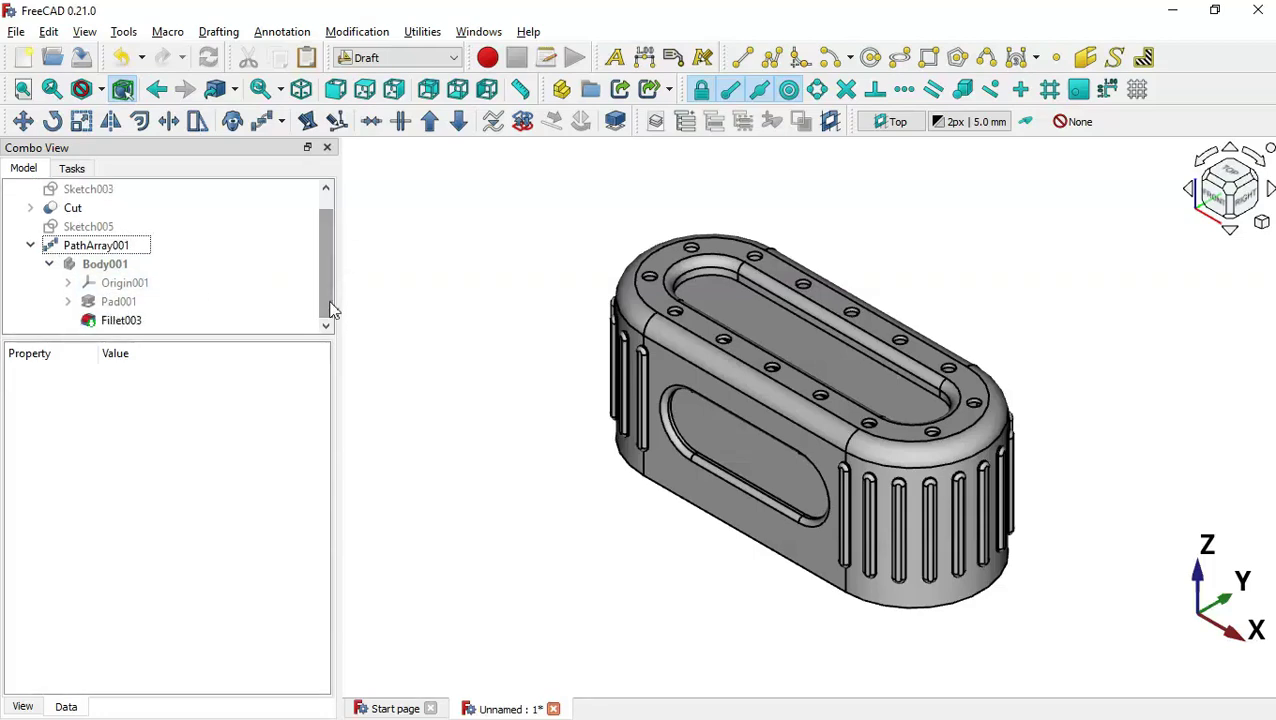
left_click(120, 300)
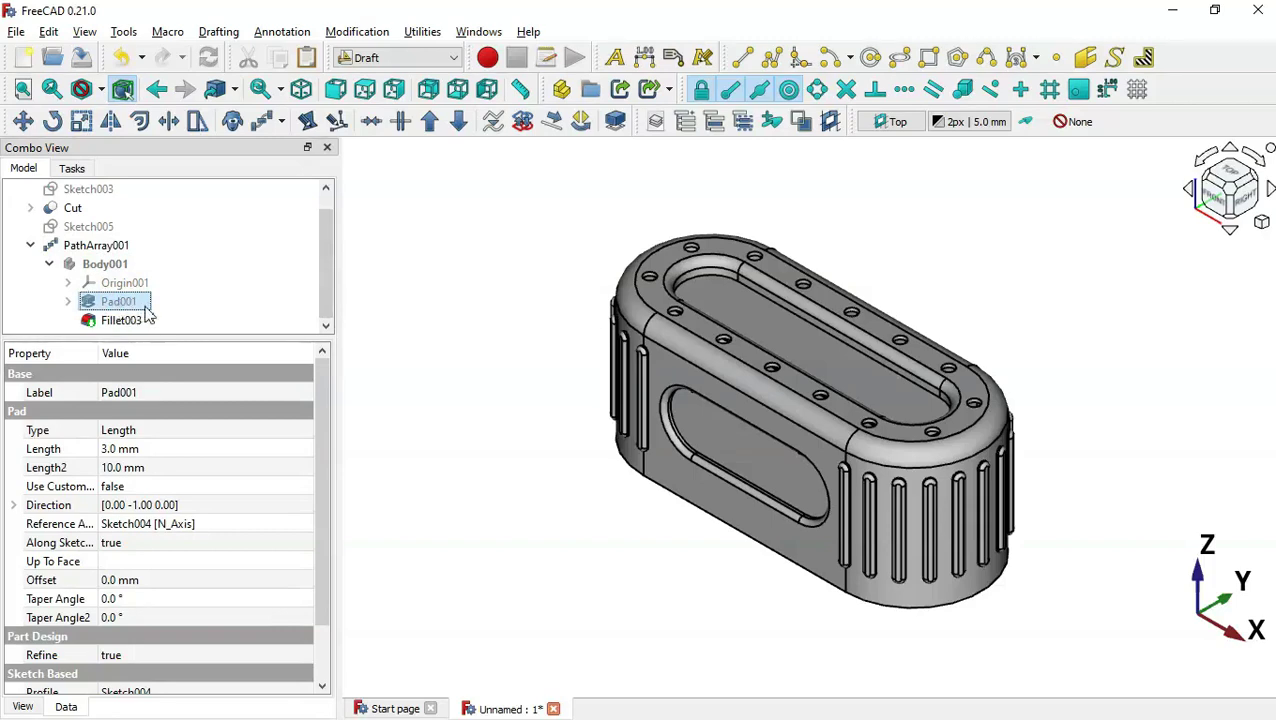
left_click(206, 448)
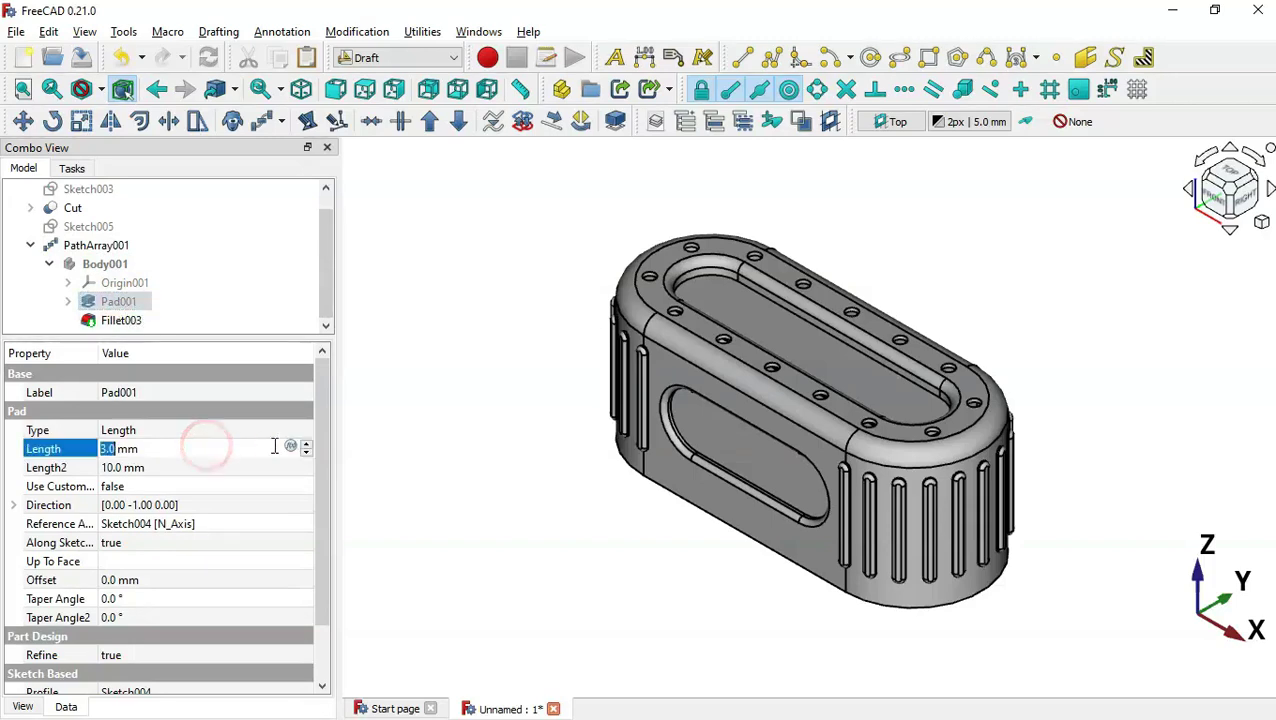
type("4")
key("Return")
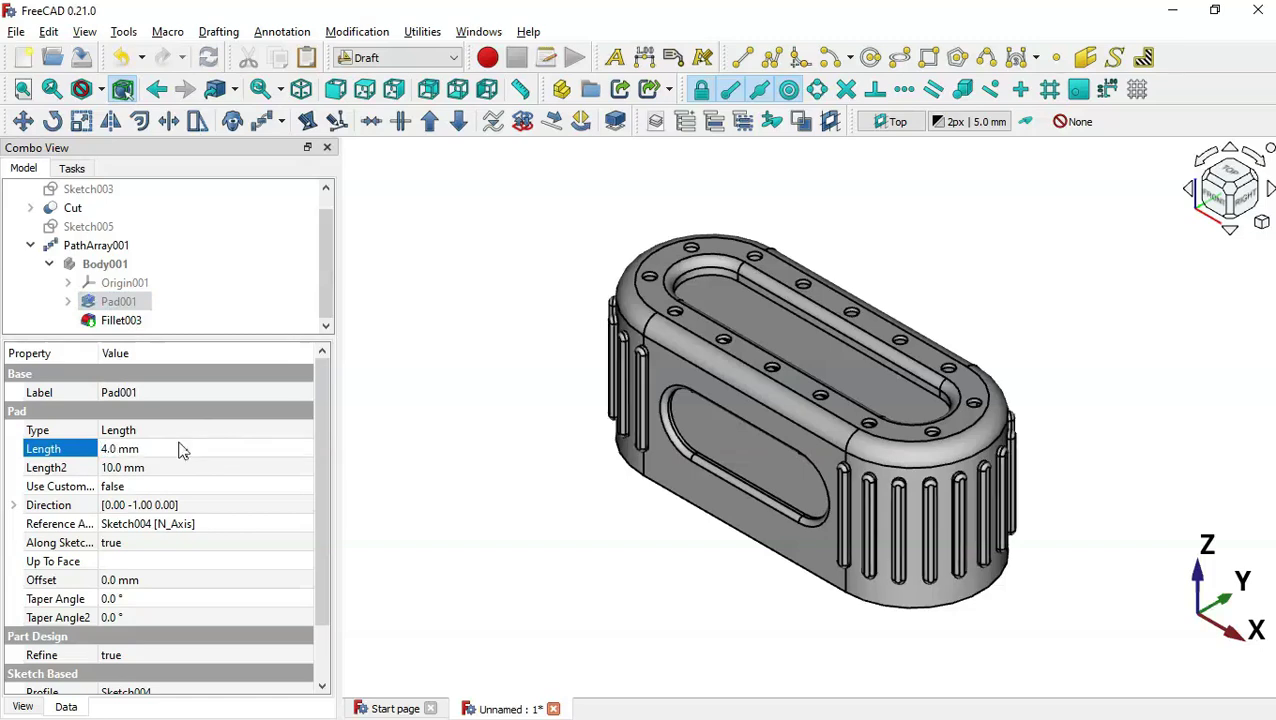
Edit the ribs' path sketch, setting its overall height constraint to 98 mm, and close the sketch
left_click(98, 227)
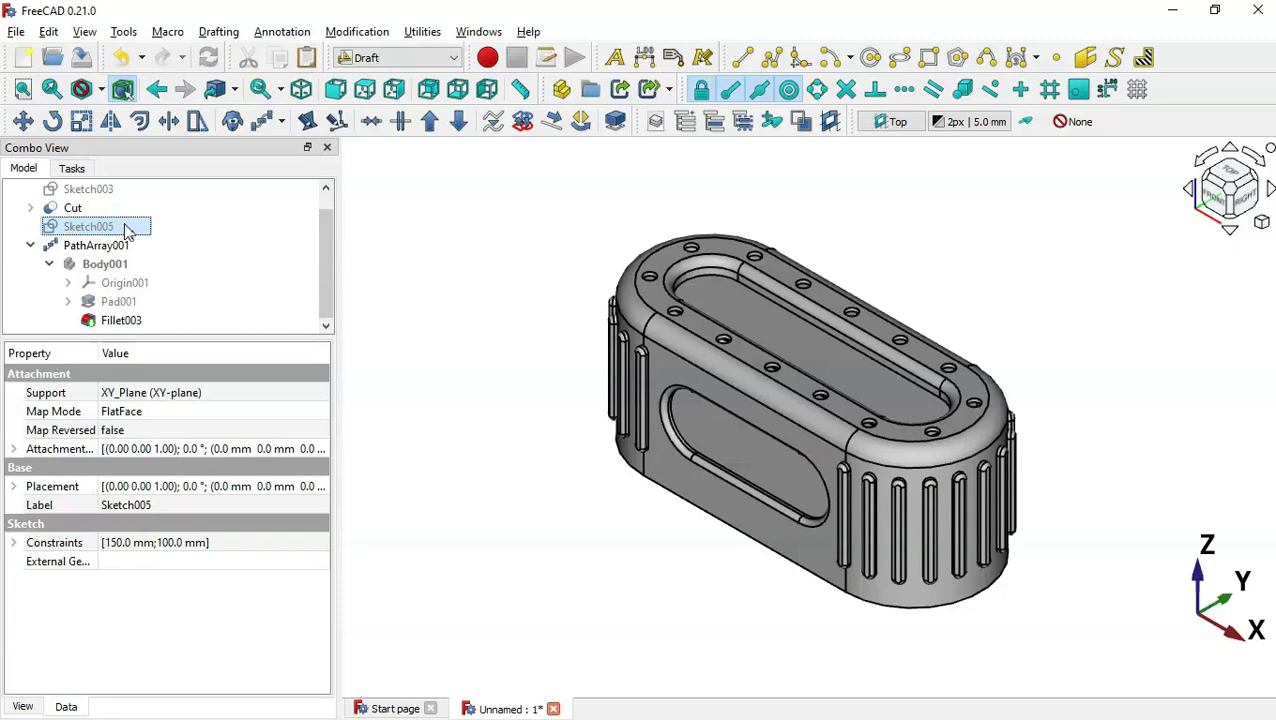
double_click(125, 228)
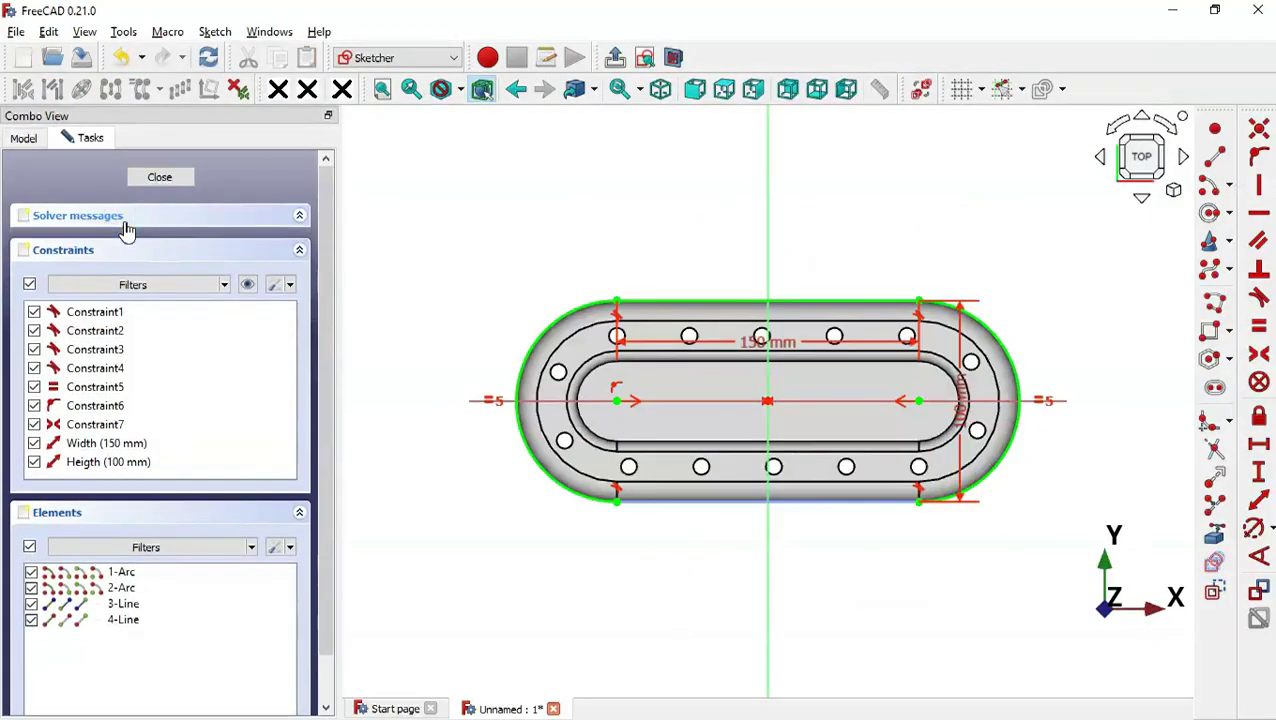
scroll(889, 436, "up", 1)
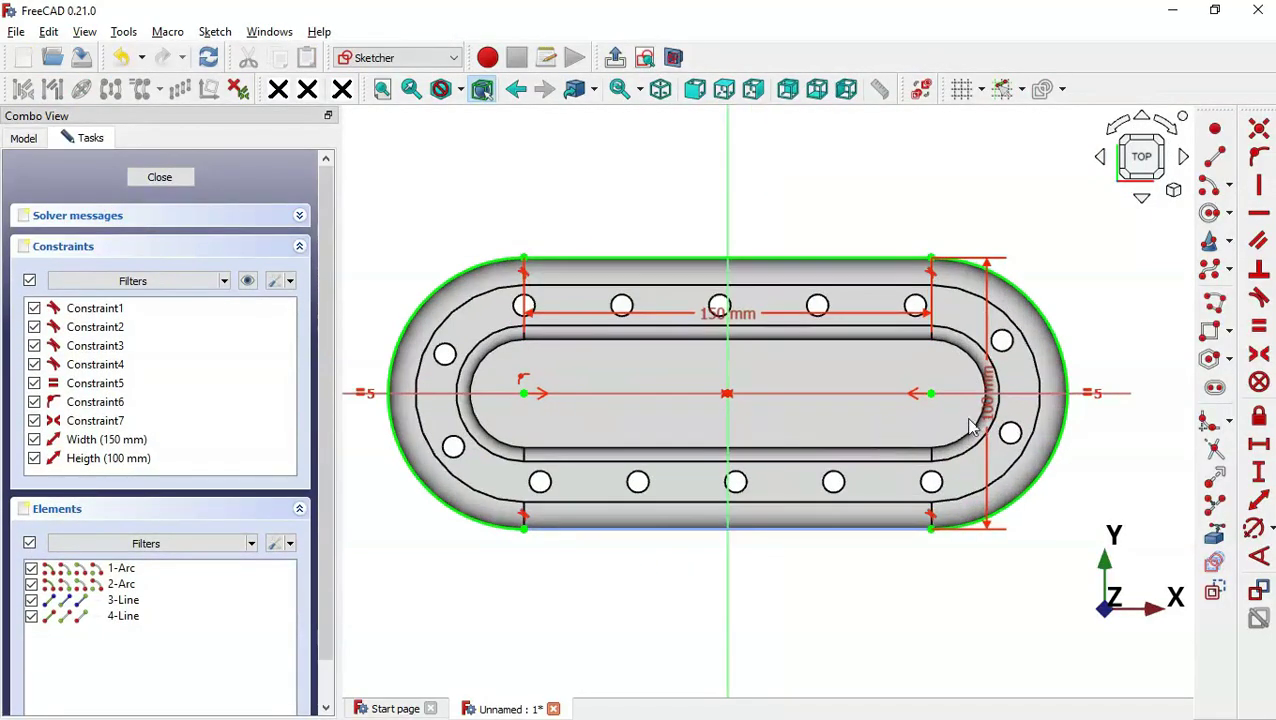
mouse_move(993, 418)
left_mouse_down()
mouse_move(1168, 376)
mouse_move(1125, 343)
left_mouse_up()
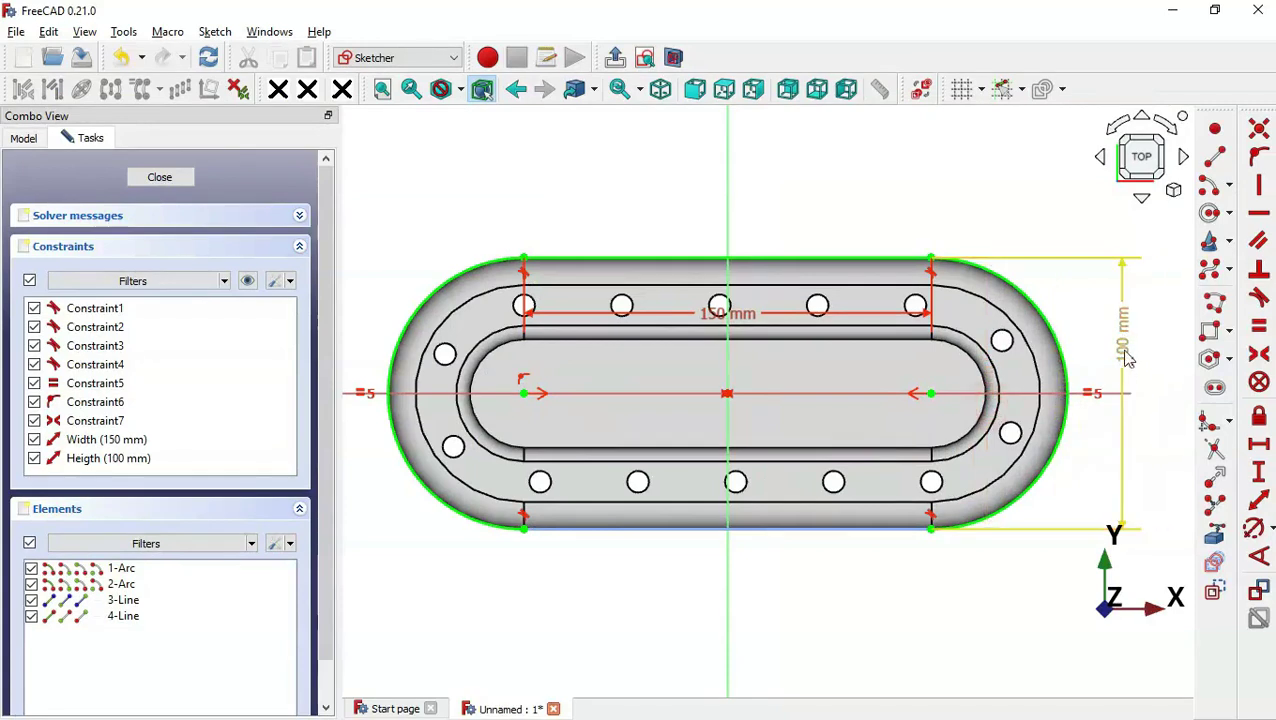
double_click(1125, 348)
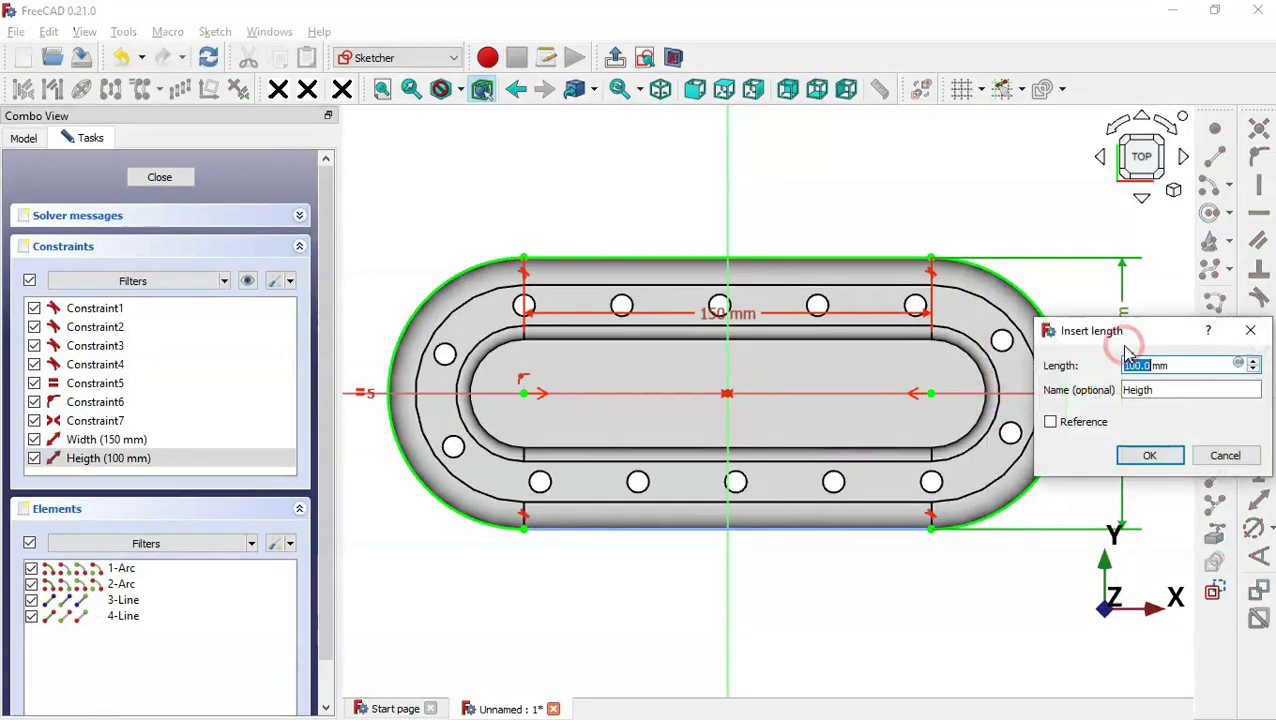
type("98")
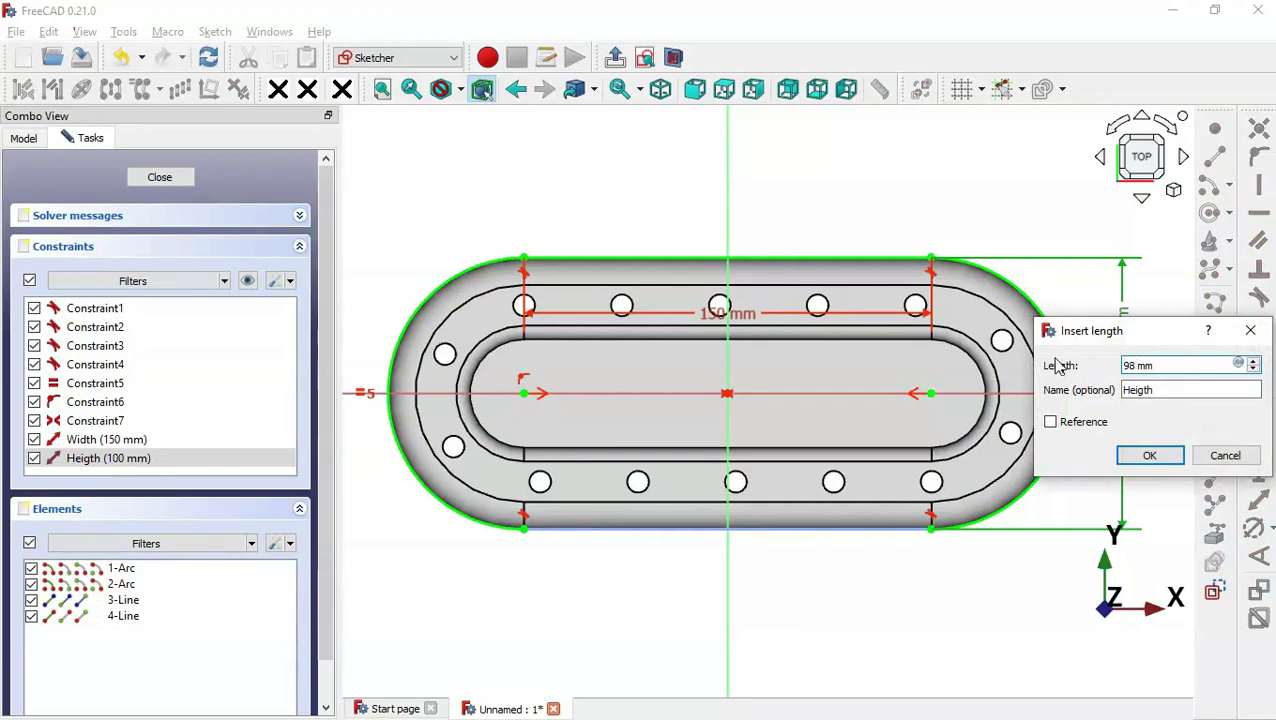
key("Return")
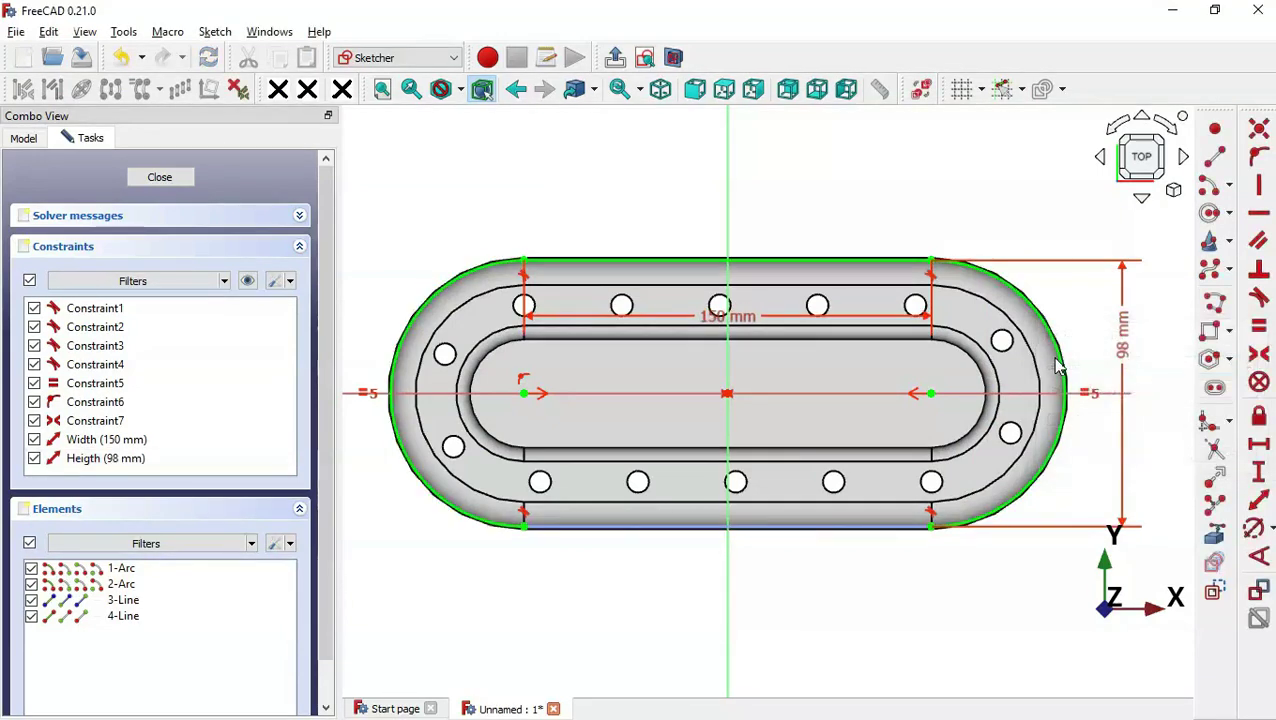
left_click(615, 57)
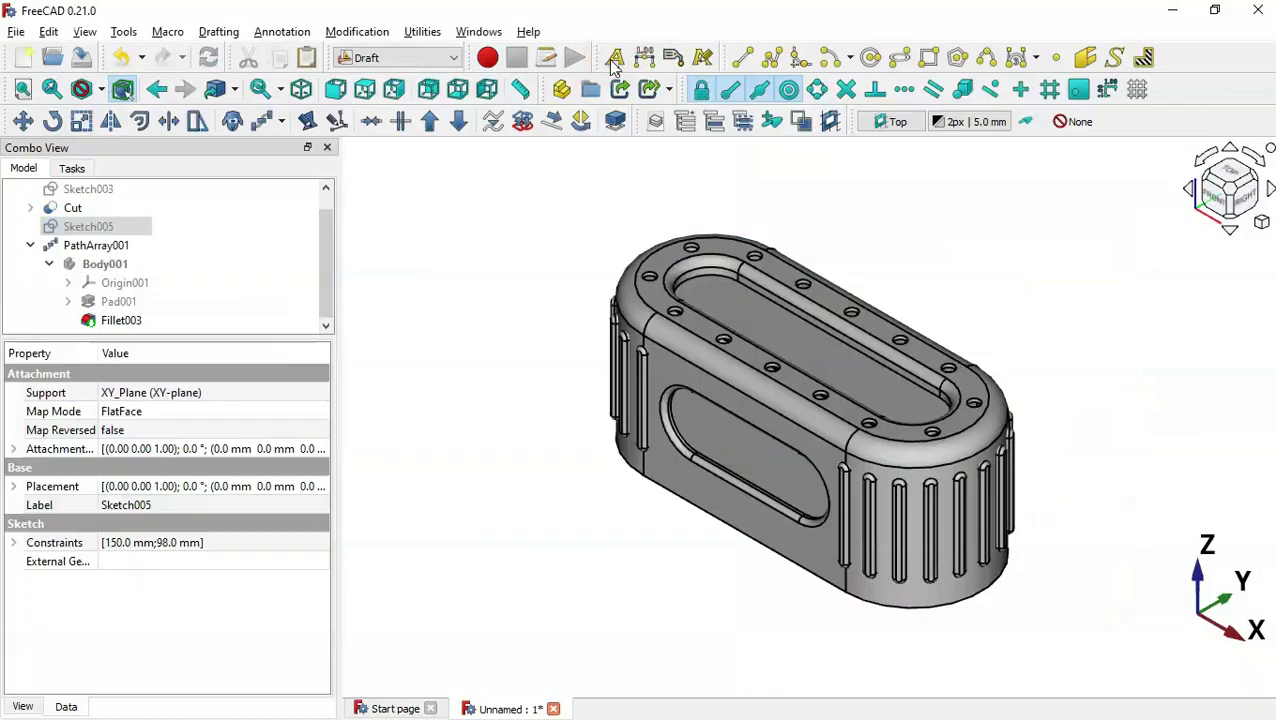
left_click(660, 230)
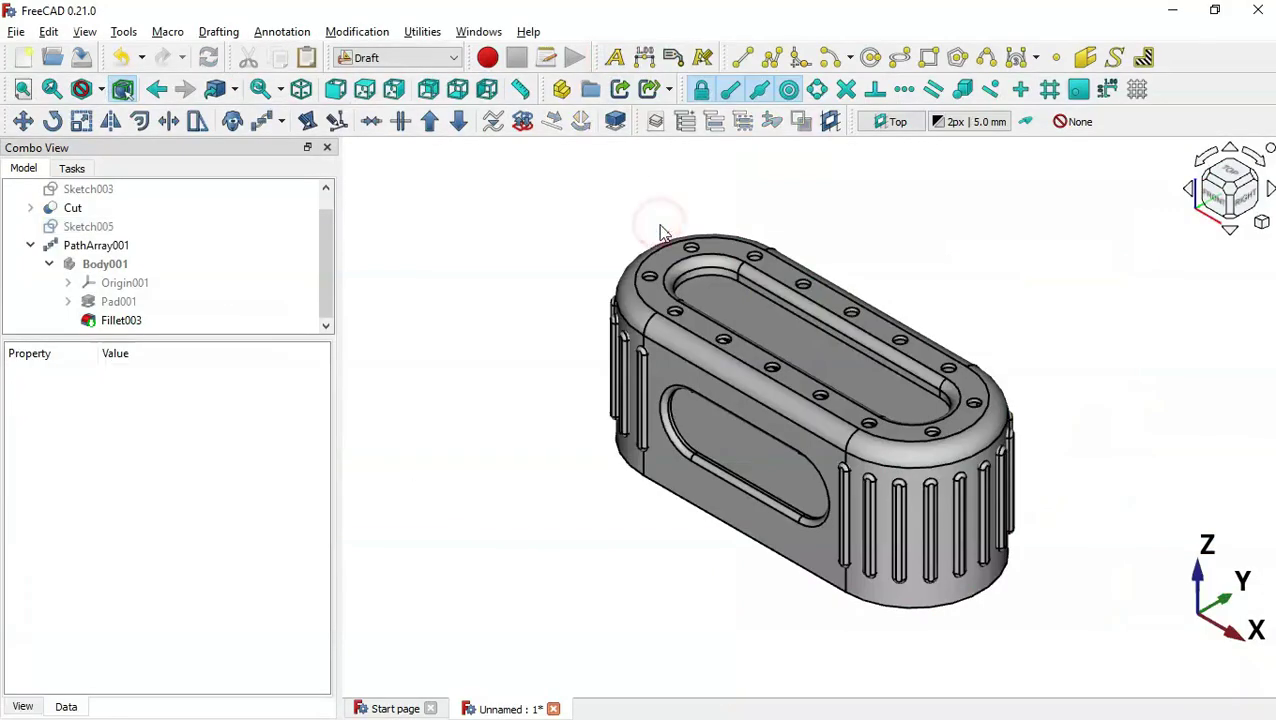
Inspect from above the contact between the ribs and the part's rounded end wall
left_click(365, 89)
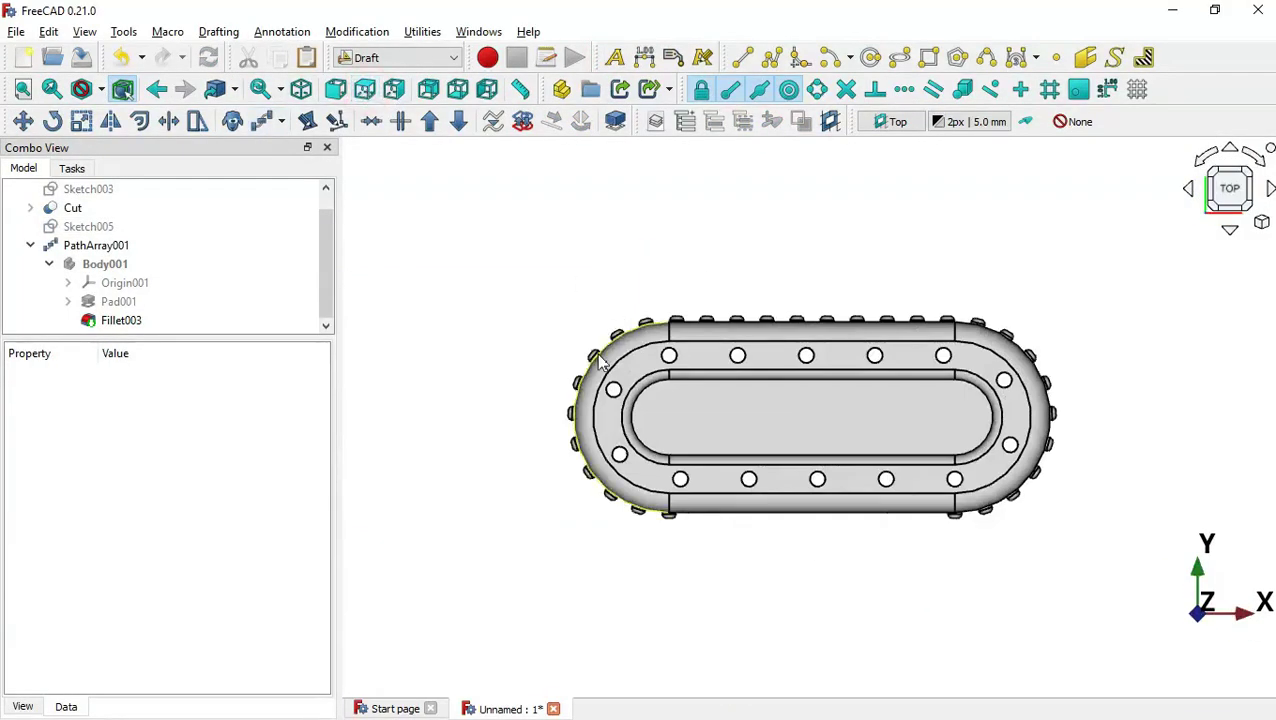
scroll(605, 370, "up", 5)
scroll(601, 362, "up", 3)
scroll(601, 362, "down", 2)
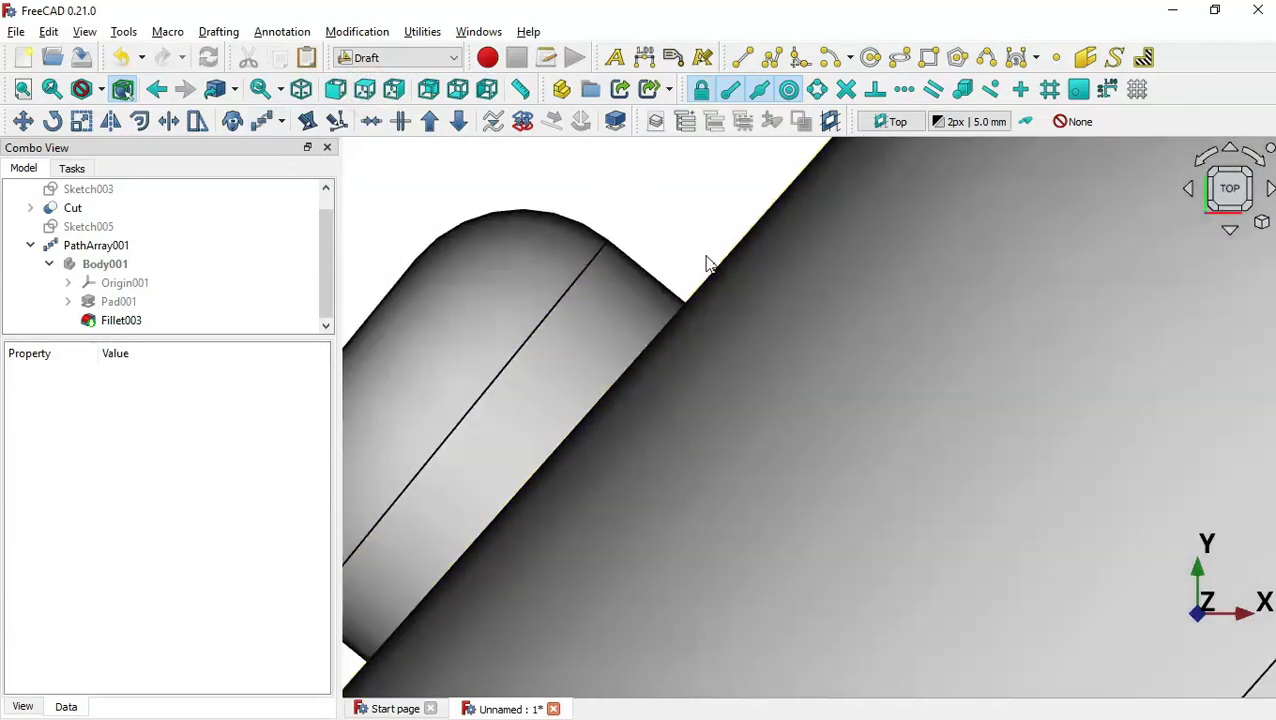
scroll(705, 262, "down", 1)
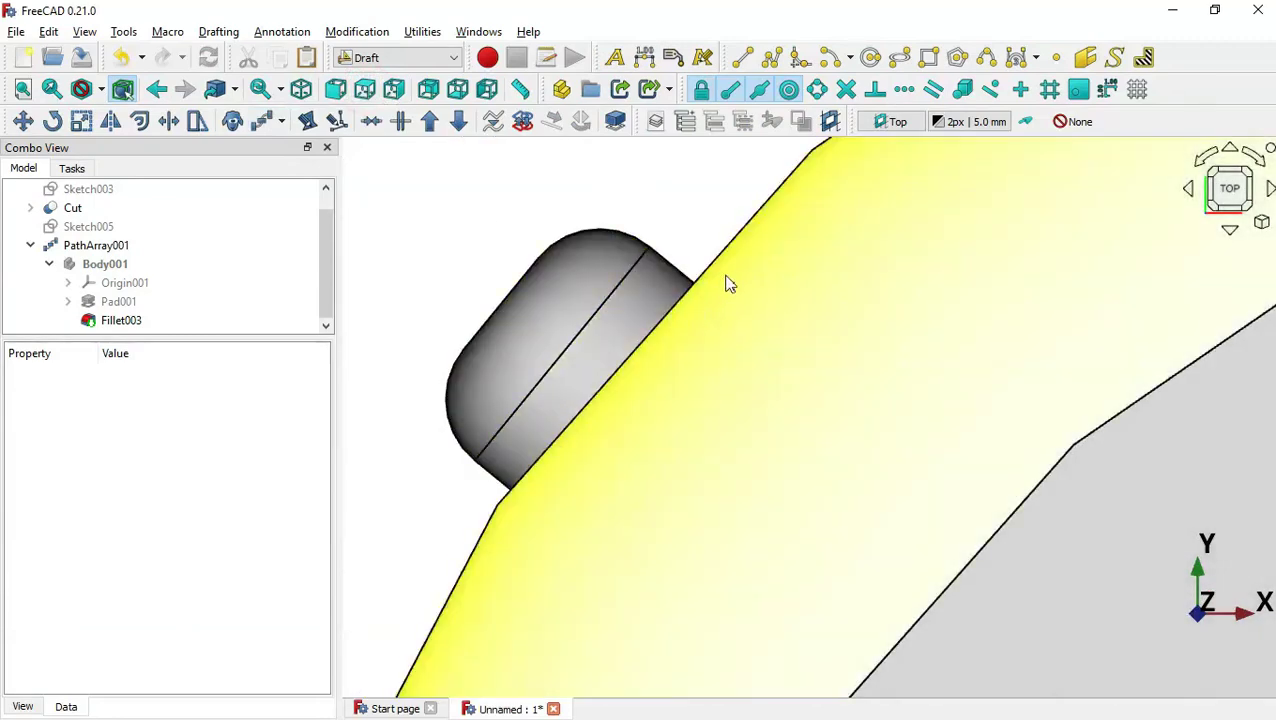
scroll(665, 228, "down", 5)
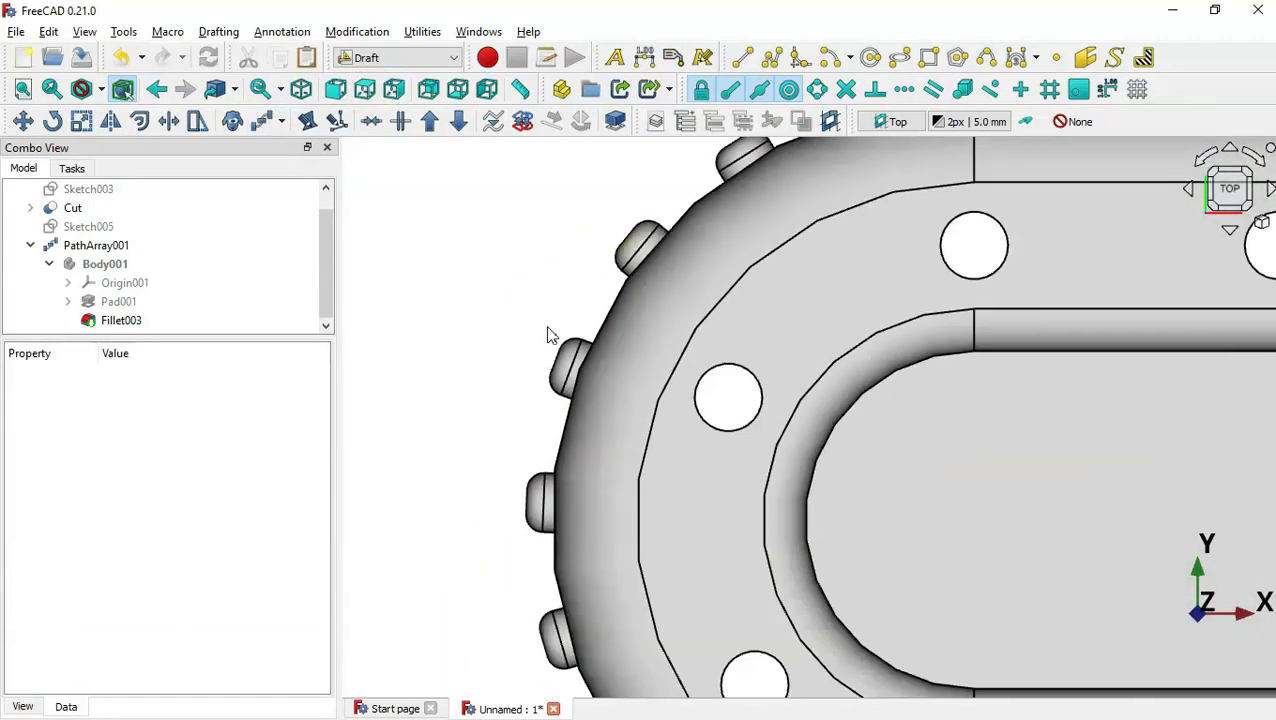
scroll(548, 335, "down", 1)
key("0")
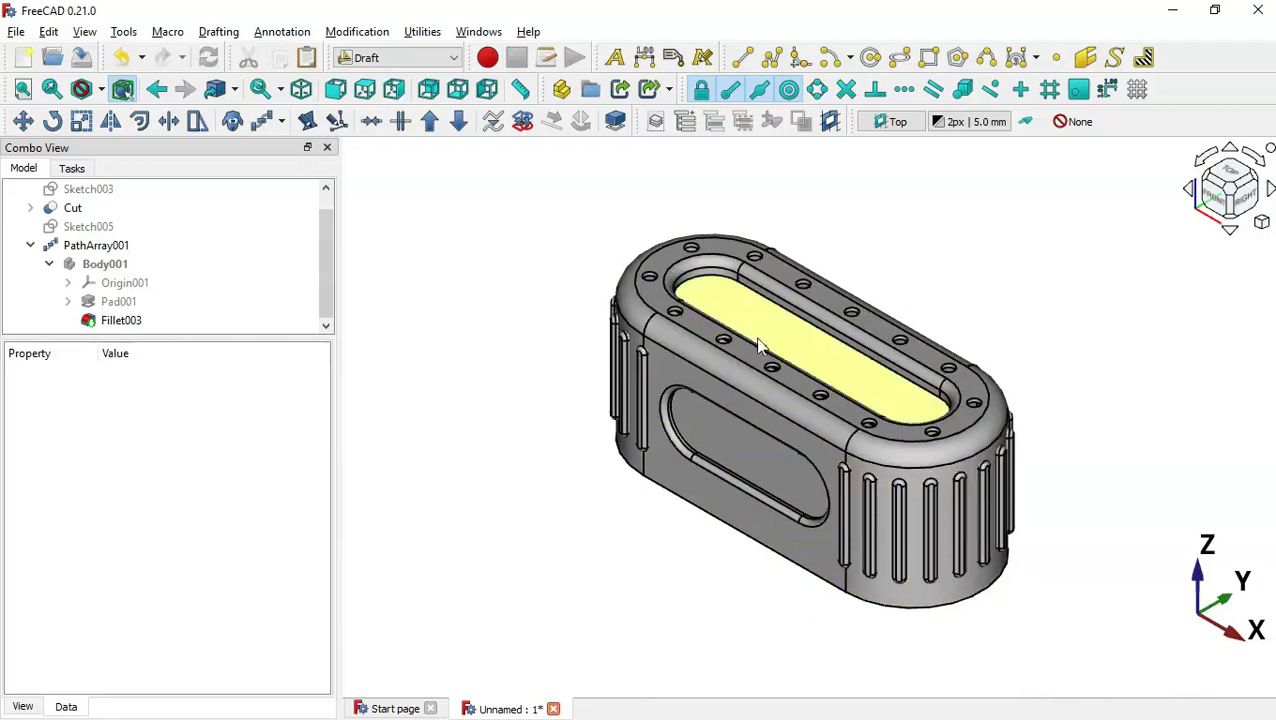
Switch to the Part workbench
left_click(580, 413)
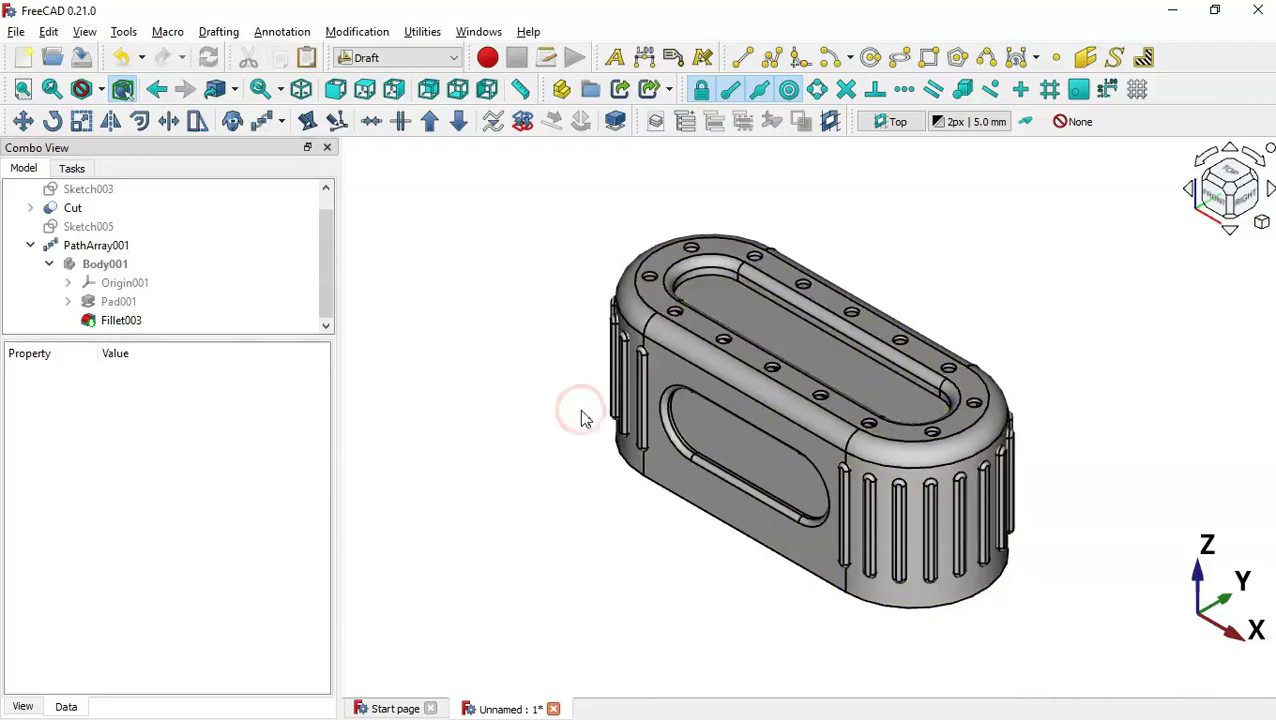
left_click(414, 55)
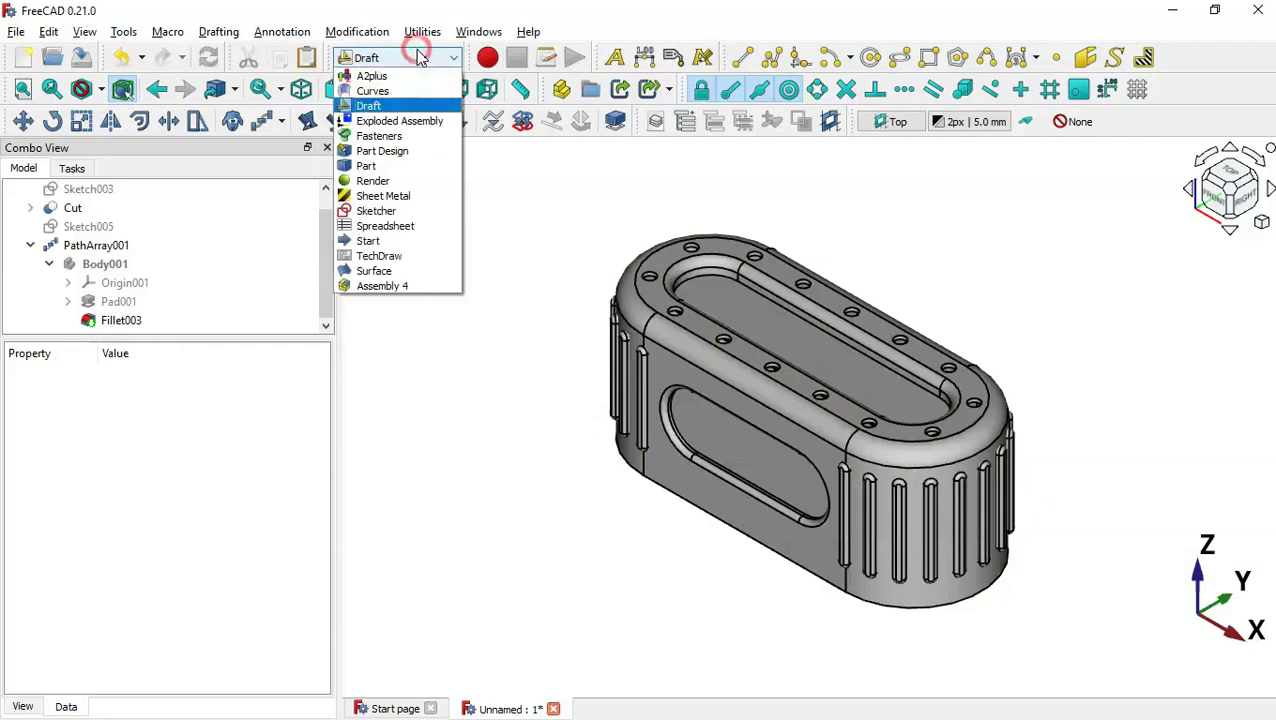
left_click(409, 167)
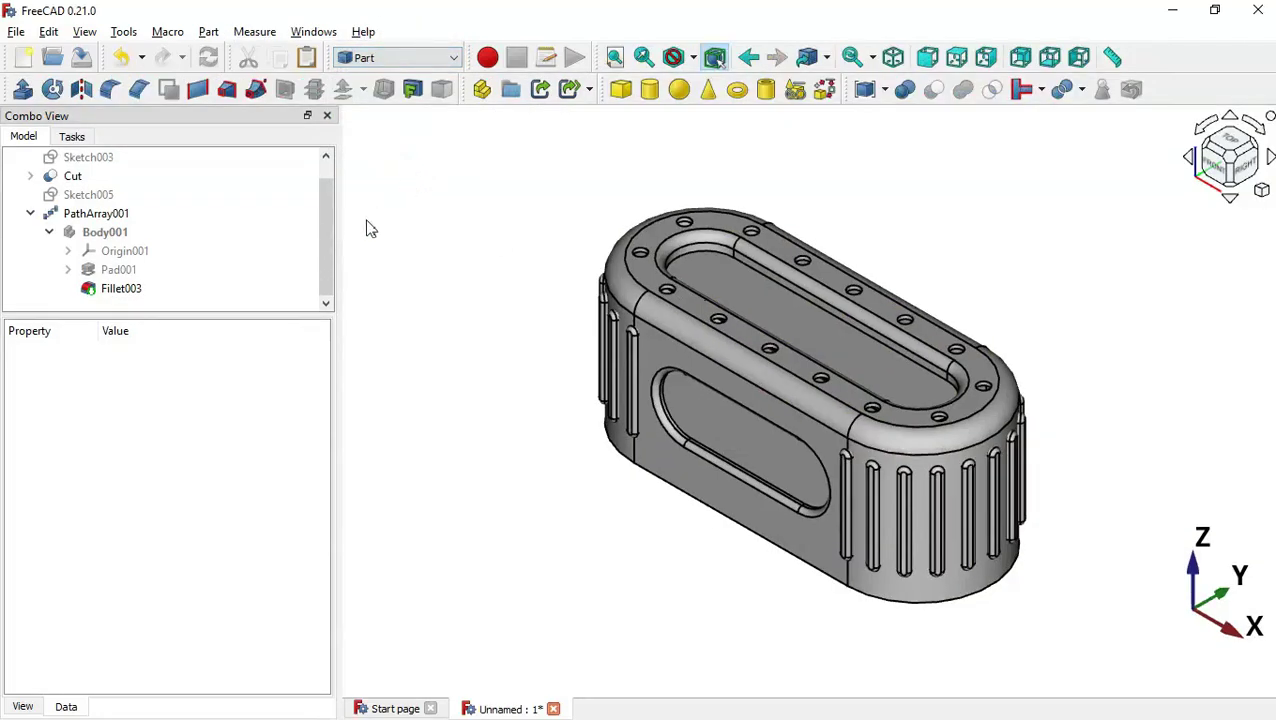
Fuse the Cut solid and the PathArray001 ribs into a single solid with a boolean Union
left_click_drag(269, 312, 275, 427)
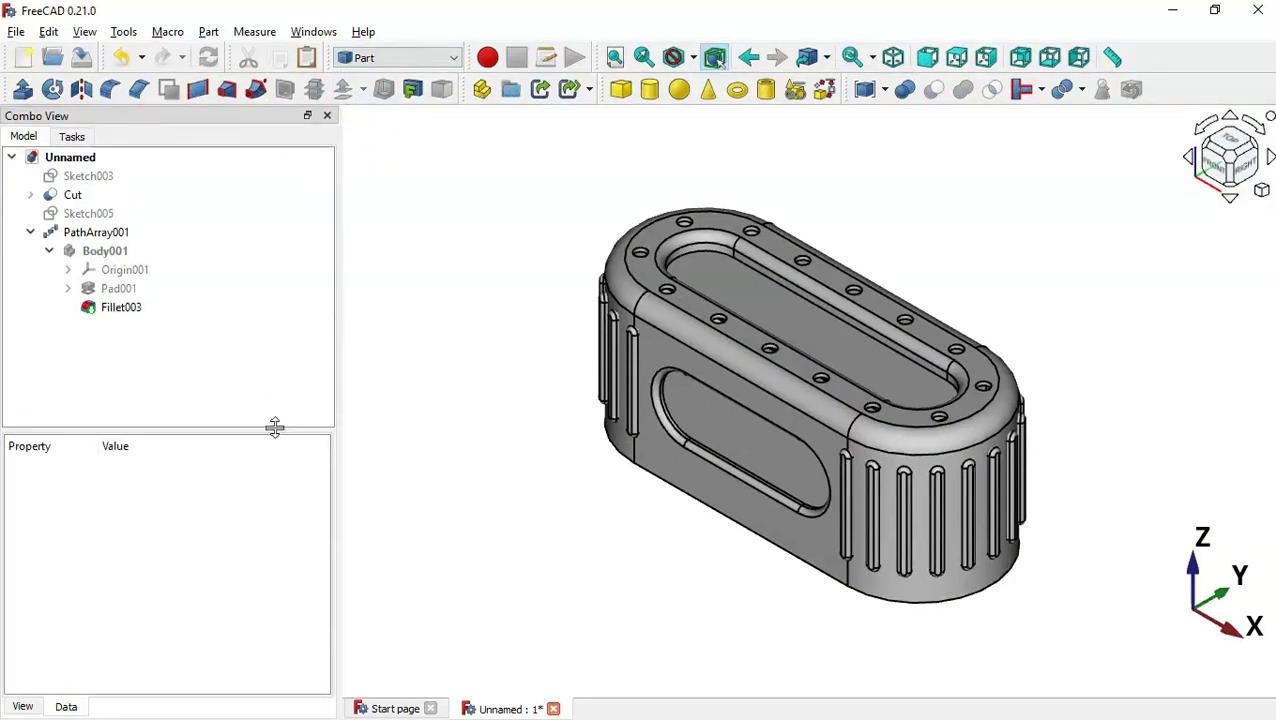
left_click(30, 232)
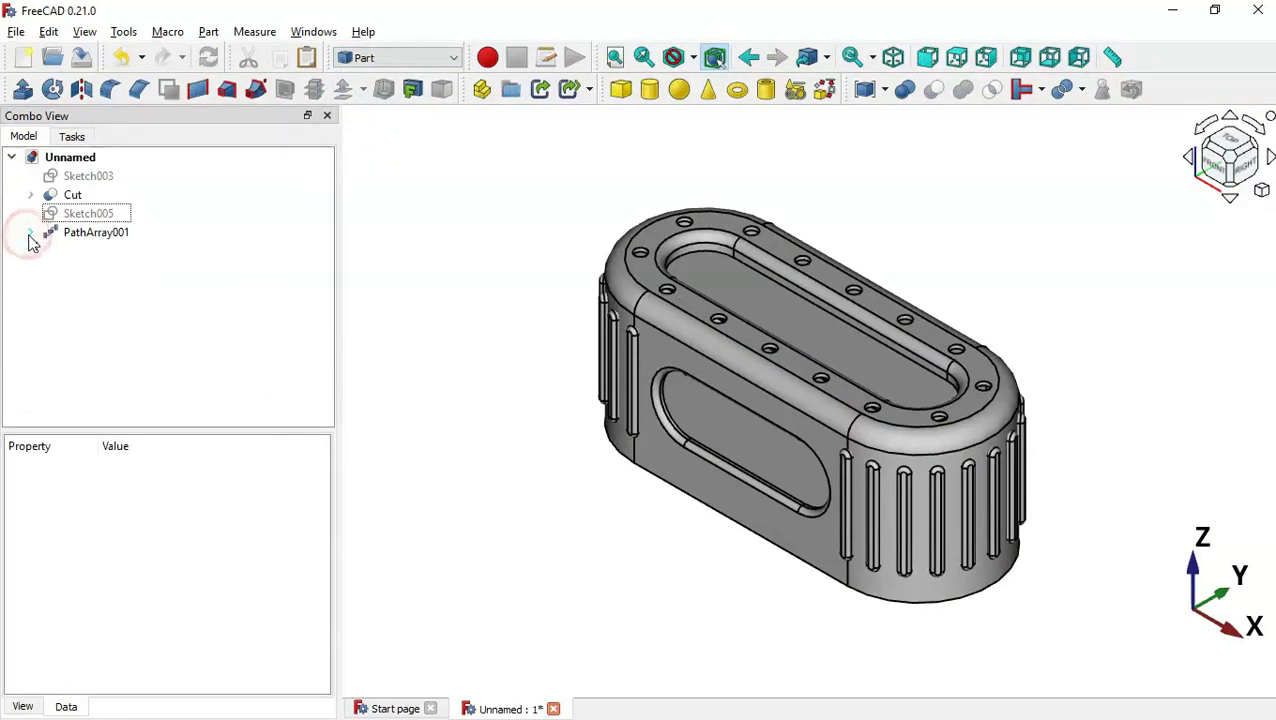
left_click(113, 286)
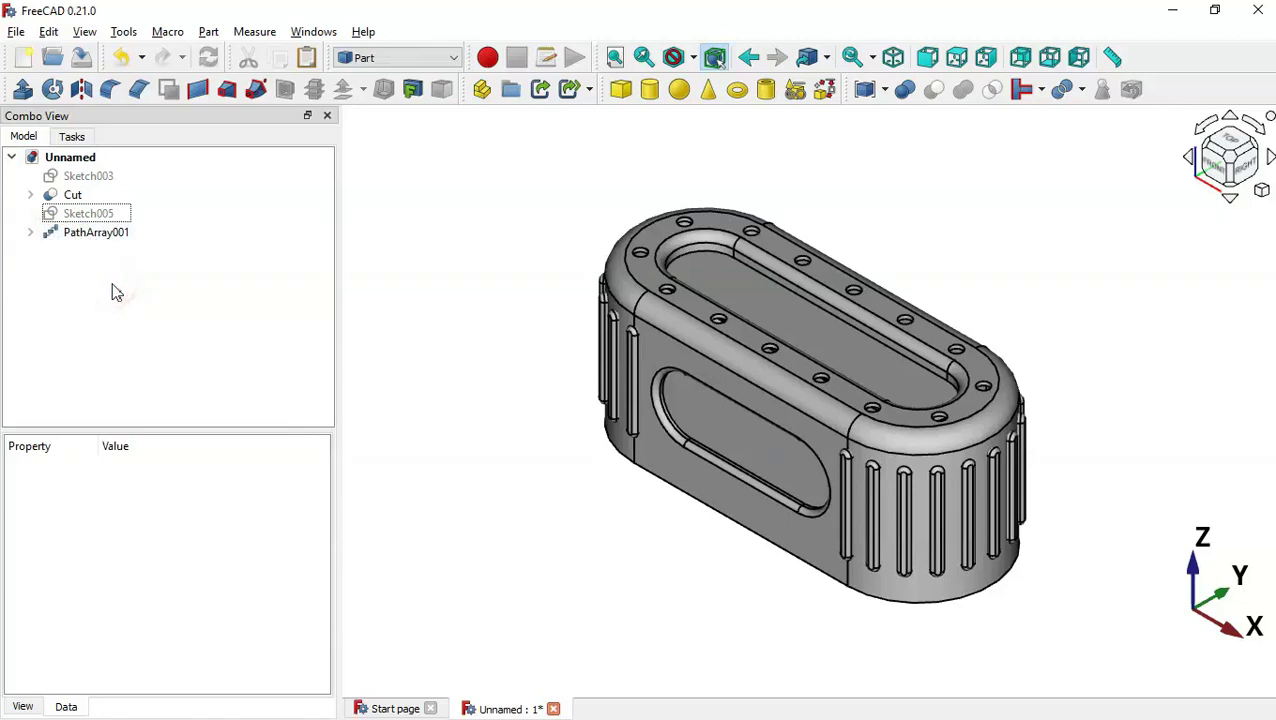
left_click(80, 196)
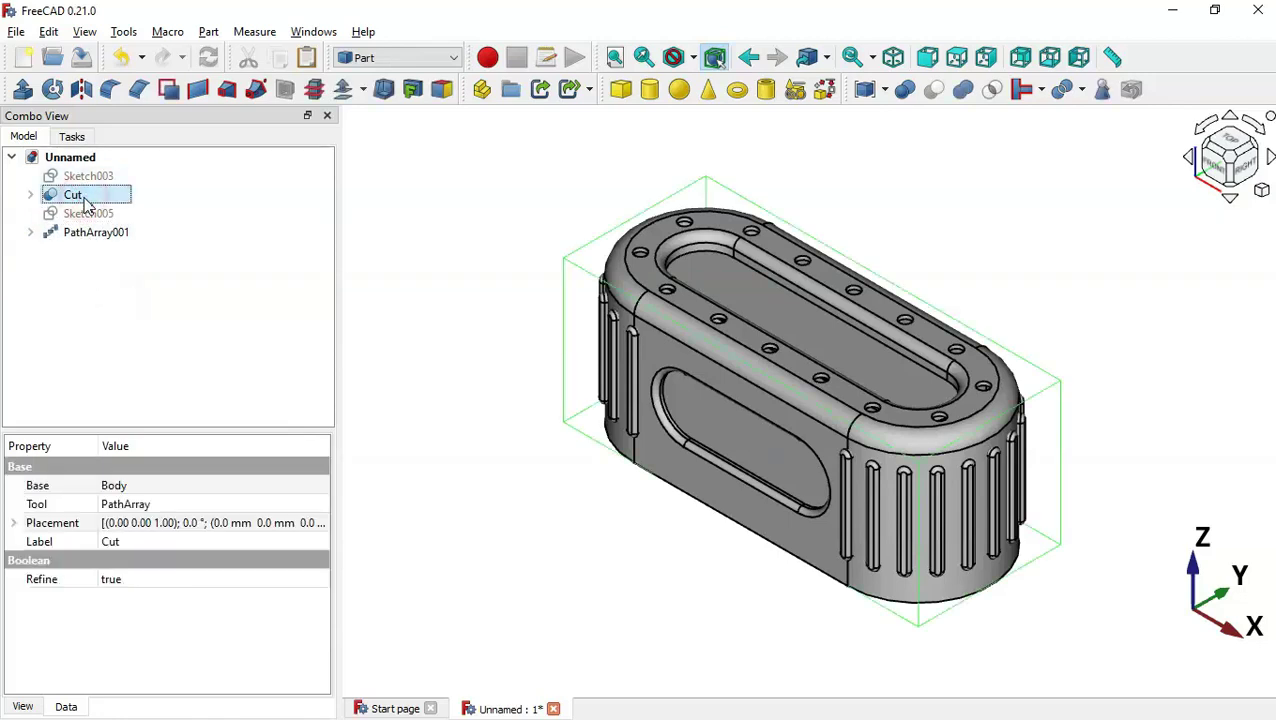
left_click(98, 234, "ctrl")
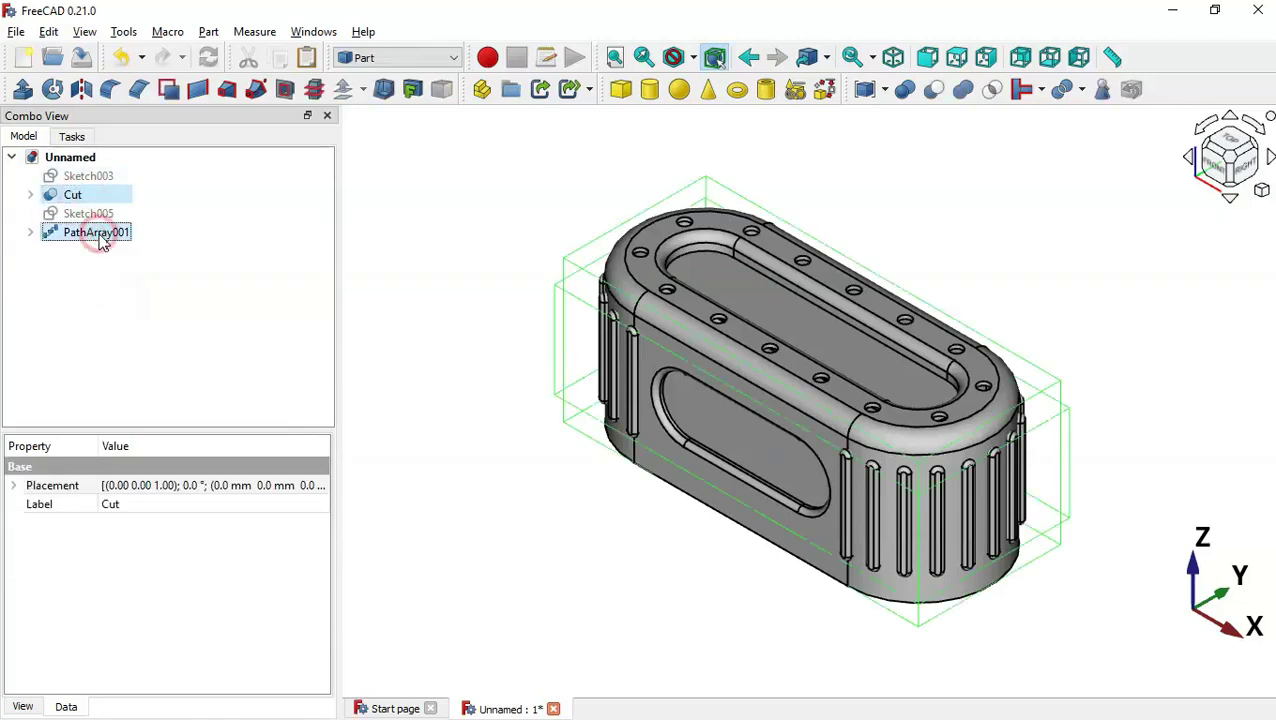
left_click(963, 90)
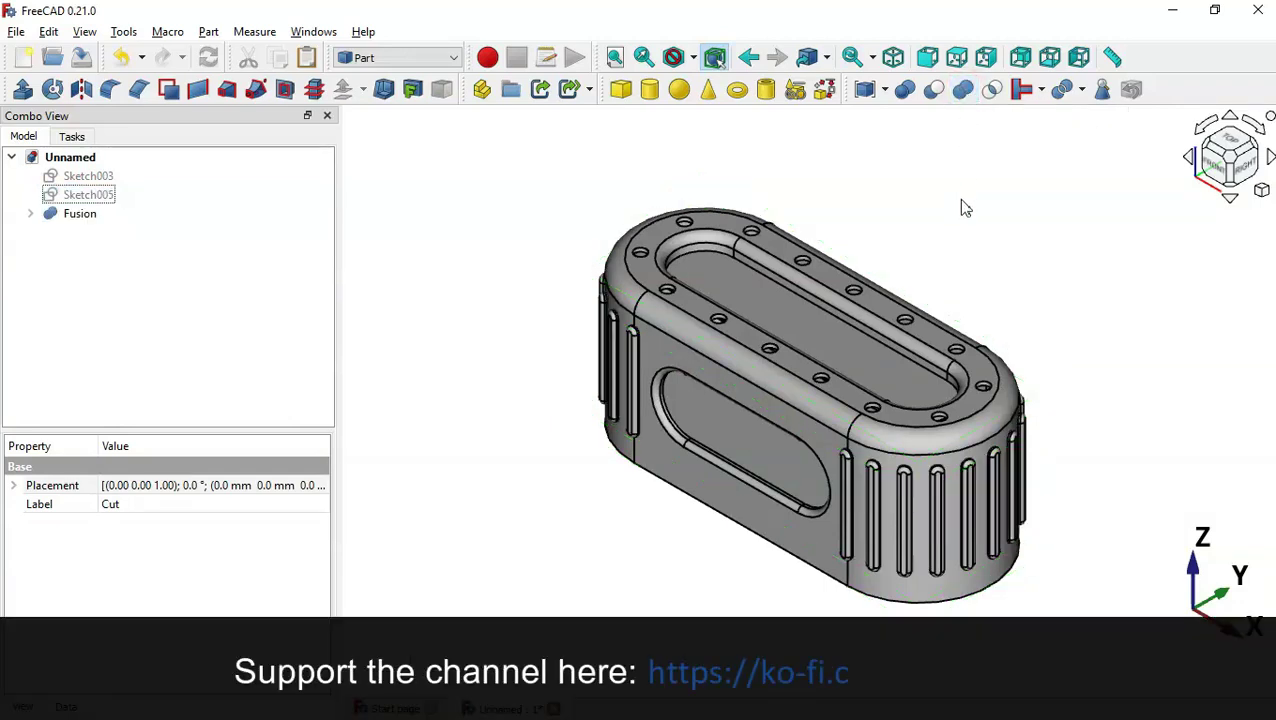
Inspect the fused part from the ribbed side, the hollow underside and the isometric view
middle_click_drag(960, 198, 750, 265)
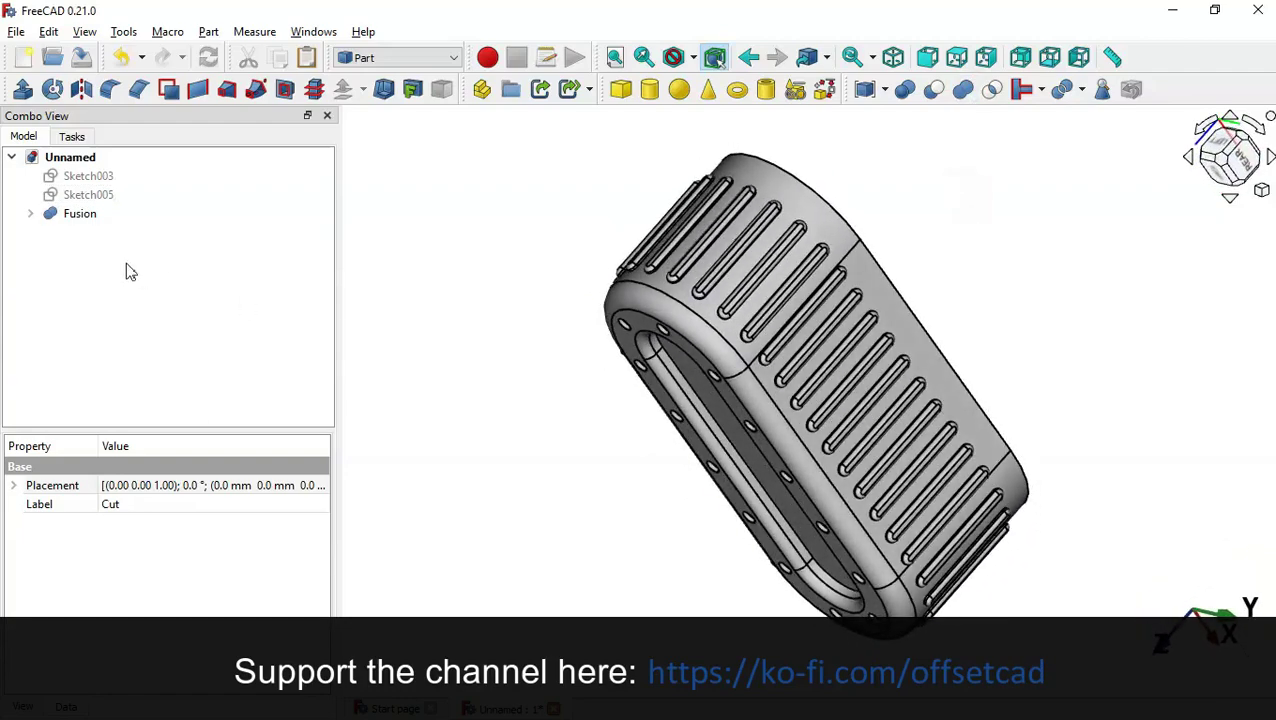
middle_click_drag(654, 383, 612, 645)
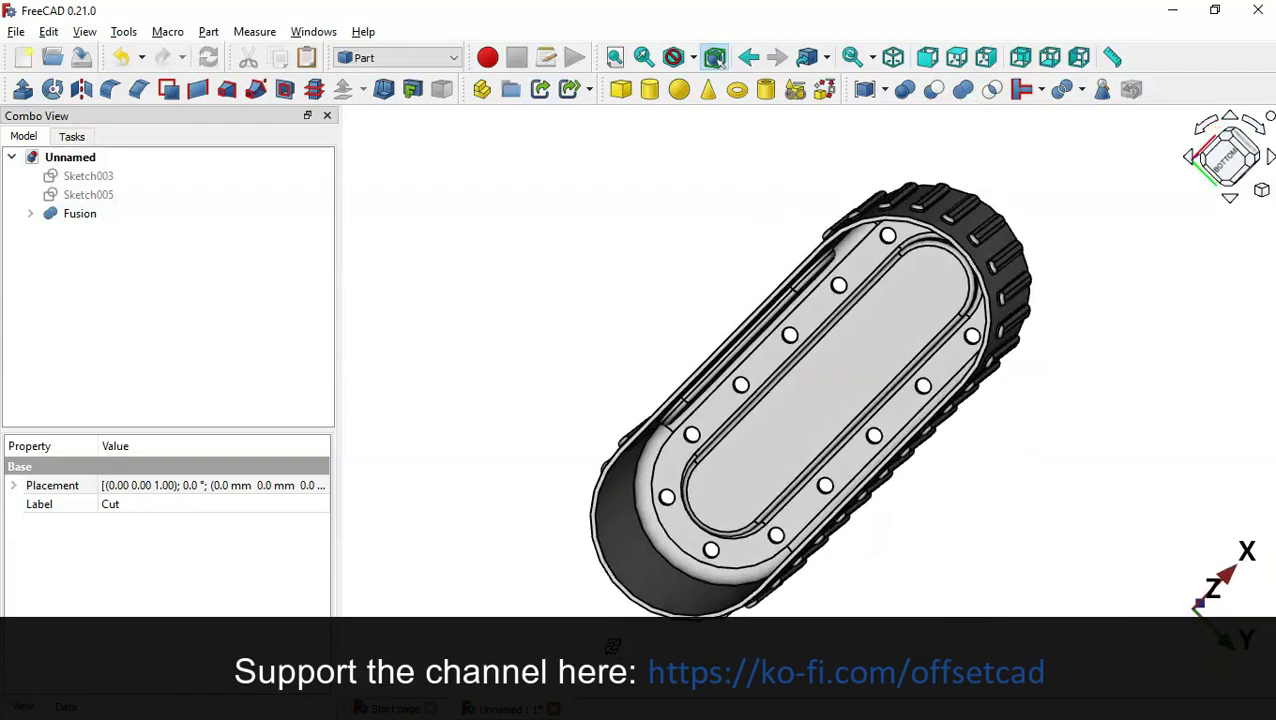
key("0")
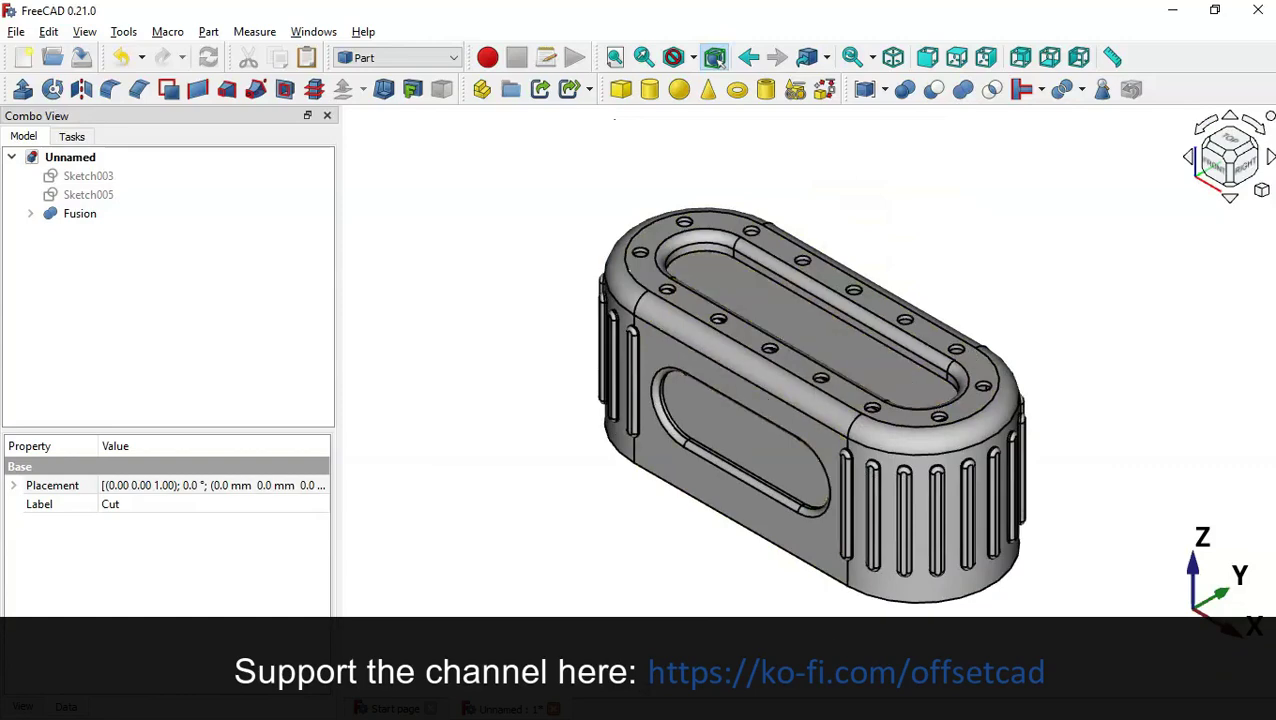
middle_click_drag(1147, 541, 1013, 608)
key("0")
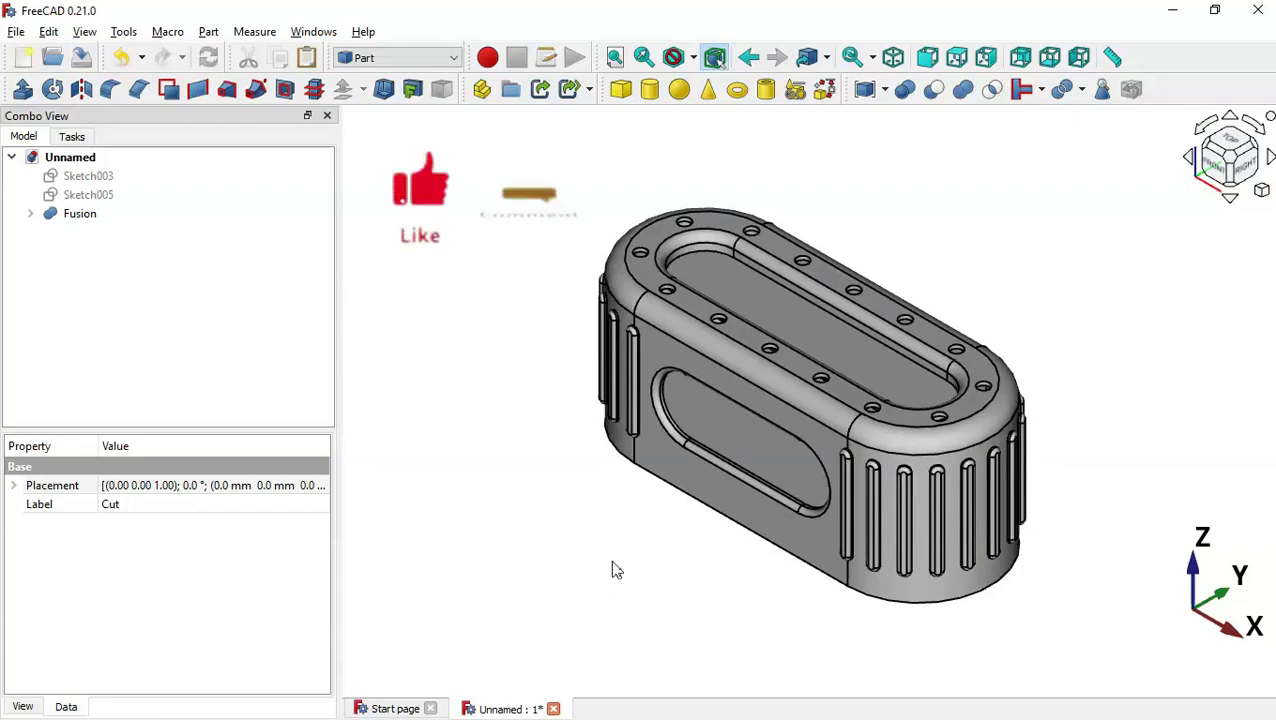
middle_click_drag(670, 598, 745, 698)
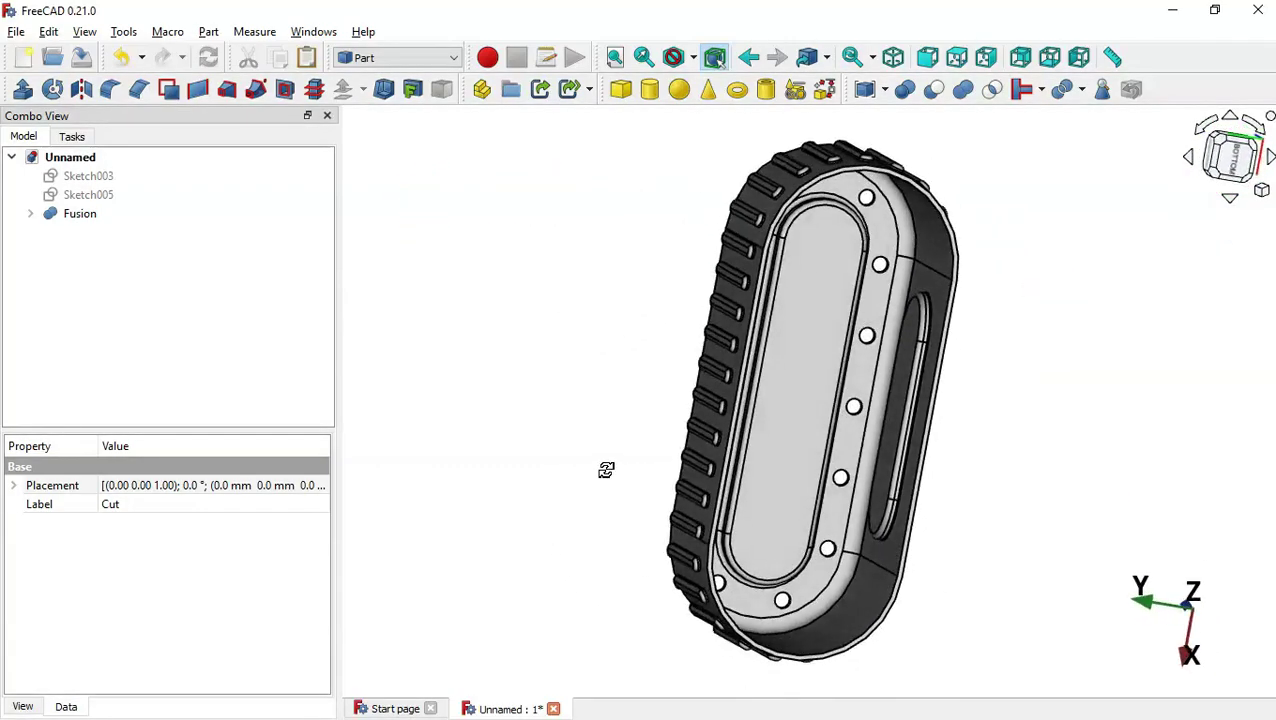